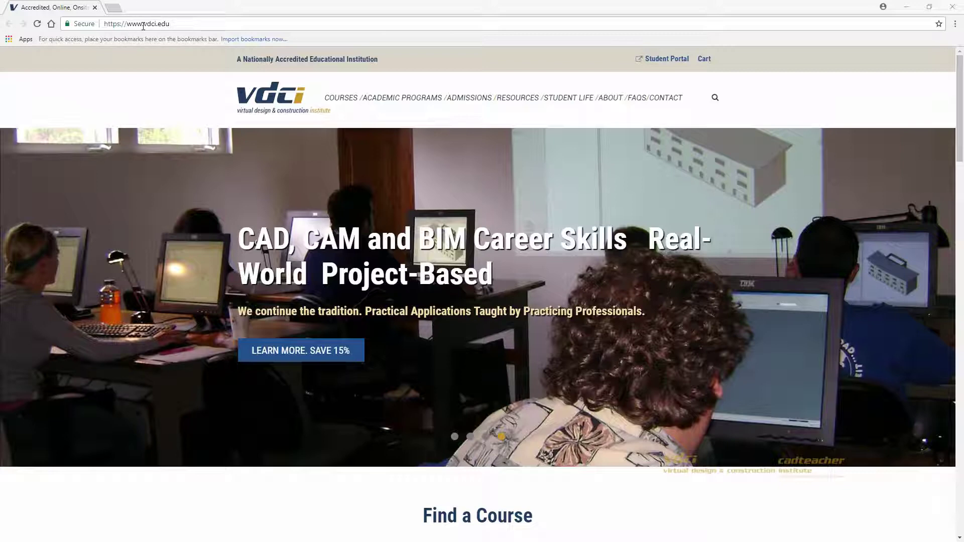
Step: Scroll the VDCI home page to Find a Course and open the Fusion 360 course page
{"action": "key", "text": "ctrl"}
{"action": "key", "text": "ctrl"}
{"action": "scroll", "coordinate": [492, 241], "scroll_direction": "down", "scroll_amount": 1}
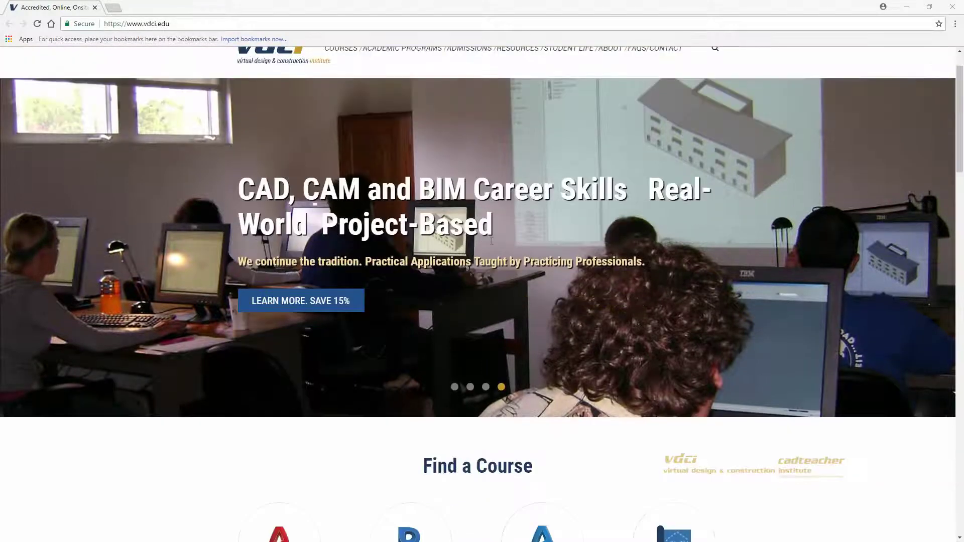
{"action": "scroll", "coordinate": [491, 241], "scroll_direction": "down", "scroll_amount": 7}
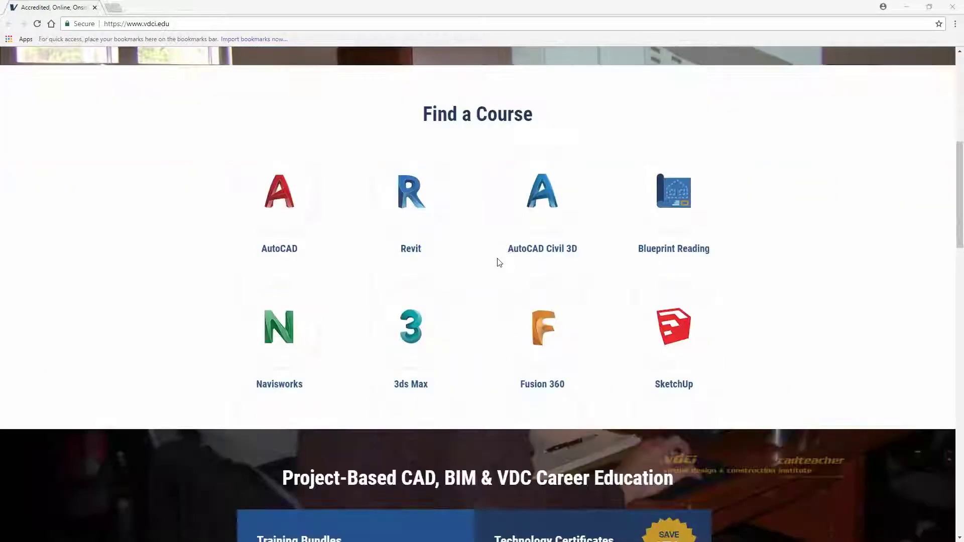
{"action": "scroll", "coordinate": [500, 263], "scroll_direction": "down", "scroll_amount": 1}
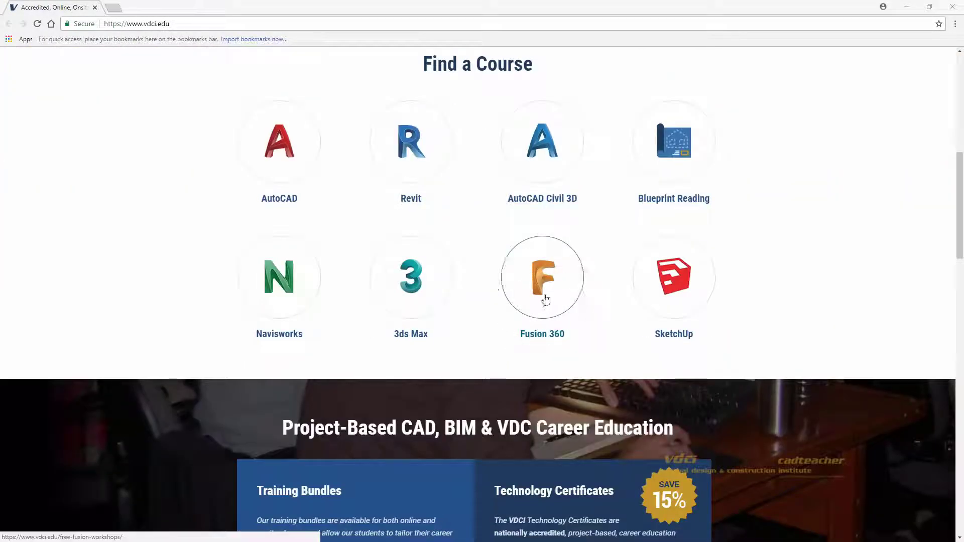
{"action": "left_click", "coordinate": [546, 300]}
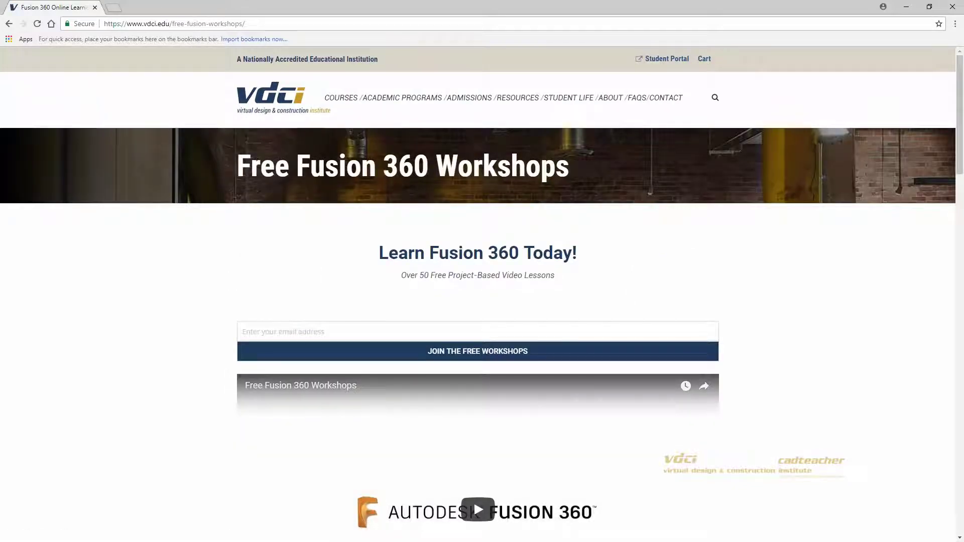
Step: Enter your e-mail address and join the free Fusion 360 workshops
{"action": "left_click", "coordinate": [463, 330]}
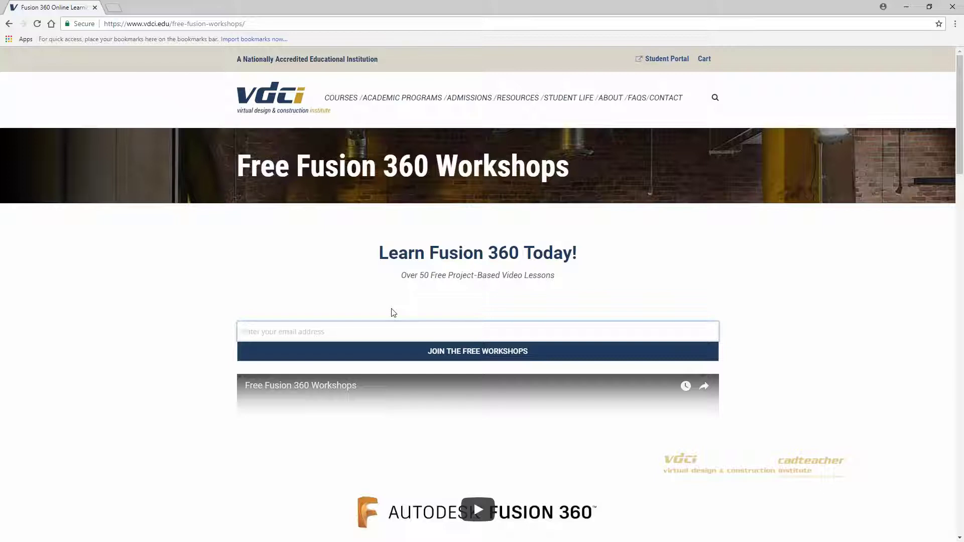
{"action": "left_click", "coordinate": [419, 355]}
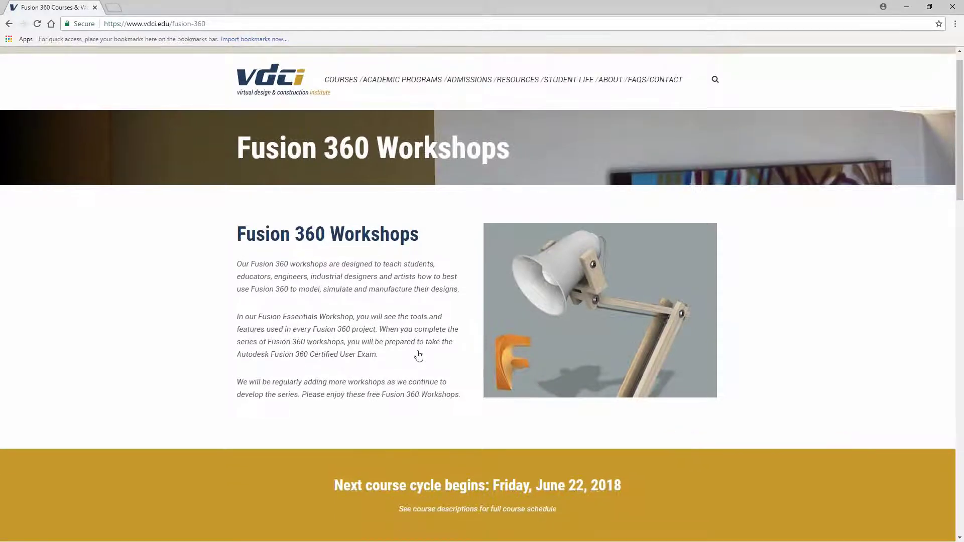
Step: Scroll to the FSN-01, FSN-101 and FSN-201 course cards and open FSN-01 Fusion Essentials
{"action": "scroll", "coordinate": [419, 355], "scroll_direction": "down", "scroll_amount": 3}
{"action": "scroll", "coordinate": [419, 355], "scroll_direction": "down", "scroll_amount": 4}
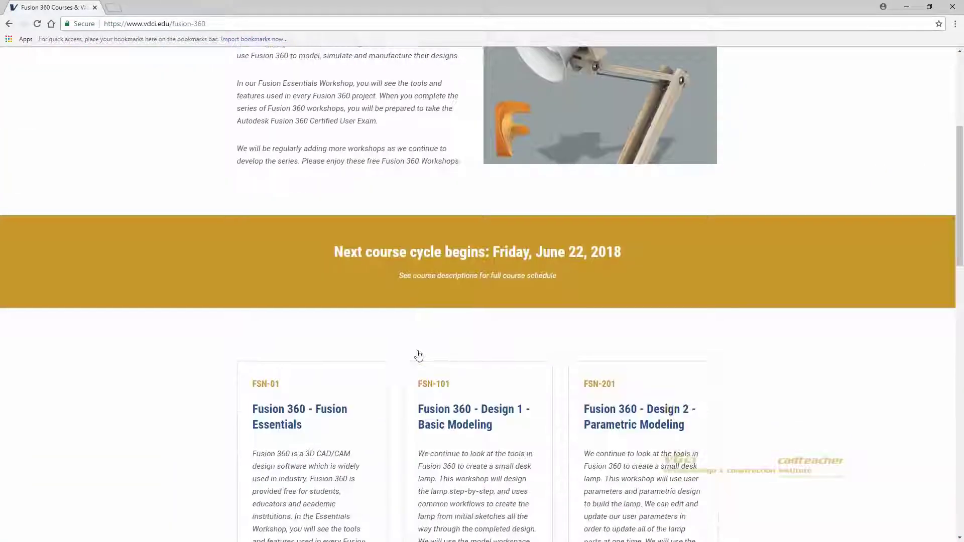
{"action": "scroll", "coordinate": [419, 355], "scroll_direction": "down", "scroll_amount": 1}
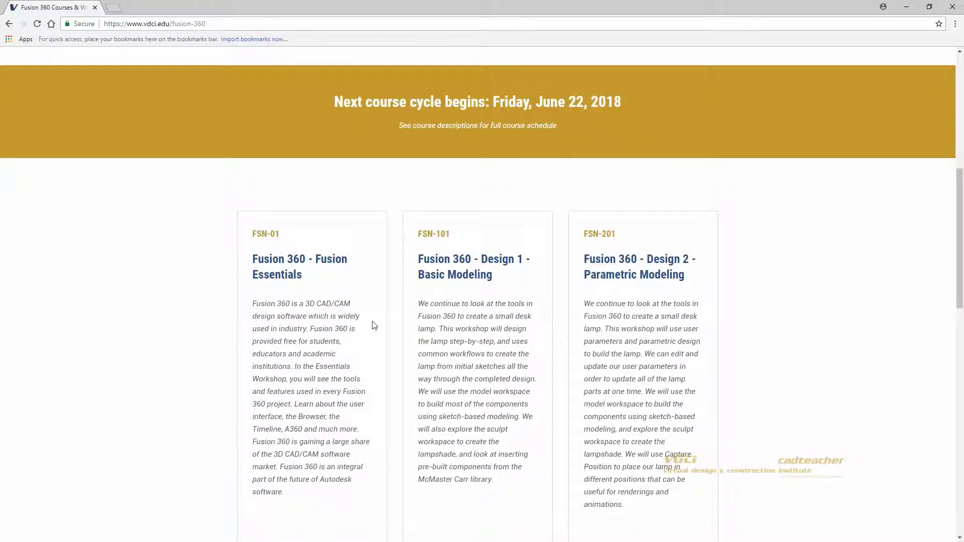
{"action": "left_click", "coordinate": [312, 288]}
{"action": "left_click", "coordinate": [440, 285]}
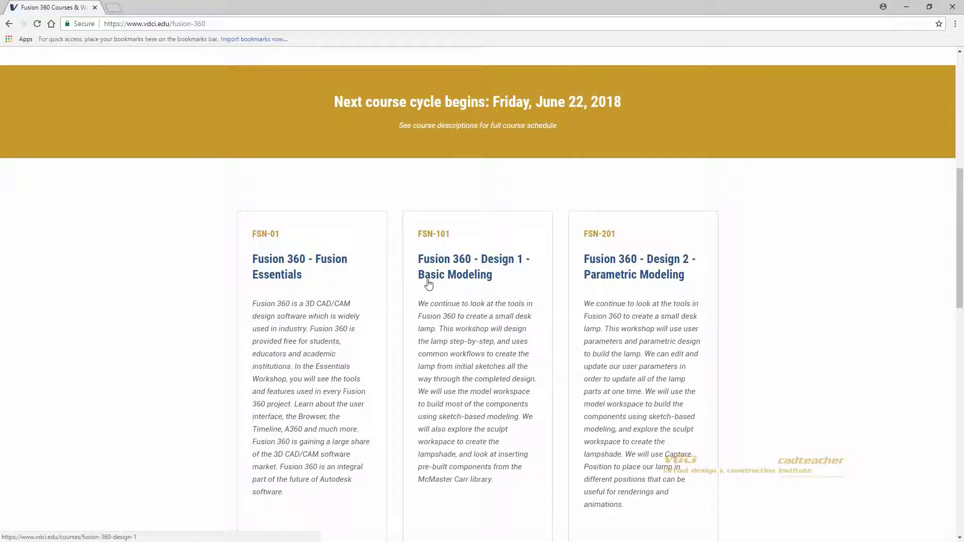
{"action": "left_click", "coordinate": [298, 275]}
{"action": "left_click", "coordinate": [299, 277]}
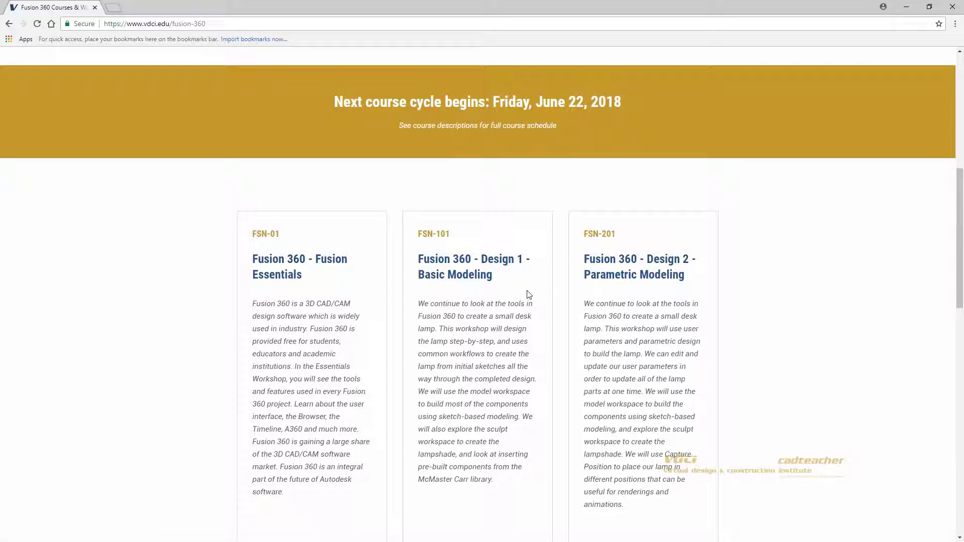
{"action": "left_click", "coordinate": [297, 261]}
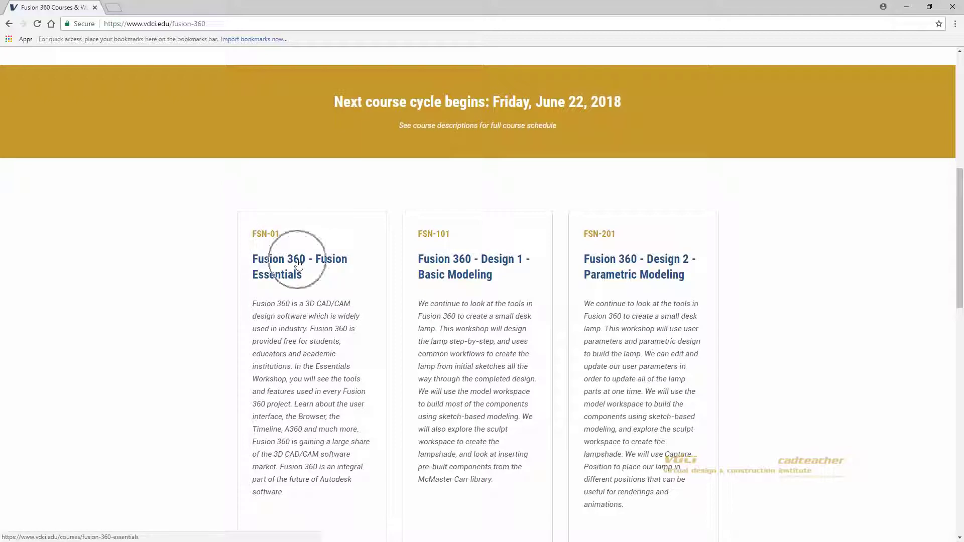
Step: Download the Essentials workshop datasets as FSN01.zip and open the download's options menu
{"action": "scroll", "coordinate": [483, 294], "scroll_direction": "down", "scroll_amount": 2}
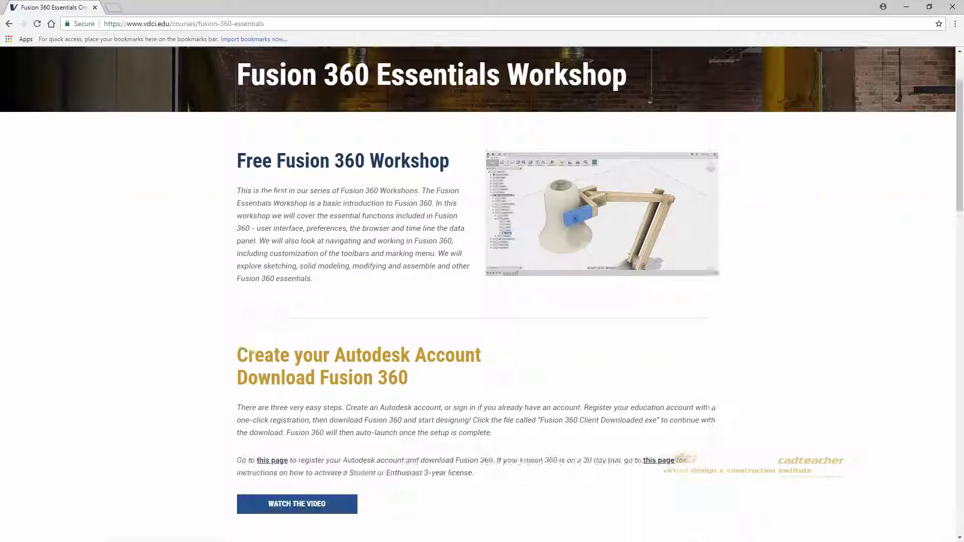
{"action": "scroll", "coordinate": [482, 294], "scroll_direction": "down", "scroll_amount": 8}
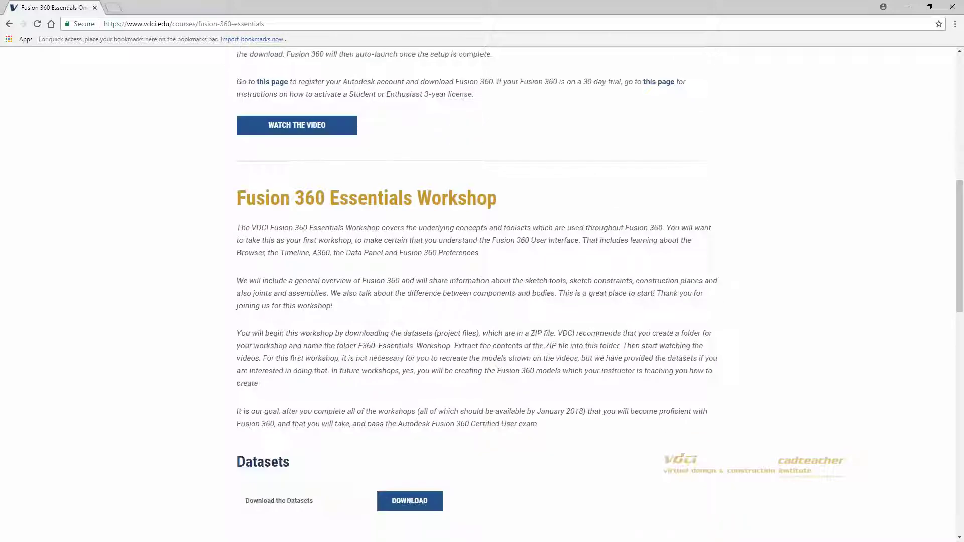
{"action": "scroll", "coordinate": [387, 274], "scroll_direction": "down", "scroll_amount": 9}
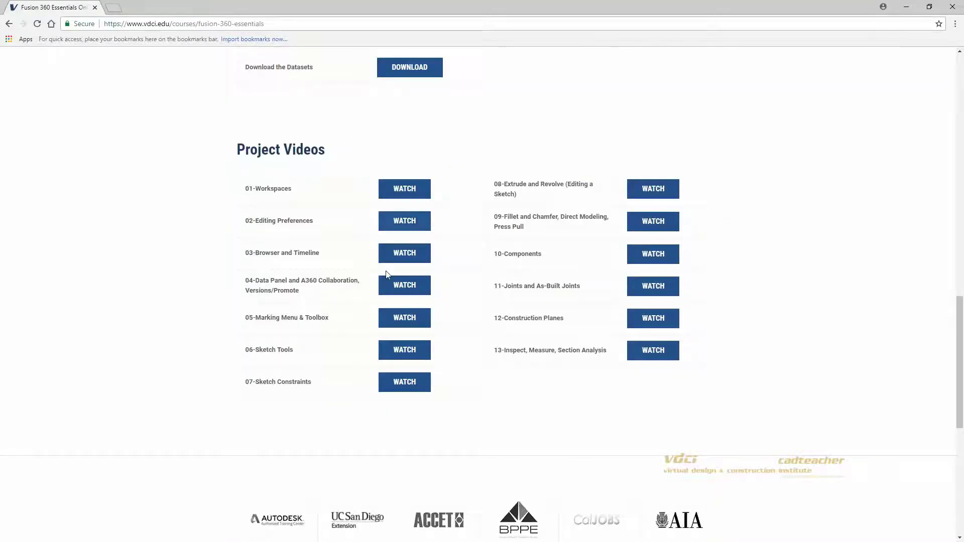
{"action": "scroll", "coordinate": [476, 338], "scroll_direction": "up", "scroll_amount": 3}
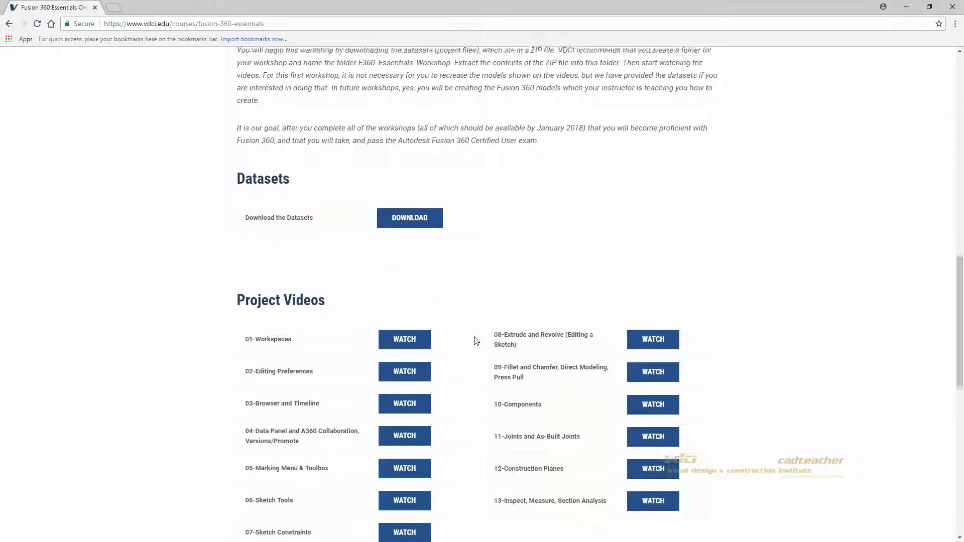
{"action": "scroll", "coordinate": [476, 341], "scroll_direction": "up", "scroll_amount": 3}
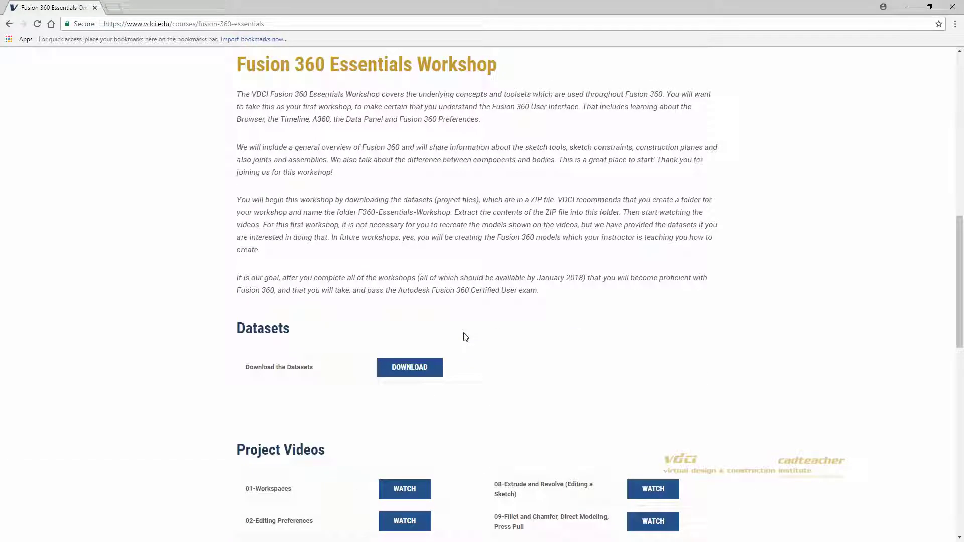
{"action": "left_click", "coordinate": [408, 372]}
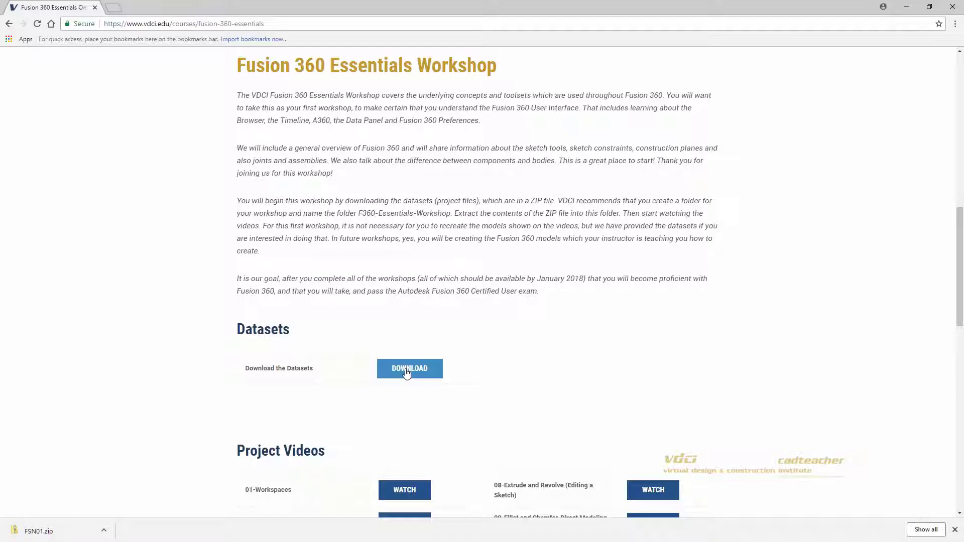
{"action": "left_click", "coordinate": [104, 530]}
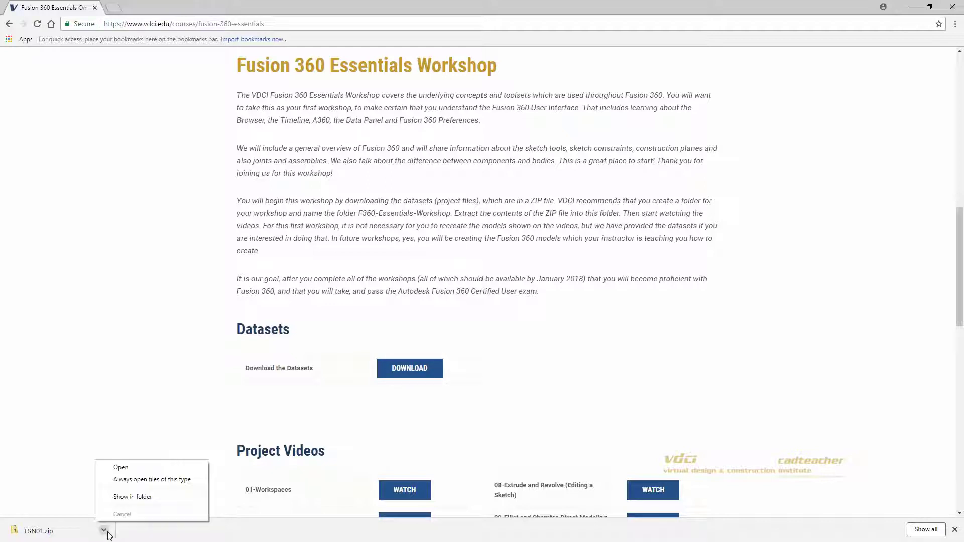
Step: Extract FSN01.zip into an FSN01 folder, then close Downloads and minimize the FSN01 window
{"action": "left_click", "coordinate": [114, 501]}
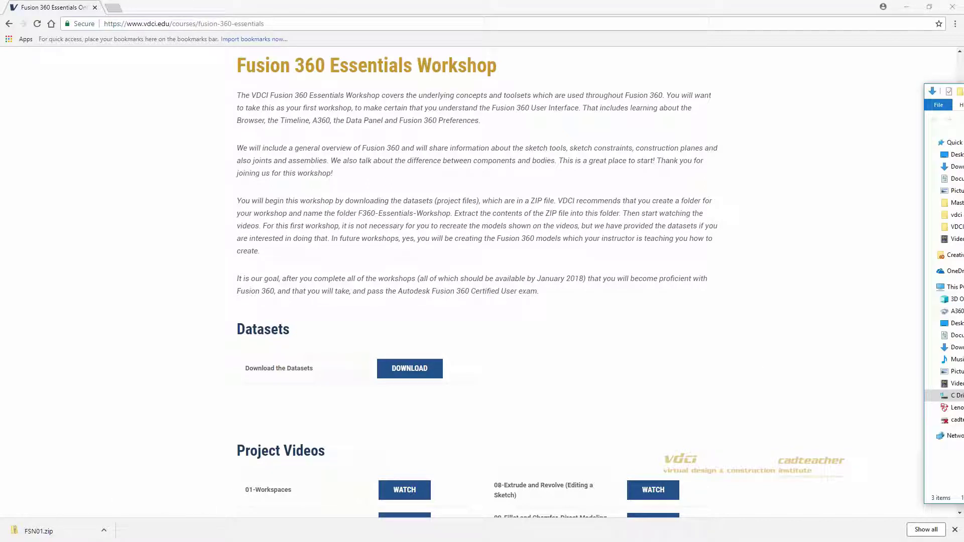
{"action": "right_click", "coordinate": [564, 150]}
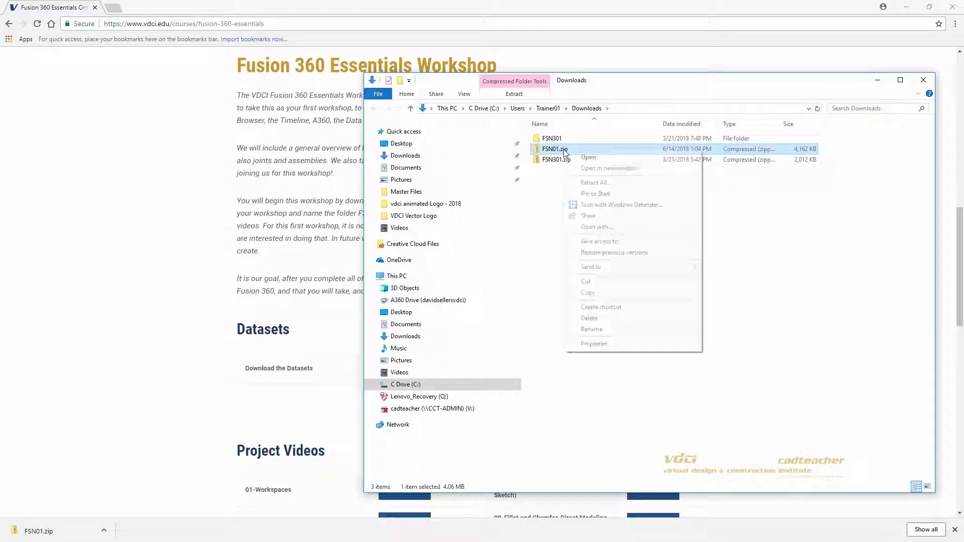
{"action": "left_click", "coordinate": [599, 184]}
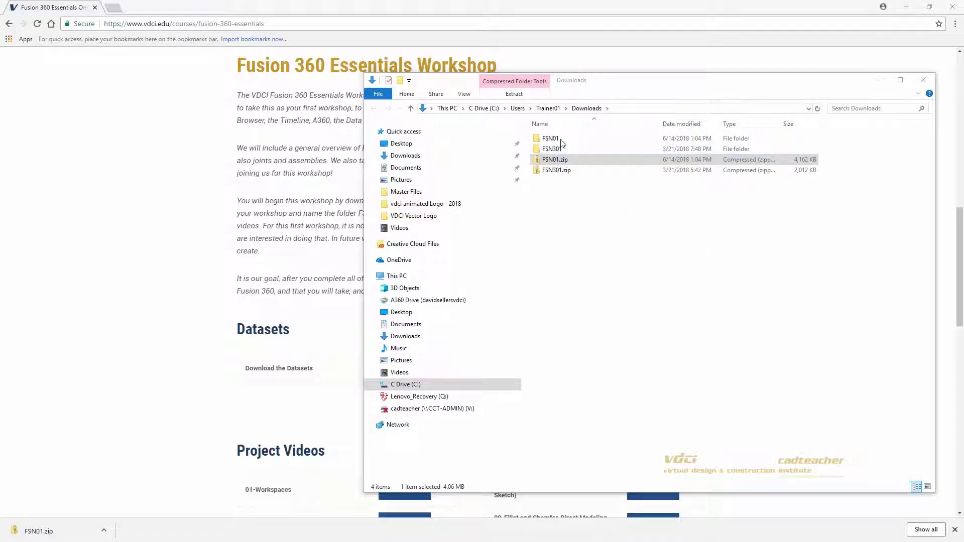
{"action": "left_click", "coordinate": [924, 81]}
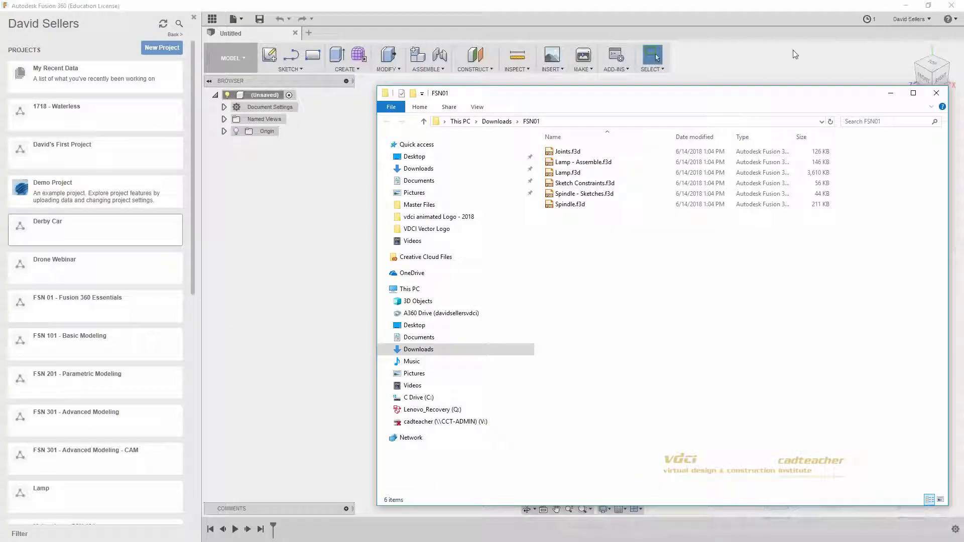
{"action": "left_click", "coordinate": [889, 94]}
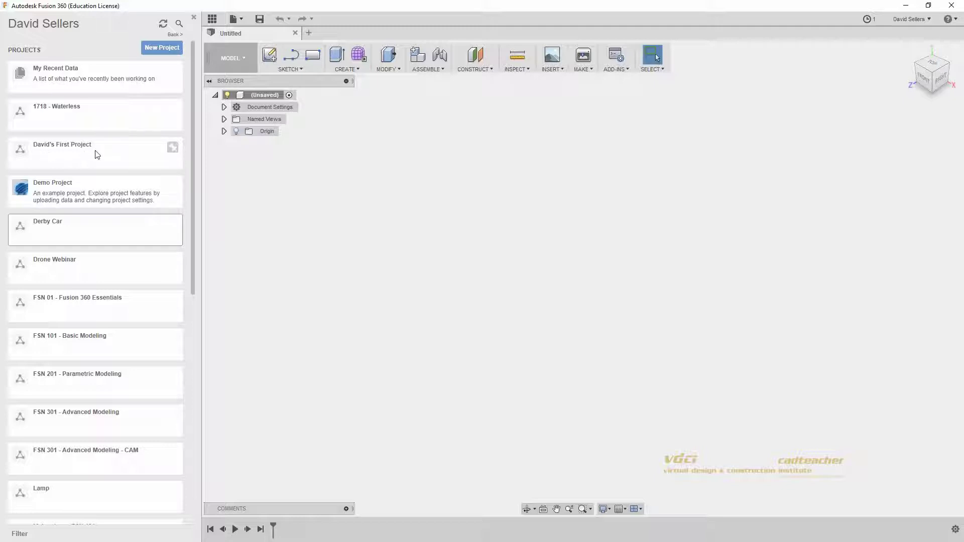
Step: Browse the Data Panel's projects list and locate FSN 01 - Fusion 360 Essentials
{"action": "left_click", "coordinate": [71, 152]}
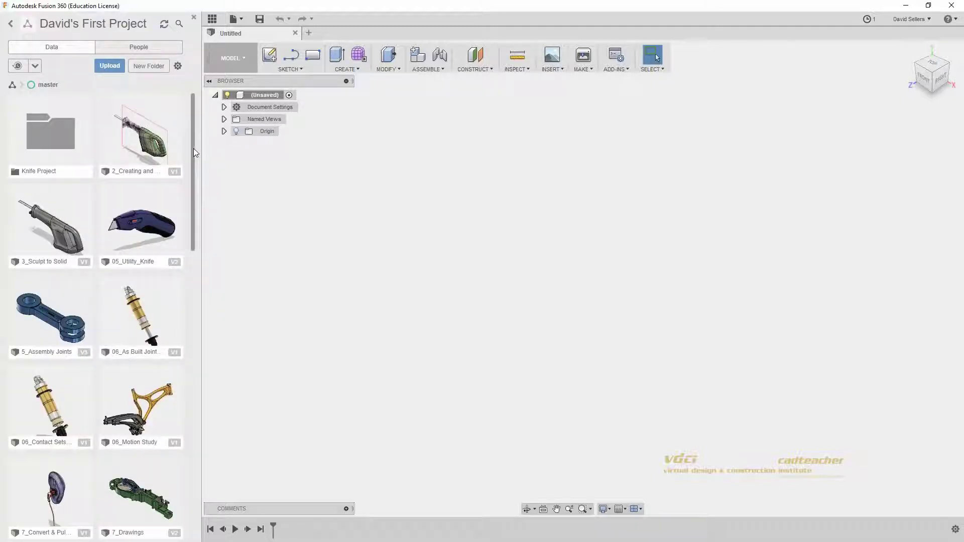
{"action": "mouse_move", "coordinate": [194, 148]}
{"action": "left_mouse_down"}
{"action": "mouse_move", "coordinate": [192, 209]}
{"action": "mouse_move", "coordinate": [193, 141]}
{"action": "left_mouse_up"}
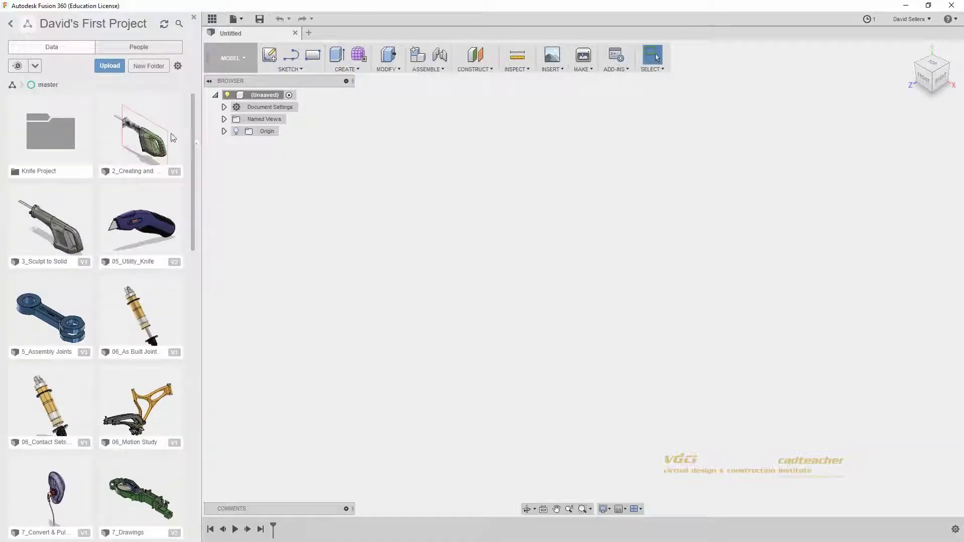
{"action": "left_click", "coordinate": [10, 25]}
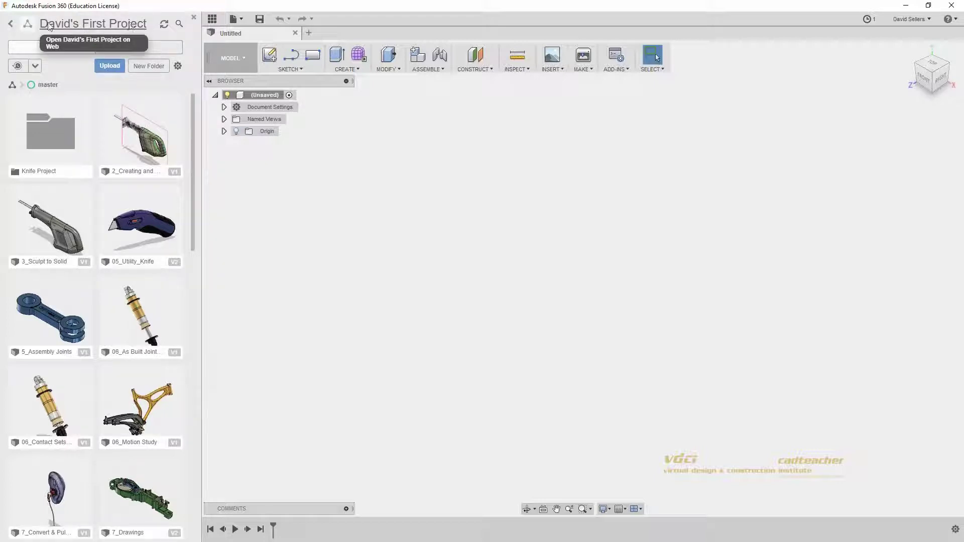
{"action": "left_click", "coordinate": [11, 23]}
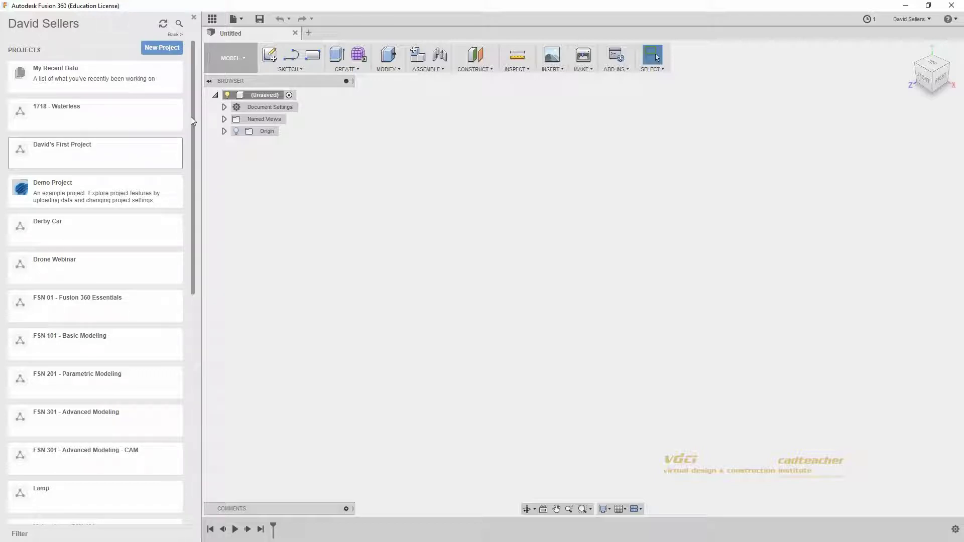
{"action": "left_click", "coordinate": [212, 20]}
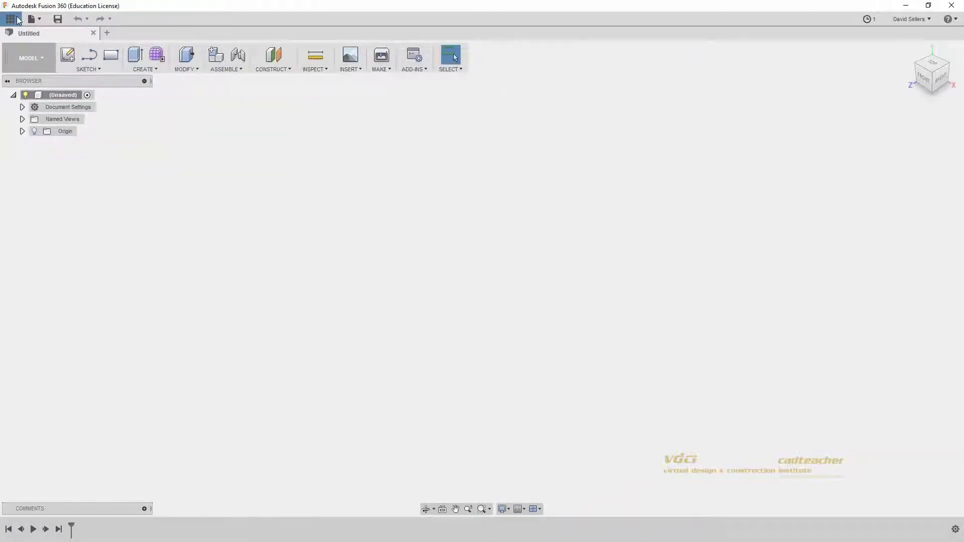
{"action": "left_click", "coordinate": [14, 19]}
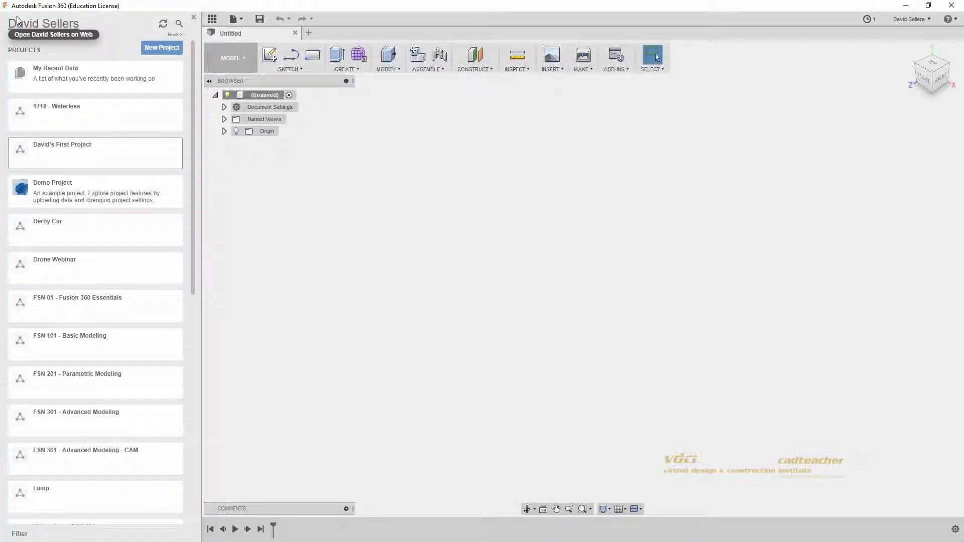
{"action": "scroll", "coordinate": [190, 107], "scroll_direction": "down", "scroll_amount": 3}
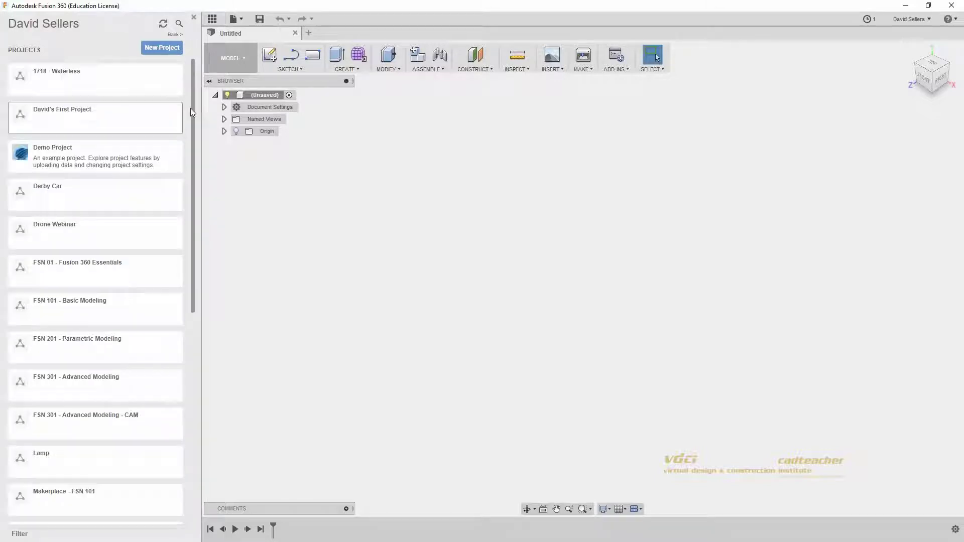
{"action": "left_click_drag", "start_coordinate": [189, 149], "coordinate": [194, 77]}
{"action": "left_click", "coordinate": [80, 308]}
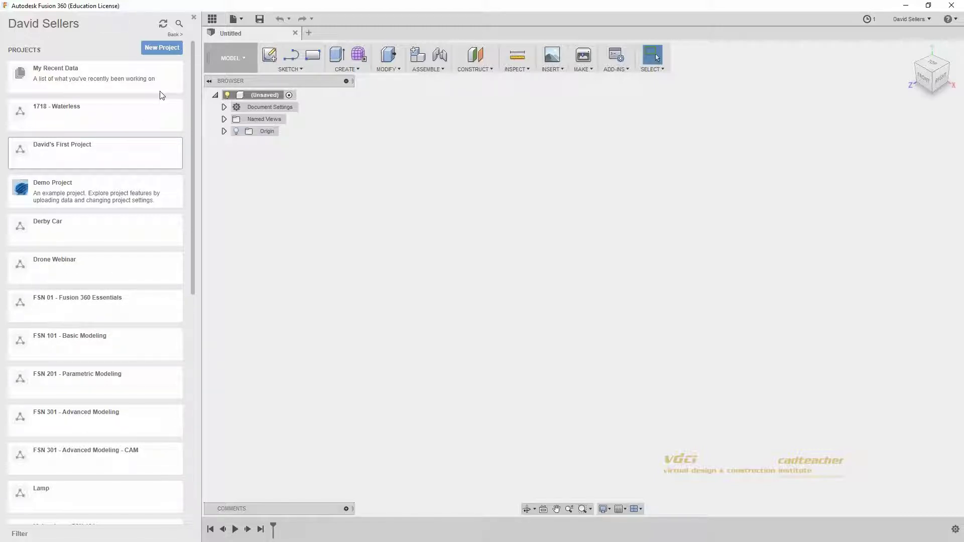
Step: Create a project named 'FSN 01 - Webinar' and select it in the list
{"action": "left_click", "coordinate": [164, 51]}
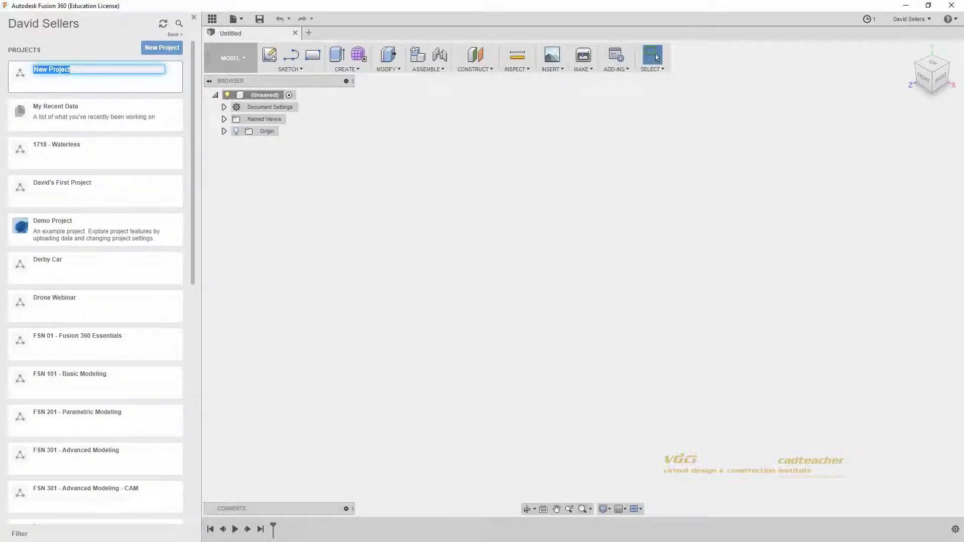
{"action": "type", "text": "FSN 0"}
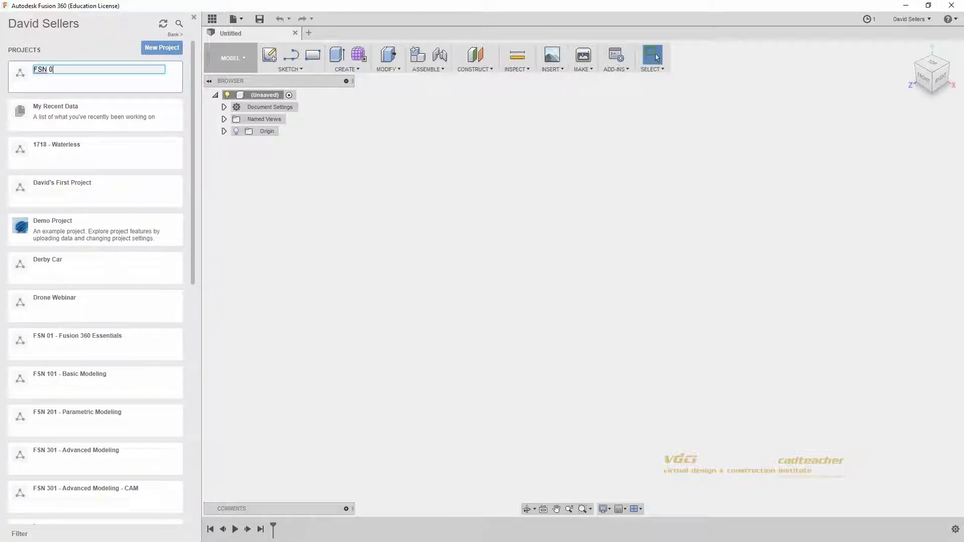
{"action": "type", "text": "1 - Webinar"}
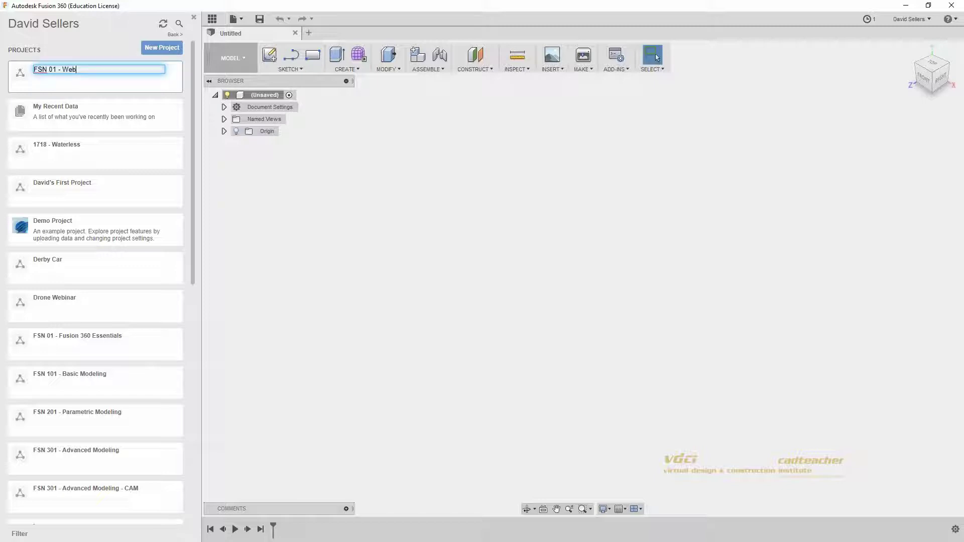
{"action": "key", "text": "Return"}
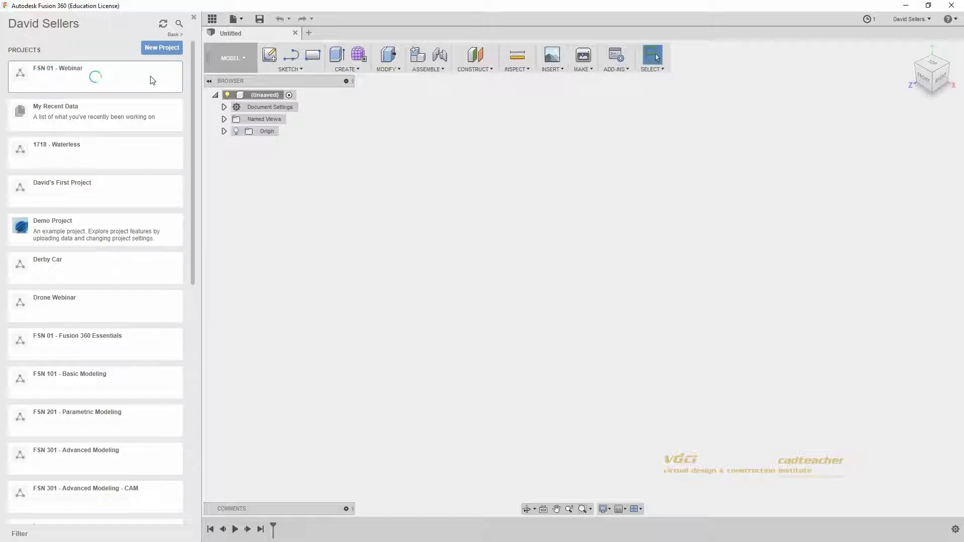
{"action": "scroll", "coordinate": [152, 82], "scroll_direction": "down", "scroll_amount": 1}
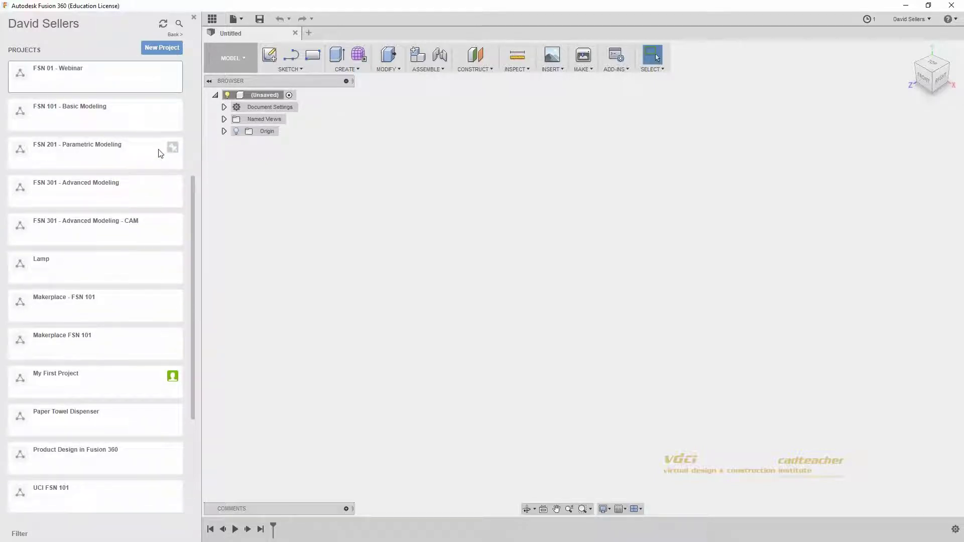
{"action": "scroll", "coordinate": [158, 151], "scroll_direction": "up", "scroll_amount": 1}
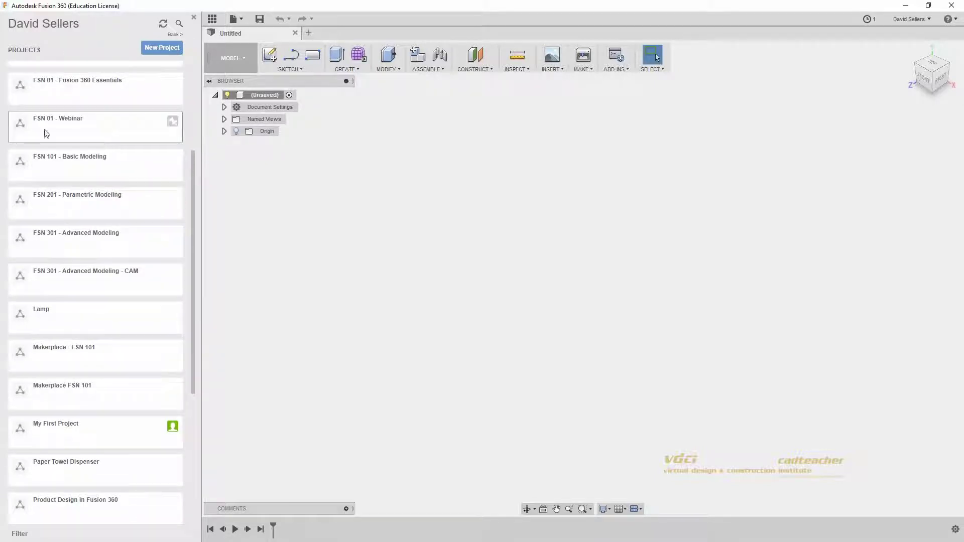
{"action": "left_click", "coordinate": [88, 129]}
Step: Open the FSN 01 - Webinar project and start an upload from the computer
{"action": "left_click", "coordinate": [97, 128]}
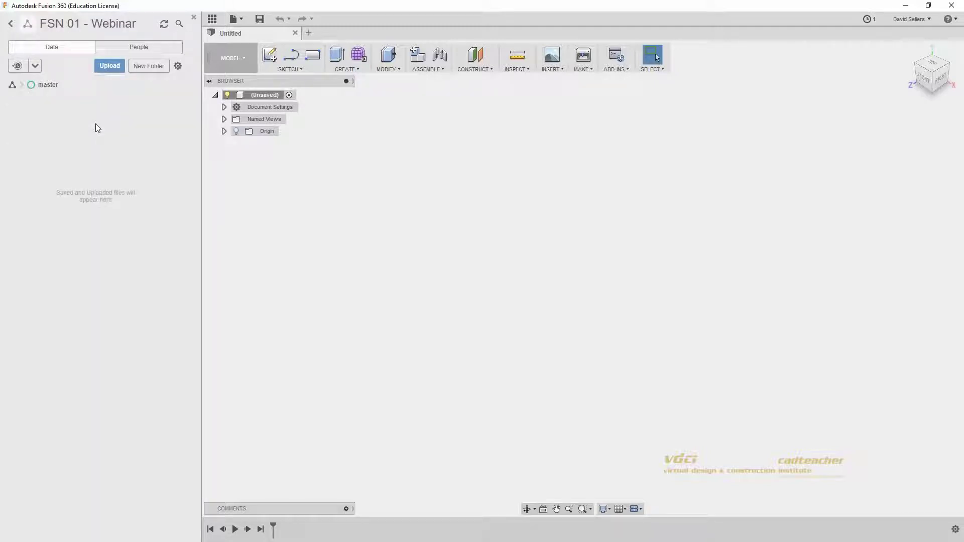
{"action": "left_click", "coordinate": [114, 68]}
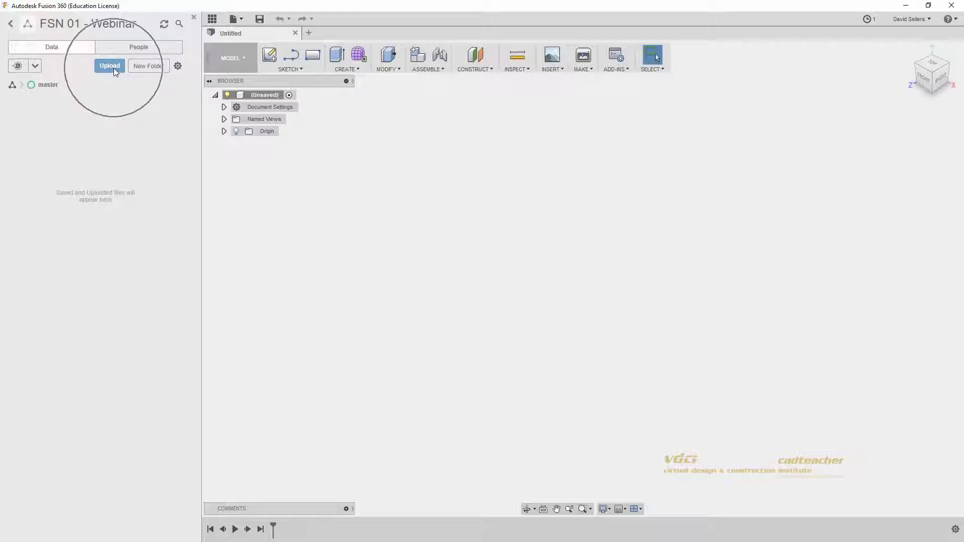
{"action": "left_click", "coordinate": [113, 68]}
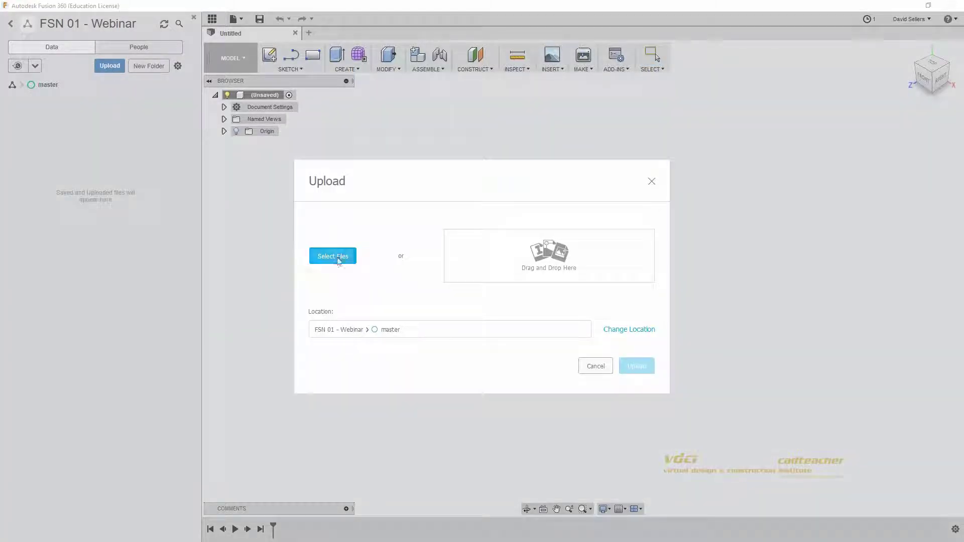
{"action": "left_click", "coordinate": [337, 257]}
Step: Drag the six FSN01 .f3d files from Explorer into the upload dialog and upload them
{"action": "key", "text": "ctrl"}
{"action": "key", "text": "ctrl"}
{"action": "key", "text": "alt+Tab"}
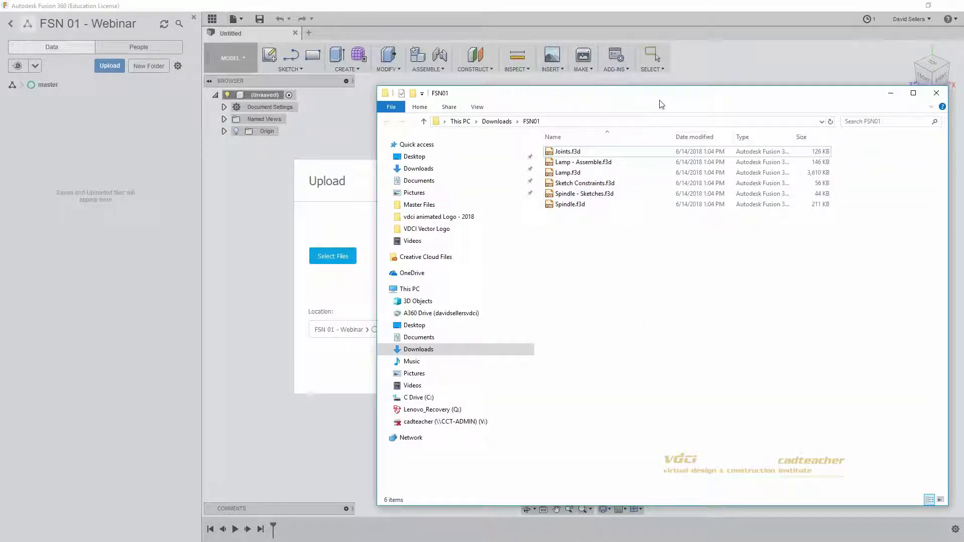
{"action": "left_click_drag", "start_coordinate": [649, 107], "coordinate": [918, 156]}
{"action": "left_click_drag", "start_coordinate": [870, 286], "coordinate": [570, 251]}
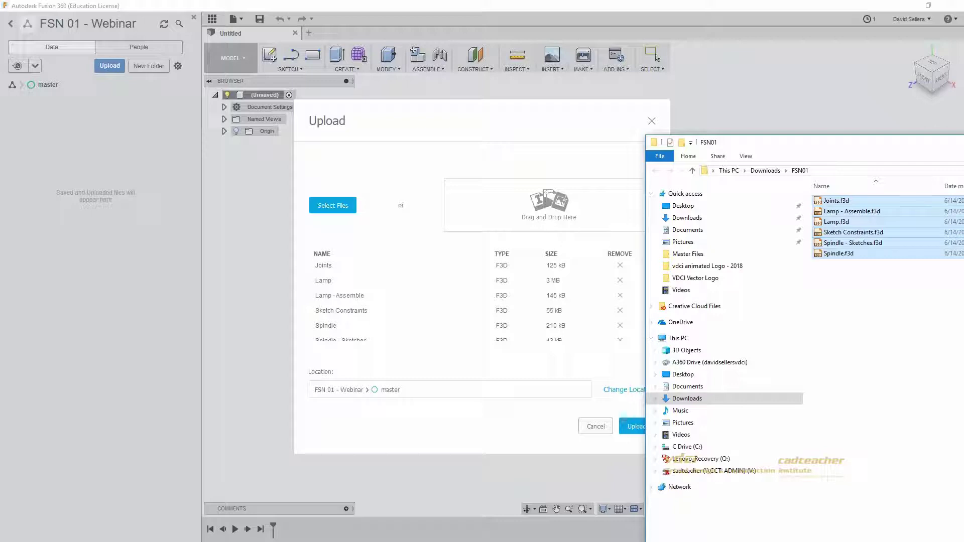
{"action": "key", "text": "alt+F4"}
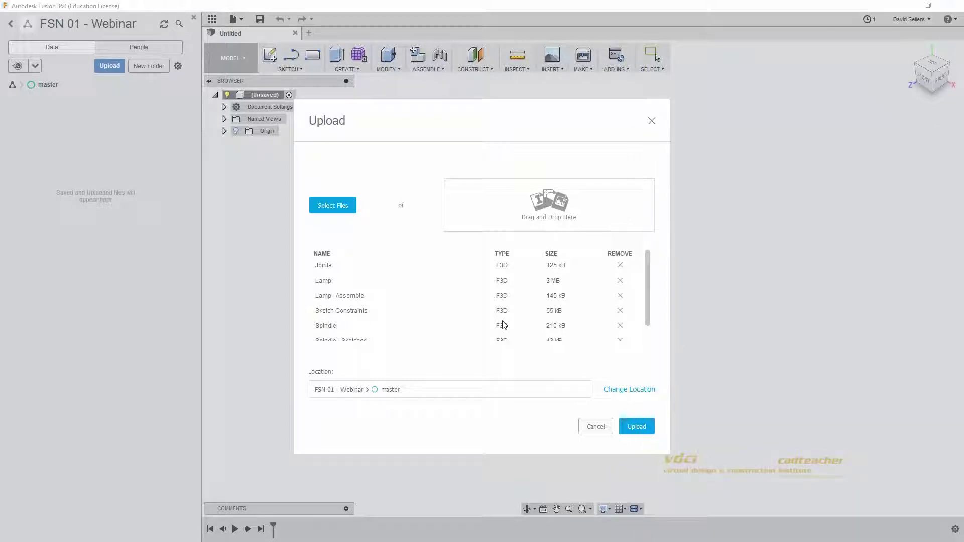
{"action": "left_click_drag", "start_coordinate": [646, 275], "coordinate": [647, 328]}
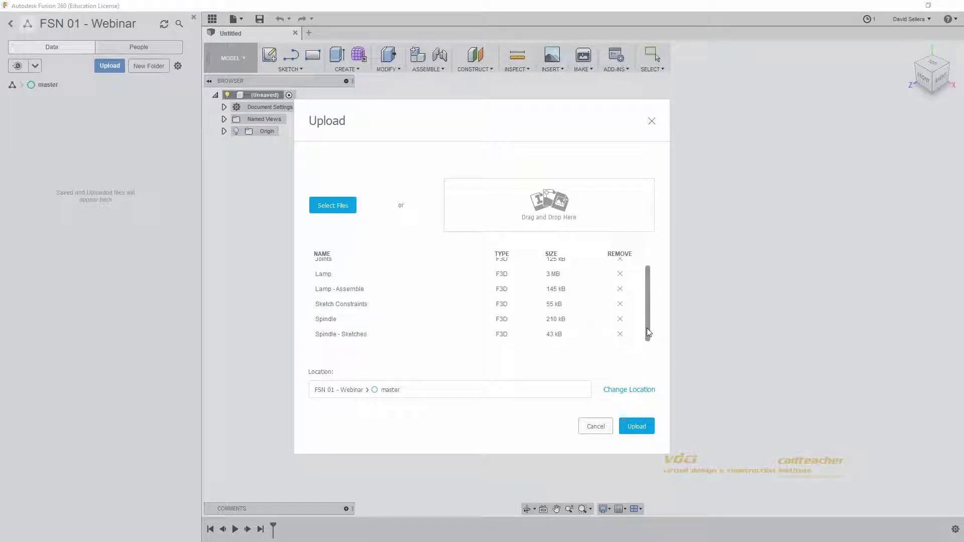
{"action": "left_click", "coordinate": [638, 426]}
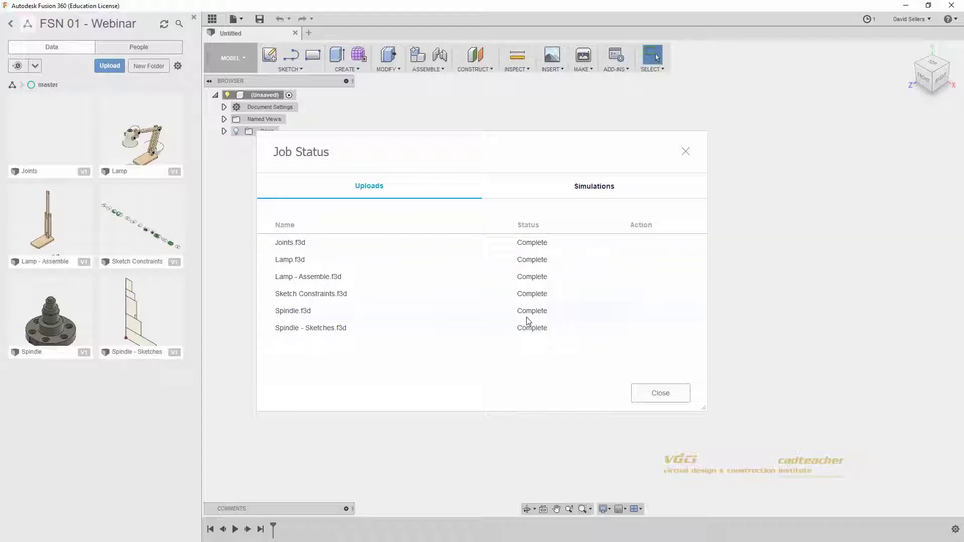
Step: Close the Job Status dialog once all six uploads show Complete
{"action": "left_click", "coordinate": [679, 399]}
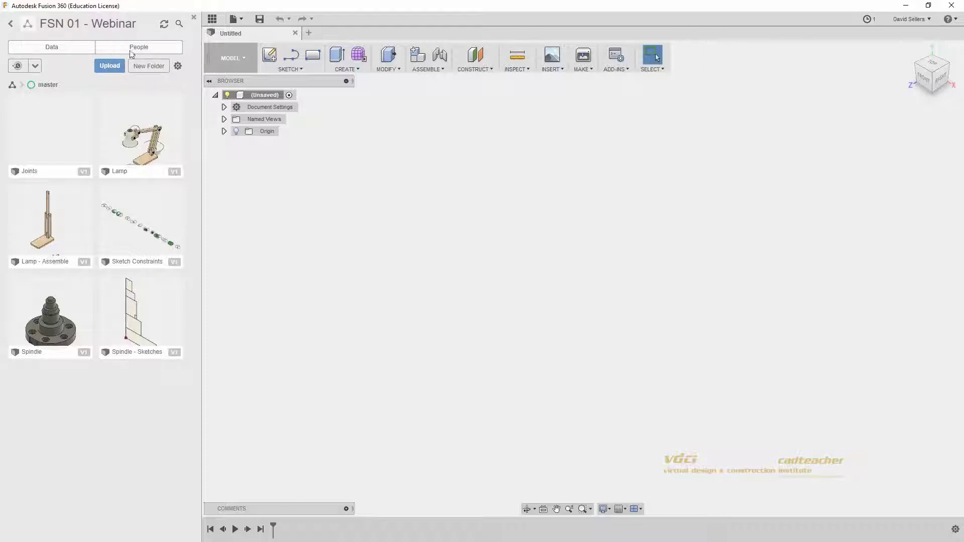
Step: Reopen FSN 01 - Webinar from the projects list and view its People tab members
{"action": "left_click", "coordinate": [209, 20]}
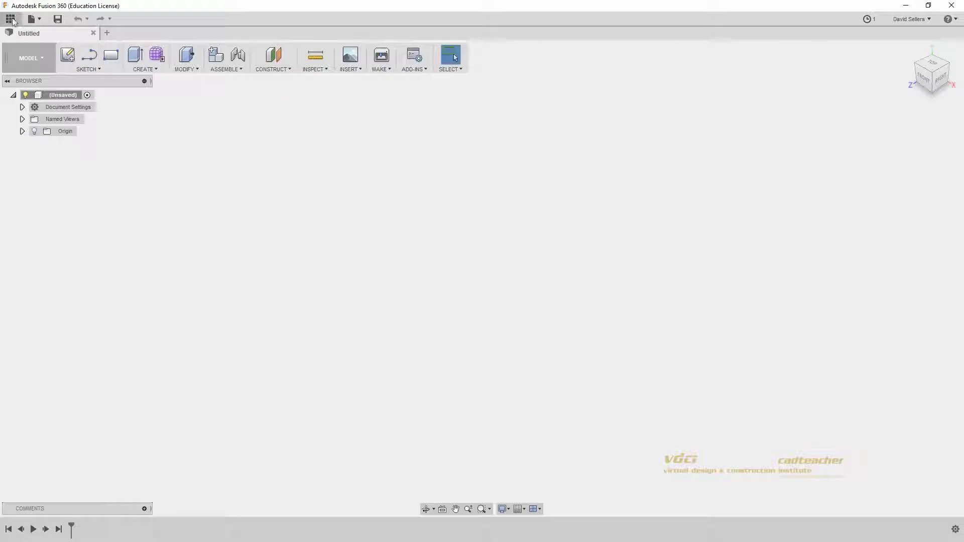
{"action": "left_click", "coordinate": [10, 19]}
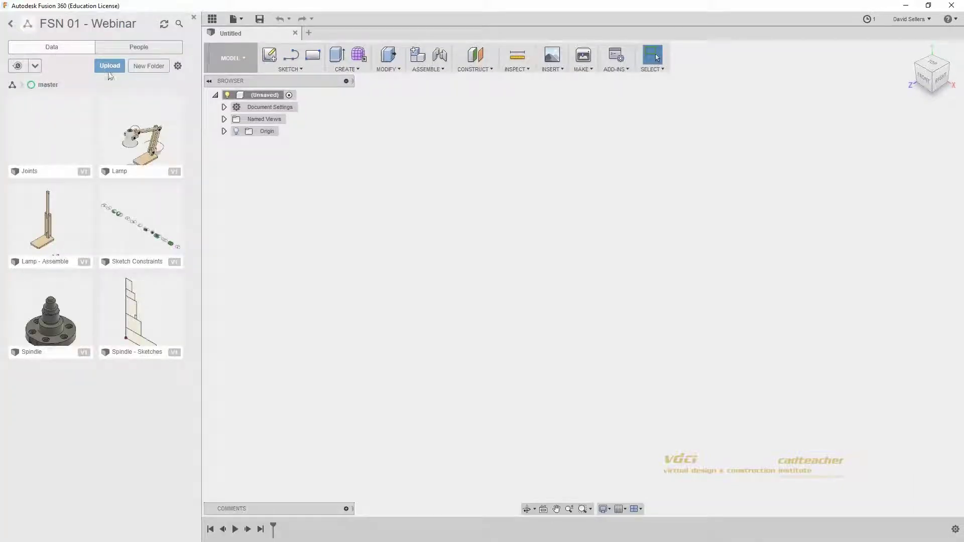
{"action": "left_click", "coordinate": [12, 25]}
{"action": "left_click", "coordinate": [11, 25]}
{"action": "double_click", "coordinate": [49, 121]}
{"action": "left_click", "coordinate": [33, 85]}
{"action": "left_click", "coordinate": [58, 49]}
{"action": "left_click", "coordinate": [112, 50]}
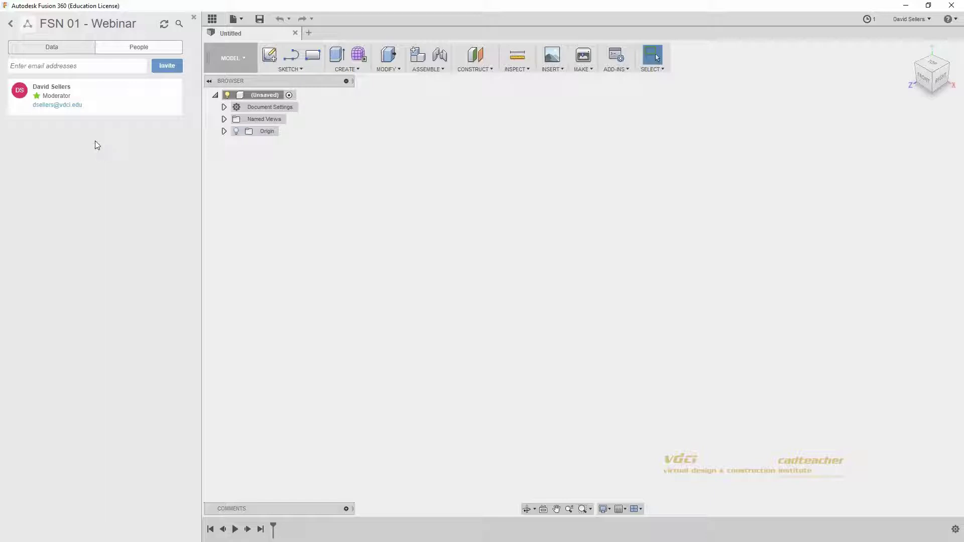
Step: Type a test invite e-mail address, erase it, and return to the project's Data view
{"action": "left_click", "coordinate": [84, 70]}
{"action": "left_click", "coordinate": [70, 48]}
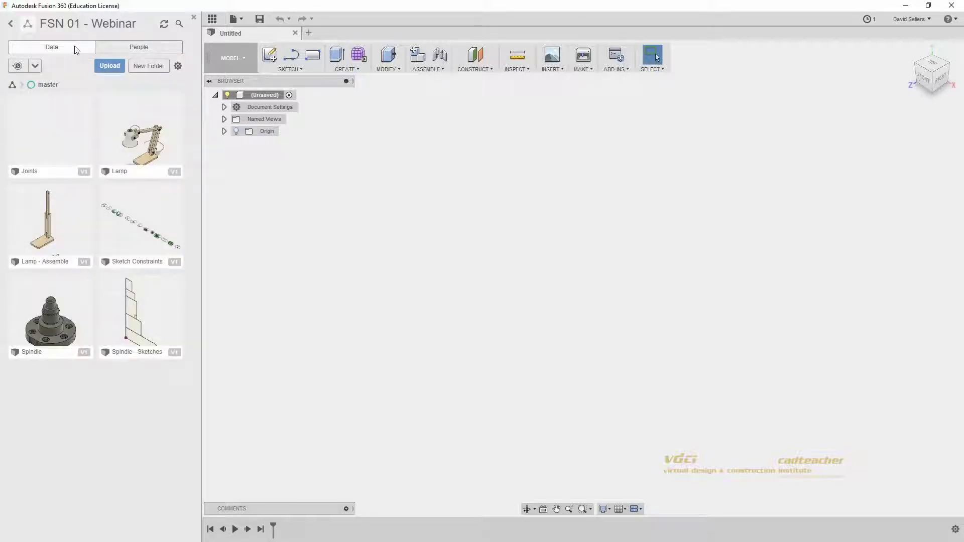
{"action": "left_click", "coordinate": [164, 25]}
{"action": "left_click", "coordinate": [180, 25]}
{"action": "left_click", "coordinate": [180, 25]}
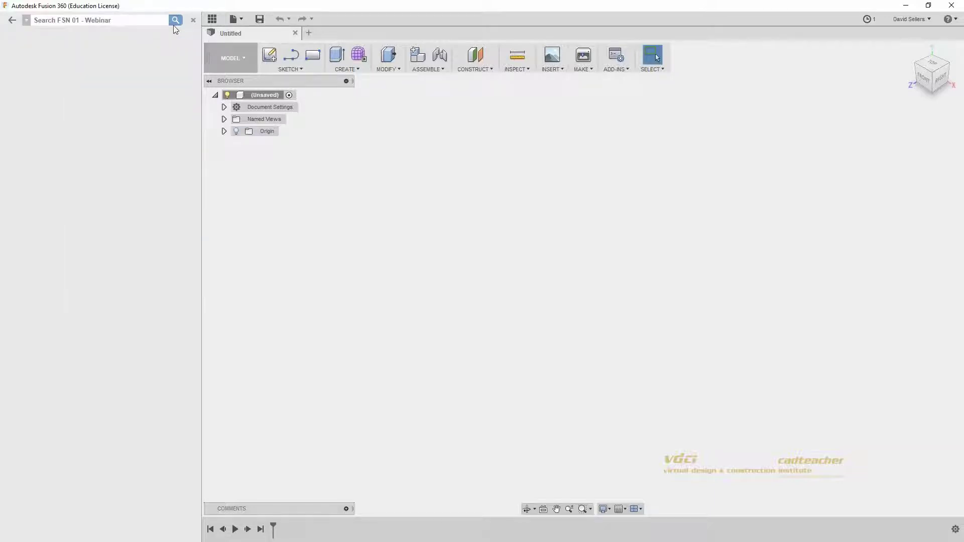
{"action": "type", "text": "lamp"}
{"action": "key", "text": "Return"}
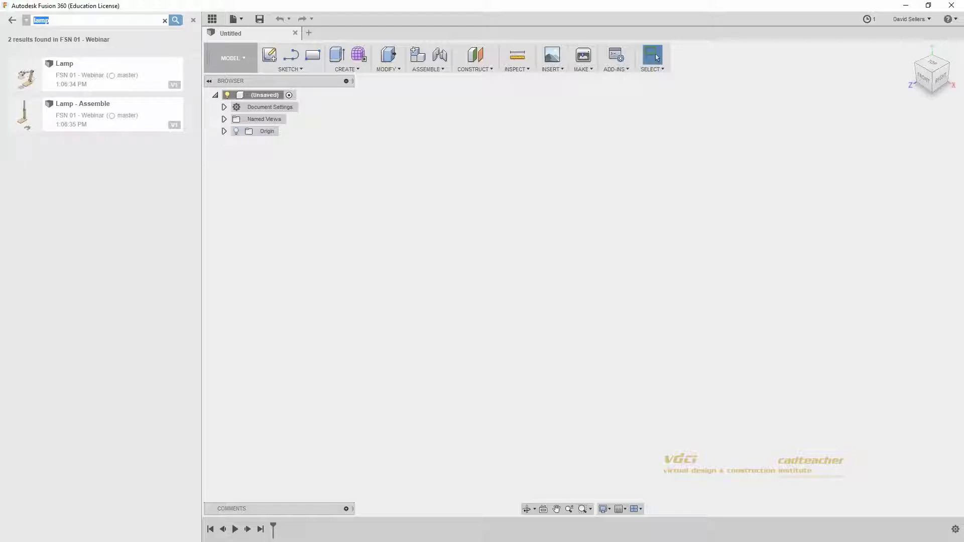
{"action": "left_click", "coordinate": [166, 22]}
{"action": "left_click", "coordinate": [166, 22]}
{"action": "left_click", "coordinate": [193, 20]}
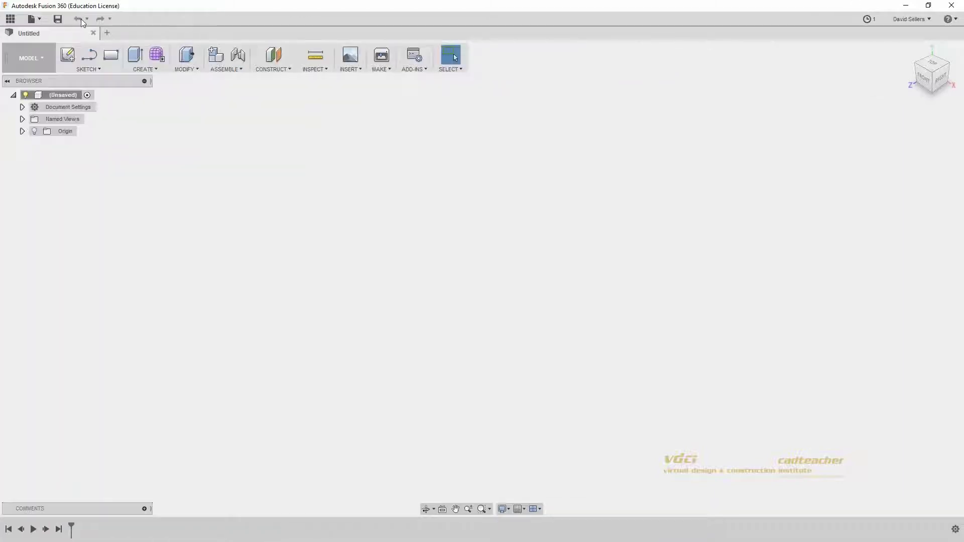
{"action": "left_click", "coordinate": [10, 19]}
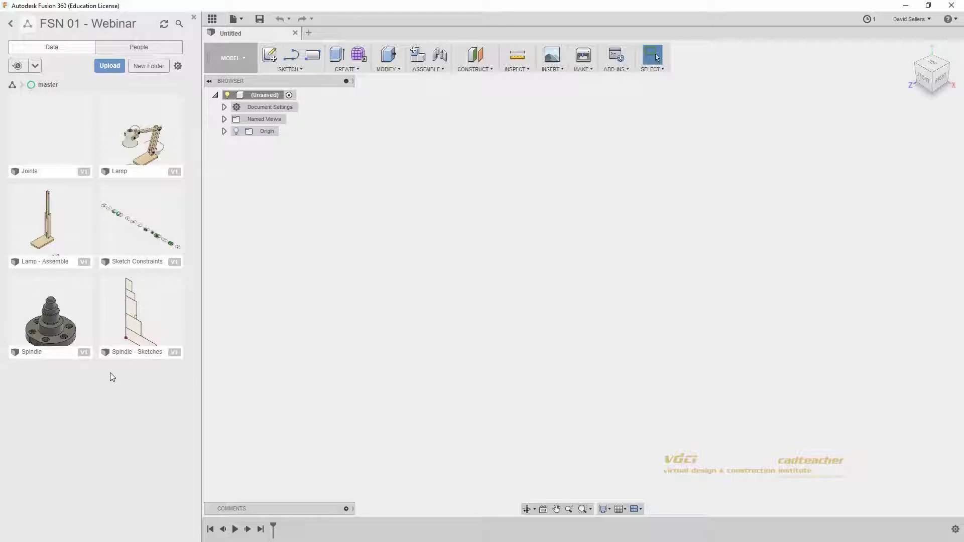
Step: Open and close the File menu, then show and dismiss the Lamp design's context menu
{"action": "left_click", "coordinate": [236, 21]}
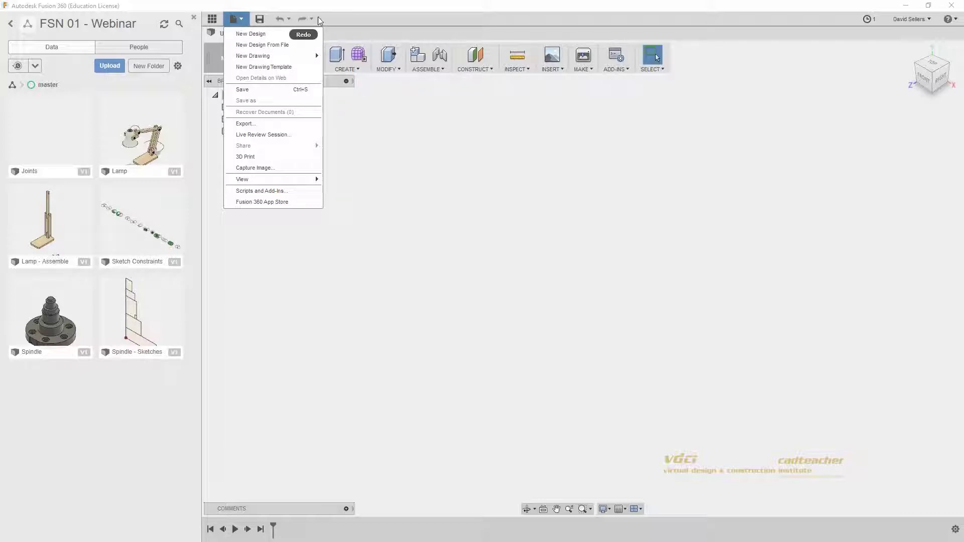
{"action": "left_click", "coordinate": [330, 20]}
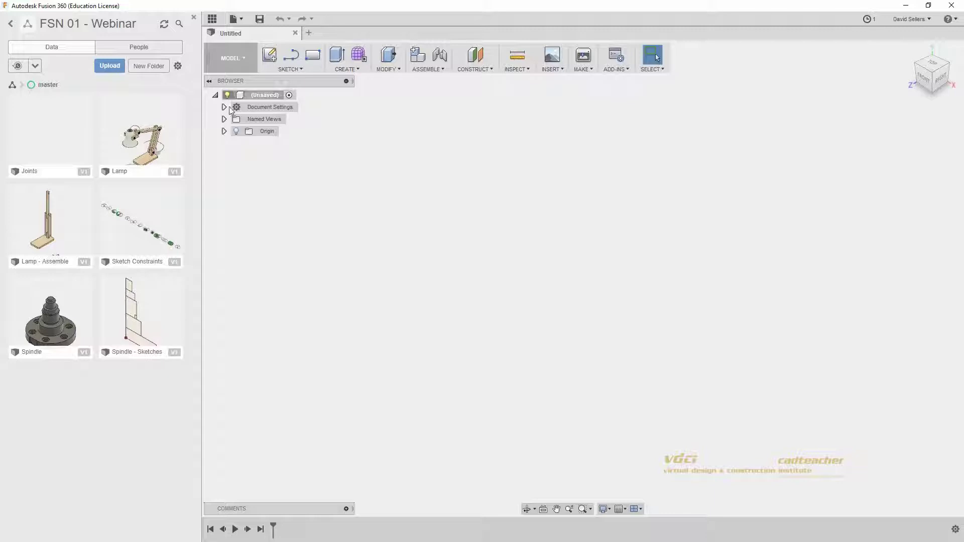
{"action": "right_click", "coordinate": [149, 129]}
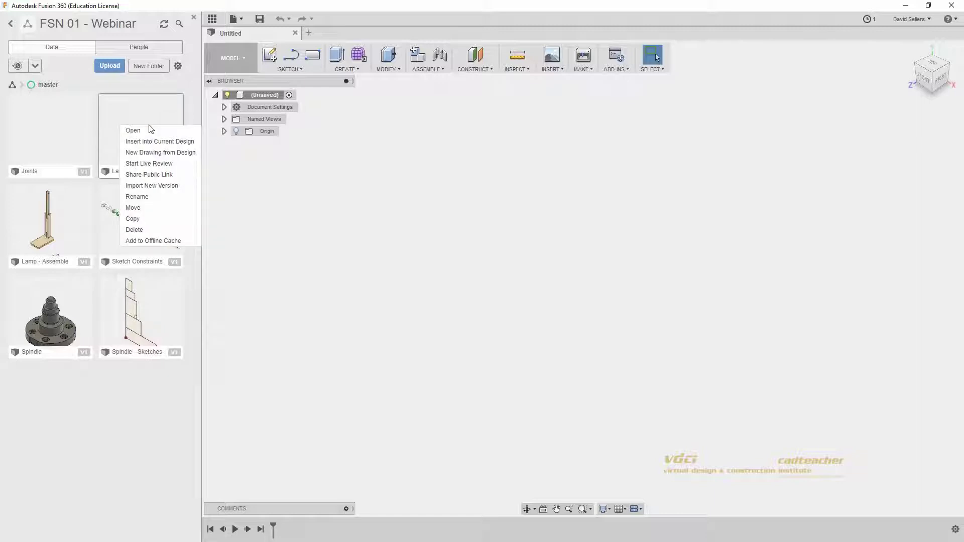
{"action": "left_click", "coordinate": [187, 105]}
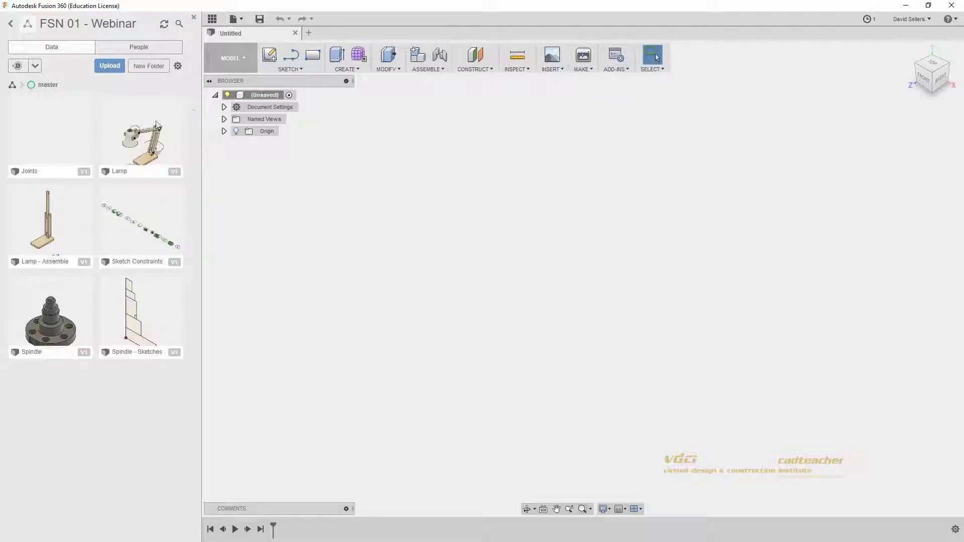
Step: Open the Lamp design from the FSN 01 - Webinar project and hide the Data Panel
{"action": "double_click", "coordinate": [150, 129]}
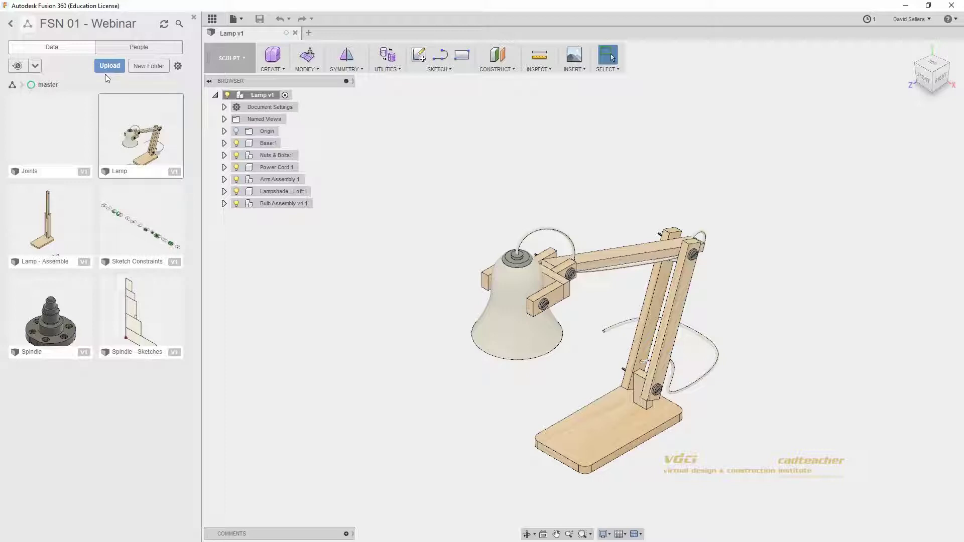
{"action": "left_click", "coordinate": [213, 19]}
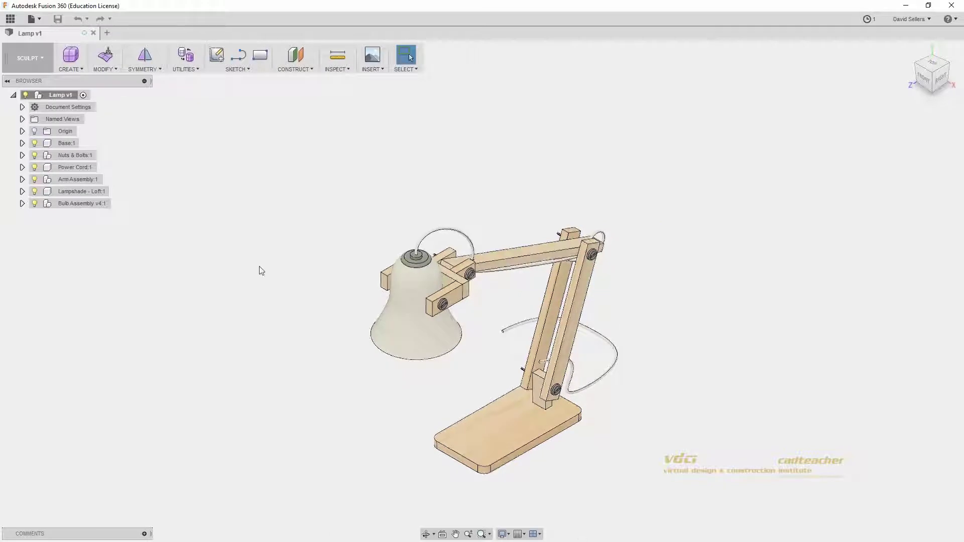
{"action": "middle_click_drag", "start_coordinate": [354, 396], "coordinate": [289, 375]}
{"action": "scroll", "coordinate": [347, 367], "scroll_direction": "up", "scroll_amount": 3}
{"action": "left_click", "coordinate": [410, 56]}
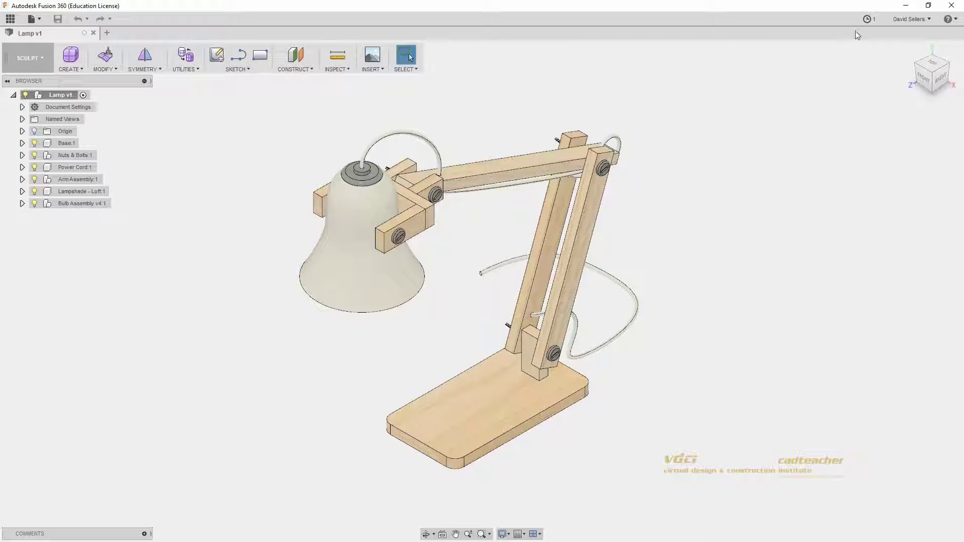
{"action": "left_click", "coordinate": [867, 19]}
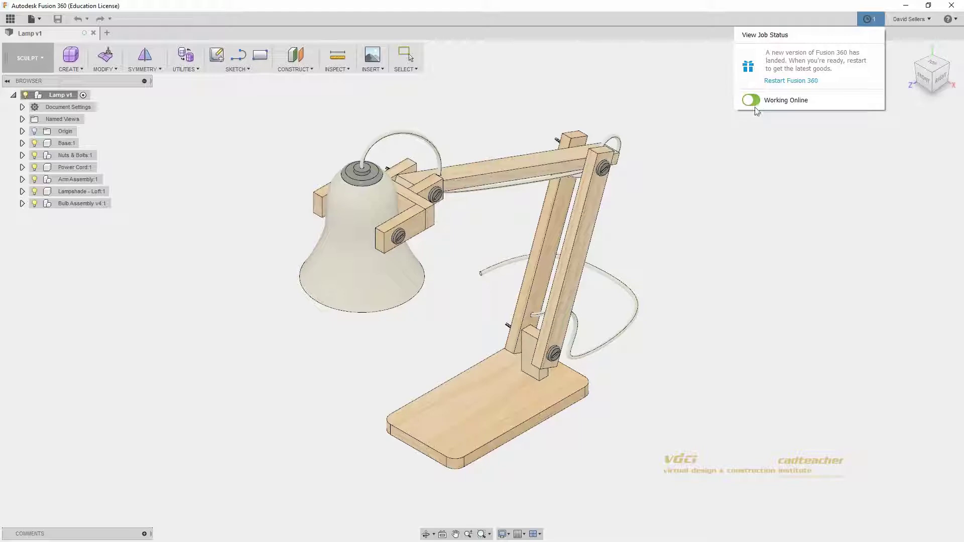
{"action": "left_click", "coordinate": [748, 141]}
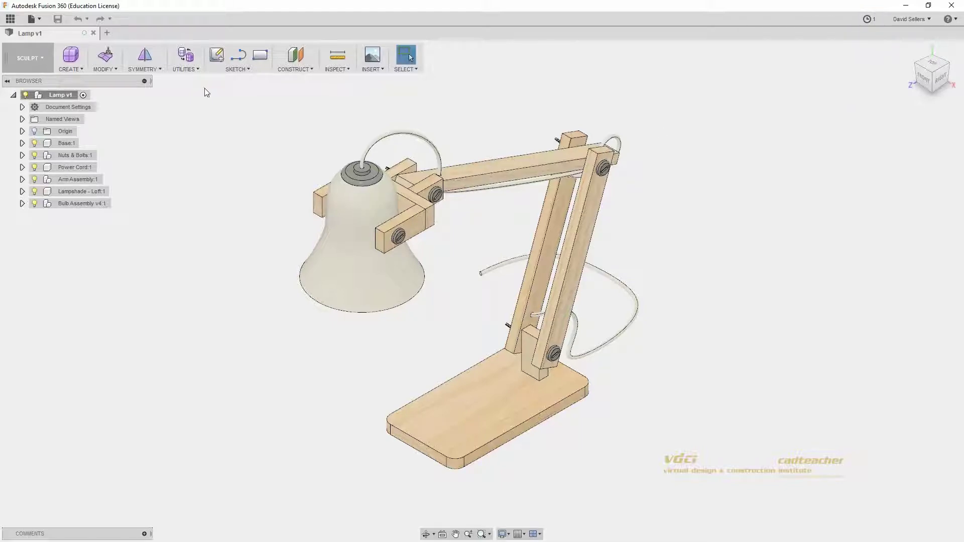
{"action": "left_click", "coordinate": [11, 19]}
{"action": "right_click", "coordinate": [154, 140]}
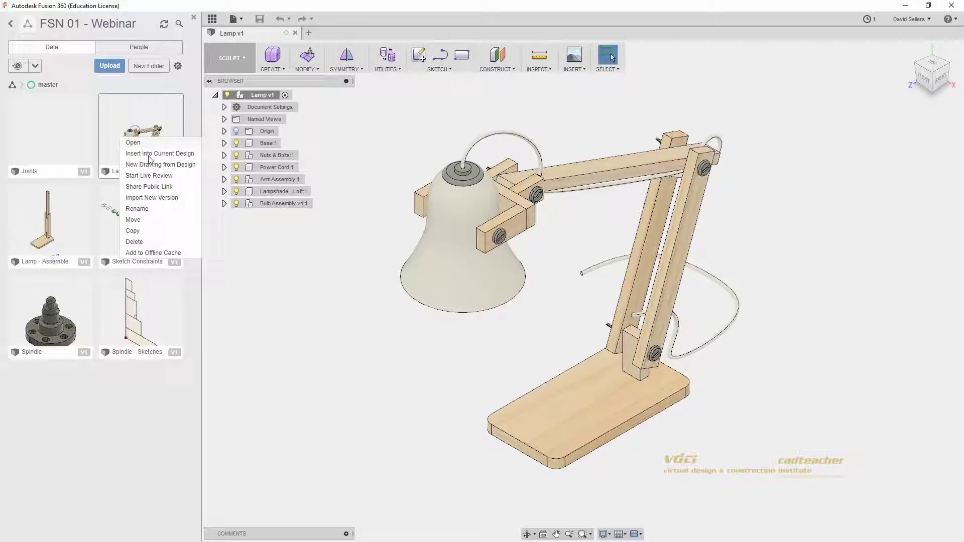
{"action": "key", "text": "ctrl"}
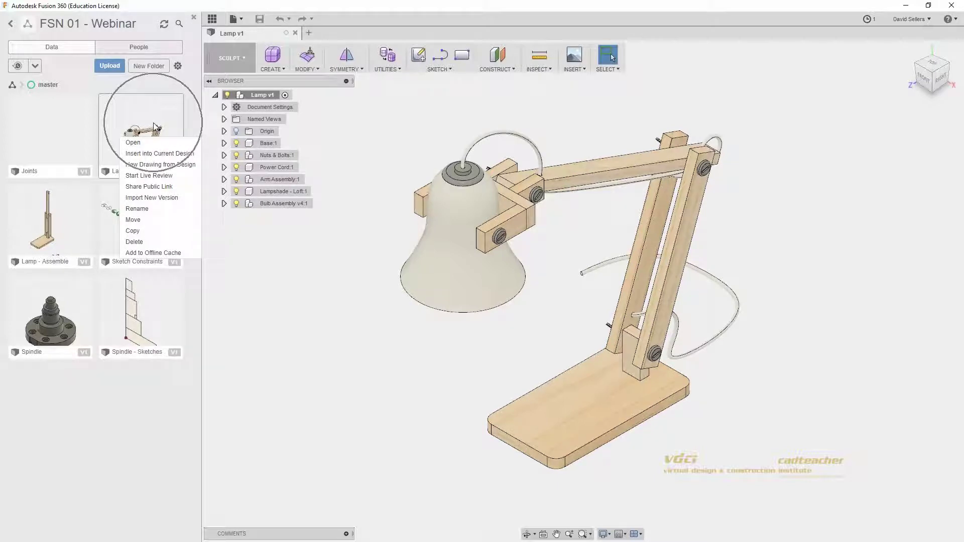
{"action": "right_click", "coordinate": [154, 126]}
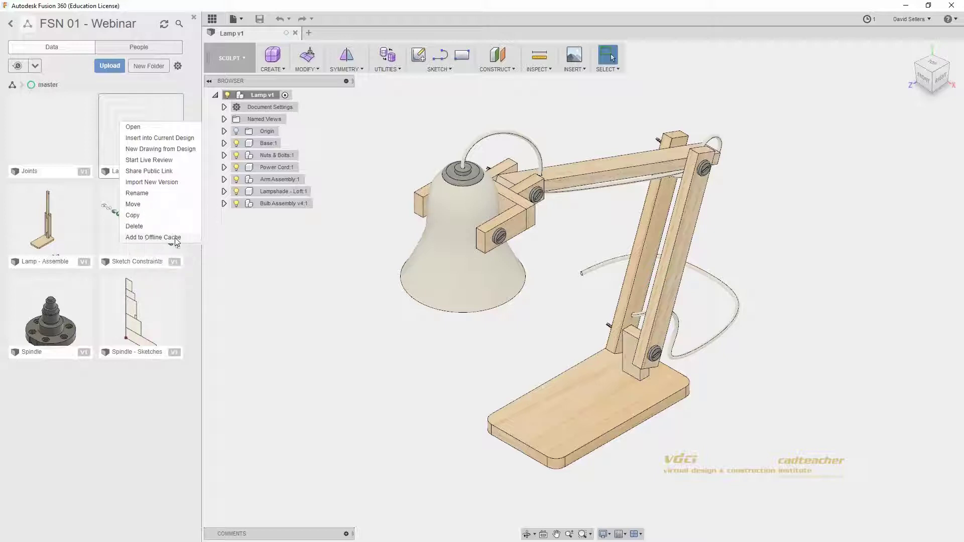
{"action": "left_click", "coordinate": [868, 20]}
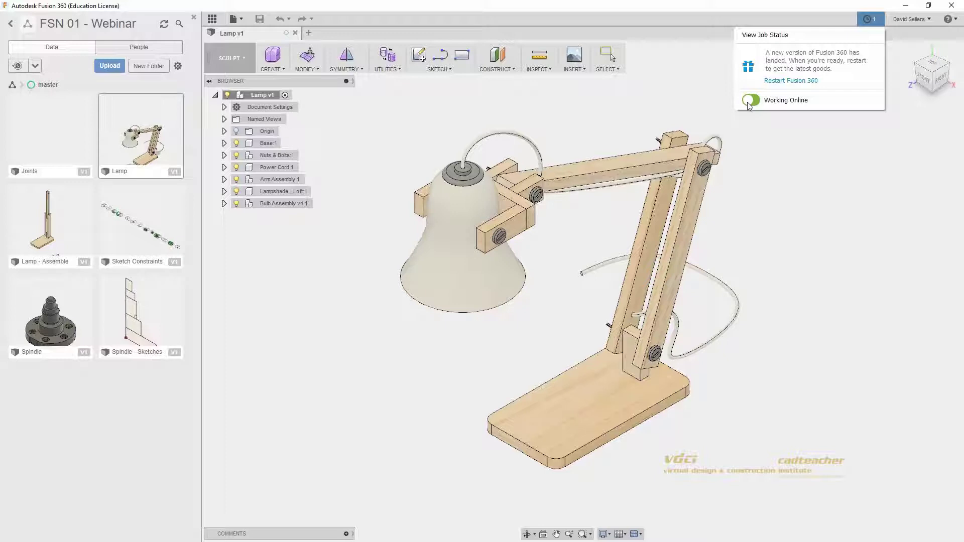
{"action": "left_click", "coordinate": [763, 161]}
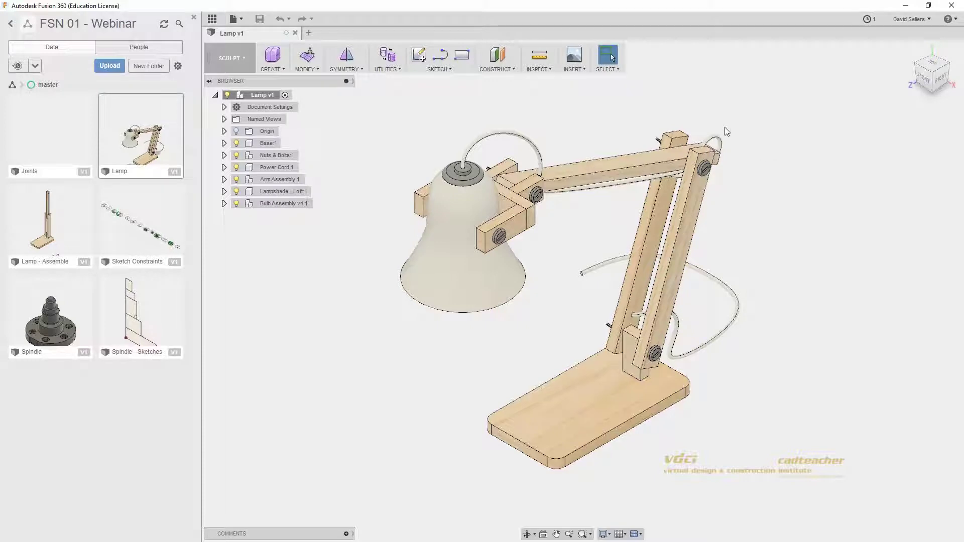
{"action": "left_click", "coordinate": [210, 19]}
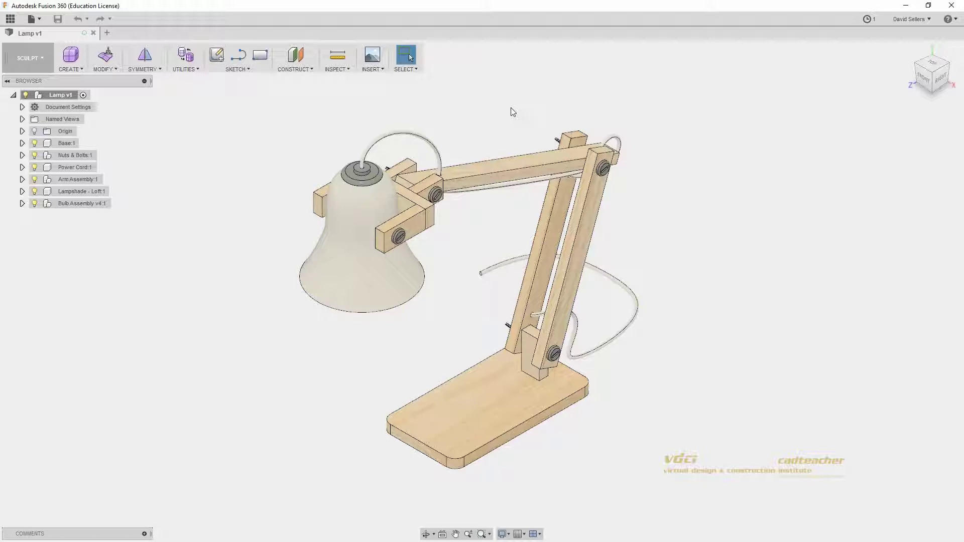
Step: Expand Document Settings to confirm Units: mm, cancelling the Change Active Units dialog unchanged
{"action": "left_click", "coordinate": [25, 107]}
{"action": "key", "text": "ctrl"}
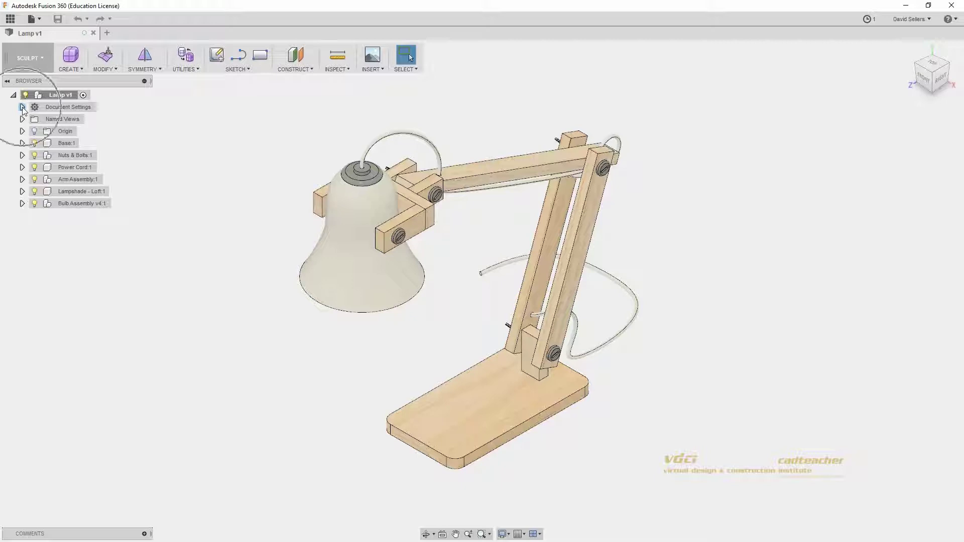
{"action": "key", "text": "ctrl"}
{"action": "left_click", "coordinate": [22, 107]}
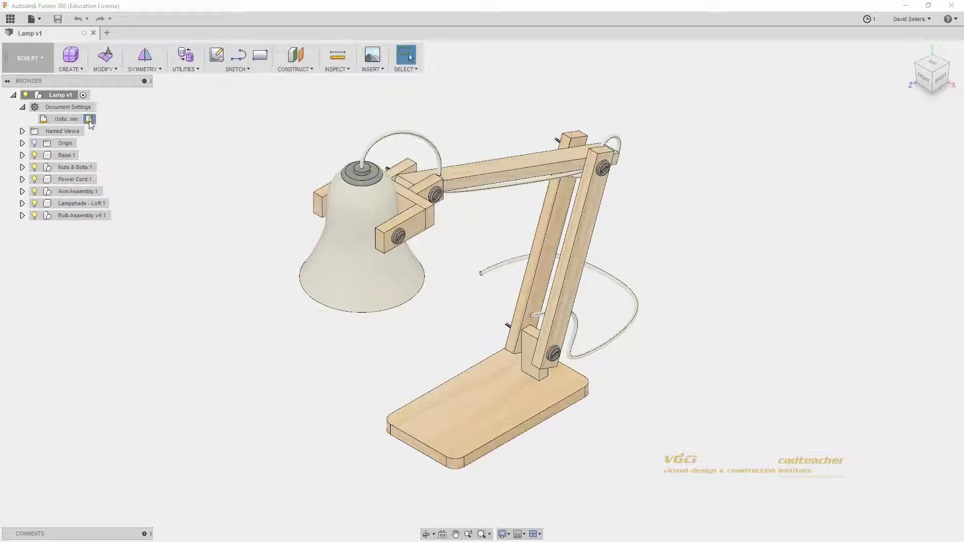
{"action": "left_click", "coordinate": [89, 119]}
{"action": "key", "text": "ctrl"}
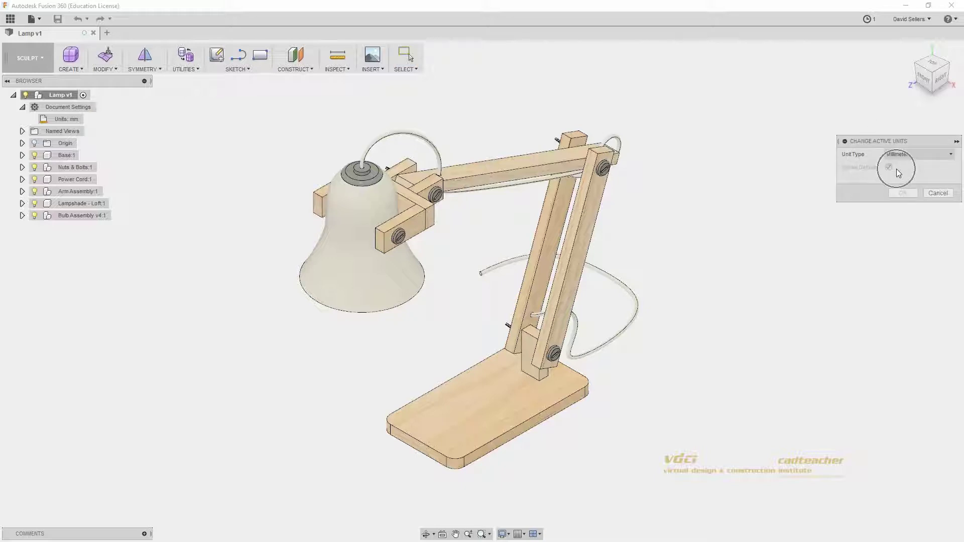
{"action": "left_click", "coordinate": [938, 193]}
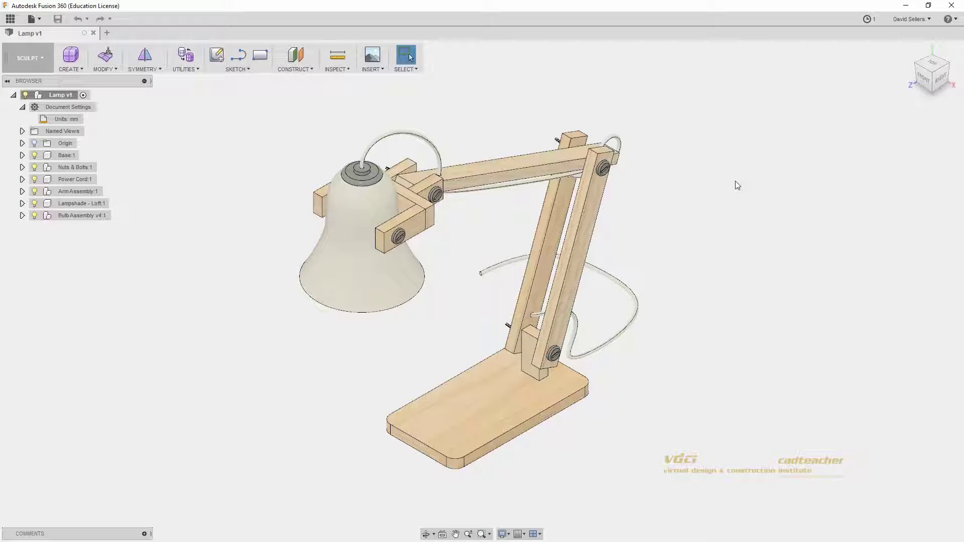
Step: Open Preferences from the account menu and inspect the default modeling orientation setting
{"action": "left_click", "coordinate": [914, 22]}
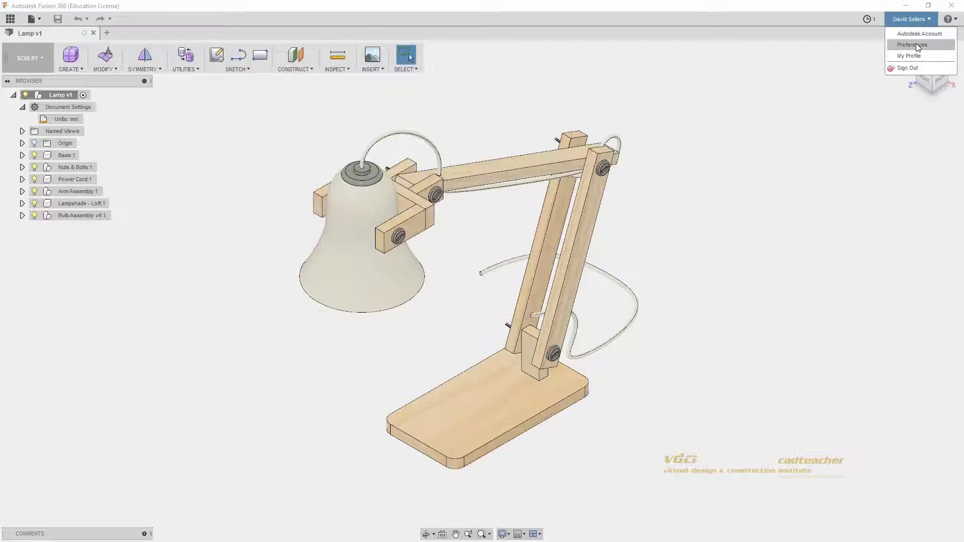
{"action": "left_click", "coordinate": [916, 44]}
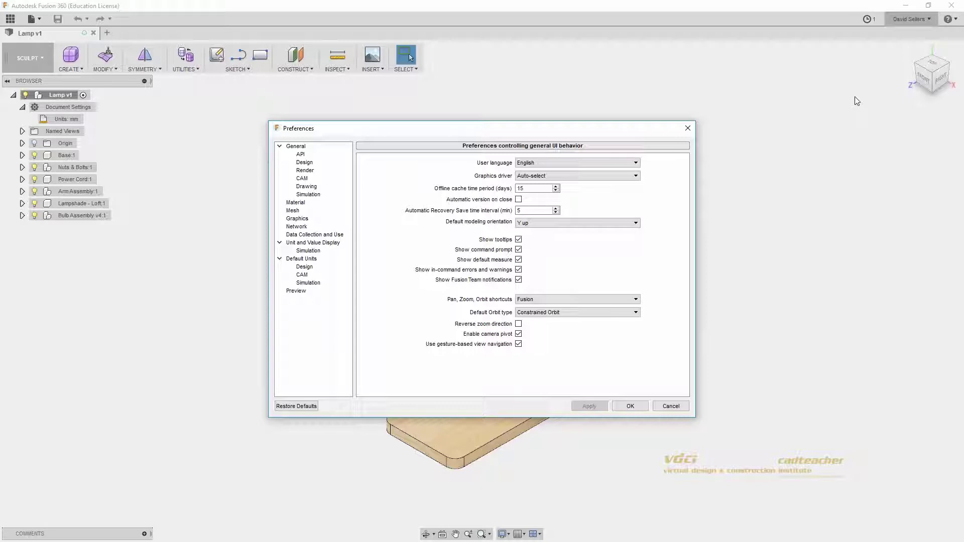
{"action": "left_click", "coordinate": [559, 225]}
{"action": "left_click", "coordinate": [547, 301]}
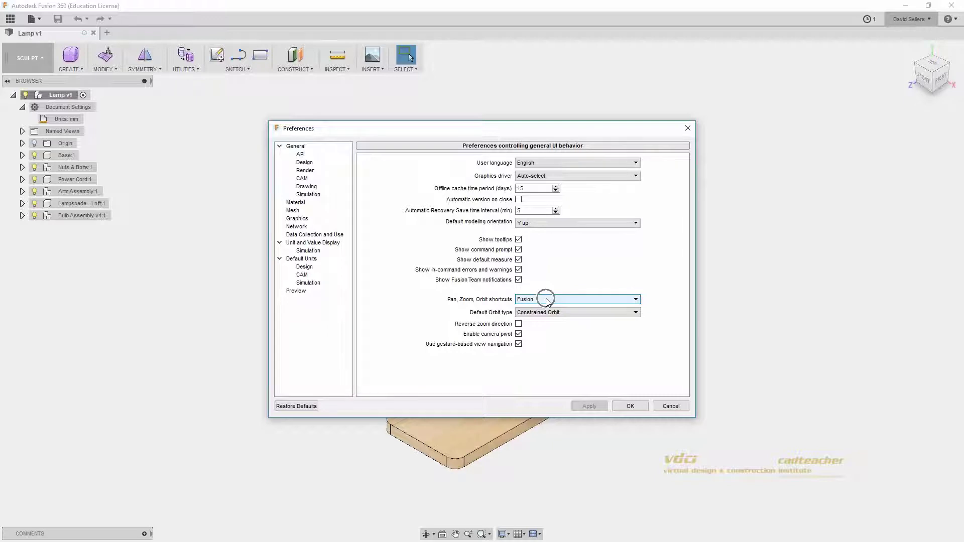
Step: Review the default CAM, simulation and design units (mm), then return to General
{"action": "left_click", "coordinate": [303, 276]}
{"action": "left_click", "coordinate": [308, 283]}
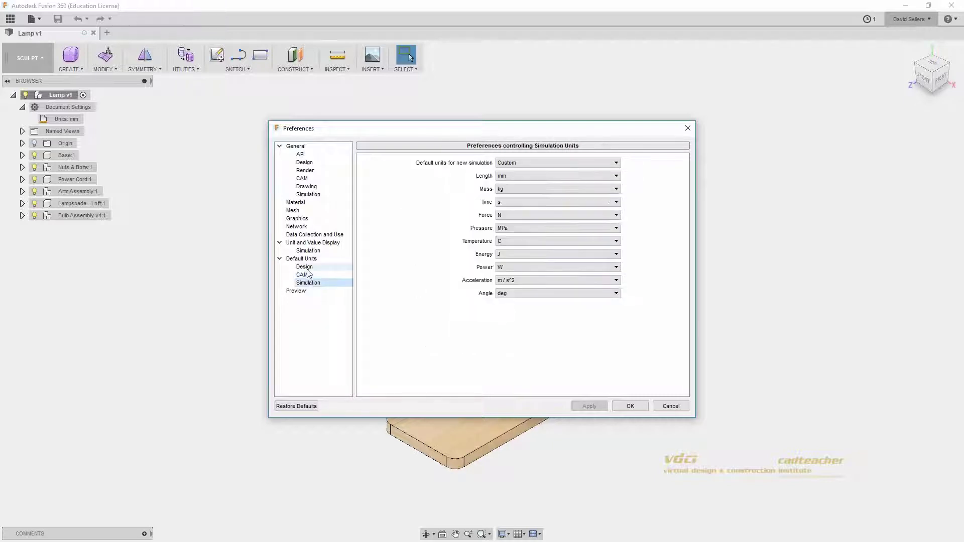
{"action": "left_click", "coordinate": [308, 275]}
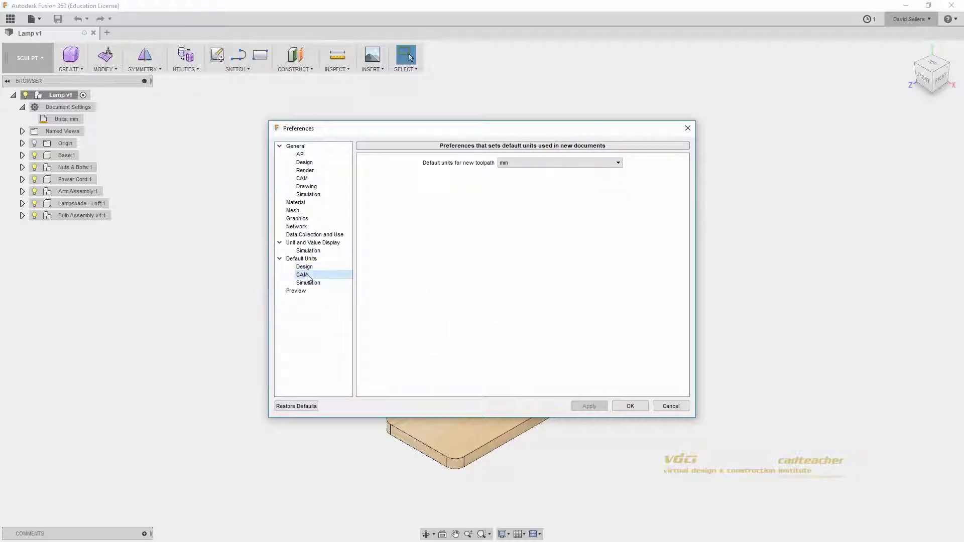
{"action": "left_click", "coordinate": [308, 283]}
{"action": "left_click", "coordinate": [315, 275]}
{"action": "left_click", "coordinate": [314, 269]}
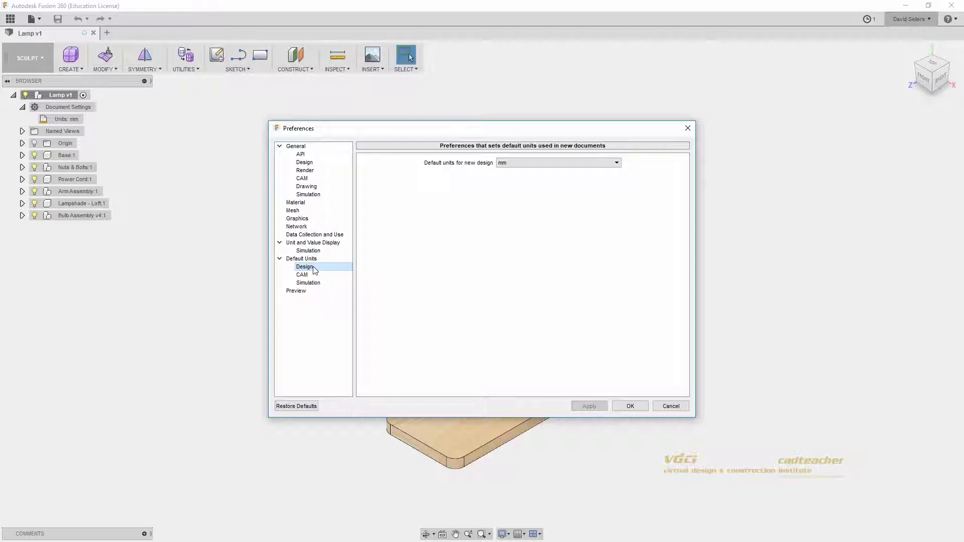
{"action": "left_click", "coordinate": [295, 150]}
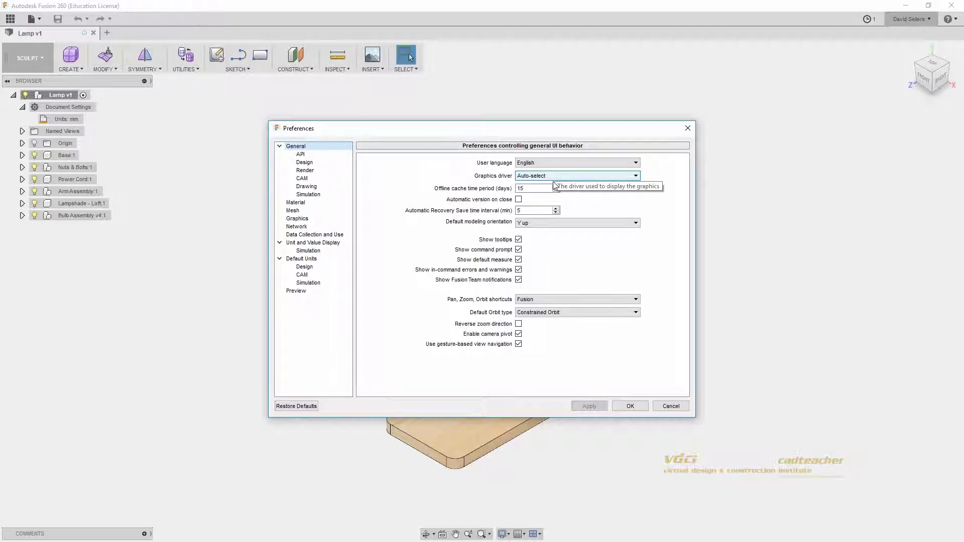
{"action": "left_click", "coordinate": [596, 226]}
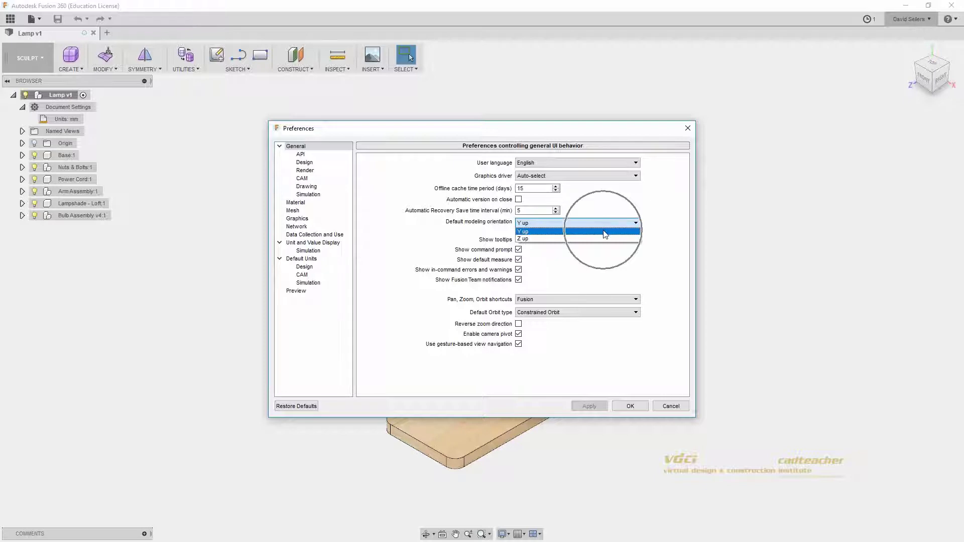
{"action": "left_click", "coordinate": [646, 205]}
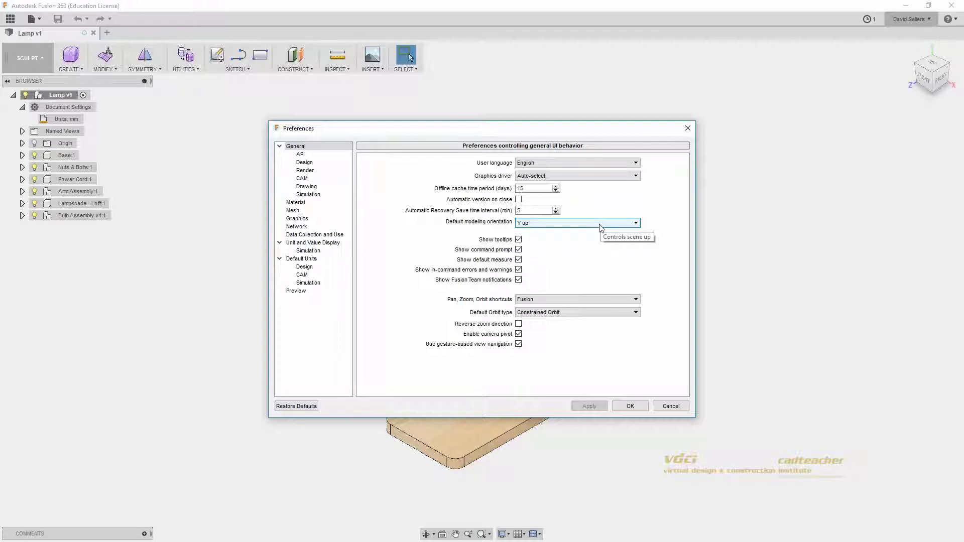
{"action": "left_click", "coordinate": [600, 224]}
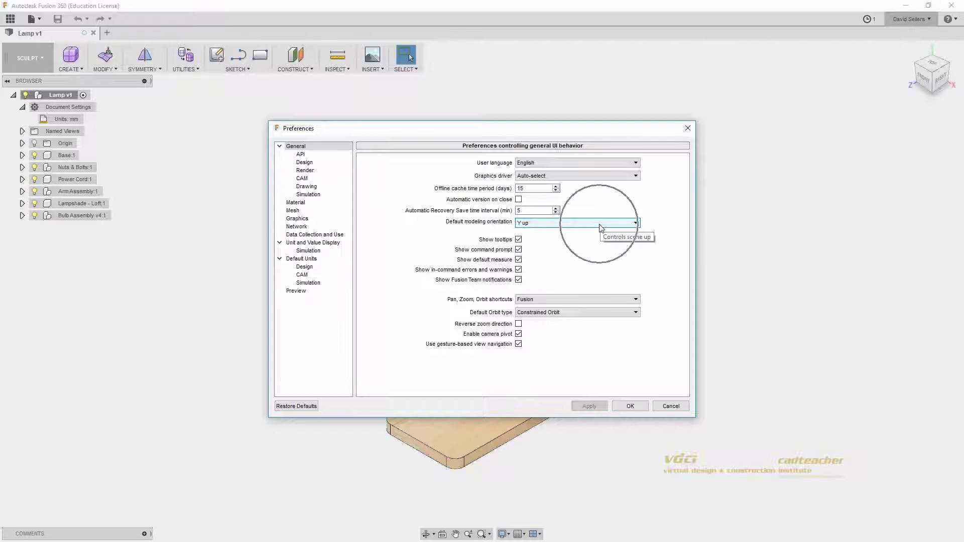
{"action": "left_click", "coordinate": [600, 229]}
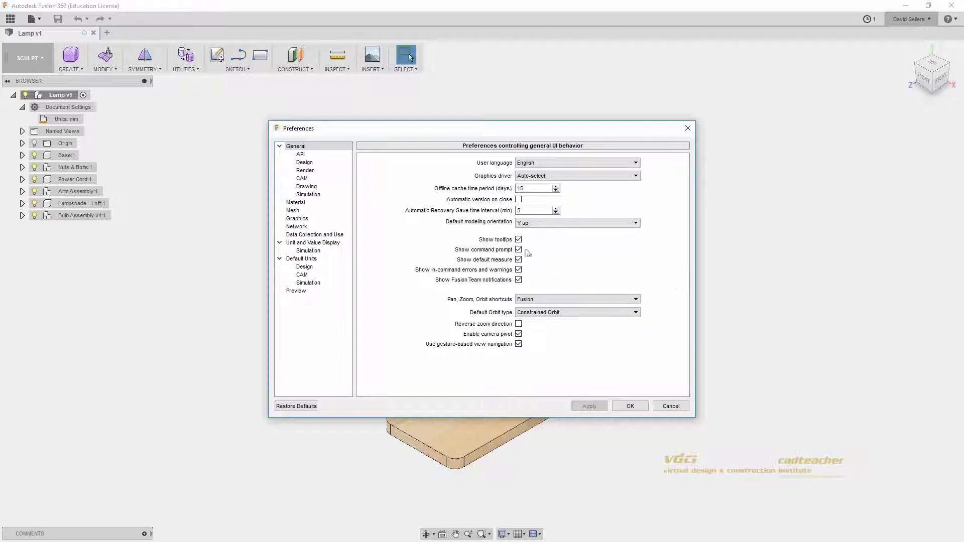
{"action": "key", "text": "ctrl"}
{"action": "key", "text": "ctrl"}
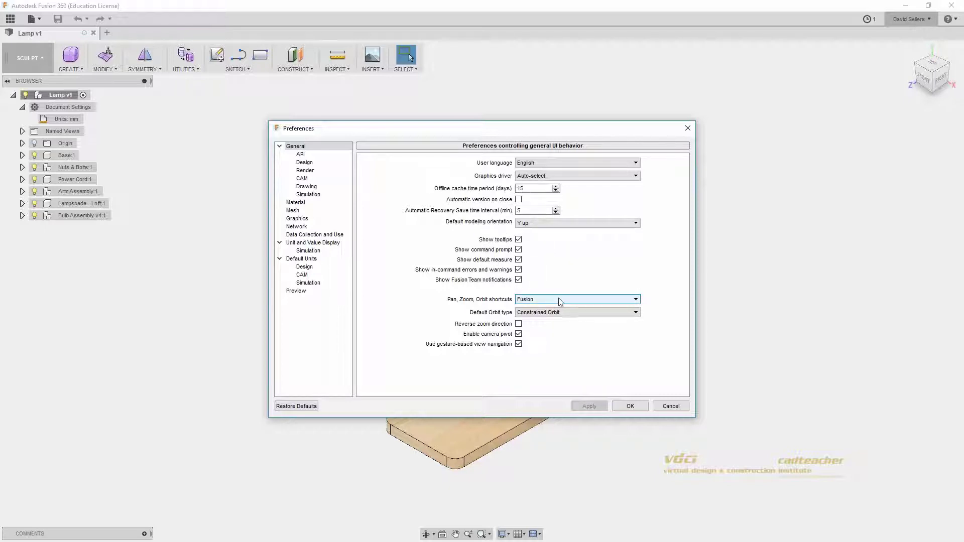
{"action": "key", "text": "ctrl"}
{"action": "left_click", "coordinate": [565, 301]}
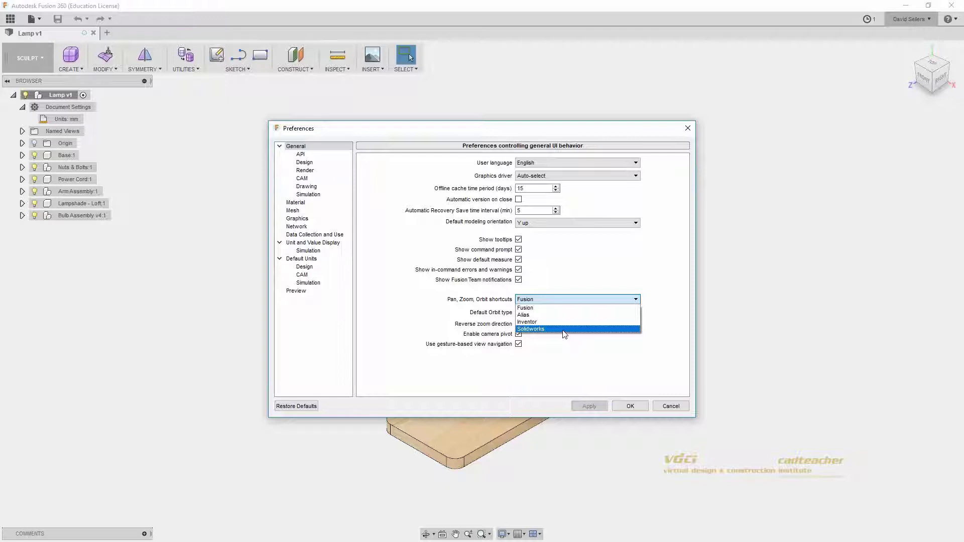
{"action": "left_click", "coordinate": [555, 301]}
{"action": "left_click", "coordinate": [557, 302]}
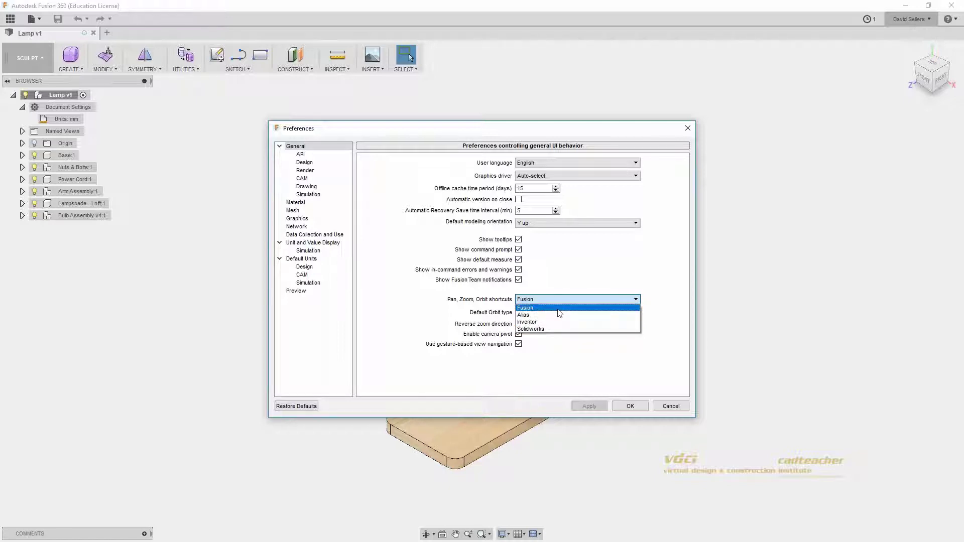
{"action": "left_click", "coordinate": [558, 310]}
{"action": "left_click", "coordinate": [555, 313]}
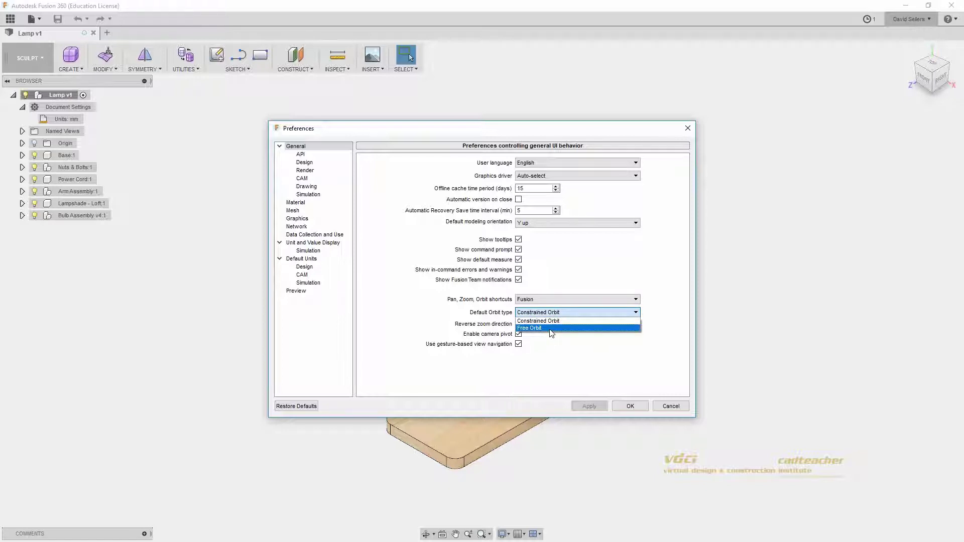
{"action": "left_click", "coordinate": [575, 324]}
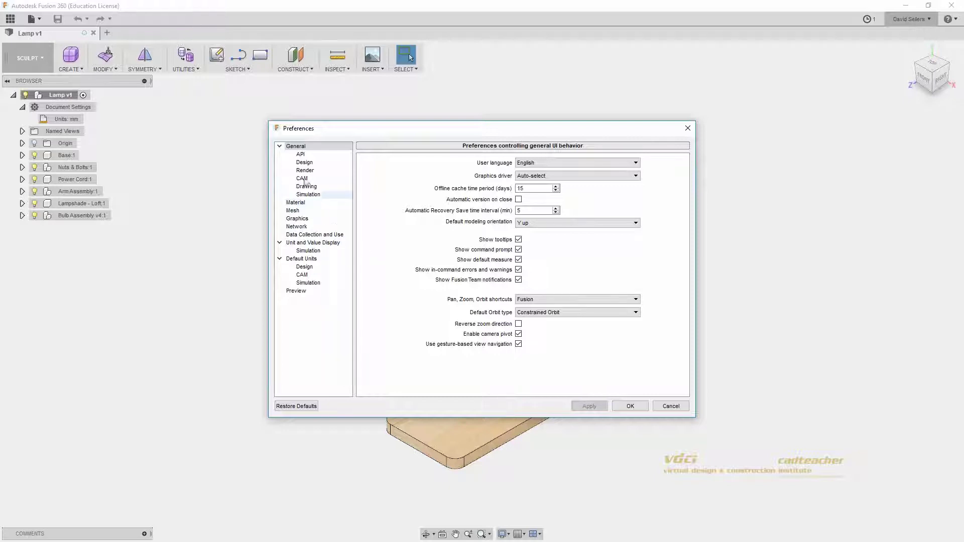
Step: View the Material preferences, then keep mm as the default design unit
{"action": "left_click", "coordinate": [305, 202]}
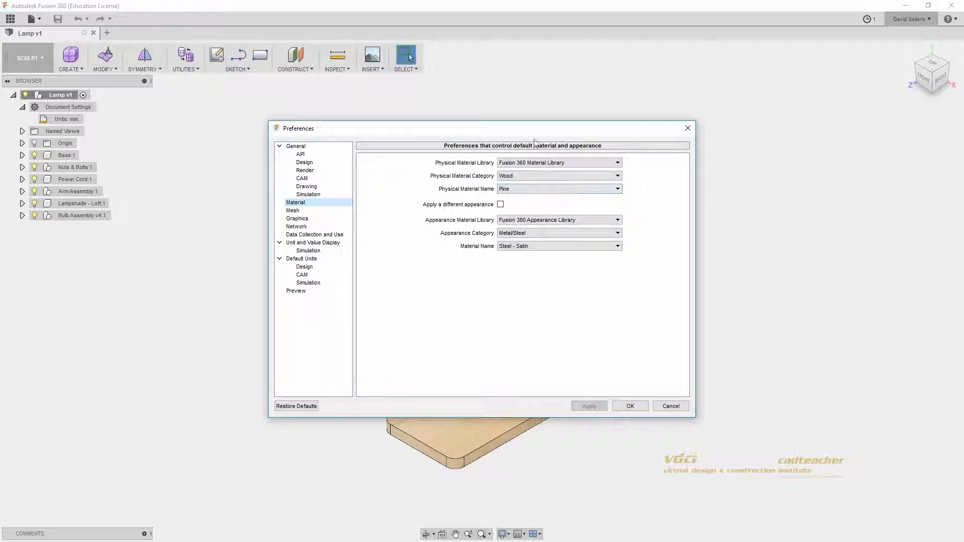
{"action": "left_click_drag", "start_coordinate": [533, 130], "coordinate": [581, 143]}
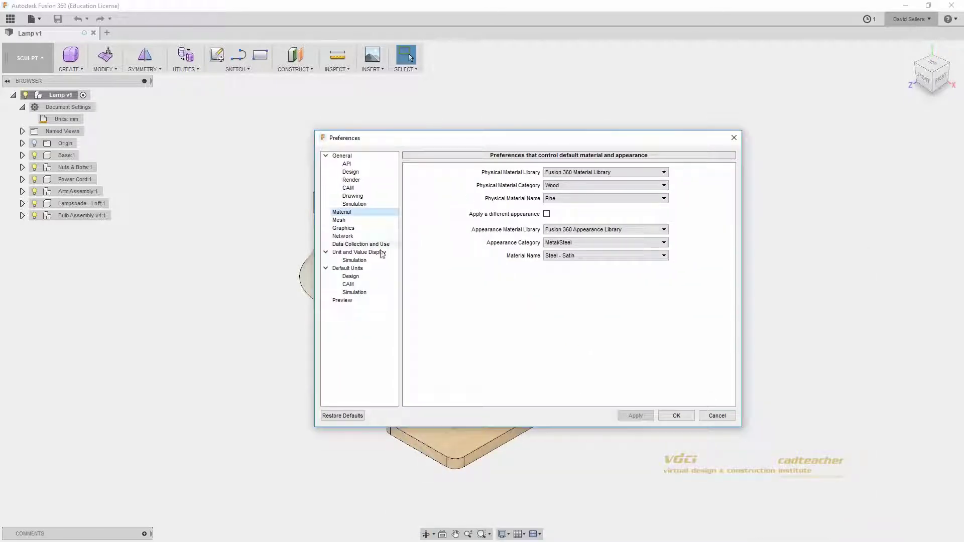
{"action": "left_click", "coordinate": [359, 277]}
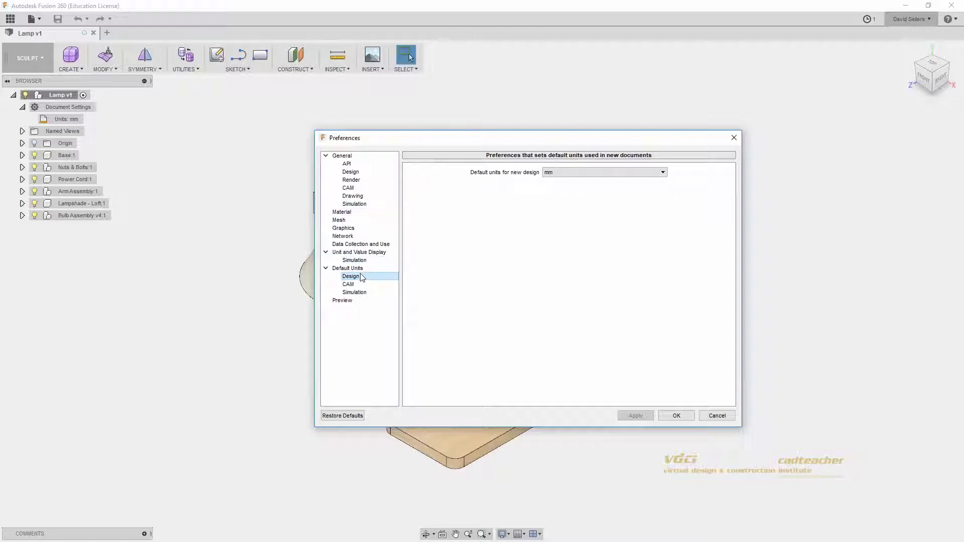
{"action": "left_click", "coordinate": [585, 176]}
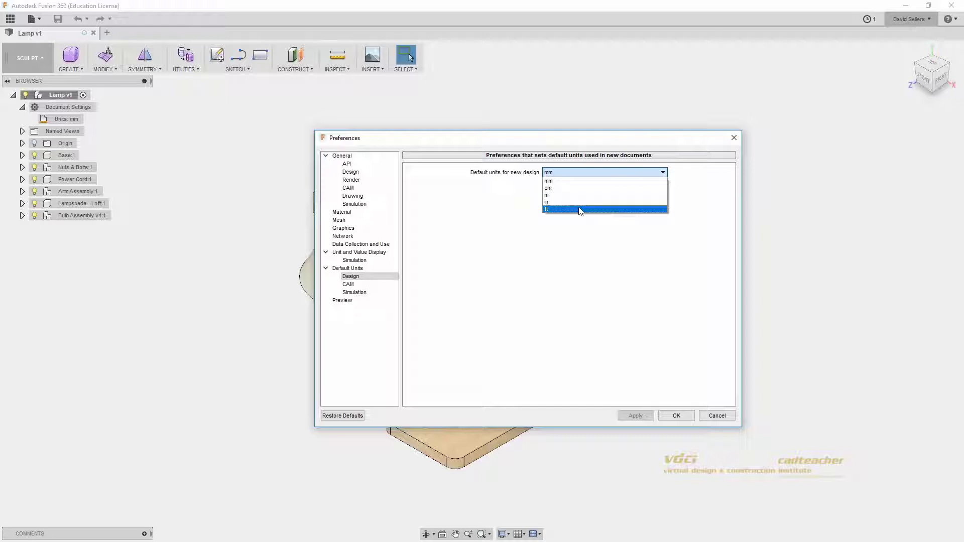
{"action": "left_click", "coordinate": [560, 181]}
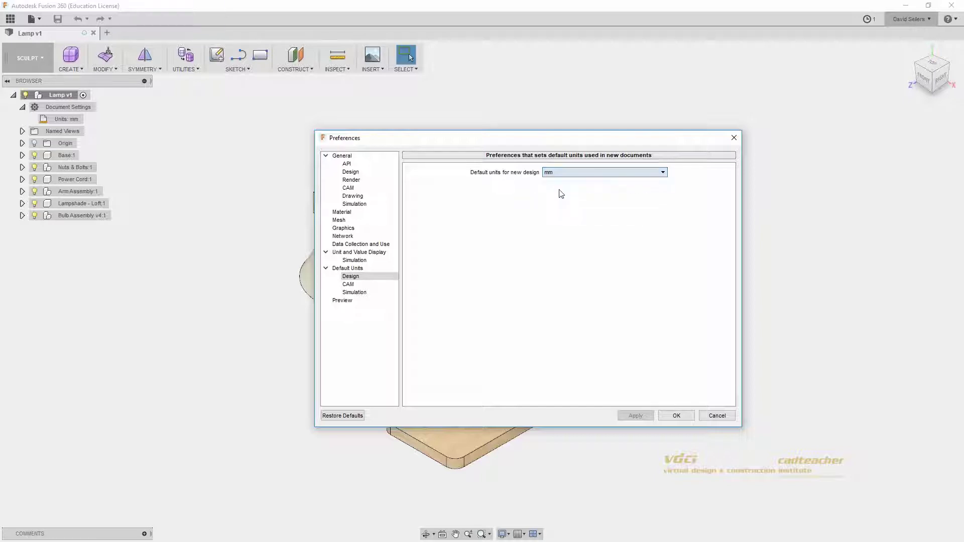
Step: Compare the default CAM, design and simulation units, ending on Simulation (Custom: mm, kg, N, MPa)
{"action": "left_click", "coordinate": [349, 286]}
{"action": "left_click", "coordinate": [353, 293]}
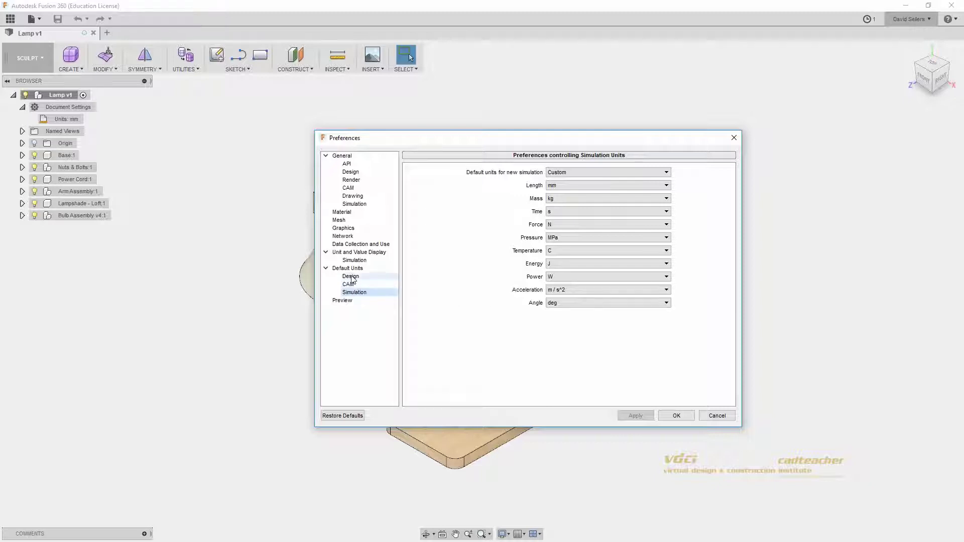
{"action": "left_click", "coordinate": [353, 285]}
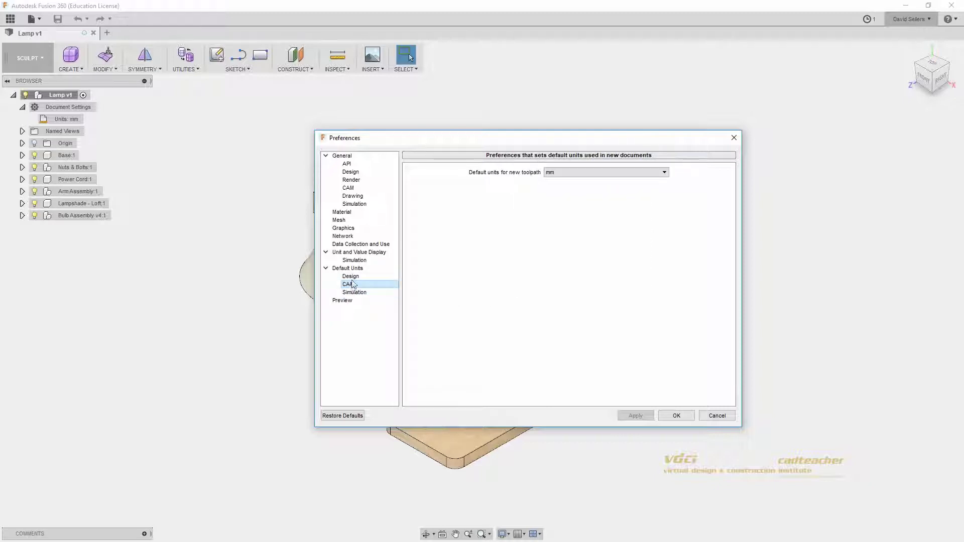
{"action": "left_click", "coordinate": [353, 277]}
{"action": "left_click", "coordinate": [354, 294]}
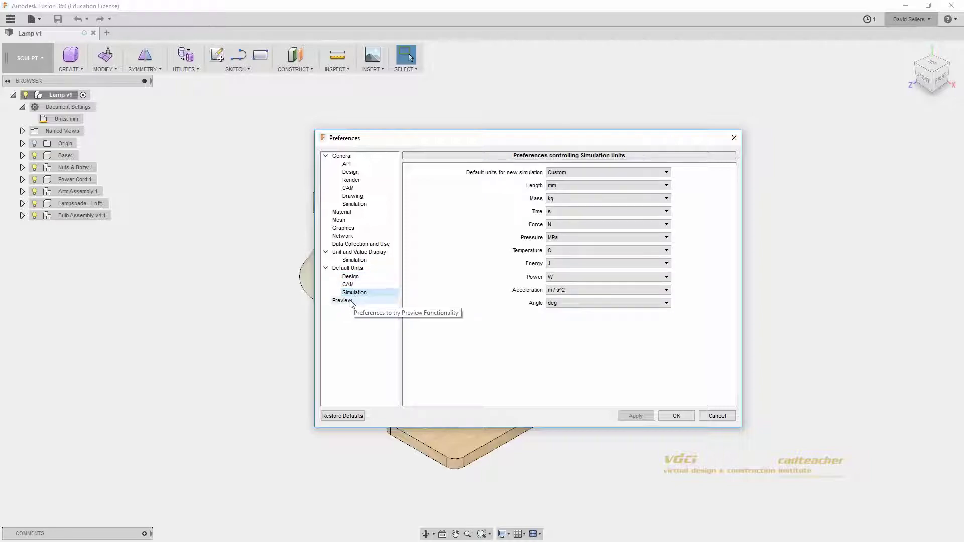
Step: Browse the Preview features in Preferences, then Cancel the dialog without changes
{"action": "left_click", "coordinate": [351, 301]}
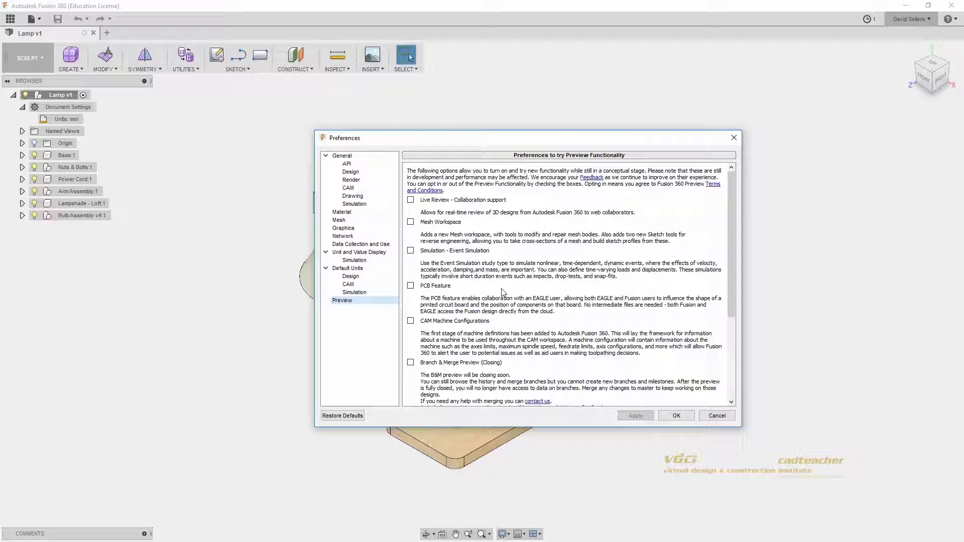
{"action": "left_click", "coordinate": [355, 418]}
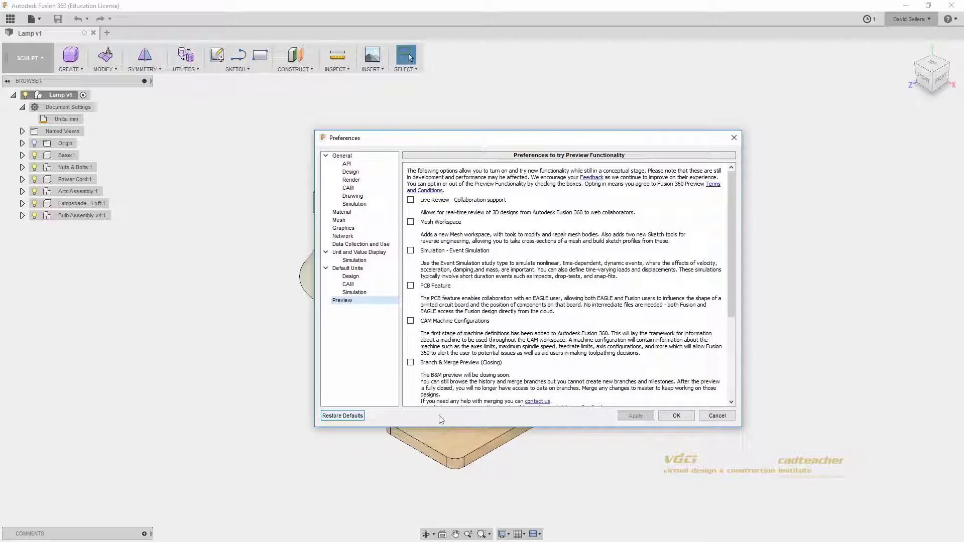
{"action": "left_click", "coordinate": [718, 416]}
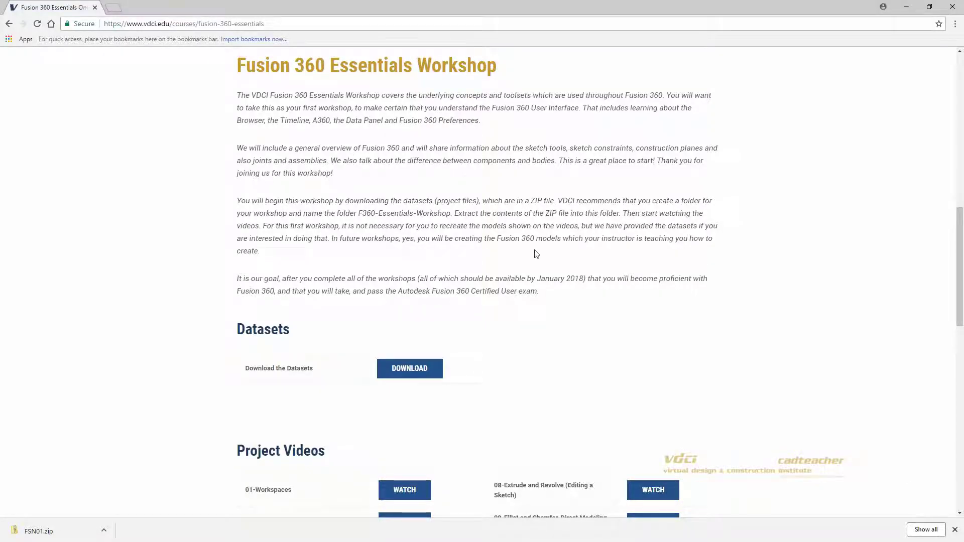
{"action": "scroll", "coordinate": [536, 253], "scroll_direction": "down", "scroll_amount": 6}
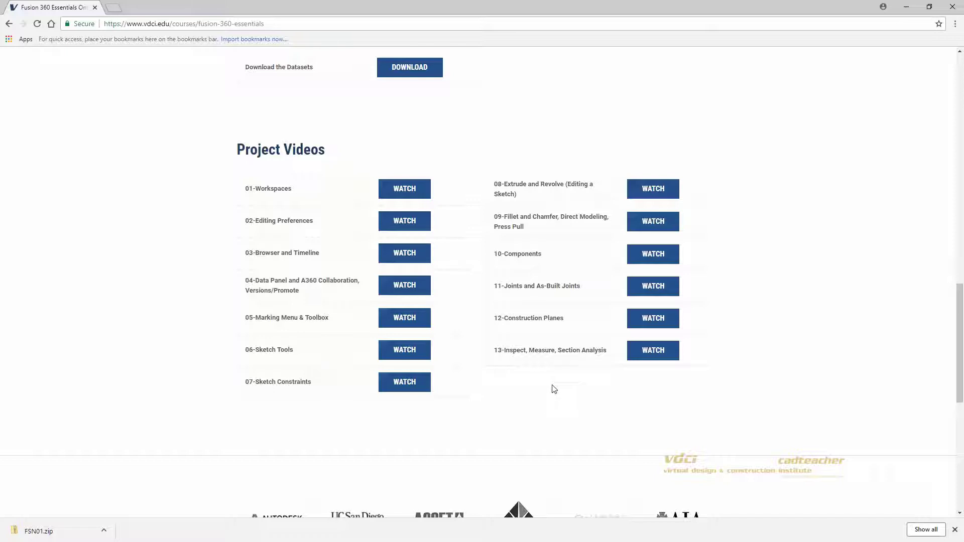
{"action": "left_click", "coordinate": [544, 260]}
{"action": "left_click", "coordinate": [540, 289]}
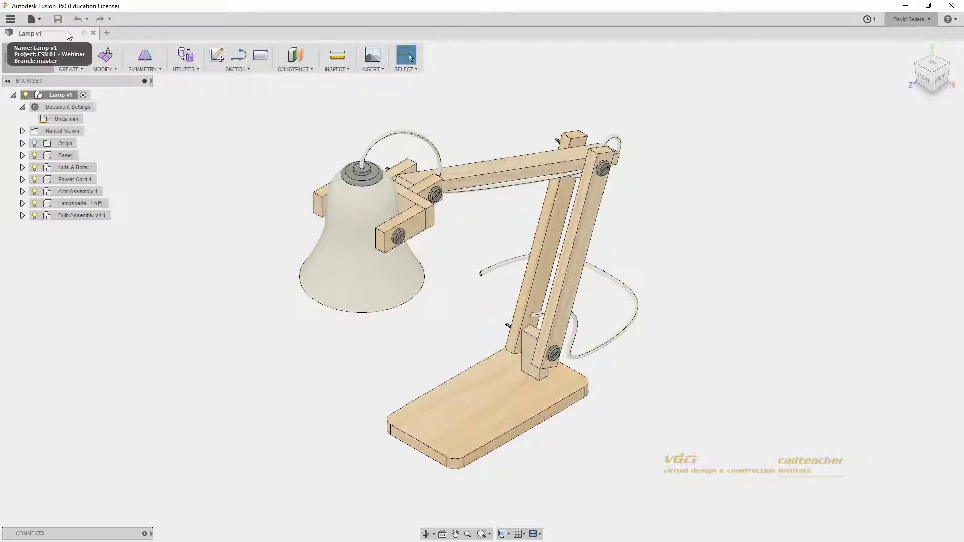
{"action": "left_click", "coordinate": [10, 19]}
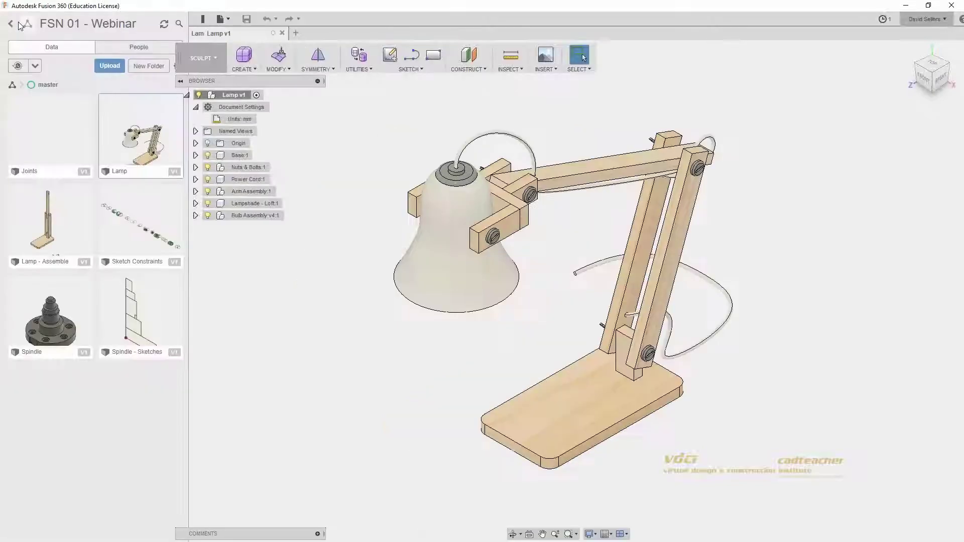
{"action": "double_click", "coordinate": [66, 126]}
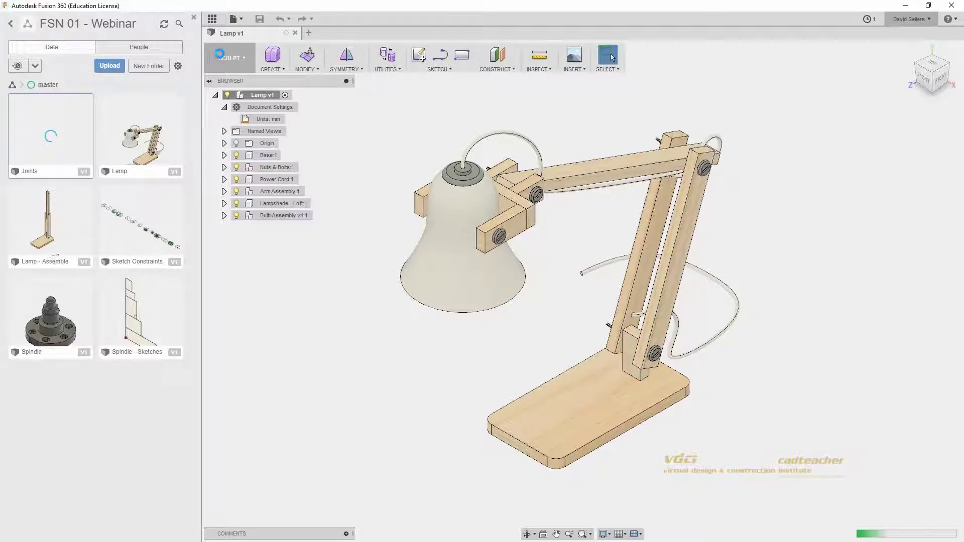
{"action": "key", "text": "ctrl"}
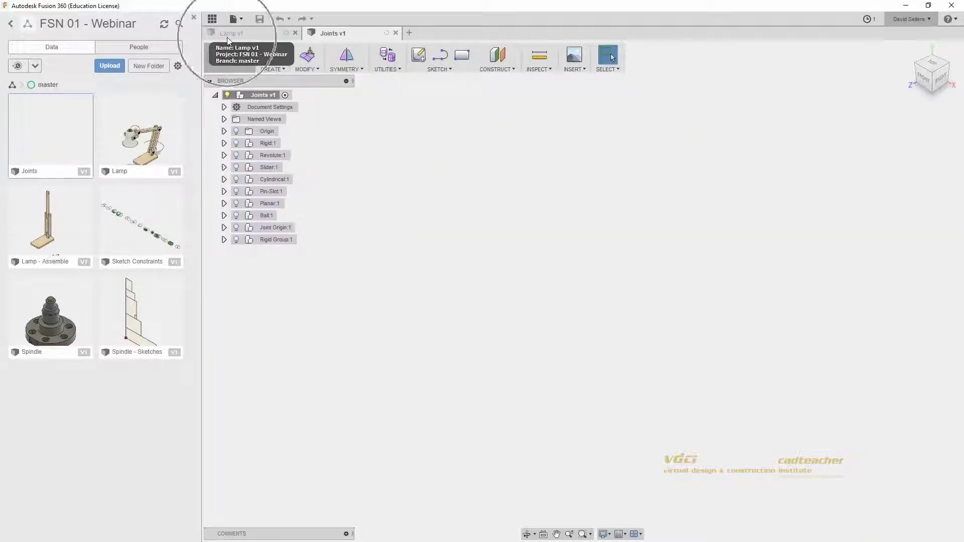
{"action": "key", "text": "ctrl"}
{"action": "key", "text": "ctrl"}
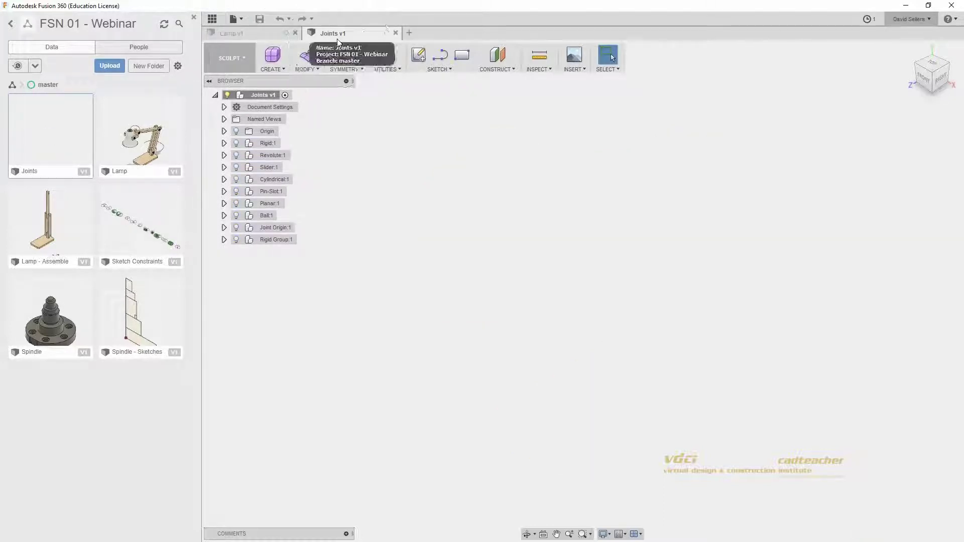
{"action": "left_click", "coordinate": [217, 18]}
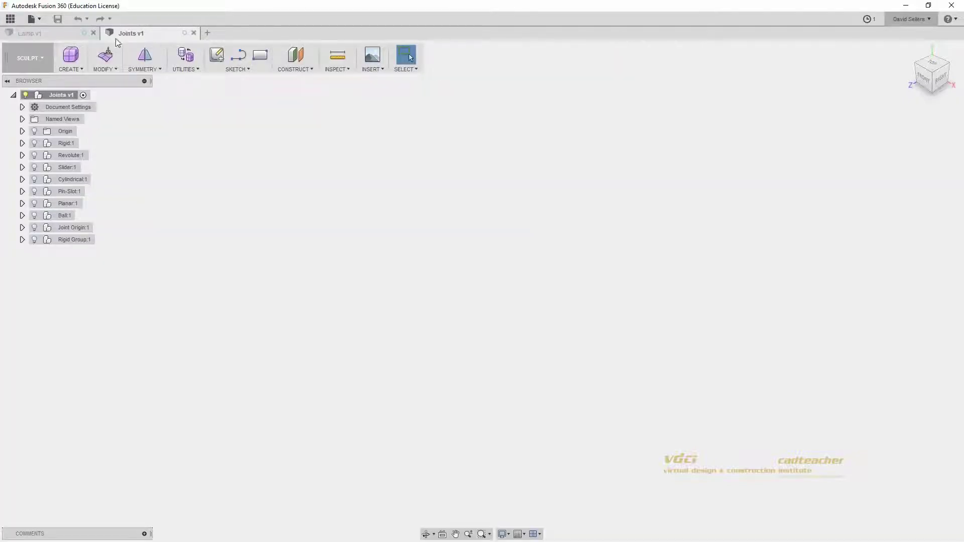
{"action": "left_click", "coordinate": [53, 34]}
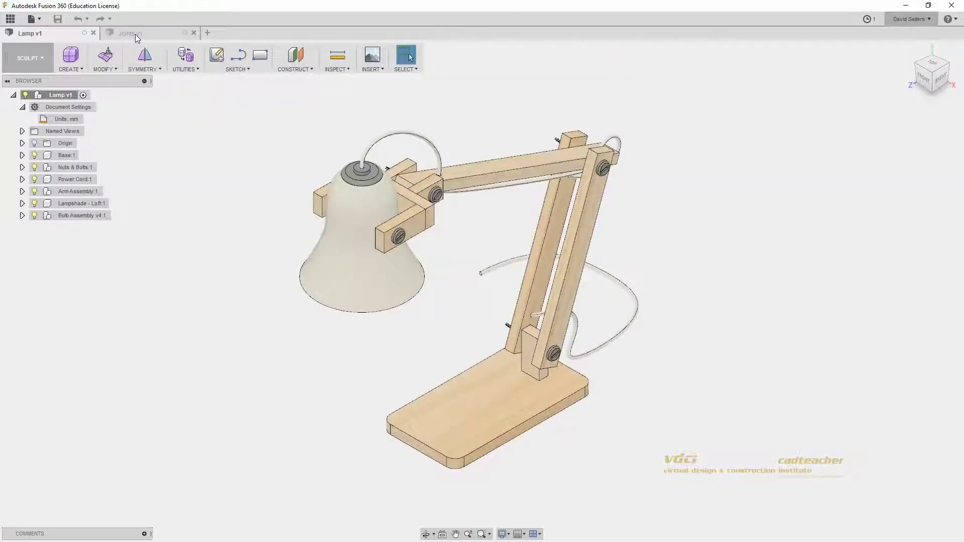
{"action": "left_click", "coordinate": [136, 34]}
{"action": "key", "text": "ctrl"}
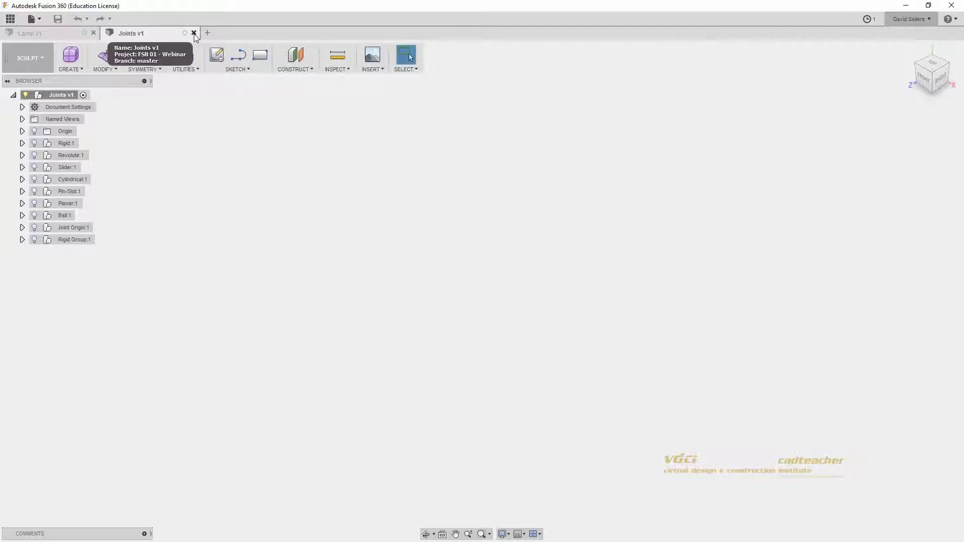
{"action": "left_click", "coordinate": [194, 33]}
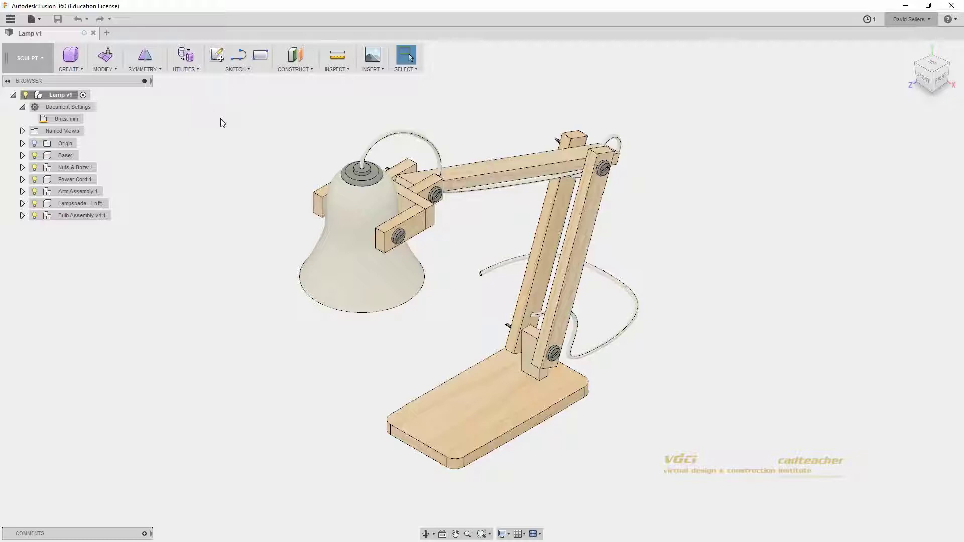
Step: Select the lampshade and a 70 mm arm edge, then clear the selection
{"action": "left_click_drag", "start_coordinate": [364, 232], "coordinate": [337, 185]}
{"action": "left_click", "coordinate": [405, 221]}
{"action": "left_click", "coordinate": [434, 256]}
Step: Turn on Capture Design History for Lamp v1 and expand the full timeline
{"action": "right_click", "coordinate": [68, 95]}
{"action": "left_click", "coordinate": [118, 294]}
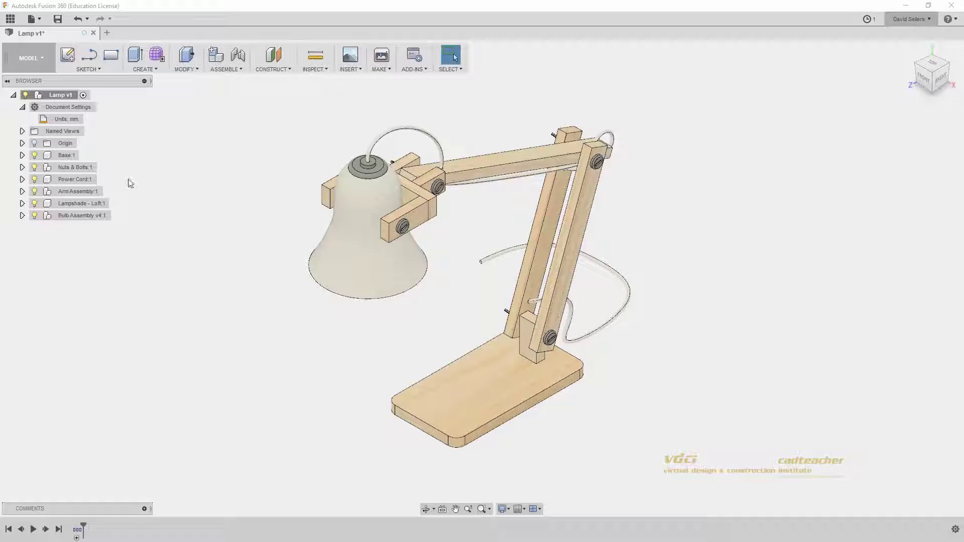
{"action": "left_click", "coordinate": [79, 93]}
{"action": "left_click", "coordinate": [77, 538]}
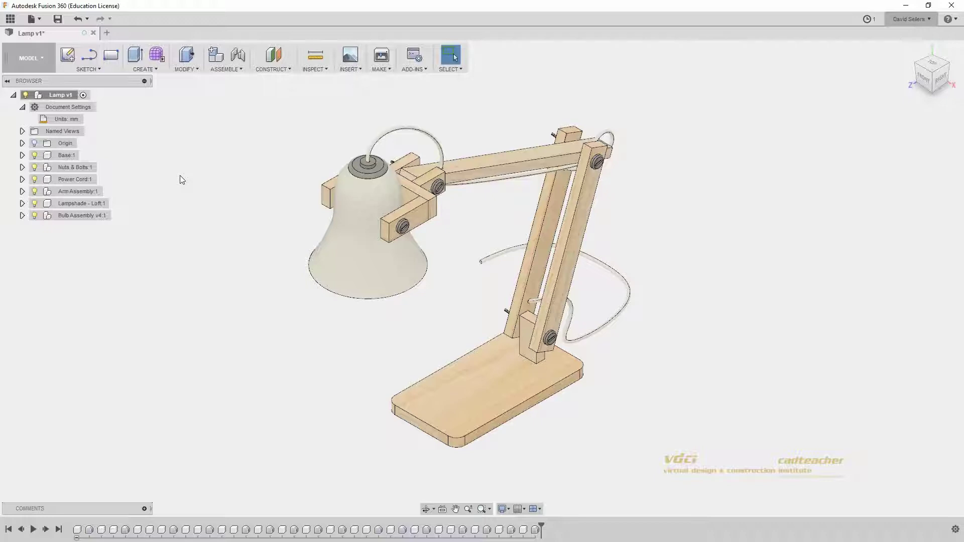
Step: Expand Base:1 and Nuts & Bolts:1 in the browser, then play the timeline from the start
{"action": "left_click", "coordinate": [66, 96]}
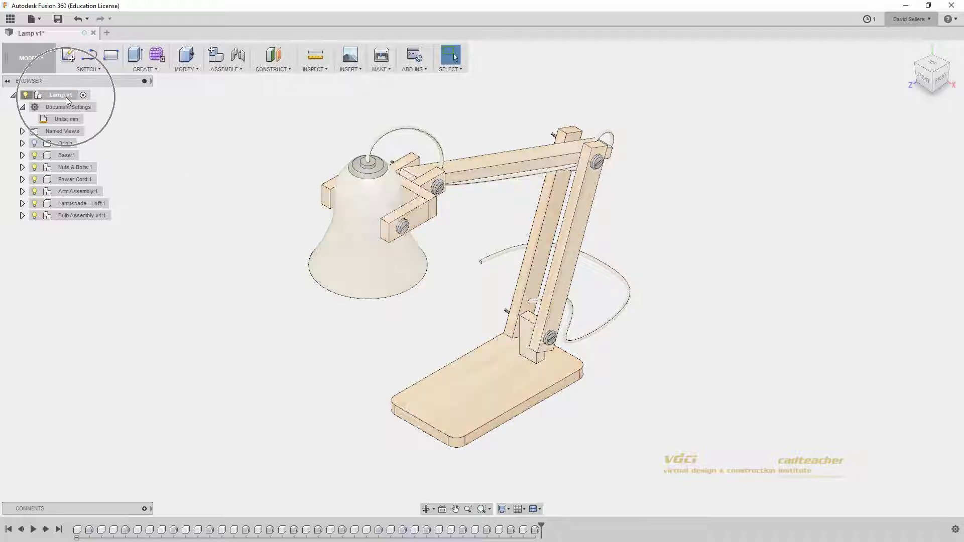
{"action": "left_click", "coordinate": [65, 98]}
{"action": "left_click", "coordinate": [66, 155]}
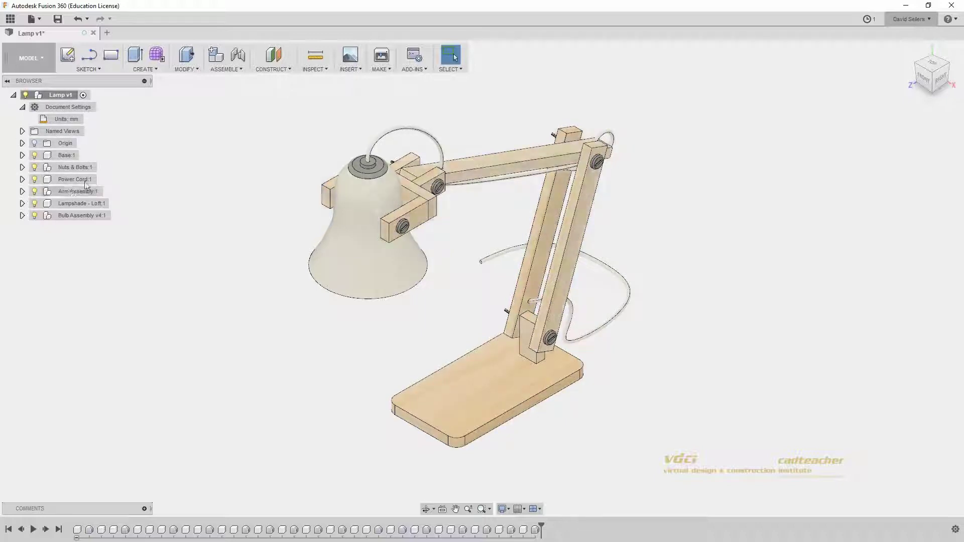
{"action": "left_click", "coordinate": [22, 156]}
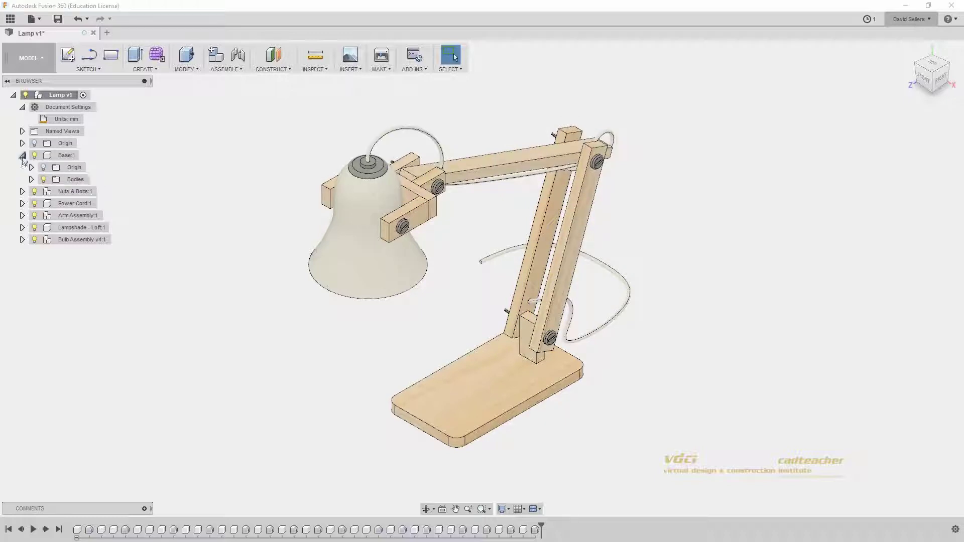
{"action": "left_click", "coordinate": [22, 192]}
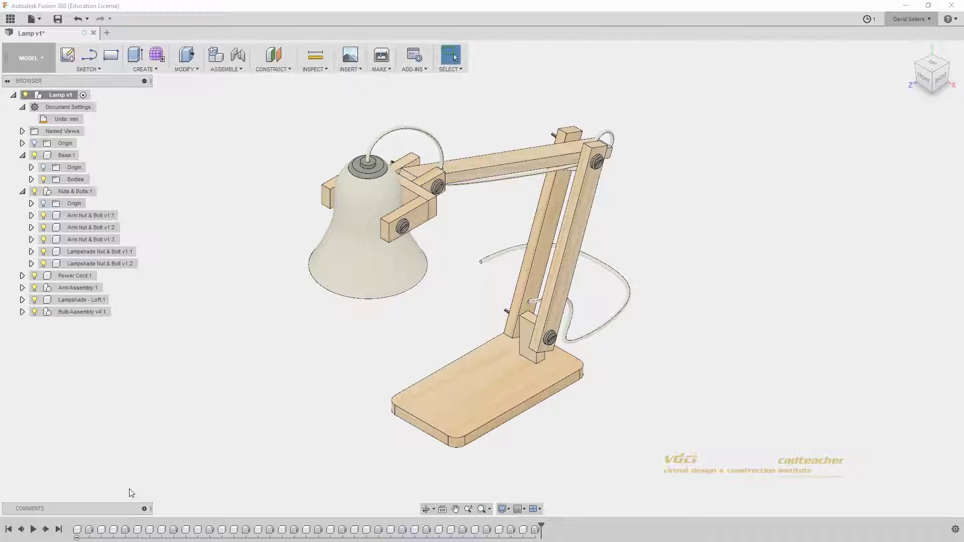
{"action": "left_click", "coordinate": [33, 530]}
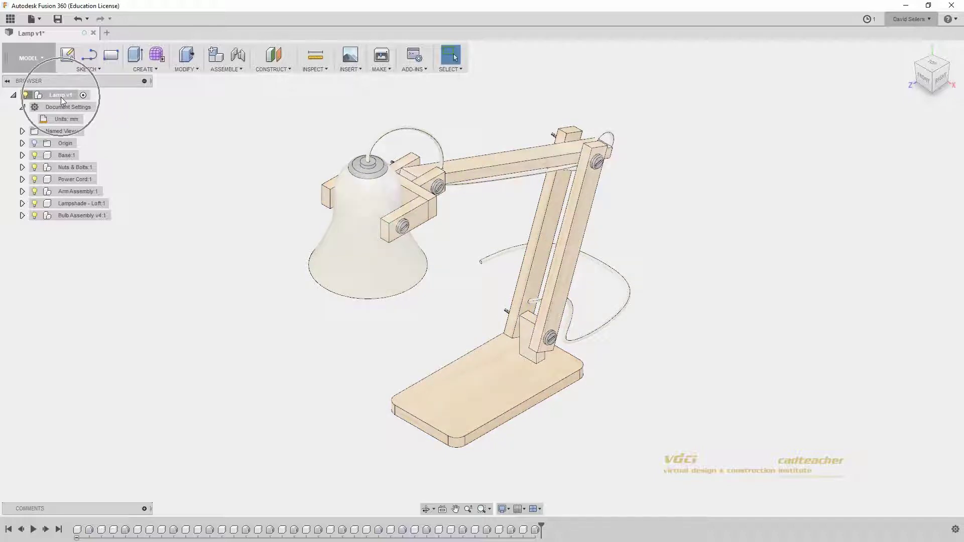
Step: Set Lamp v1 to Do not capture Design History and accept the timeline removal warning
{"action": "right_click", "coordinate": [61, 98]}
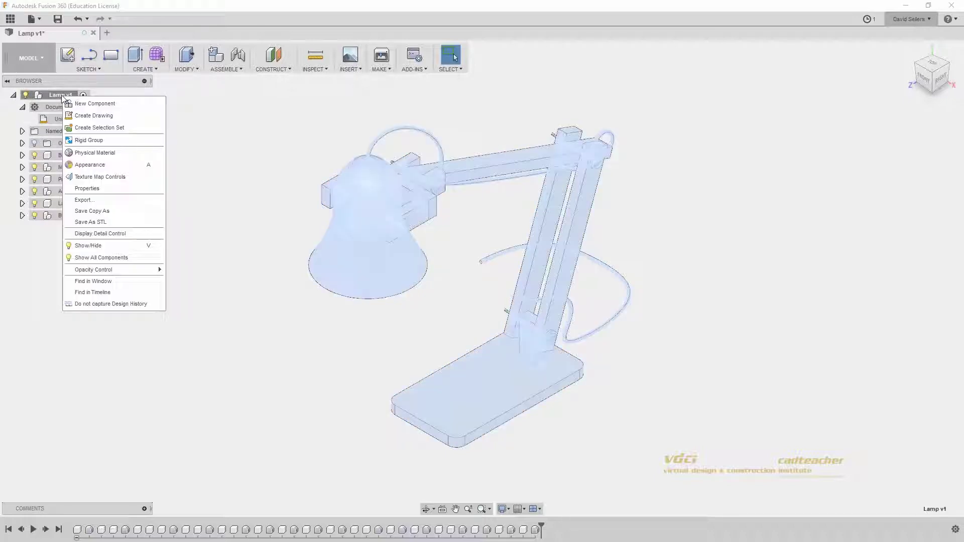
{"action": "left_click", "coordinate": [74, 306]}
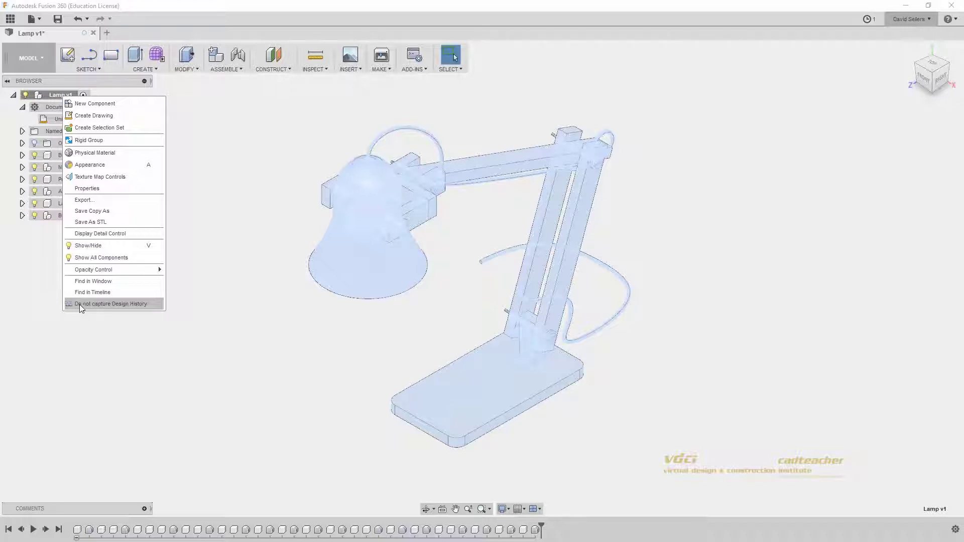
{"action": "left_click", "coordinate": [79, 305]}
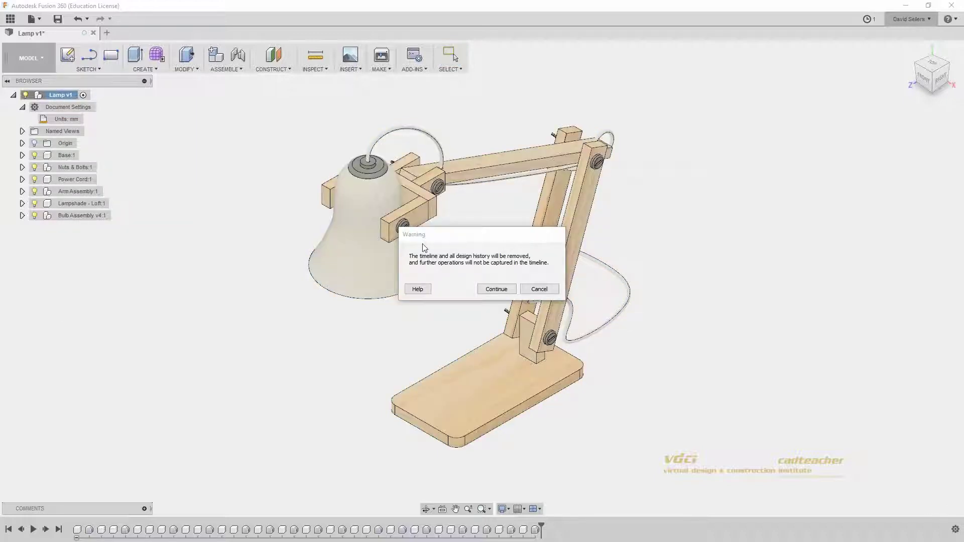
{"action": "left_click", "coordinate": [506, 237]}
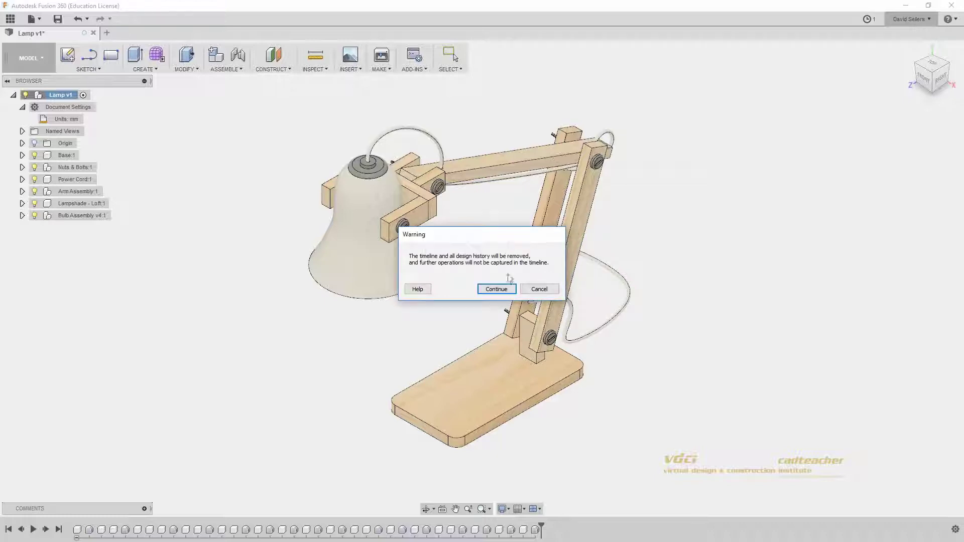
{"action": "left_click", "coordinate": [497, 289]}
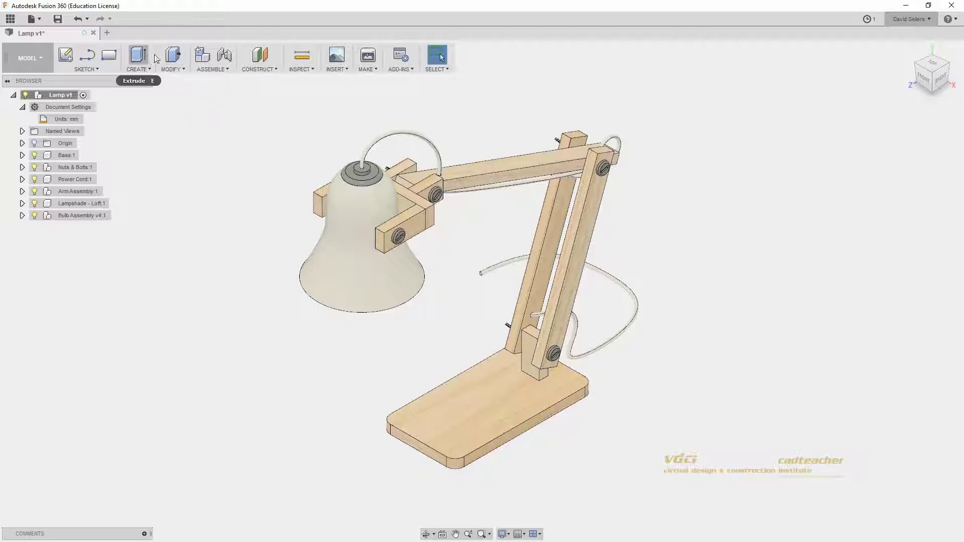
Step: Press-pull the lamp base's top face up about 17.7 mm
{"action": "left_click", "coordinate": [170, 58]}
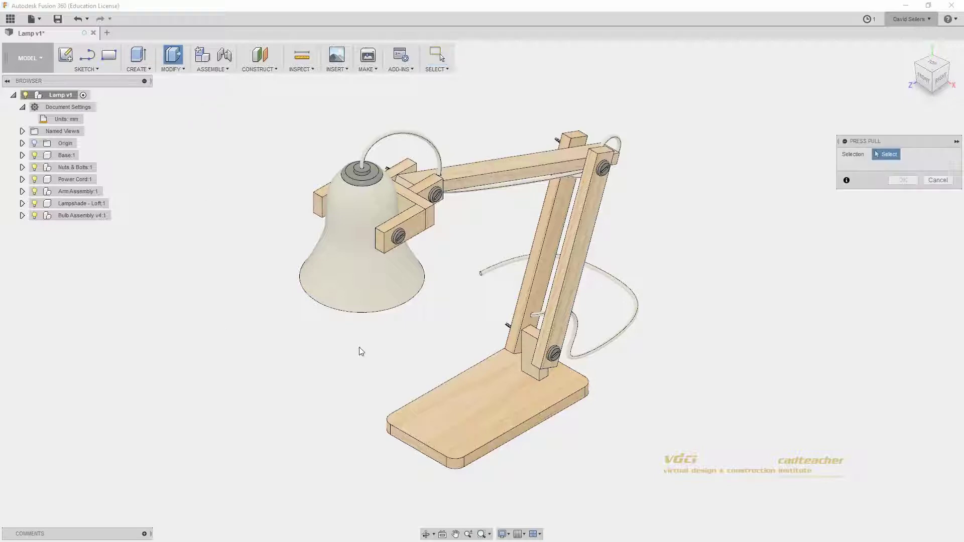
{"action": "left_click", "coordinate": [469, 418]}
{"action": "left_click_drag", "start_coordinate": [468, 408], "coordinate": [468, 397]}
{"action": "key", "text": "Return"}
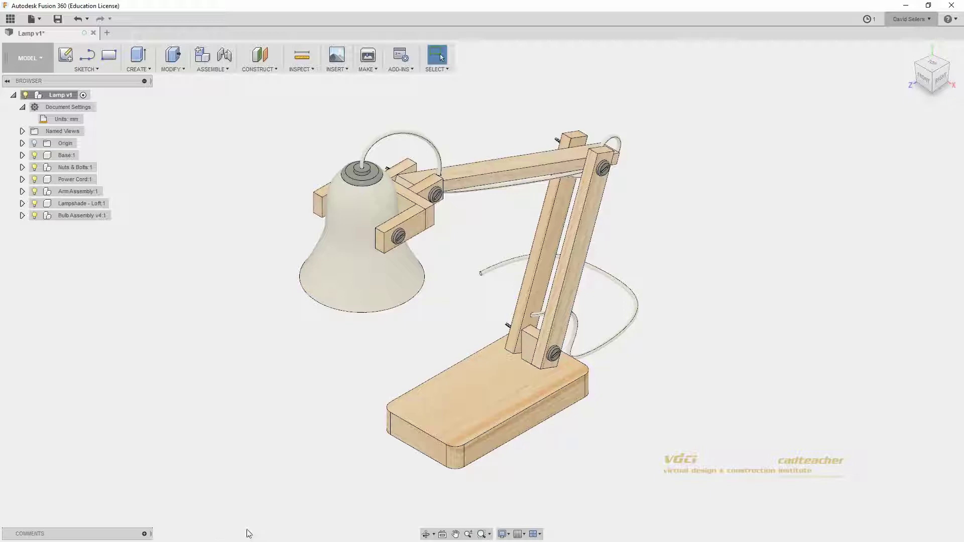
Step: Expand Base:1 bodies and fillet the base's top edge at 0.5 mm
{"action": "left_click", "coordinate": [22, 155]}
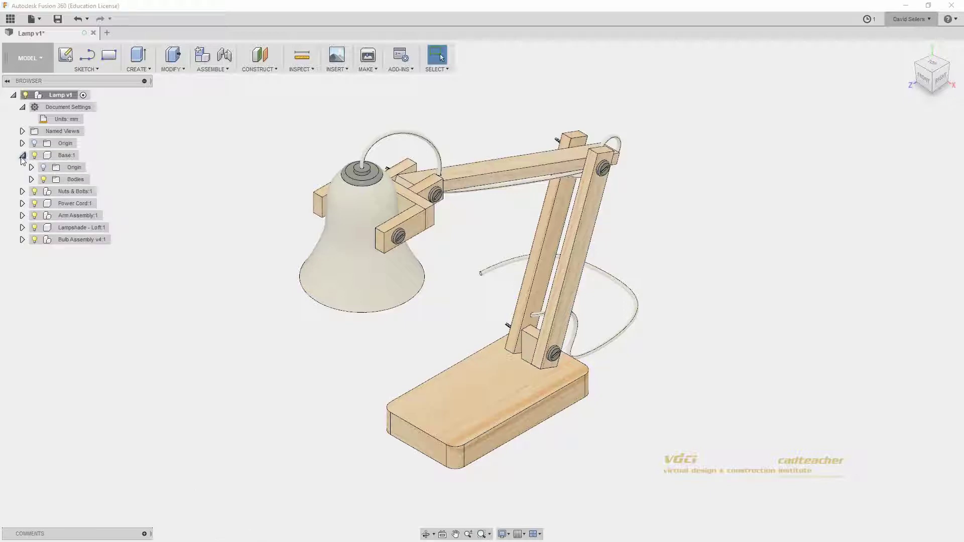
{"action": "left_click", "coordinate": [32, 179]}
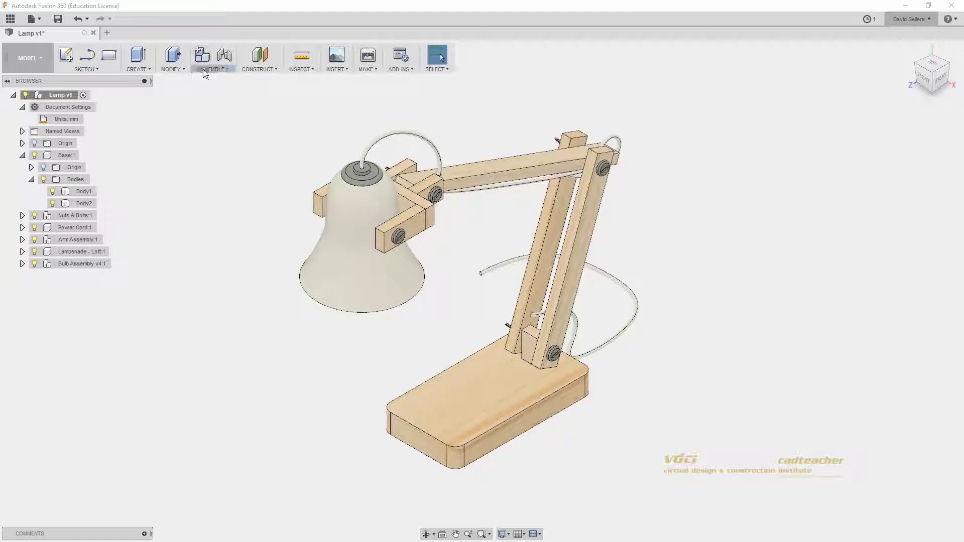
{"action": "left_click", "coordinate": [183, 70]}
{"action": "left_click", "coordinate": [175, 105]}
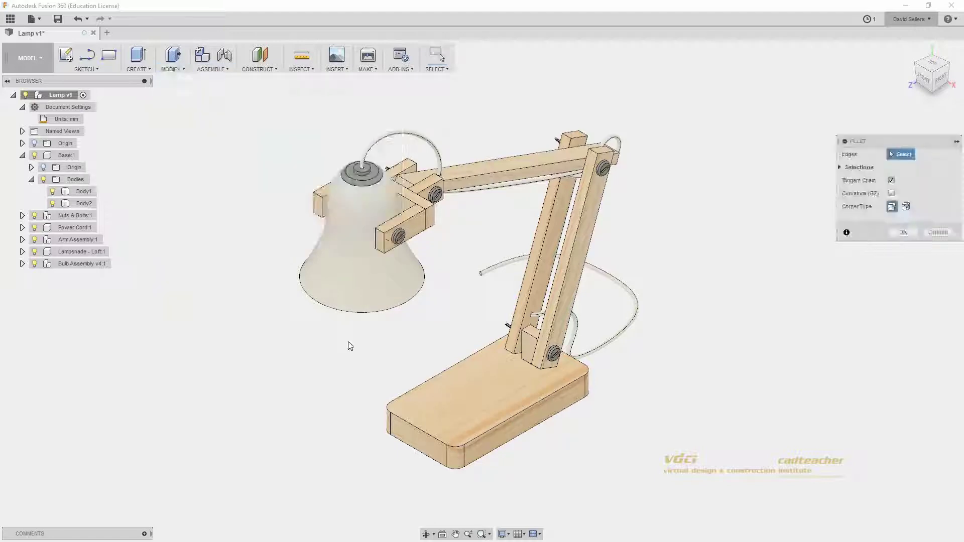
{"action": "left_click", "coordinate": [417, 429]}
{"action": "type", "text": ".5"}
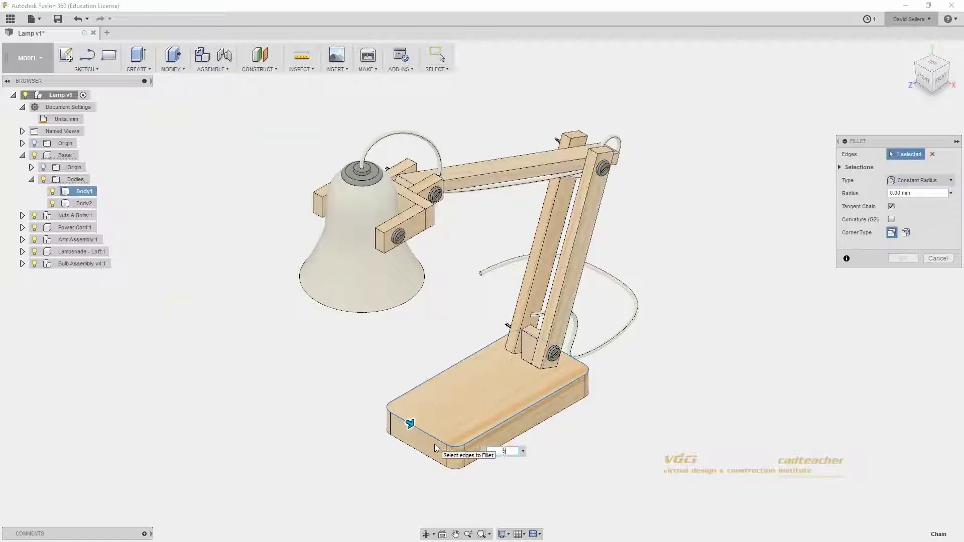
{"action": "key", "text": "Return"}
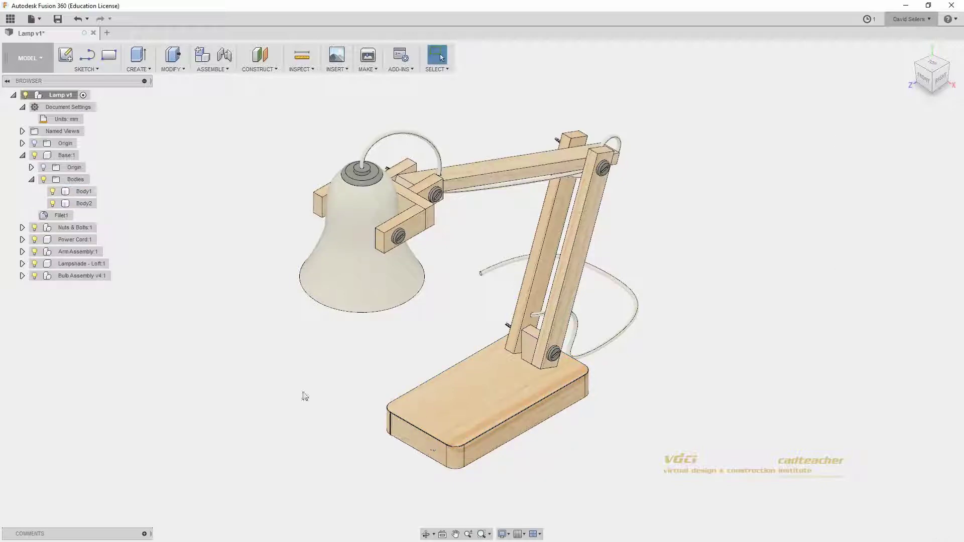
{"action": "scroll", "coordinate": [400, 426], "scroll_direction": "up", "scroll_amount": 5}
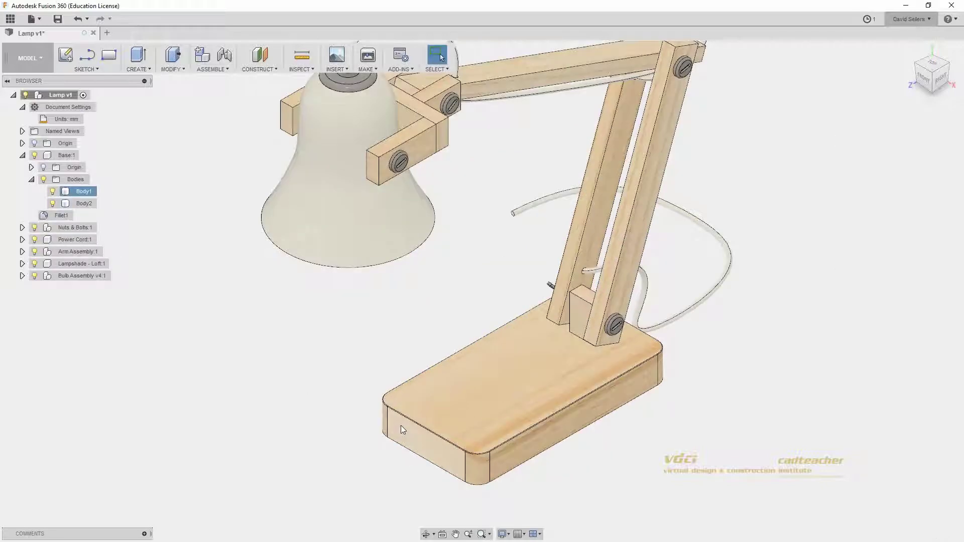
{"action": "scroll", "coordinate": [391, 414], "scroll_direction": "up", "scroll_amount": 3}
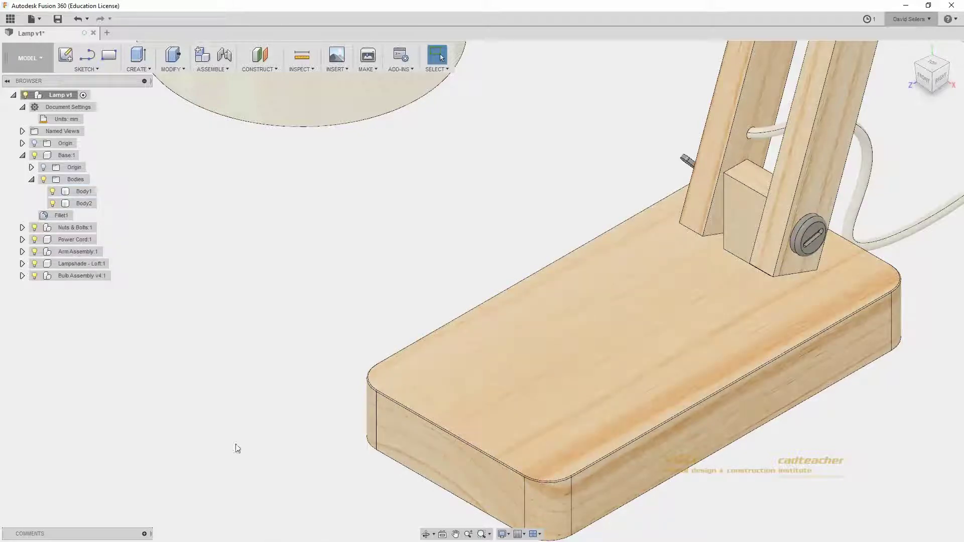
{"action": "left_click", "coordinate": [63, 217]}
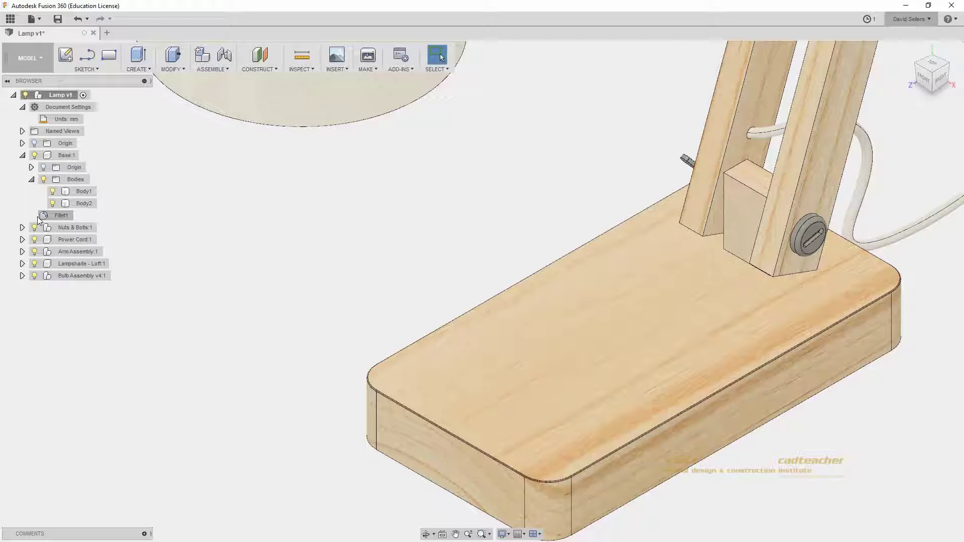
{"action": "left_click", "coordinate": [43, 217]}
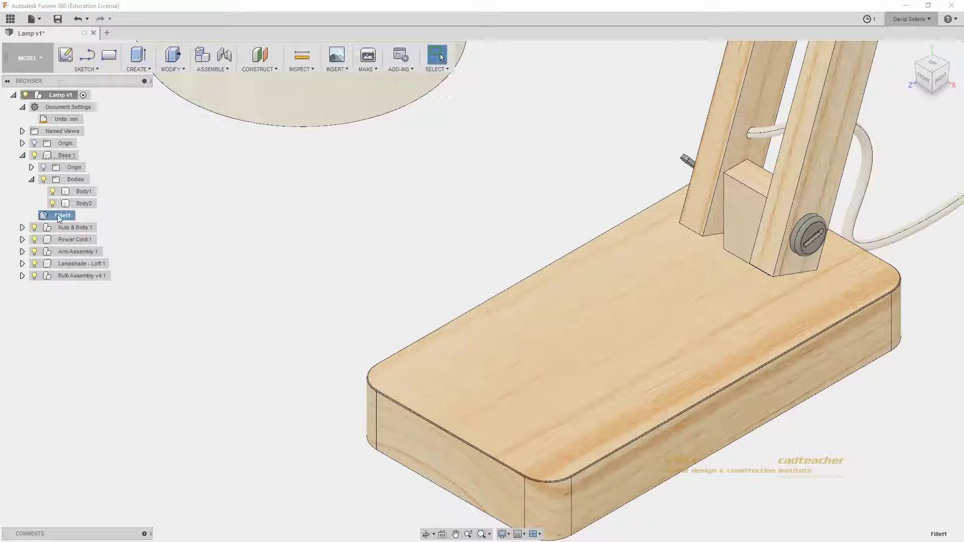
{"action": "left_click", "coordinate": [61, 95]}
Step: Re-enable Capture Design History on Lamp v1 and collapse the earlier work into one timeline group
{"action": "right_click", "coordinate": [61, 95]}
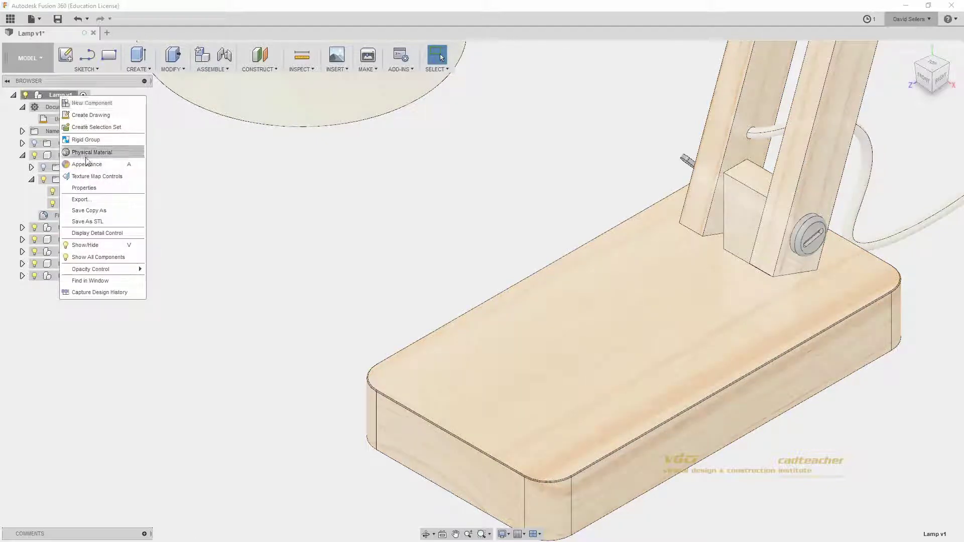
{"action": "left_click", "coordinate": [97, 292]}
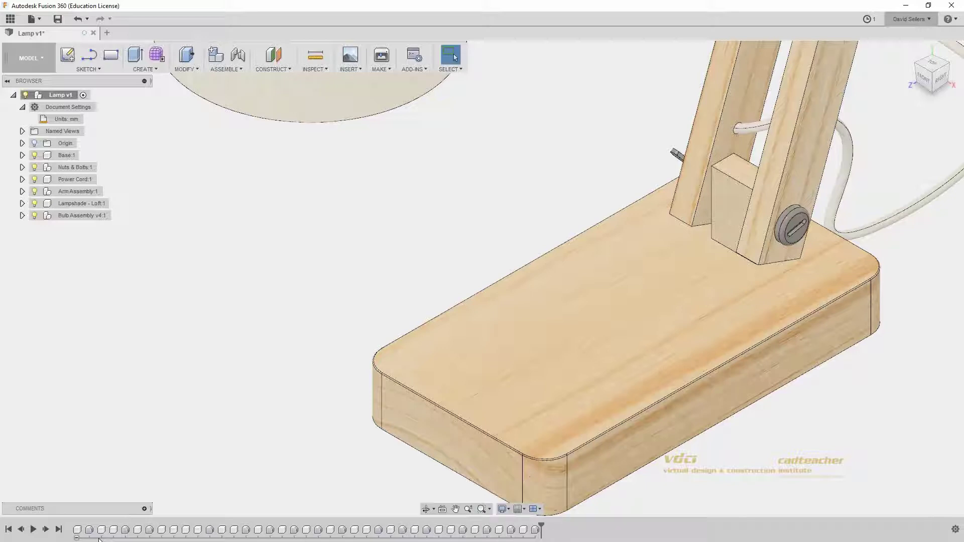
{"action": "left_click", "coordinate": [77, 539]}
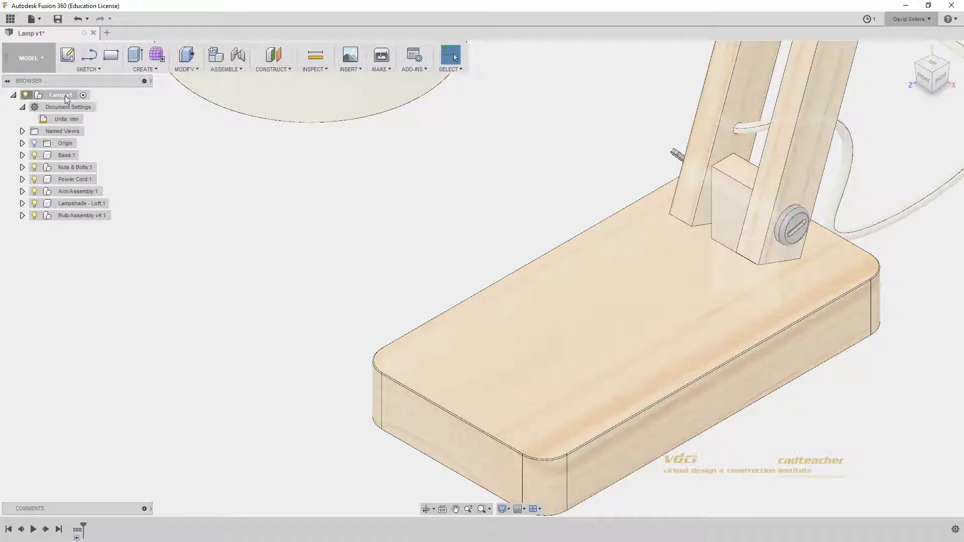
Step: Check Lamp v1's options without changing anything, then clear the model selection
{"action": "right_click", "coordinate": [65, 96]}
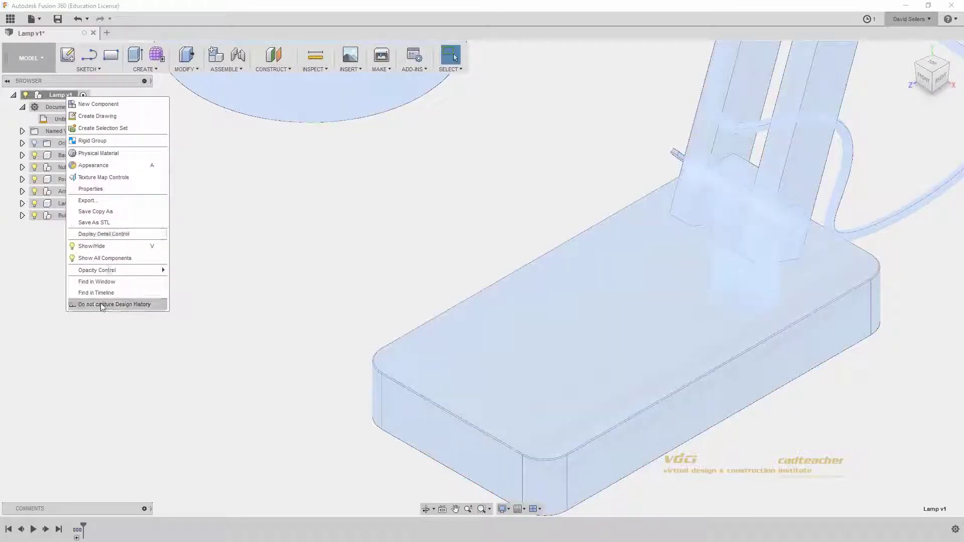
{"action": "left_click", "coordinate": [252, 254]}
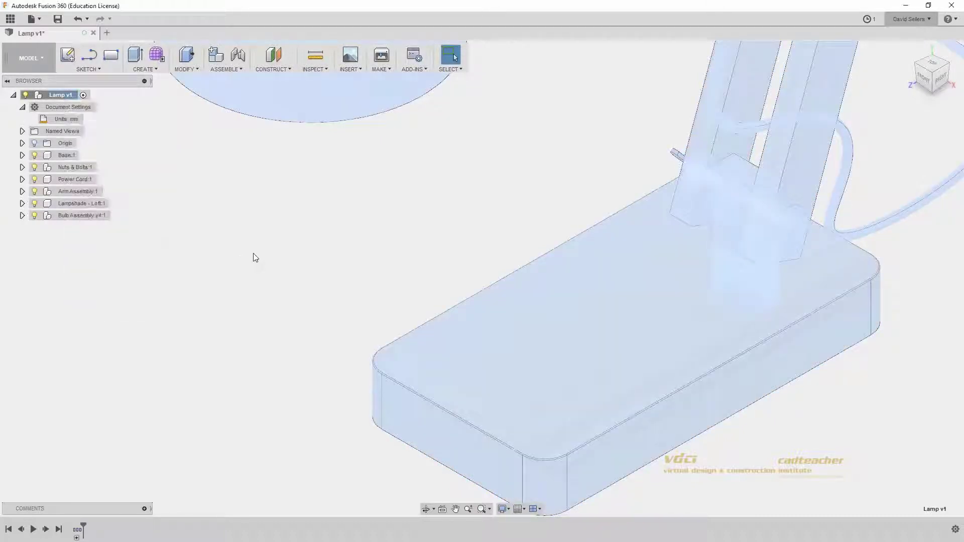
{"action": "left_click", "coordinate": [252, 244]}
{"action": "scroll", "coordinate": [252, 244], "scroll_direction": "down", "scroll_amount": 6}
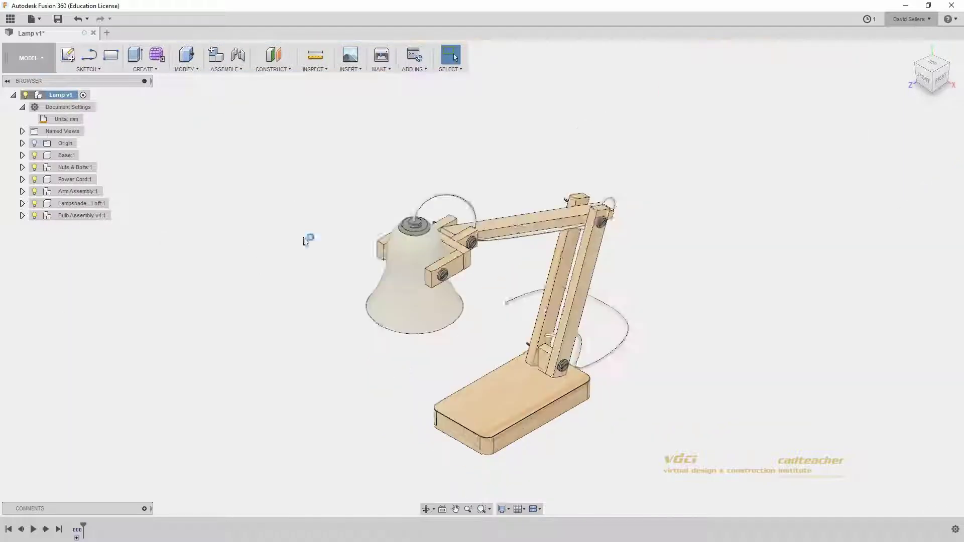
{"action": "left_click_drag", "start_coordinate": [275, 239], "coordinate": [436, 360]}
{"action": "scroll", "coordinate": [434, 352], "scroll_direction": "up", "scroll_amount": 5}
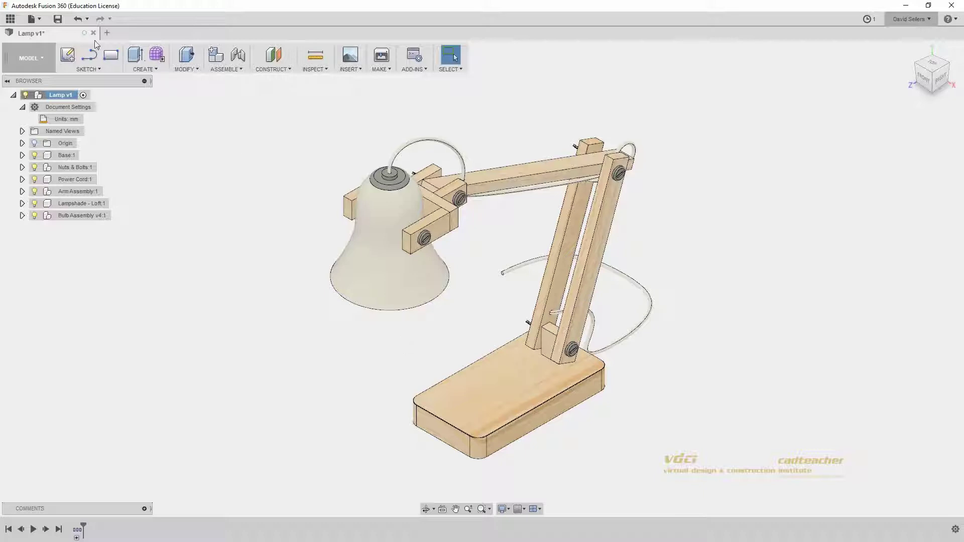
Step: Undo Capture Design History and Do not capture Design History to restore the original timeline and thin base
{"action": "left_click", "coordinate": [80, 19]}
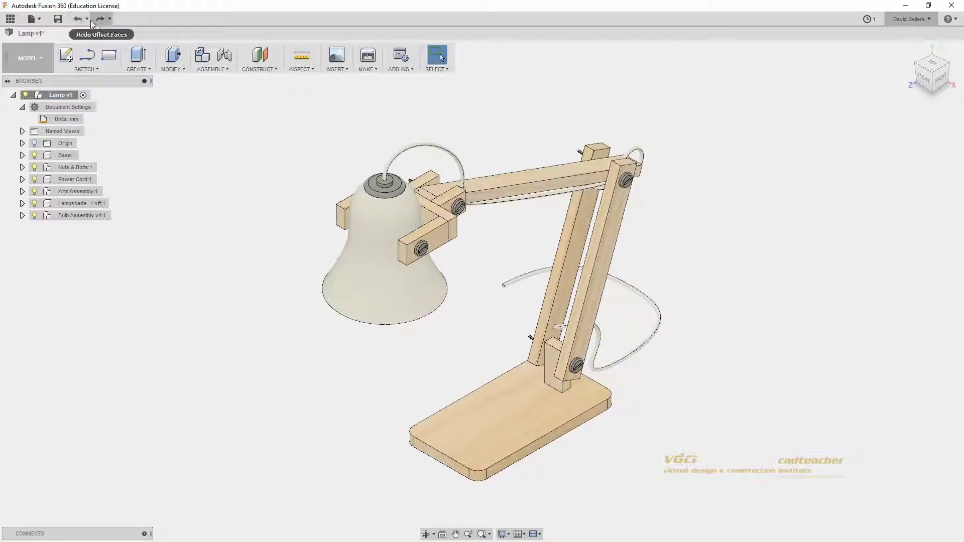
{"action": "left_click", "coordinate": [87, 20]}
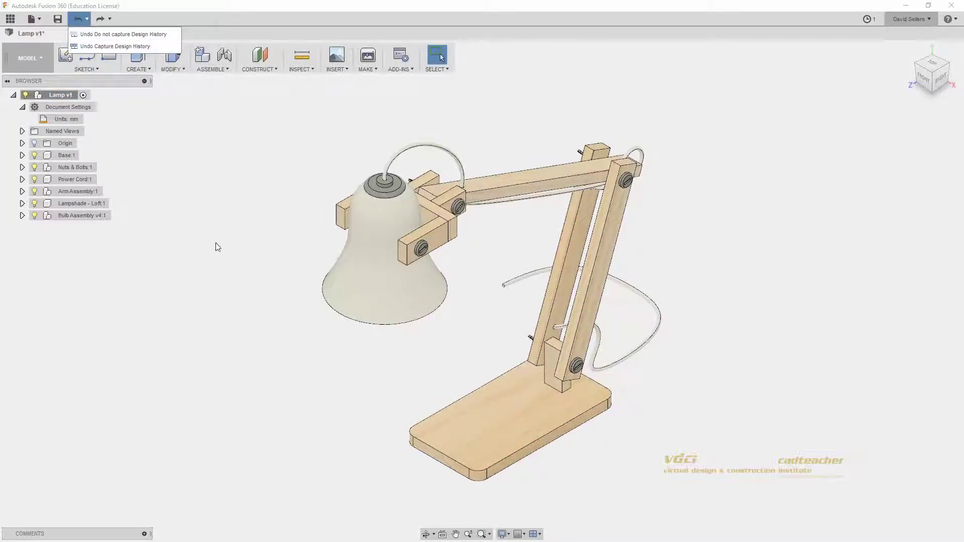
{"action": "left_click", "coordinate": [216, 244]}
{"action": "left_click", "coordinate": [78, 19]}
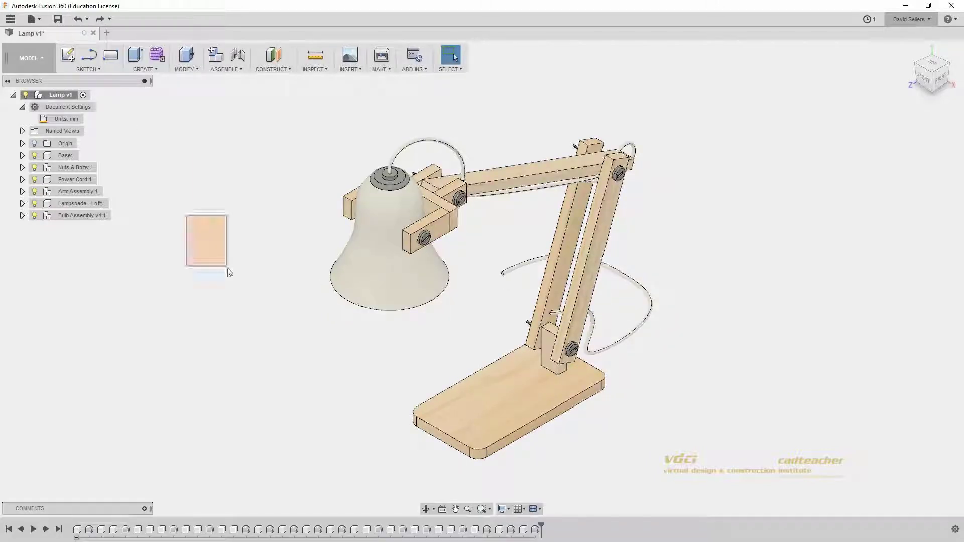
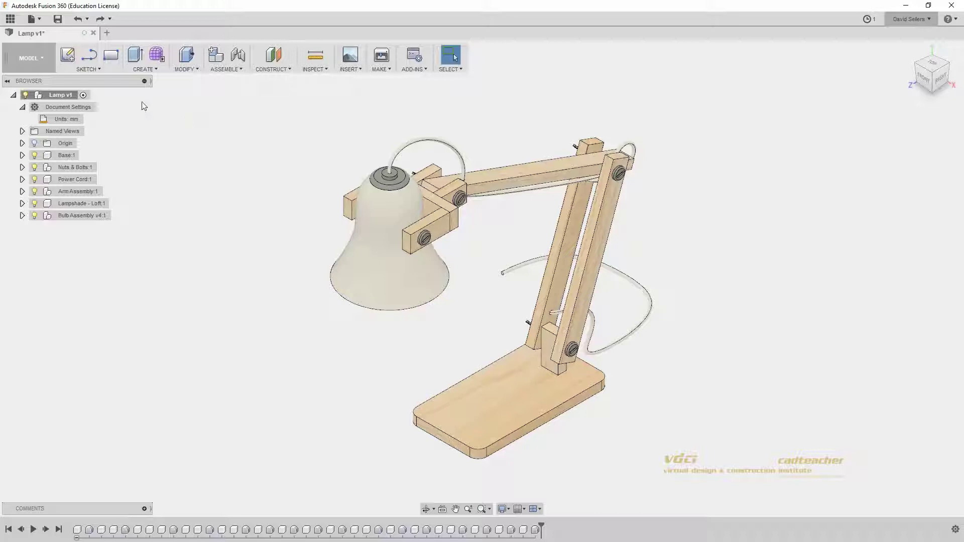
Step: Open and close the project's data panel, then view and dismiss Lamp v1's options
{"action": "left_click", "coordinate": [10, 18]}
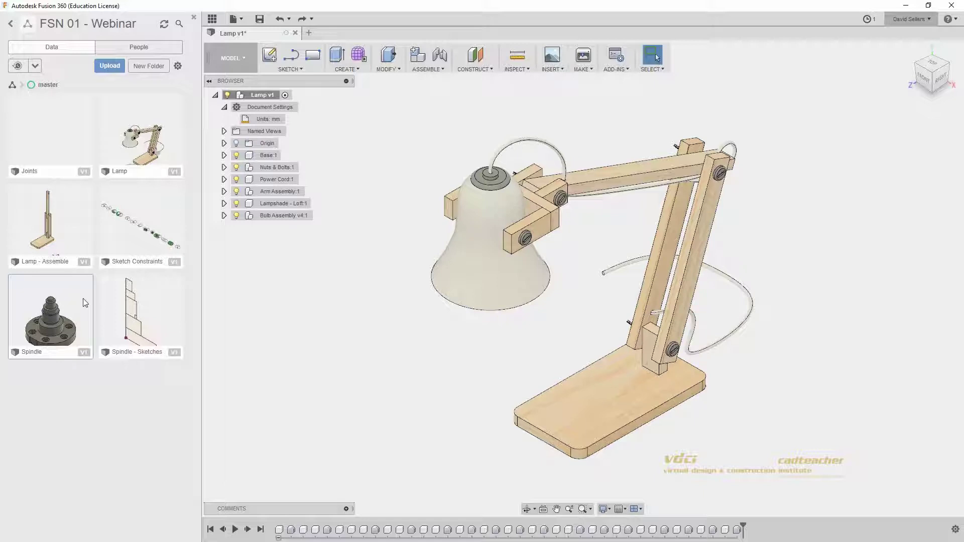
{"action": "key", "text": "ctrl"}
{"action": "key", "text": "ctrl"}
{"action": "key", "text": "ctrl"}
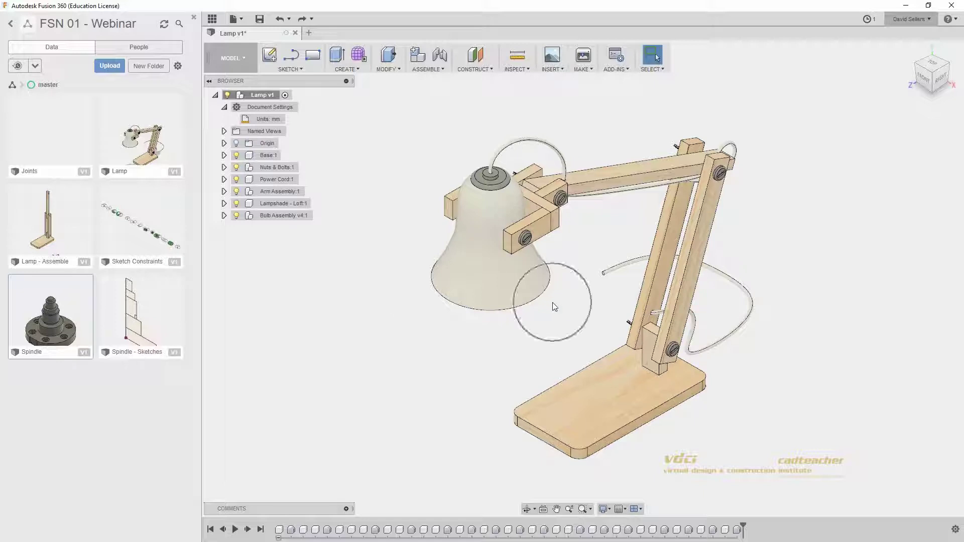
{"action": "key", "text": "ctrl"}
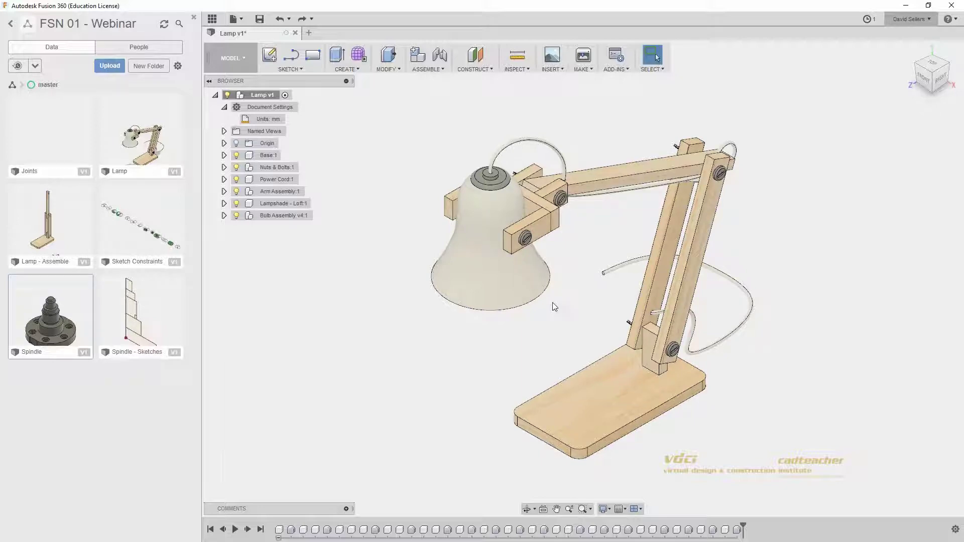
{"action": "left_click", "coordinate": [194, 18]}
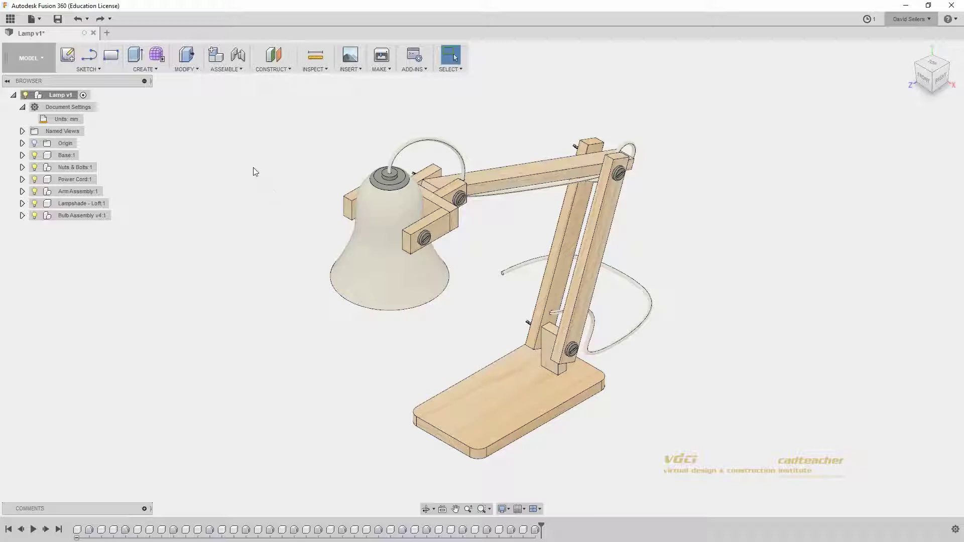
{"action": "right_click", "coordinate": [59, 95]}
{"action": "left_click", "coordinate": [237, 266]}
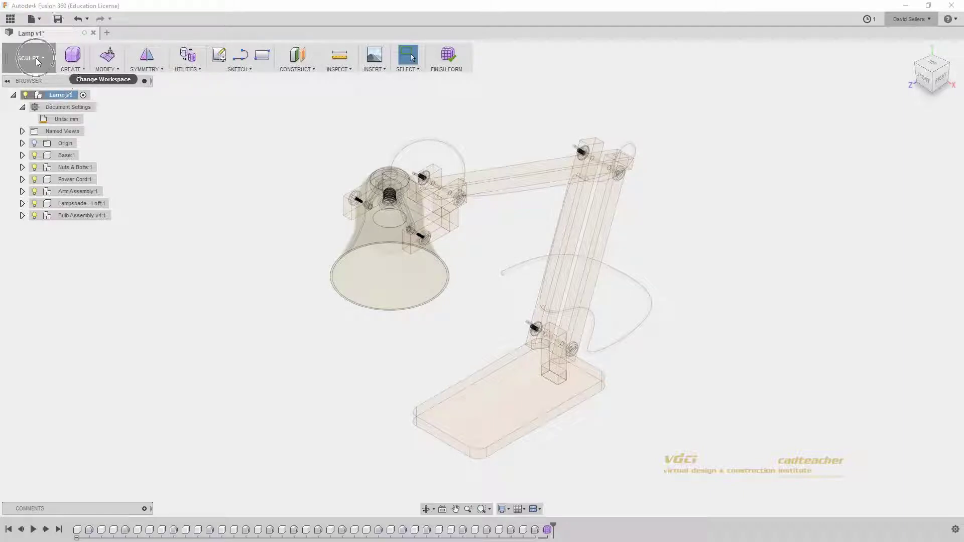
Step: Switch back to the modelling workspace, then check the workspace list without switching
{"action": "left_click", "coordinate": [40, 60]}
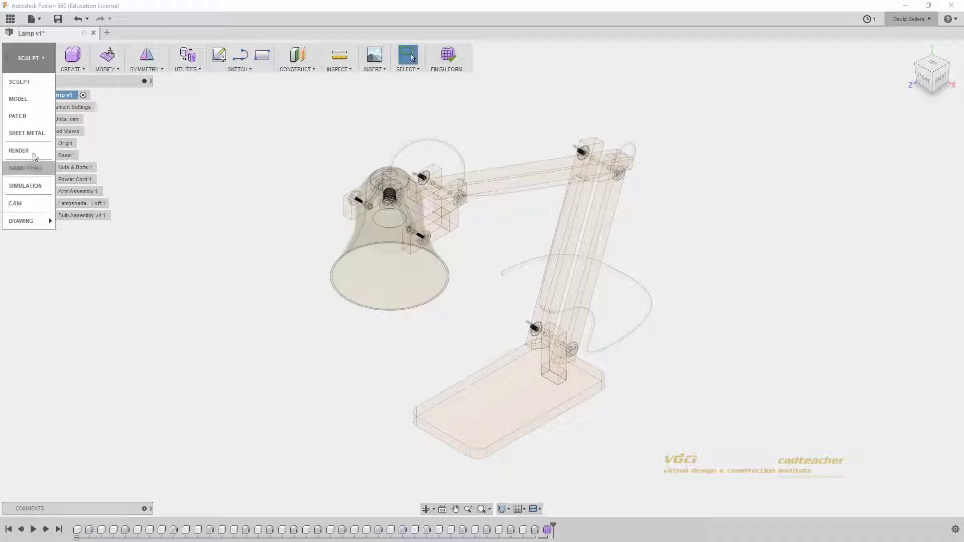
{"action": "left_click", "coordinate": [25, 100]}
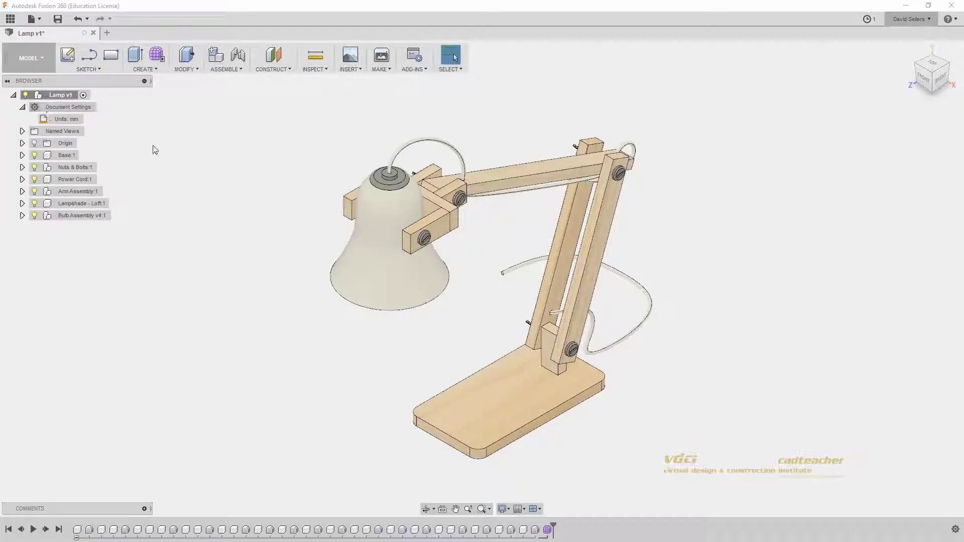
{"action": "left_click_drag", "start_coordinate": [190, 152], "coordinate": [232, 197]}
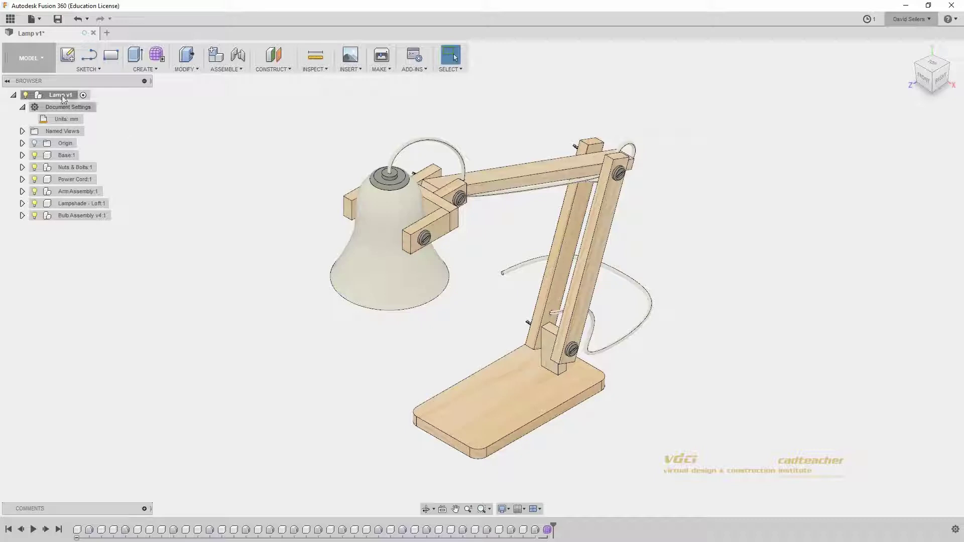
{"action": "left_click", "coordinate": [39, 64]}
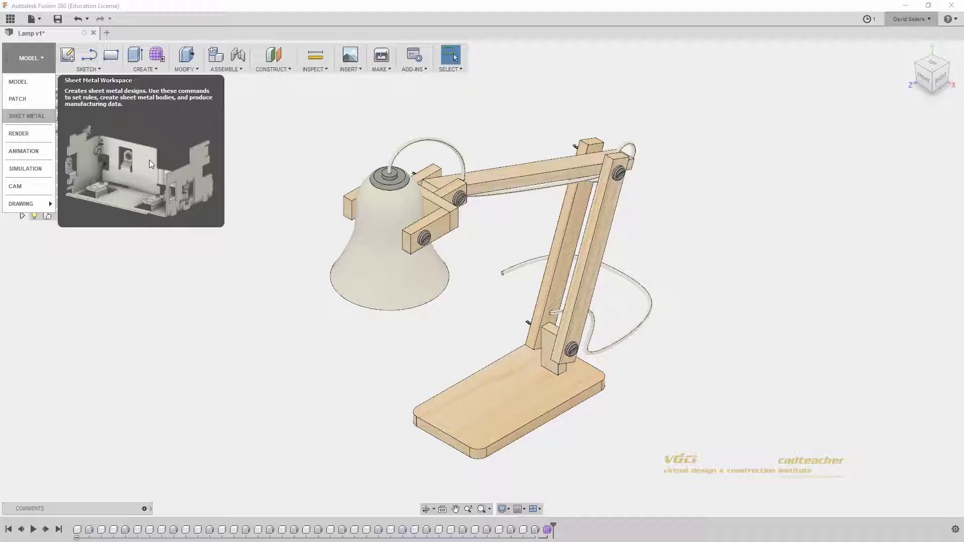
{"action": "left_click", "coordinate": [242, 149]}
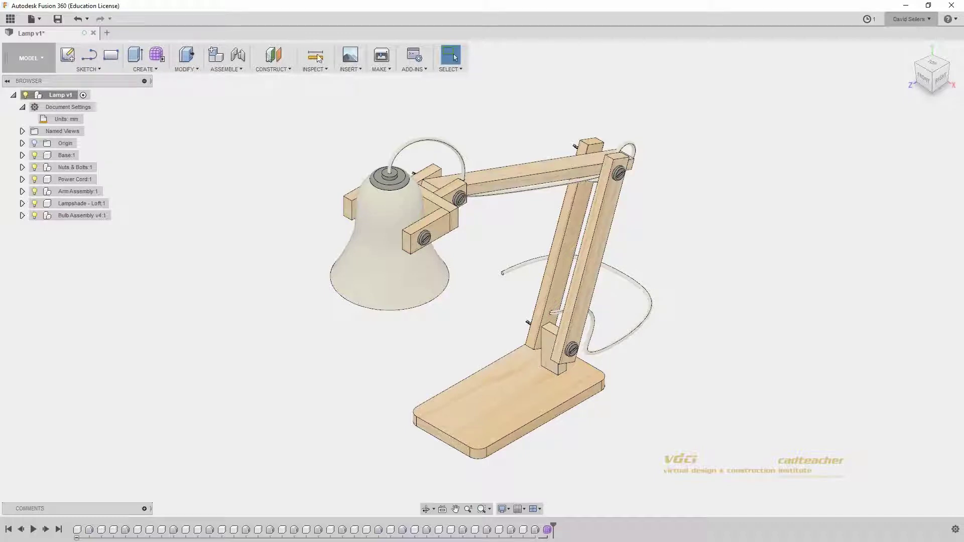
Step: Browse the Sketch, Create, Modify and Assemble menus of the design toolbar
{"action": "left_click", "coordinate": [92, 71]}
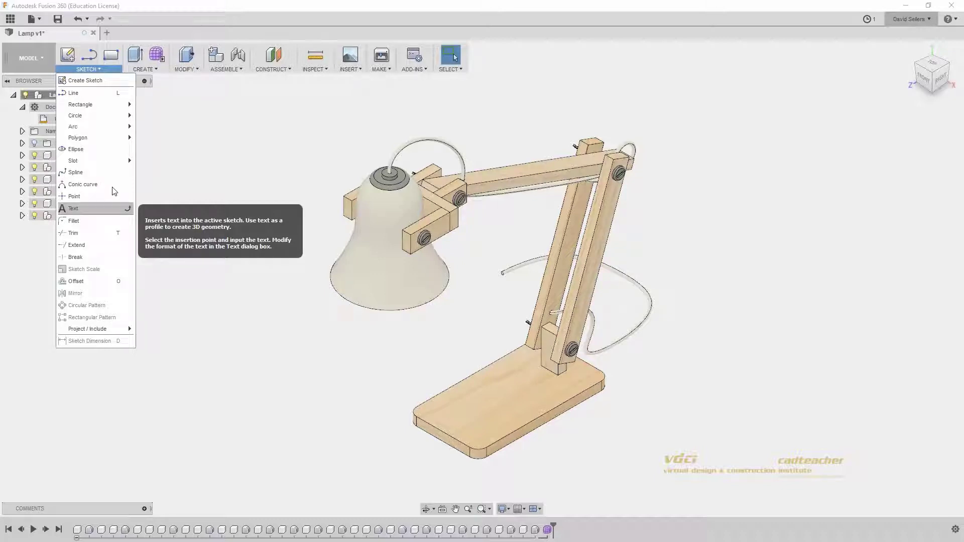
{"action": "left_click", "coordinate": [144, 69]}
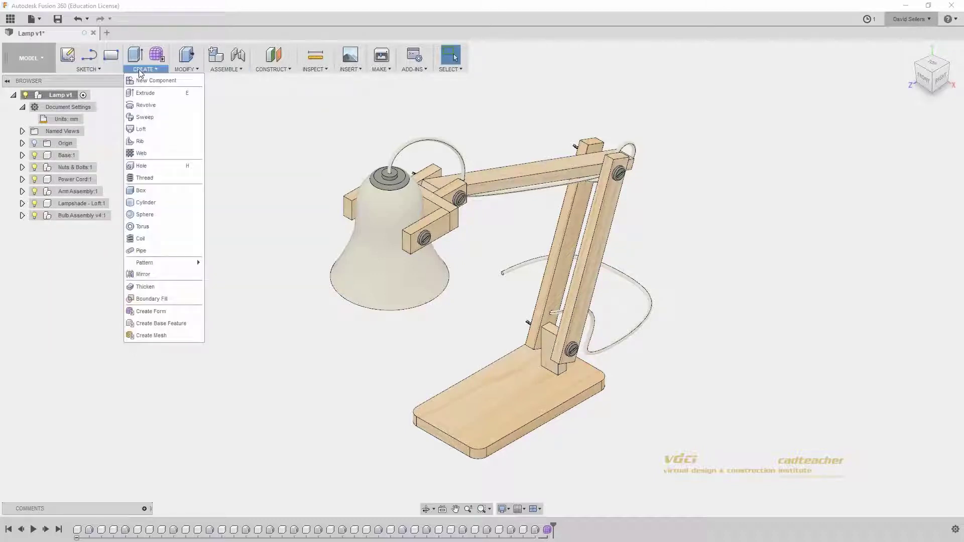
{"action": "mouse_move", "coordinate": [80, 70]}
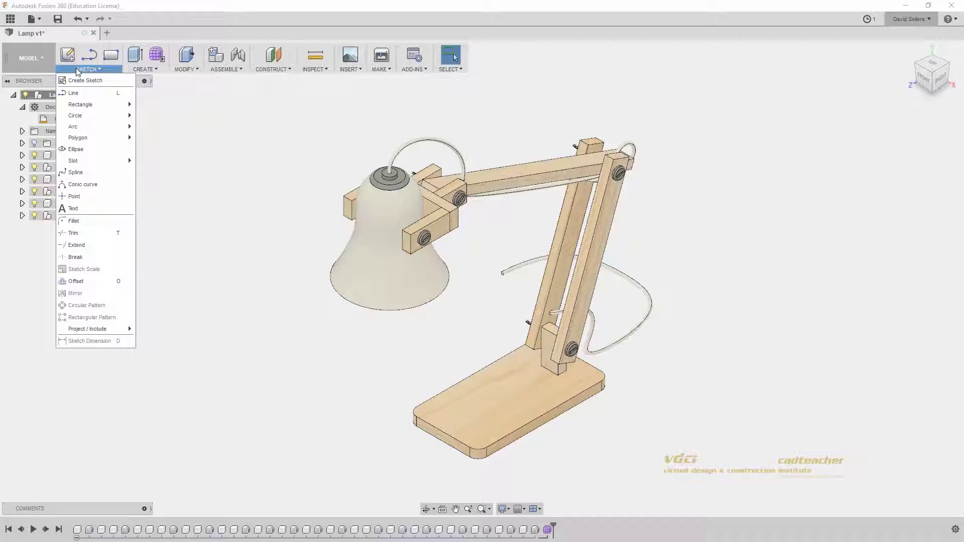
{"action": "left_click", "coordinate": [84, 70]}
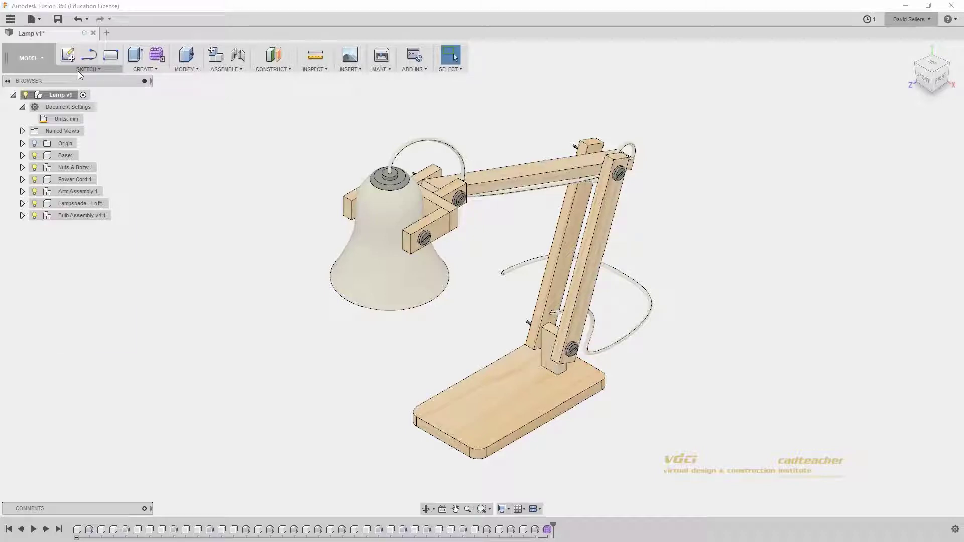
{"action": "left_click", "coordinate": [78, 71]}
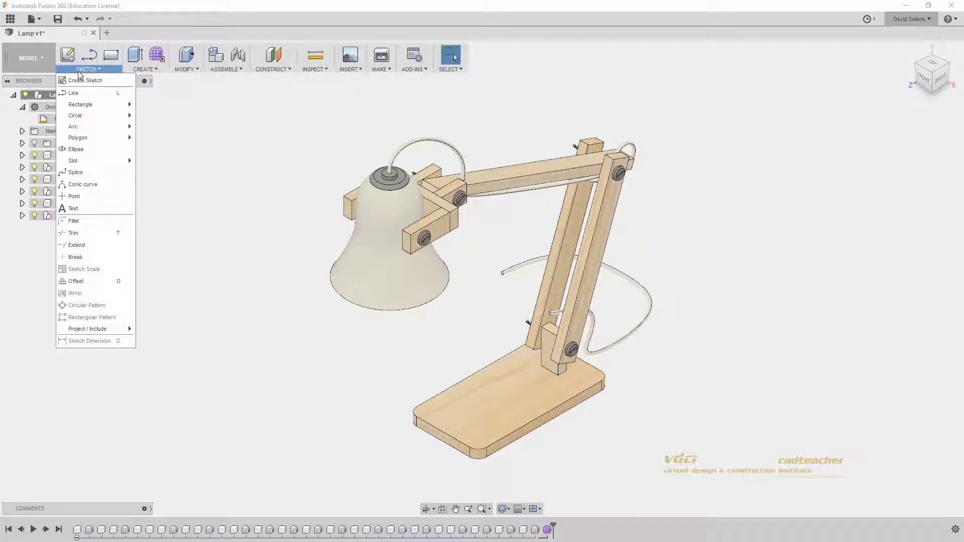
{"action": "left_click", "coordinate": [146, 70]}
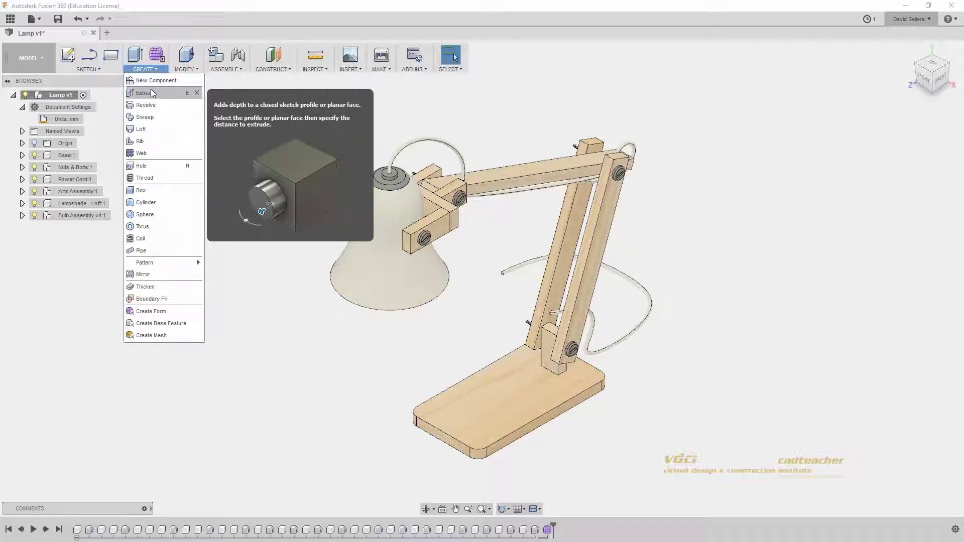
{"action": "left_click", "coordinate": [178, 71]}
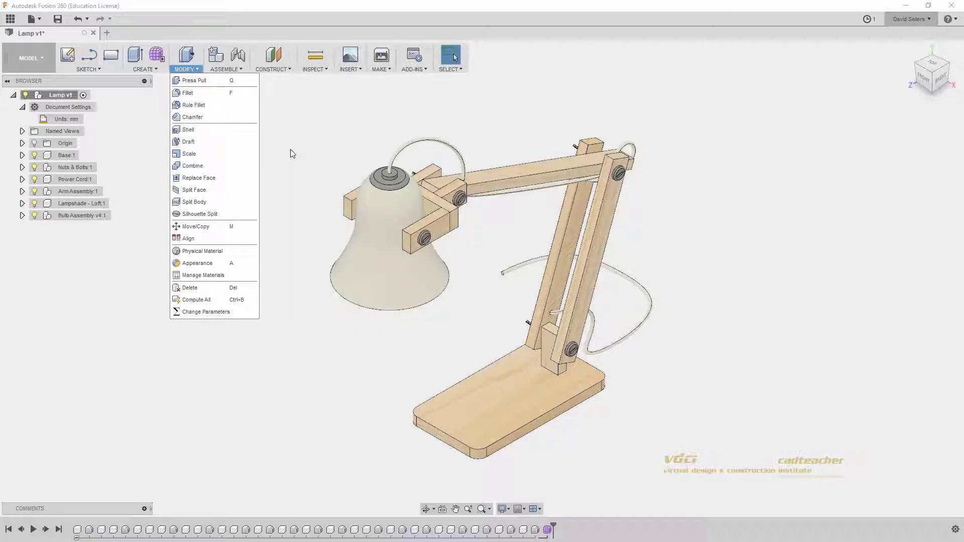
{"action": "left_click", "coordinate": [291, 156]}
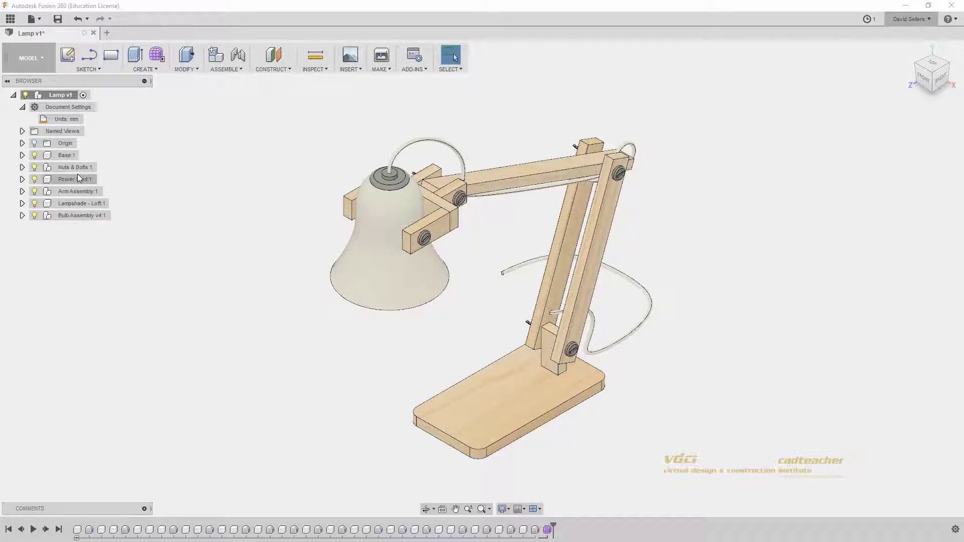
{"action": "left_click", "coordinate": [217, 71]}
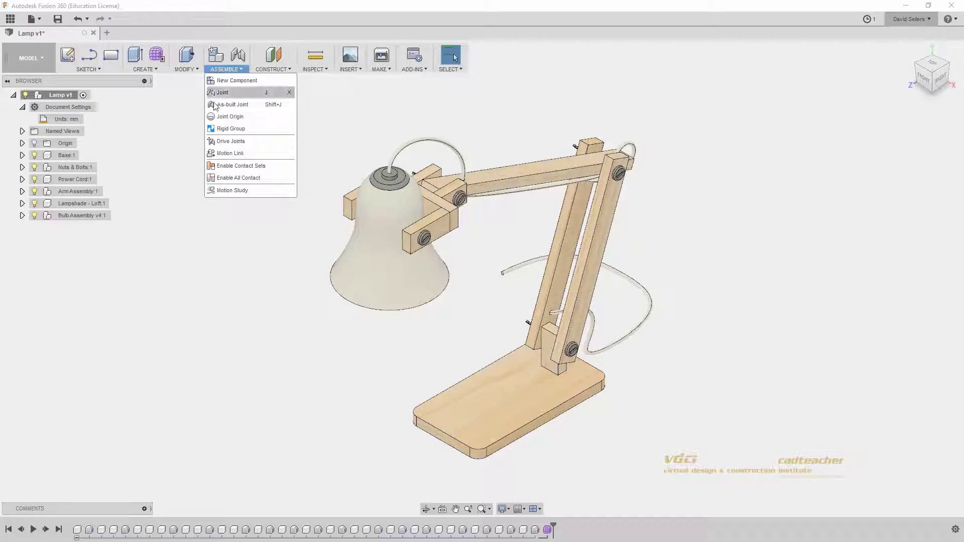
{"action": "left_click", "coordinate": [181, 95]}
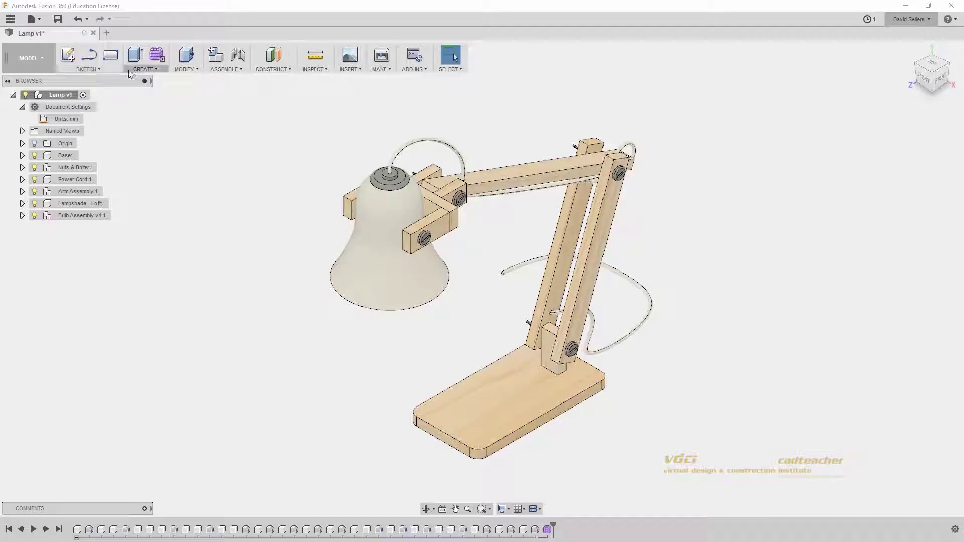
Step: Switch to the Patch workspace and browse its Modify and Create surface menus
{"action": "left_click", "coordinate": [35, 65]}
{"action": "left_click", "coordinate": [35, 98]}
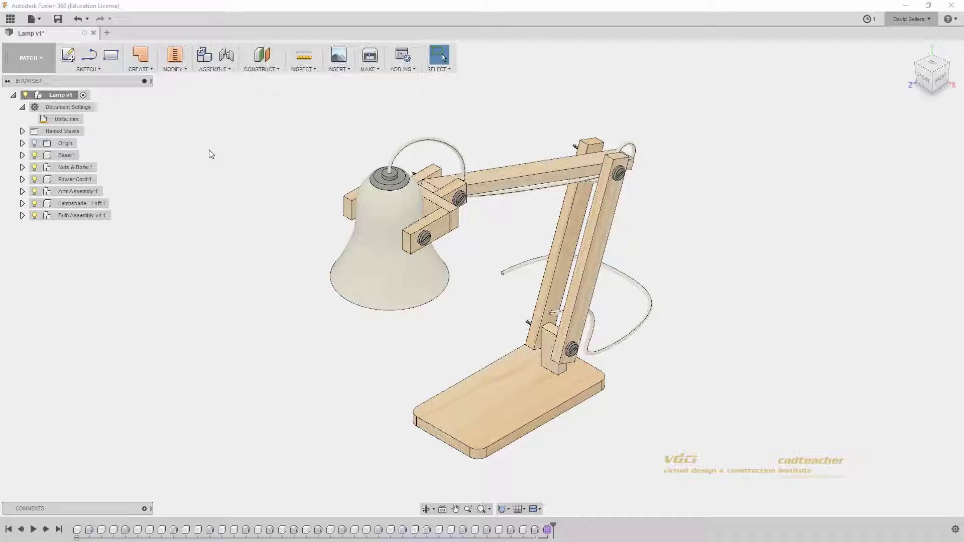
{"action": "left_click", "coordinate": [176, 69]}
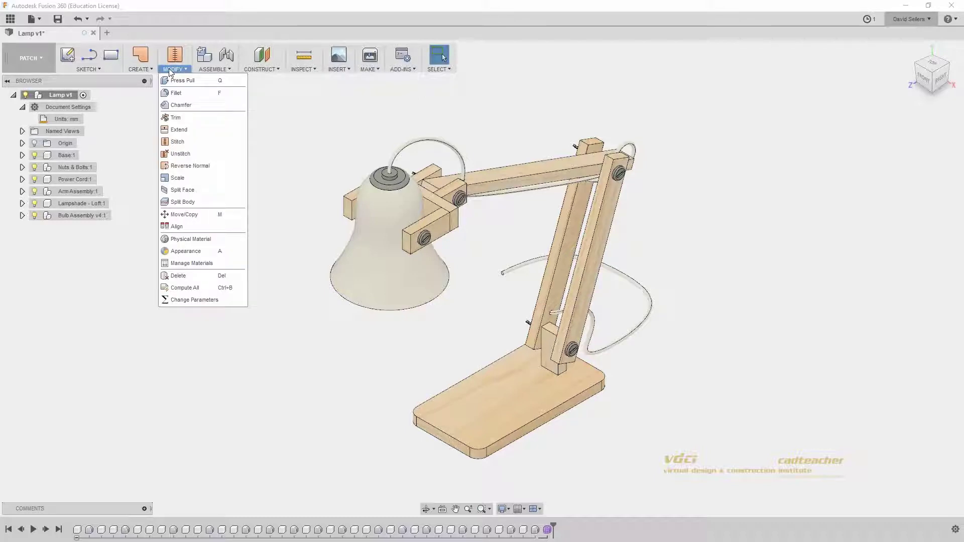
{"action": "left_click", "coordinate": [145, 69]}
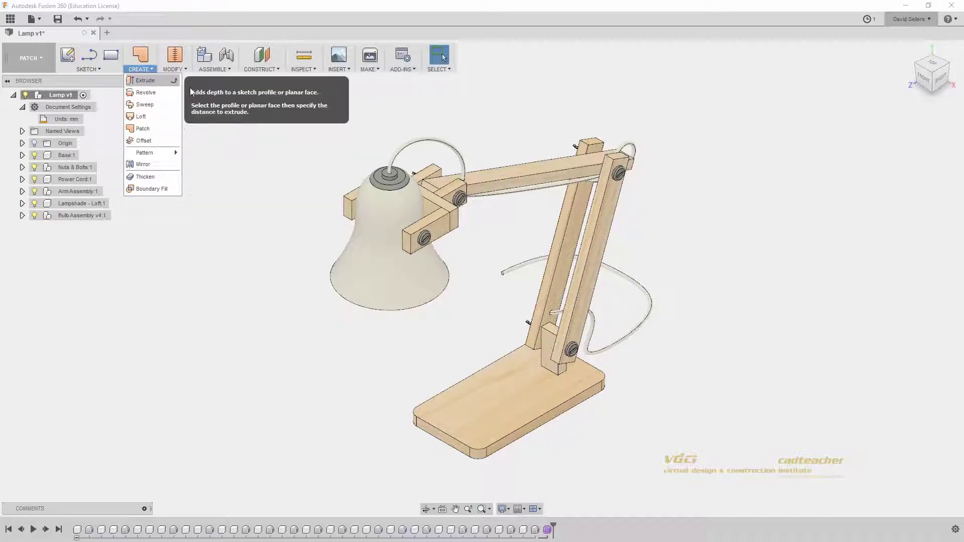
{"action": "left_click", "coordinate": [261, 134]}
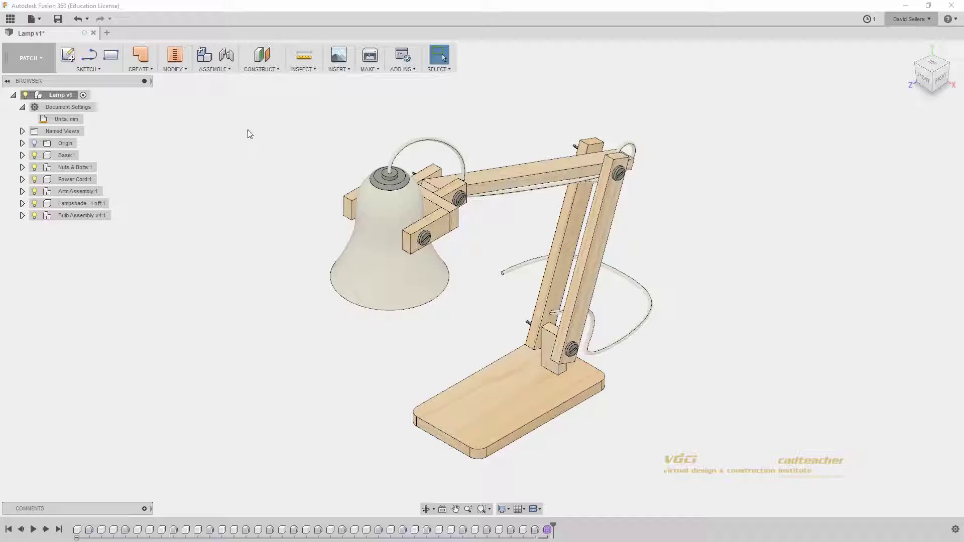
{"action": "left_click", "coordinate": [37, 60]}
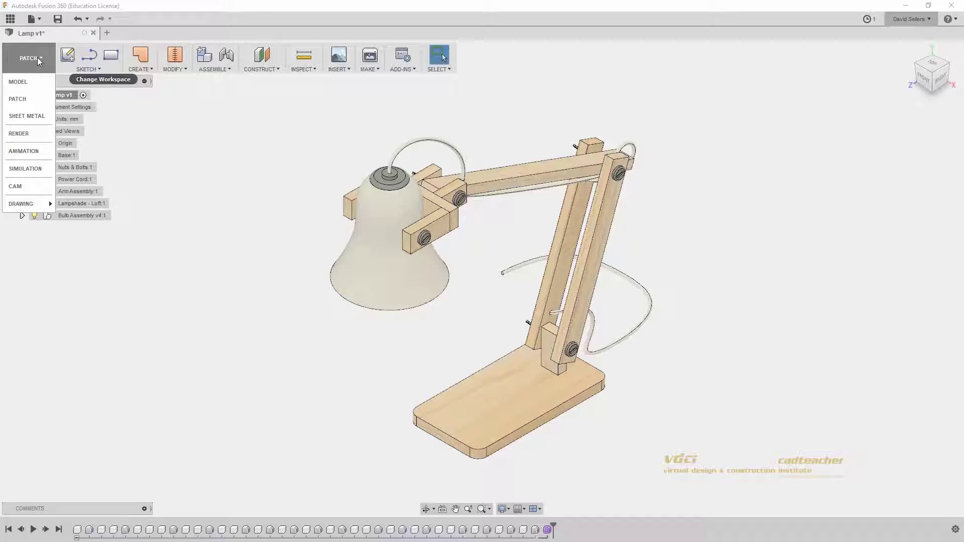
Step: Try the Sheet Metal workspace and its Create menu, then switch to Render
{"action": "left_click", "coordinate": [35, 117]}
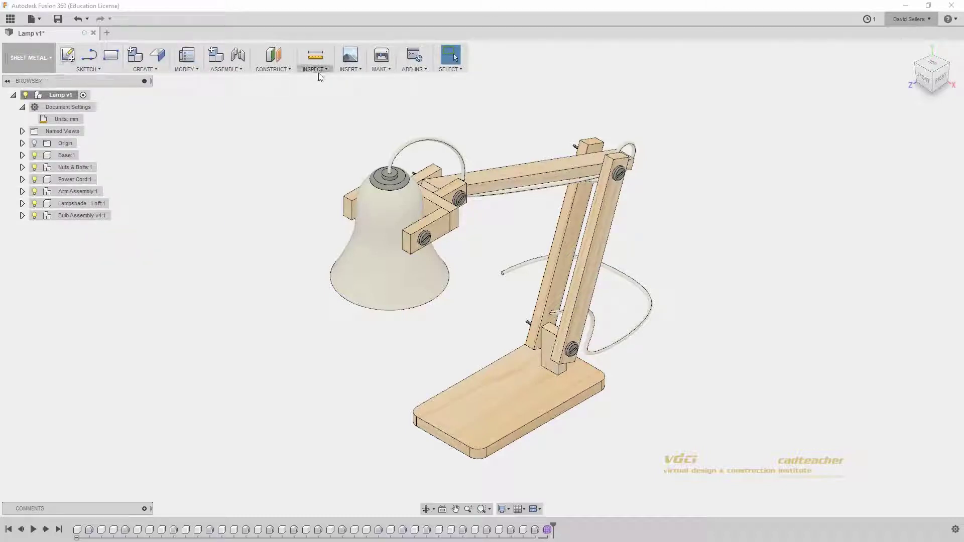
{"action": "left_click", "coordinate": [156, 70]}
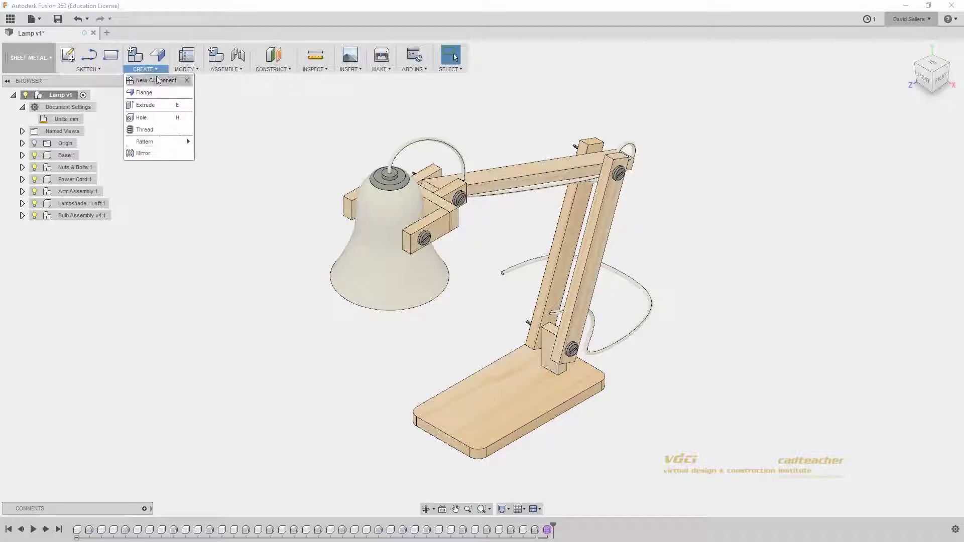
{"action": "left_click", "coordinate": [44, 58]}
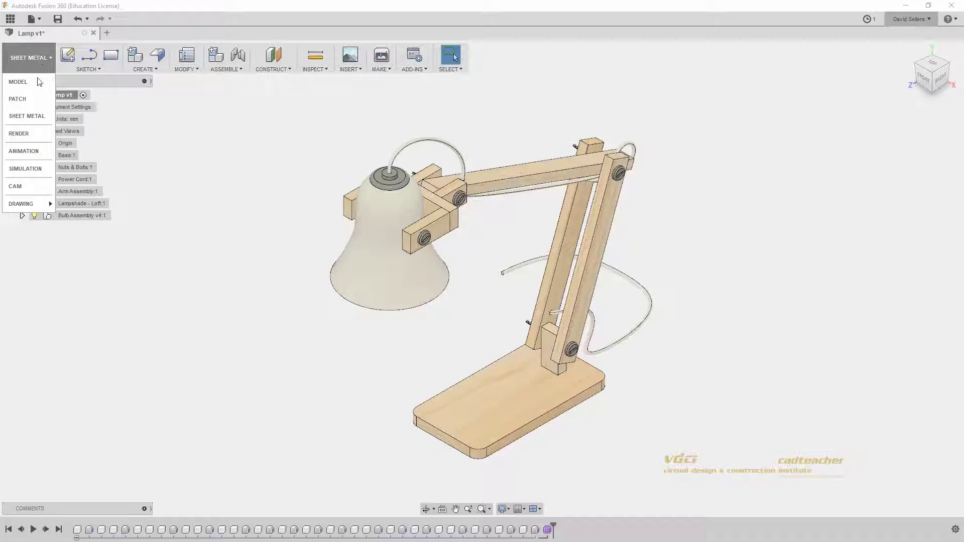
{"action": "left_click", "coordinate": [37, 135]}
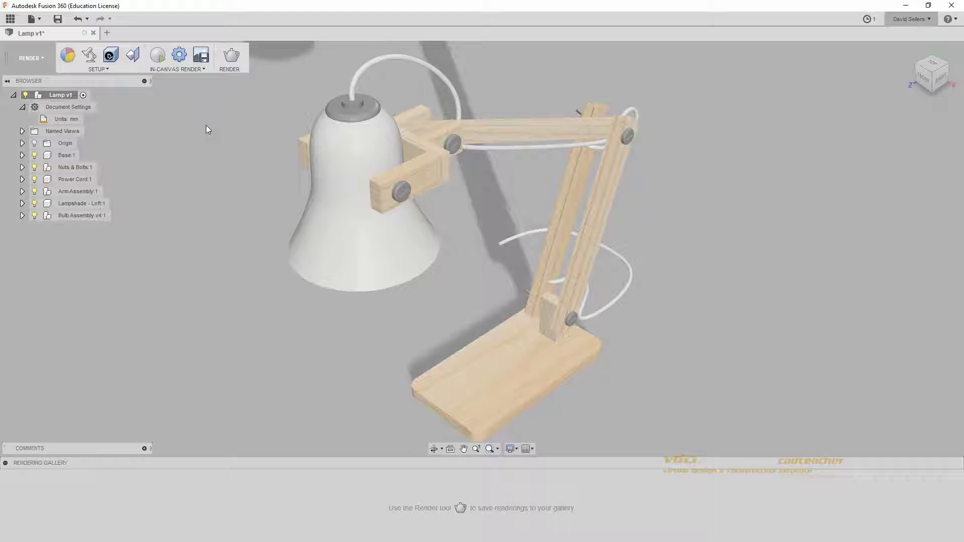
Step: Switch to Simulation, cancel the new study, and reopen the workspace list
{"action": "left_click", "coordinate": [42, 60]}
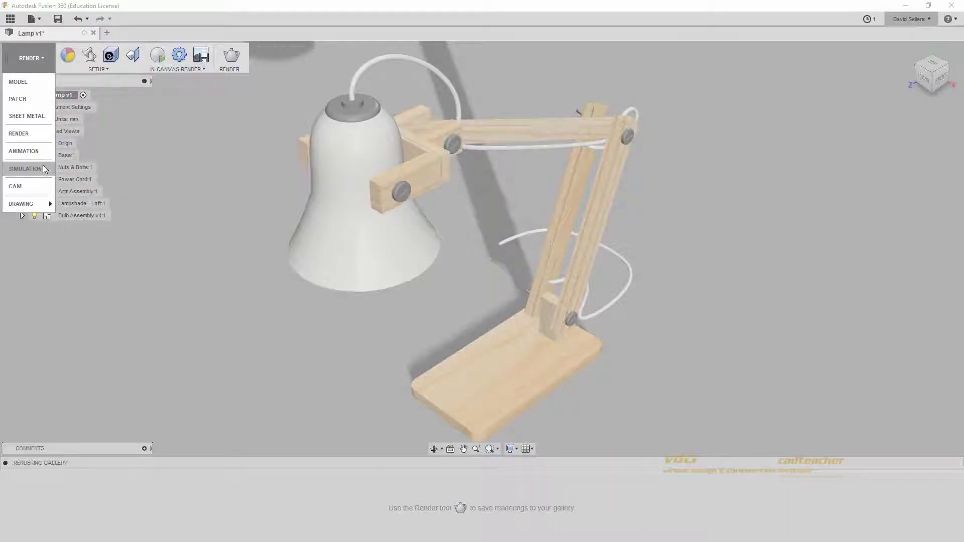
{"action": "left_click", "coordinate": [43, 167]}
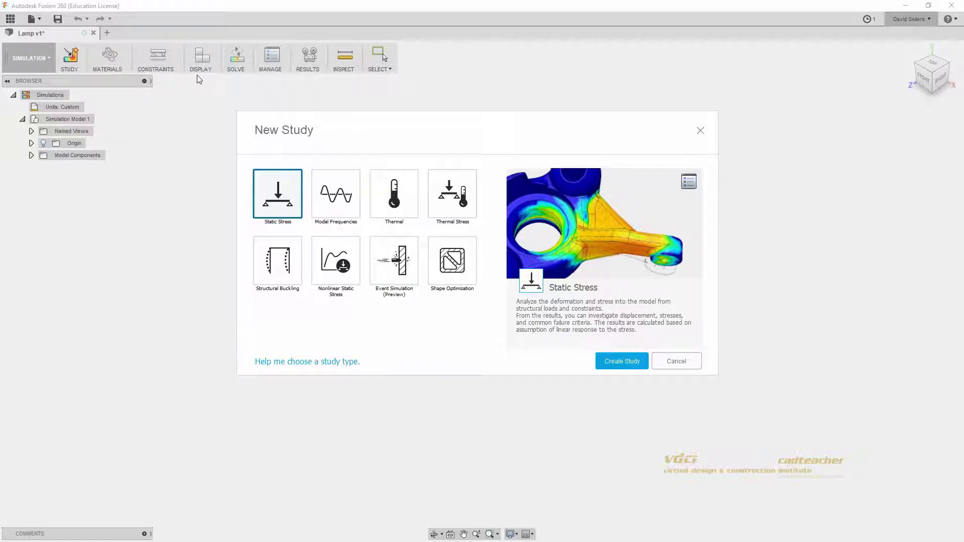
{"action": "left_click", "coordinate": [676, 361]}
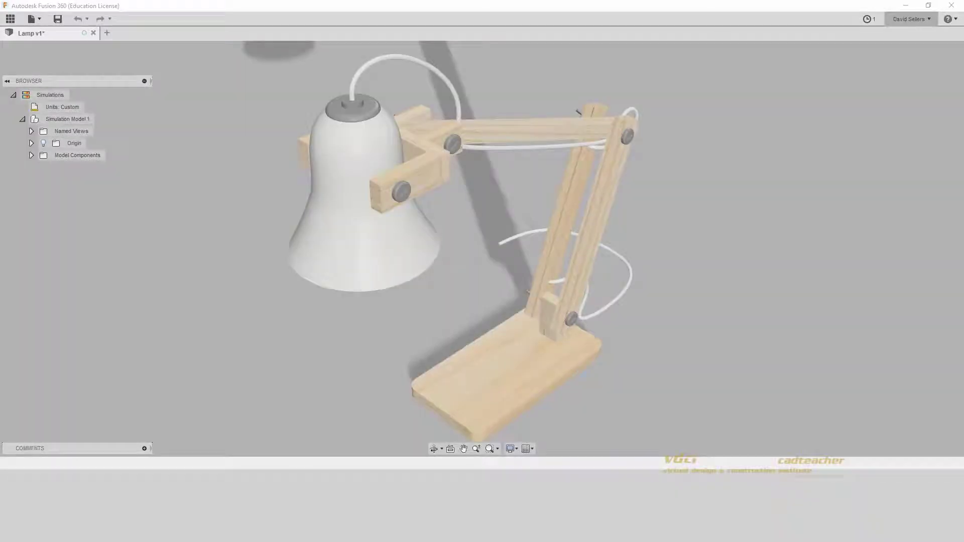
{"action": "left_click", "coordinate": [46, 59]}
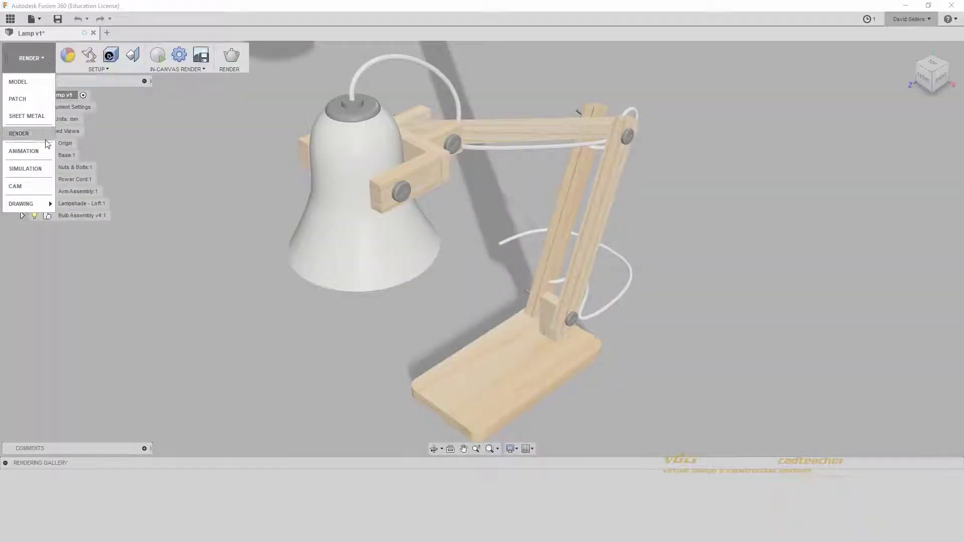
Step: Switch to the CAM workspace, pan the lamp into view, and reopen the workspace list
{"action": "left_click", "coordinate": [45, 187]}
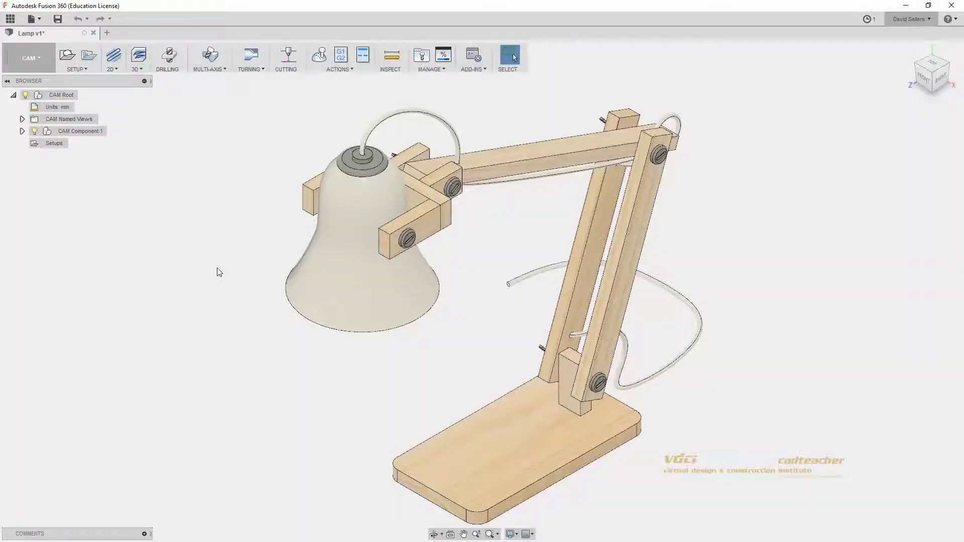
{"action": "scroll", "coordinate": [219, 272], "scroll_direction": "down", "scroll_amount": 5}
{"action": "scroll", "coordinate": [245, 283], "scroll_direction": "up", "scroll_amount": 2}
{"action": "middle_click_drag", "start_coordinate": [245, 283], "coordinate": [198, 212]}
{"action": "middle_click_drag", "start_coordinate": [233, 249], "coordinate": [223, 247]}
{"action": "left_click_drag", "start_coordinate": [216, 223], "coordinate": [237, 251]}
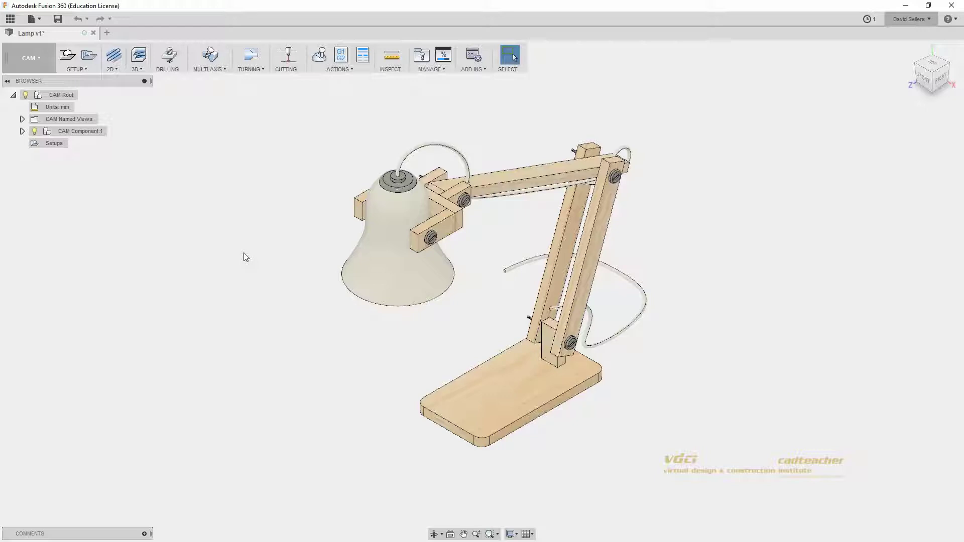
{"action": "left_click", "coordinate": [47, 63]}
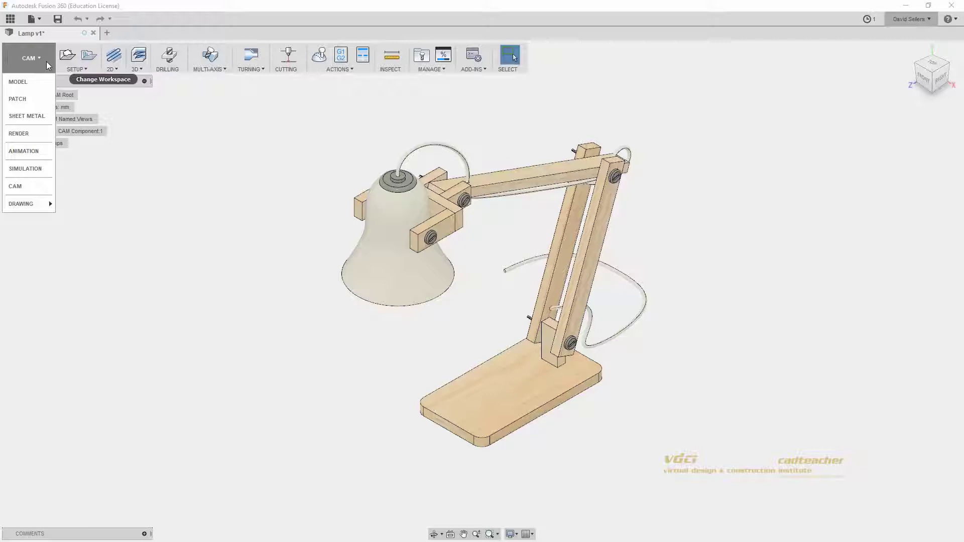
Step: Switch from CAM back to the Model workspace
{"action": "left_click", "coordinate": [24, 82]}
{"action": "left_click_drag", "start_coordinate": [255, 203], "coordinate": [255, 200]}
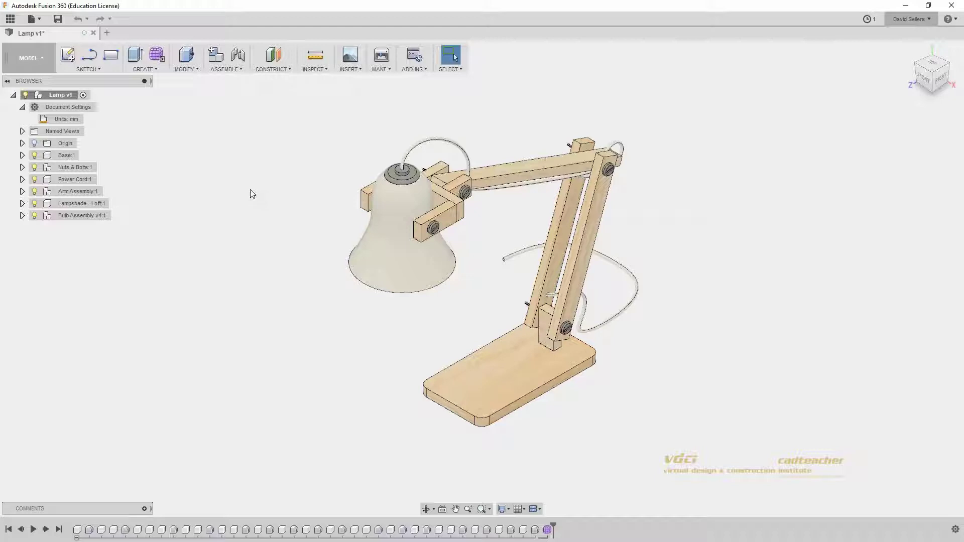
Step: Open the Sketch Constraints design from the data panel, then hide the panel
{"action": "left_click", "coordinate": [16, 21]}
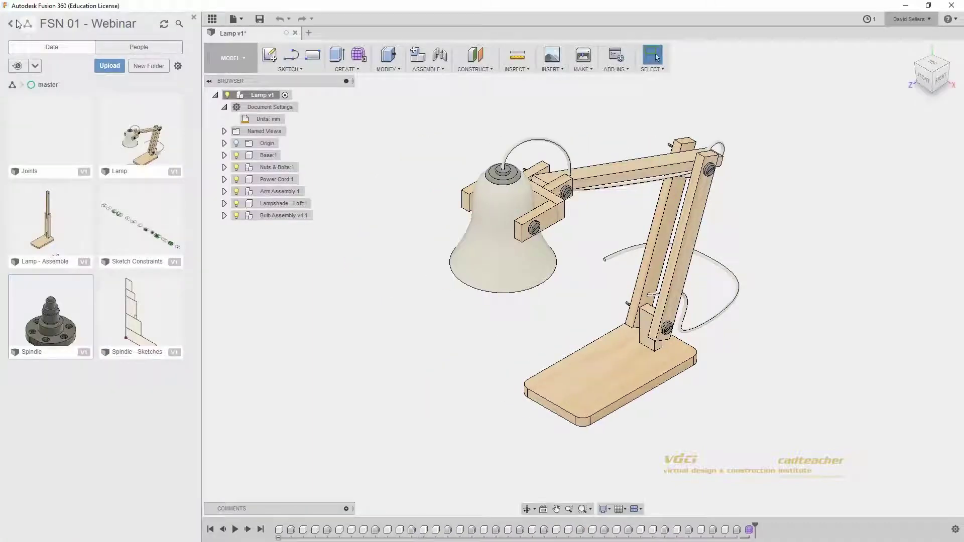
{"action": "double_click", "coordinate": [140, 231]}
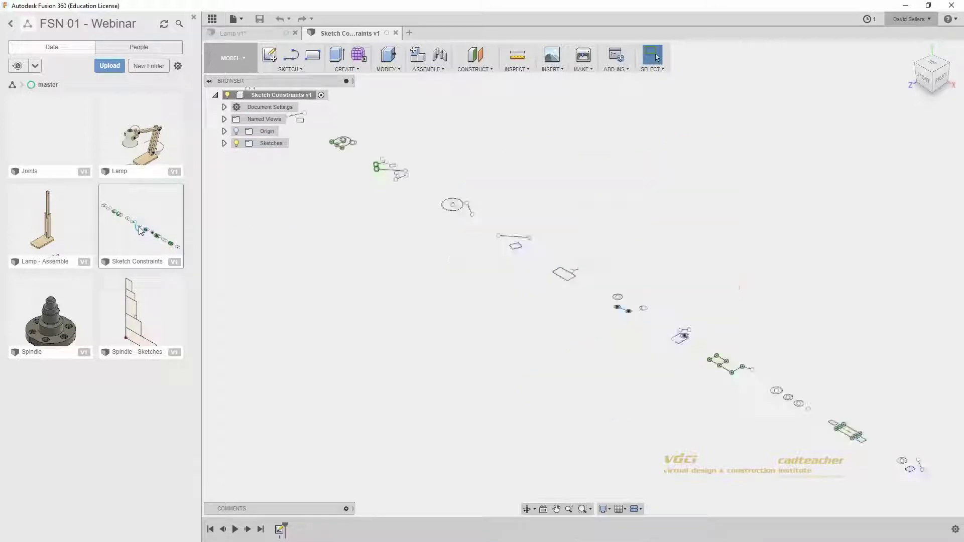
{"action": "left_click", "coordinate": [194, 17]}
{"action": "scroll", "coordinate": [220, 251], "scroll_direction": "down", "scroll_amount": 2}
{"action": "middle_click_drag", "start_coordinate": [217, 251], "coordinate": [247, 246]}
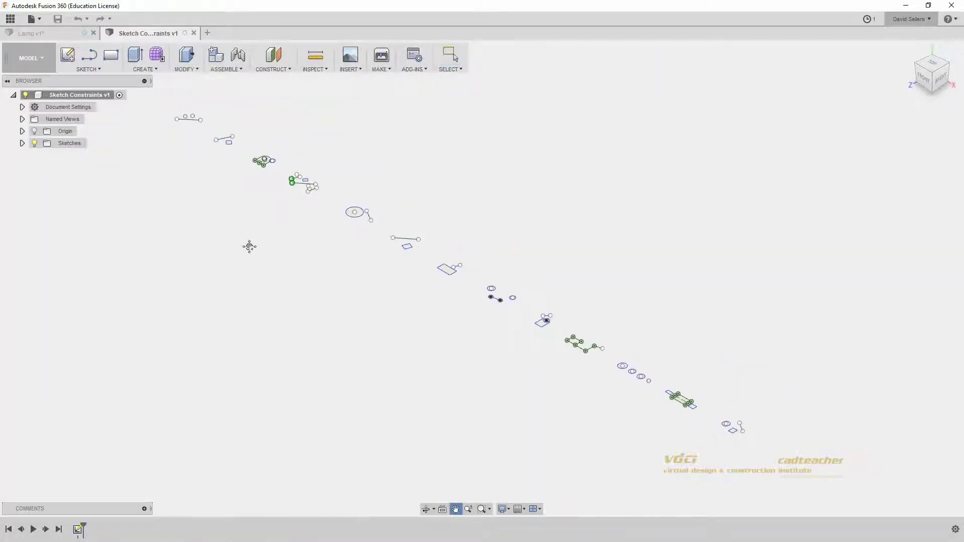
Step: Start a new sketch on the XZ origin plane and pan to an empty area
{"action": "left_click", "coordinate": [74, 56]}
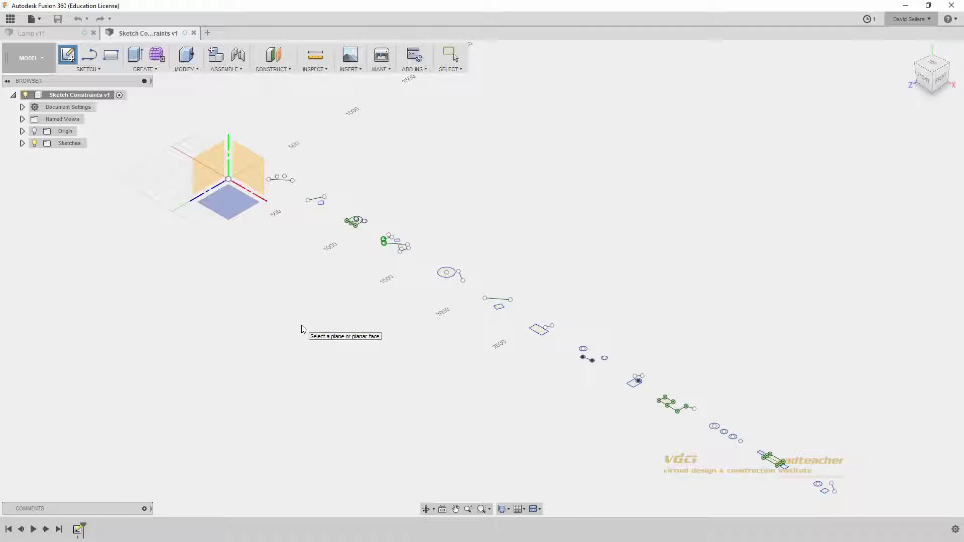
{"action": "scroll", "coordinate": [301, 325], "scroll_direction": "down", "scroll_amount": 2}
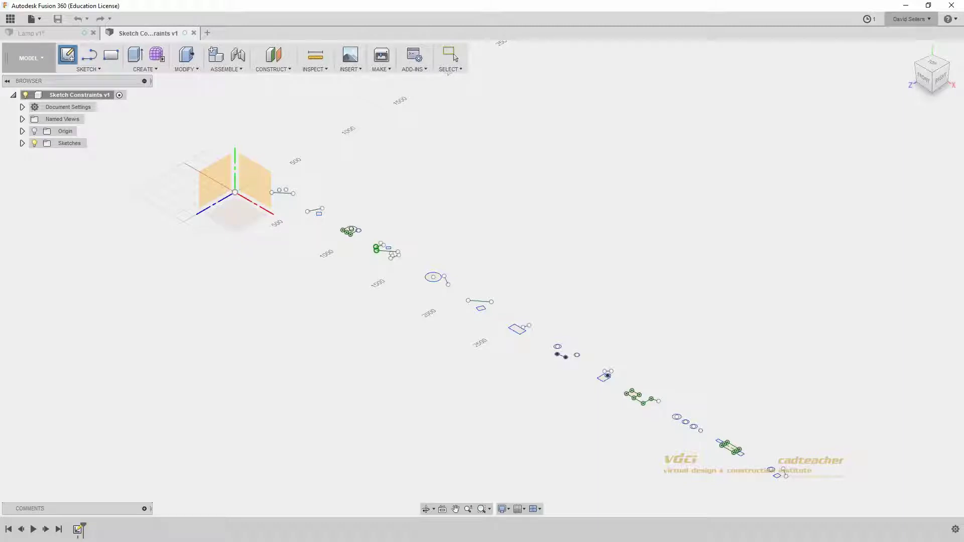
{"action": "left_click", "coordinate": [235, 215]}
{"action": "middle_click_drag", "start_coordinate": [560, 347], "coordinate": [539, 341]}
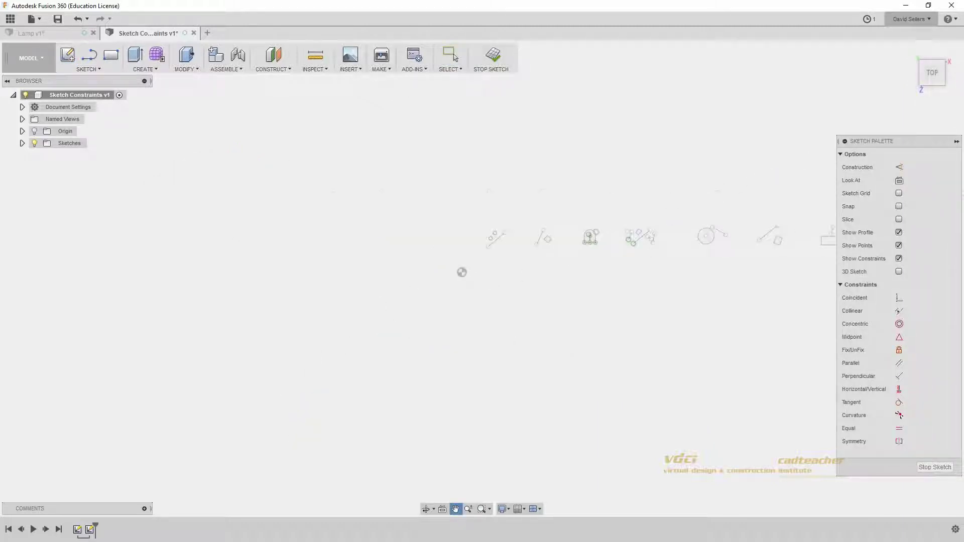
{"action": "scroll", "coordinate": [471, 301], "scroll_direction": "down", "scroll_amount": 1}
{"action": "mouse_move", "coordinate": [632, 340]}
{"action": "middle_mouse_down"}
{"action": "mouse_move", "coordinate": [429, 284]}
{"action": "mouse_move", "coordinate": [425, 238]}
{"action": "mouse_move", "coordinate": [417, 238]}
{"action": "middle_mouse_up"}
{"action": "scroll", "coordinate": [459, 302], "scroll_direction": "up", "scroll_amount": 5}
{"action": "scroll", "coordinate": [435, 304], "scroll_direction": "up", "scroll_amount": 2}
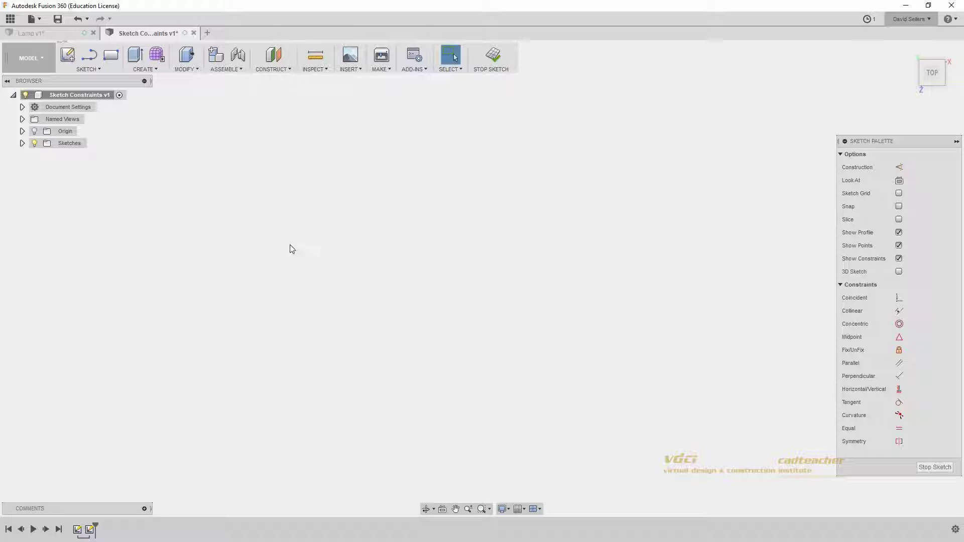
{"action": "left_click", "coordinate": [98, 68]}
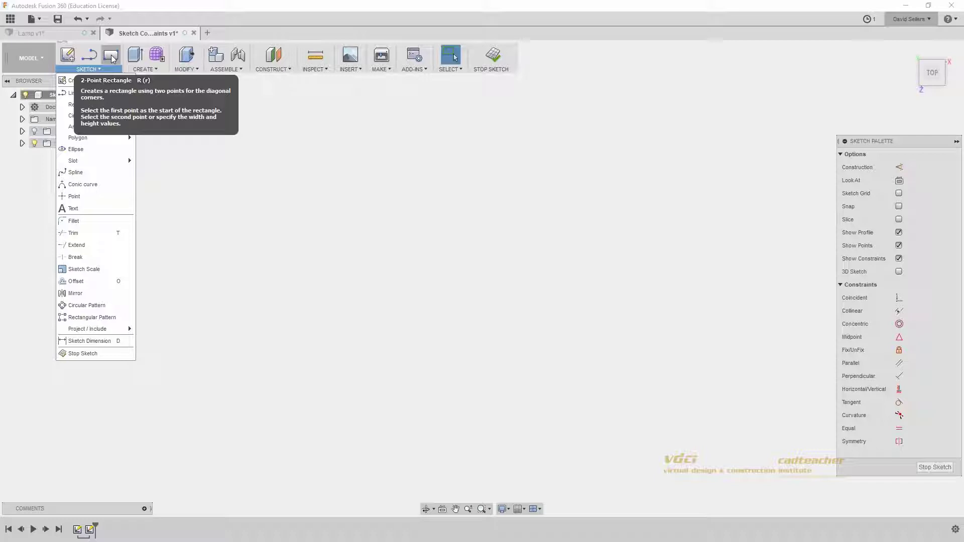
Step: Draw a central rectangle and a smaller one to its right, abandoning one above
{"action": "left_click", "coordinate": [111, 56]}
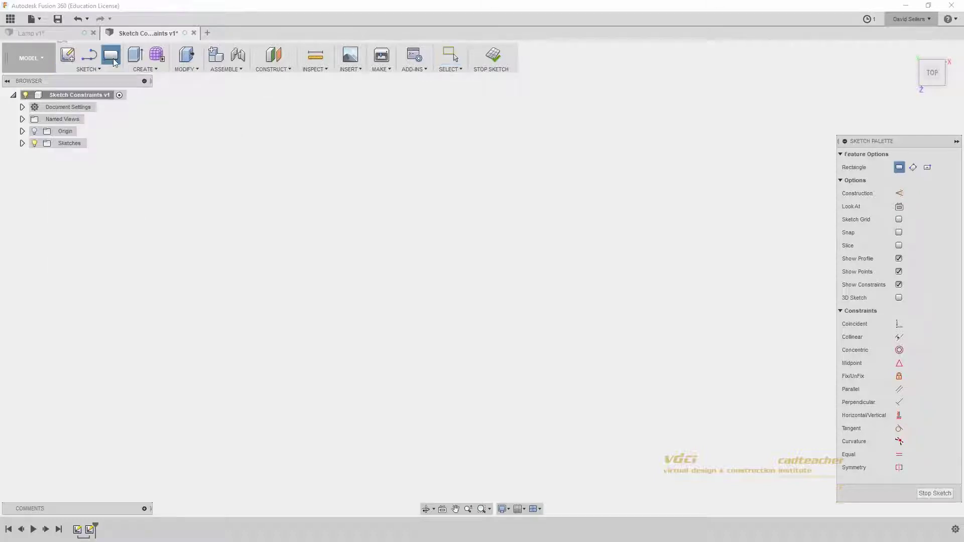
{"action": "left_click", "coordinate": [312, 220]}
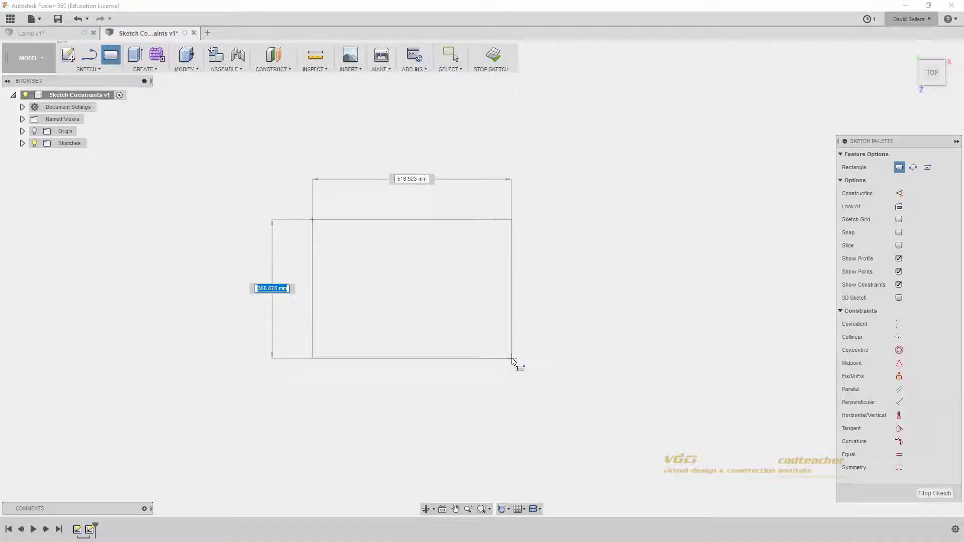
{"action": "left_click", "coordinate": [511, 358]}
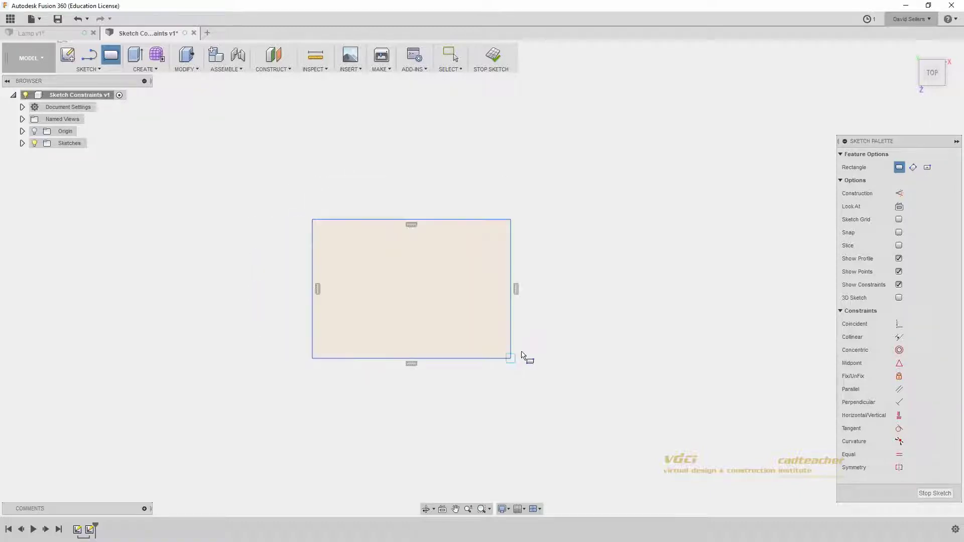
{"action": "left_click", "coordinate": [562, 322]}
{"action": "left_click", "coordinate": [670, 243]}
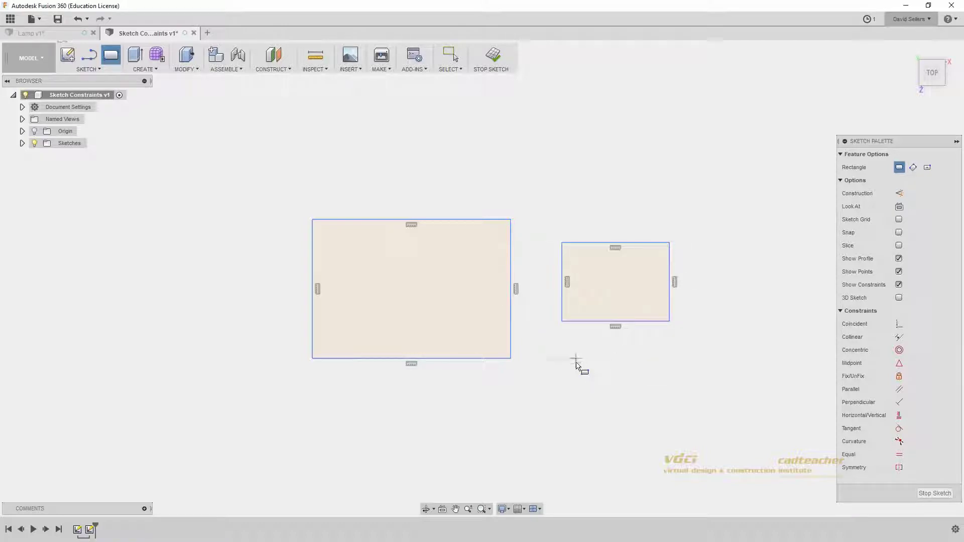
{"action": "left_click", "coordinate": [370, 130]}
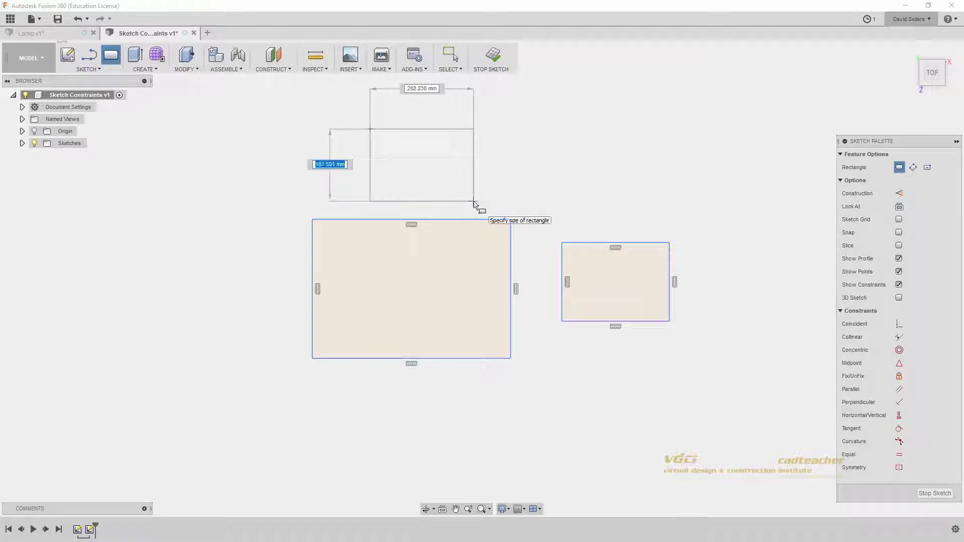
{"action": "left_click", "coordinate": [454, 56]}
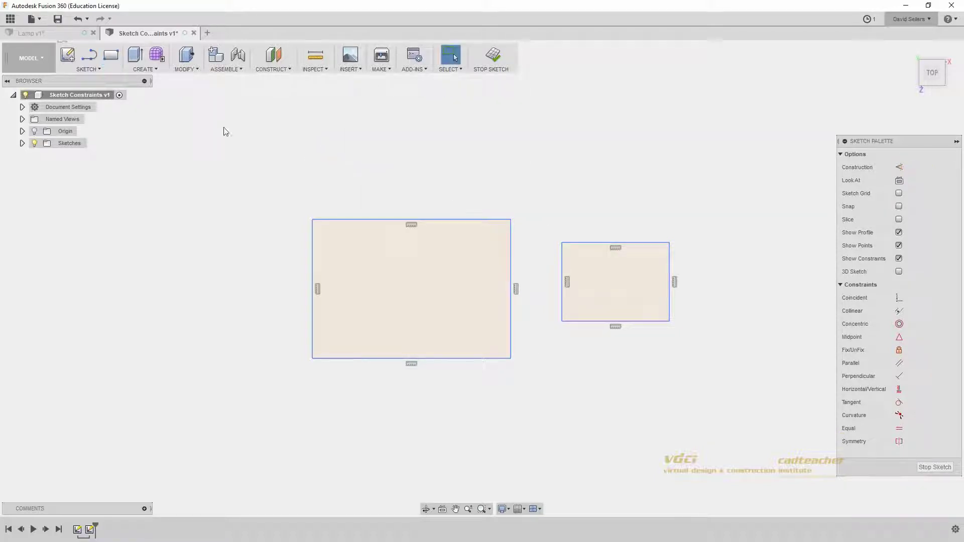
Step: Draw a rectangle on the left, then undo it and the right one
{"action": "left_click", "coordinate": [111, 55]}
{"action": "left_click", "coordinate": [125, 297]}
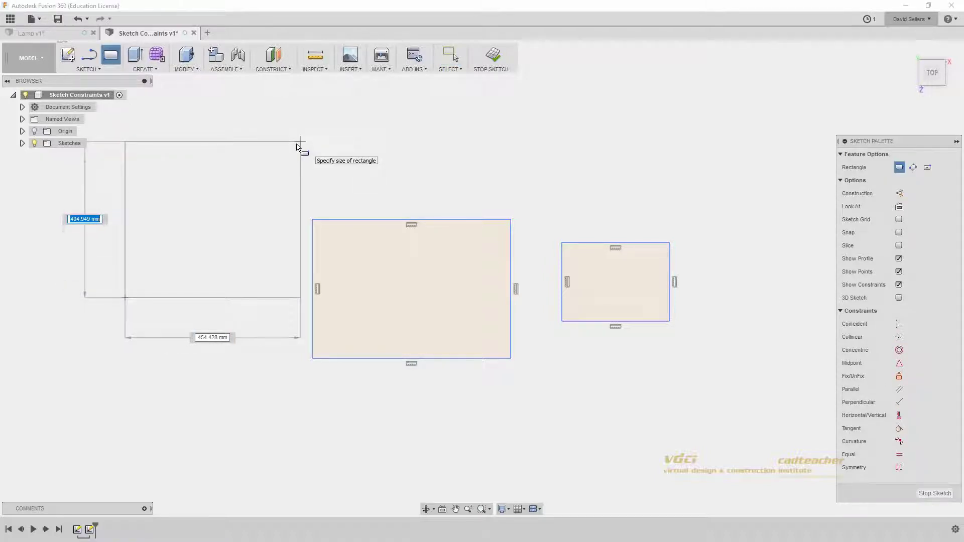
{"action": "key", "text": "Escape"}
{"action": "left_click", "coordinate": [111, 56]}
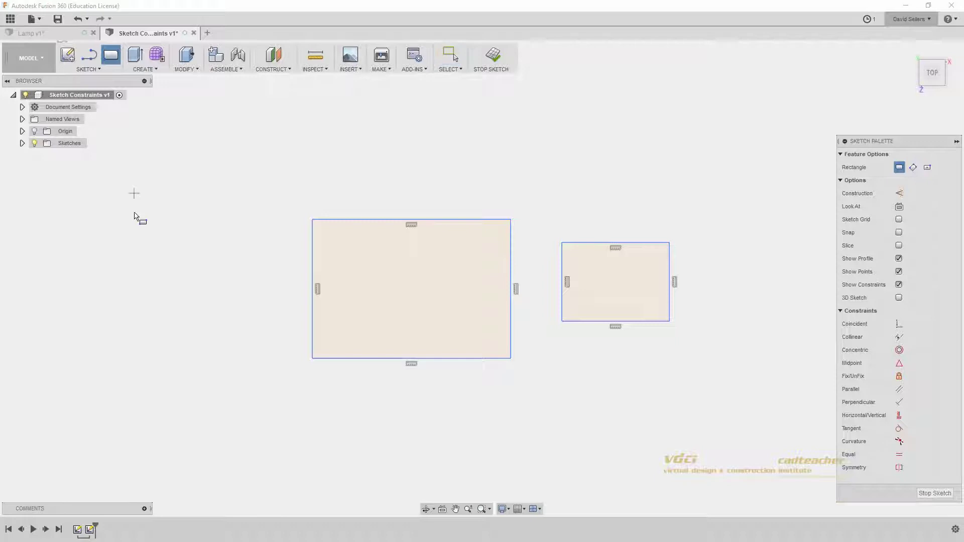
{"action": "left_click", "coordinate": [114, 278]}
{"action": "left_click", "coordinate": [261, 167]}
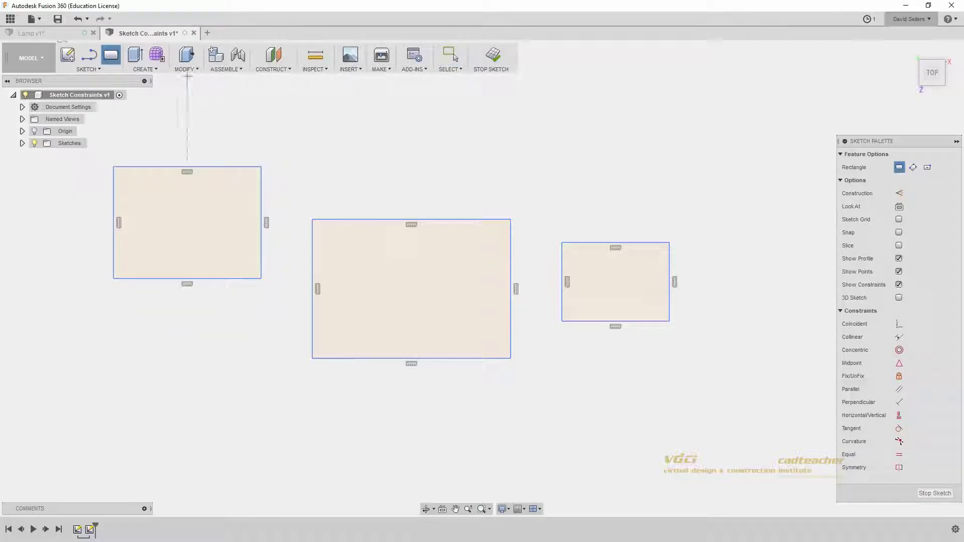
{"action": "left_click", "coordinate": [78, 19]}
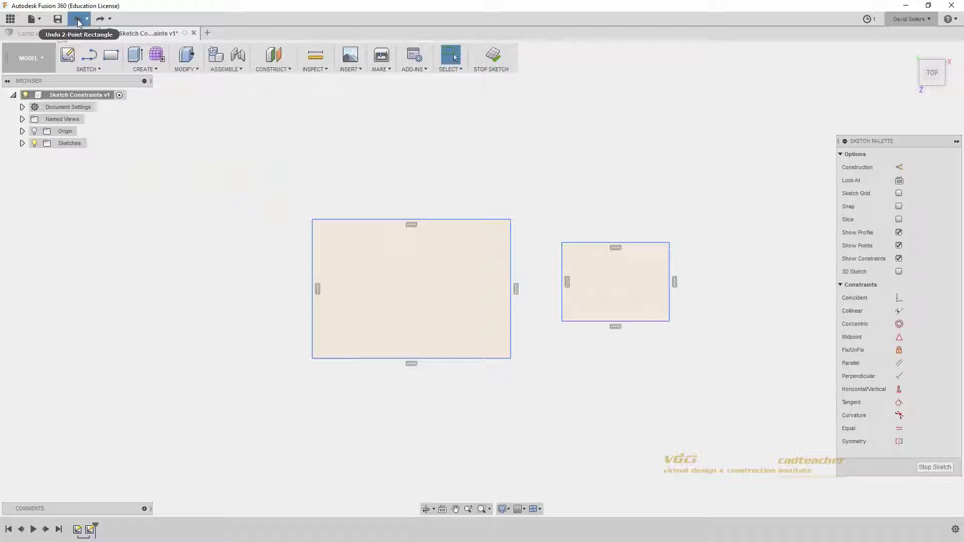
{"action": "left_click", "coordinate": [77, 19]}
{"action": "left_click", "coordinate": [92, 60]}
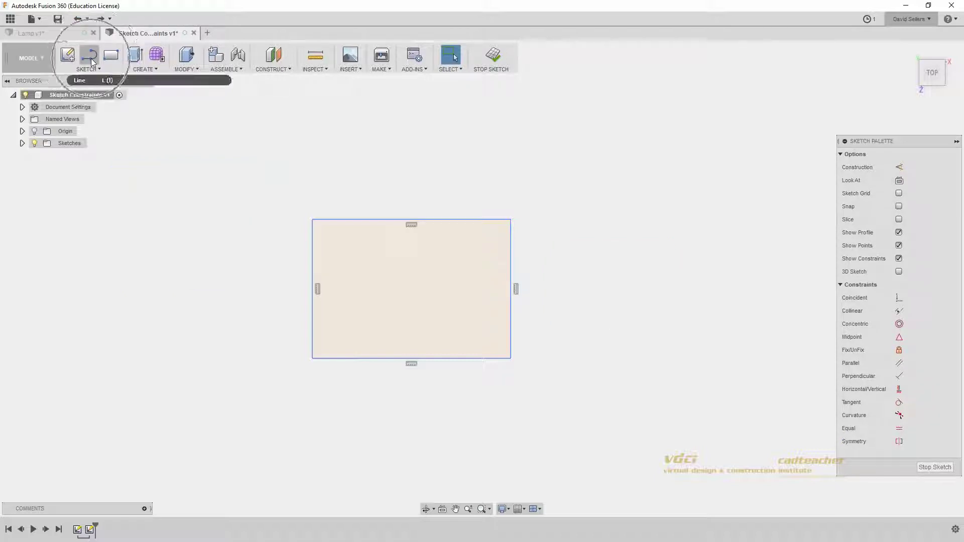
Step: Draw a line chain above the rectangle ending in a tangent arc
{"action": "left_click", "coordinate": [92, 61]}
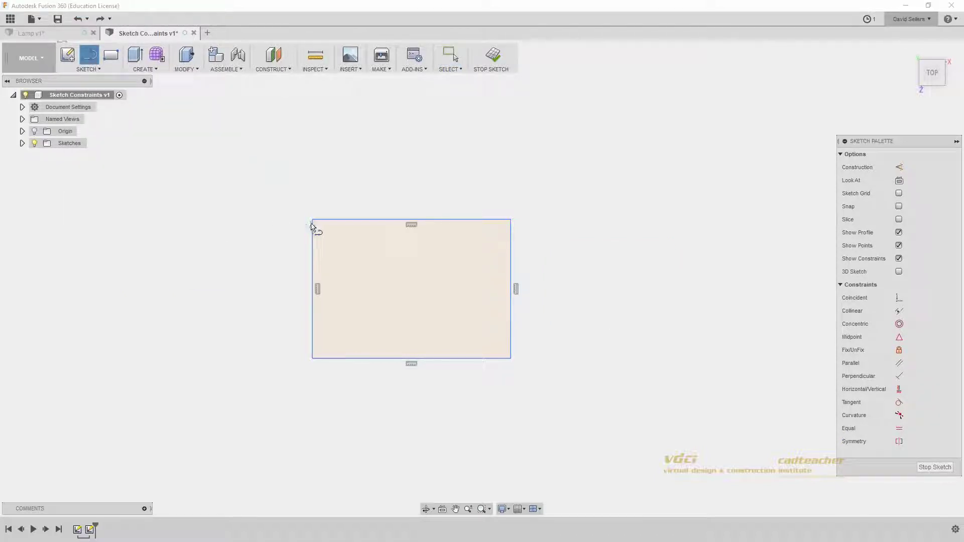
{"action": "left_click", "coordinate": [341, 138]}
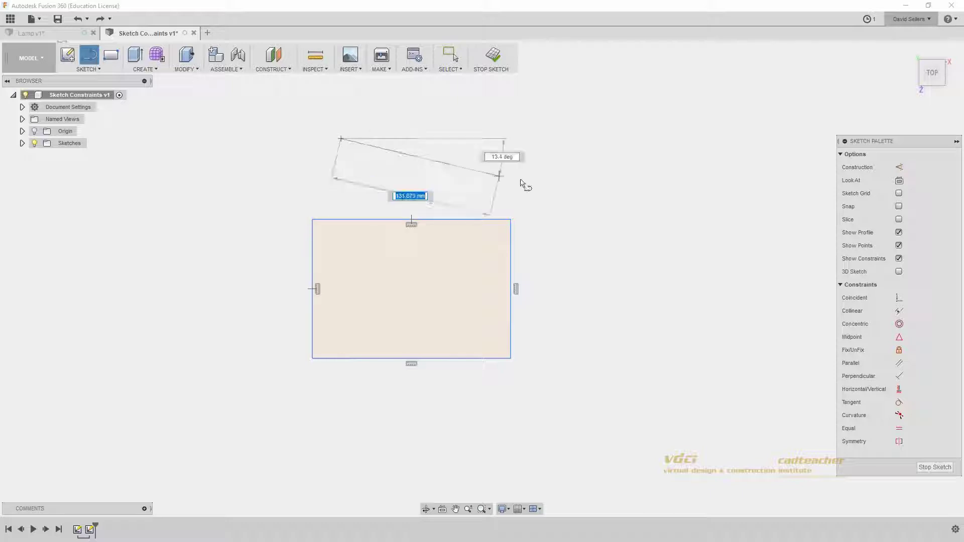
{"action": "left_click", "coordinate": [563, 180]}
{"action": "left_click", "coordinate": [651, 131]}
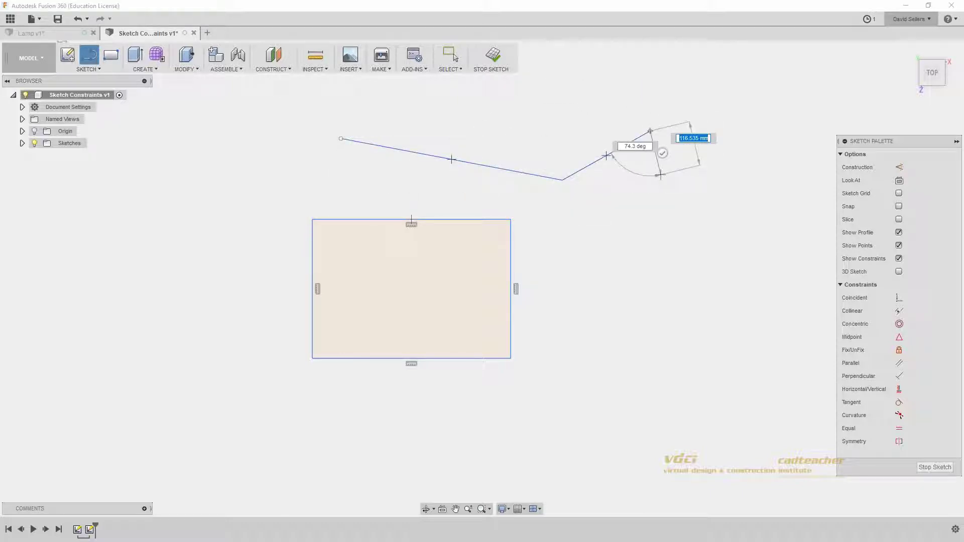
{"action": "left_click_drag", "start_coordinate": [652, 134], "coordinate": [725, 280]}
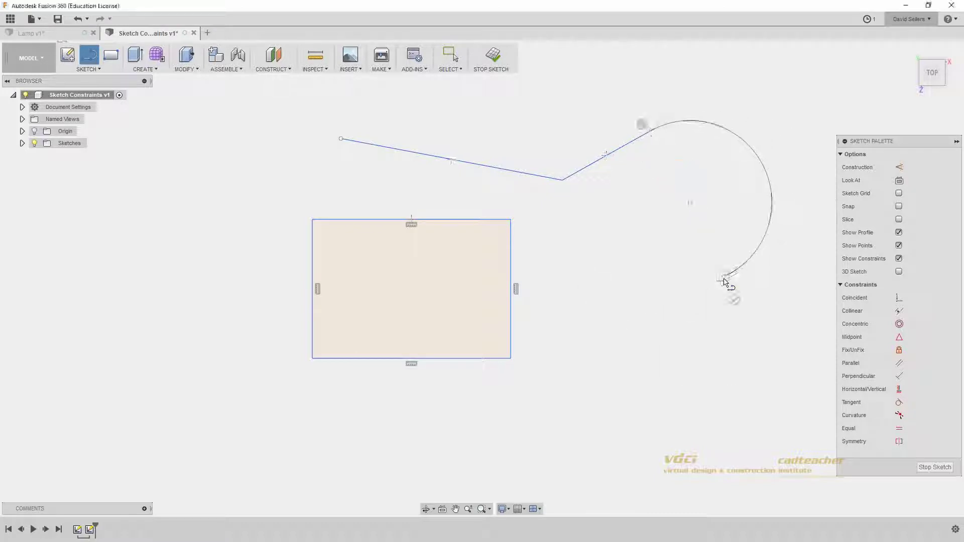
{"action": "key", "text": "Escape"}
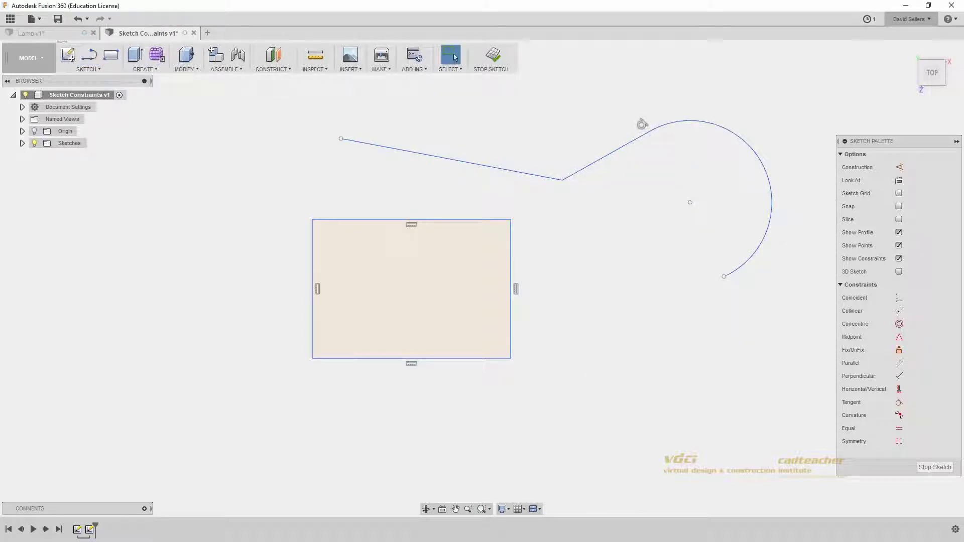
Step: Draw a line with a tangent arc right of the rectangle, cancelling a line on the left
{"action": "key", "text": "l"}
{"action": "left_click", "coordinate": [598, 394]}
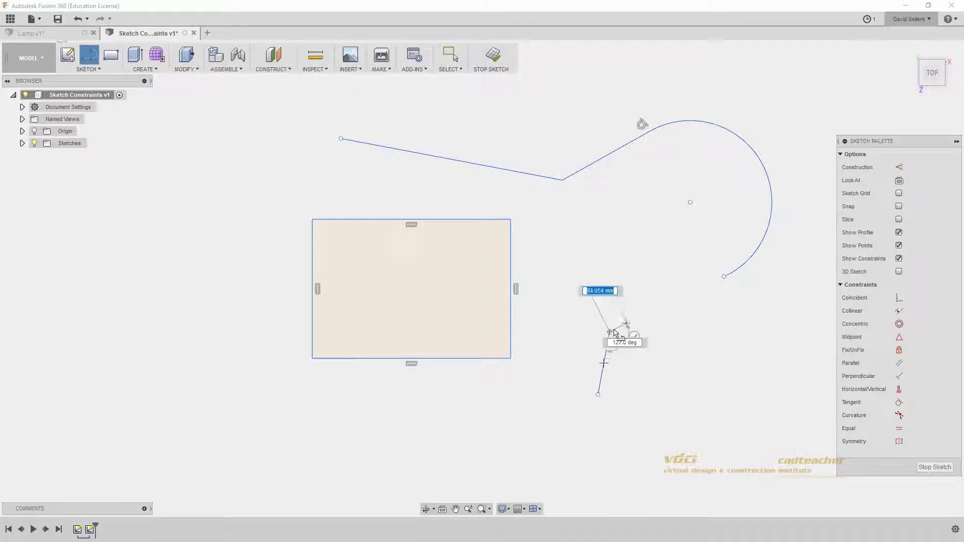
{"action": "left_click", "coordinate": [612, 326]}
{"action": "mouse_move", "coordinate": [613, 326]}
{"action": "left_mouse_down"}
{"action": "mouse_move", "coordinate": [677, 338]}
{"action": "mouse_move", "coordinate": [674, 385]}
{"action": "mouse_move", "coordinate": [629, 392]}
{"action": "mouse_move", "coordinate": [724, 382]}
{"action": "mouse_move", "coordinate": [731, 354]}
{"action": "mouse_move", "coordinate": [611, 257]}
{"action": "mouse_move", "coordinate": [553, 273]}
{"action": "mouse_move", "coordinate": [568, 243]}
{"action": "mouse_move", "coordinate": [547, 255]}
{"action": "mouse_move", "coordinate": [541, 274]}
{"action": "mouse_move", "coordinate": [536, 254]}
{"action": "mouse_move", "coordinate": [538, 325]}
{"action": "left_mouse_up"}
{"action": "key", "text": "Escape"}
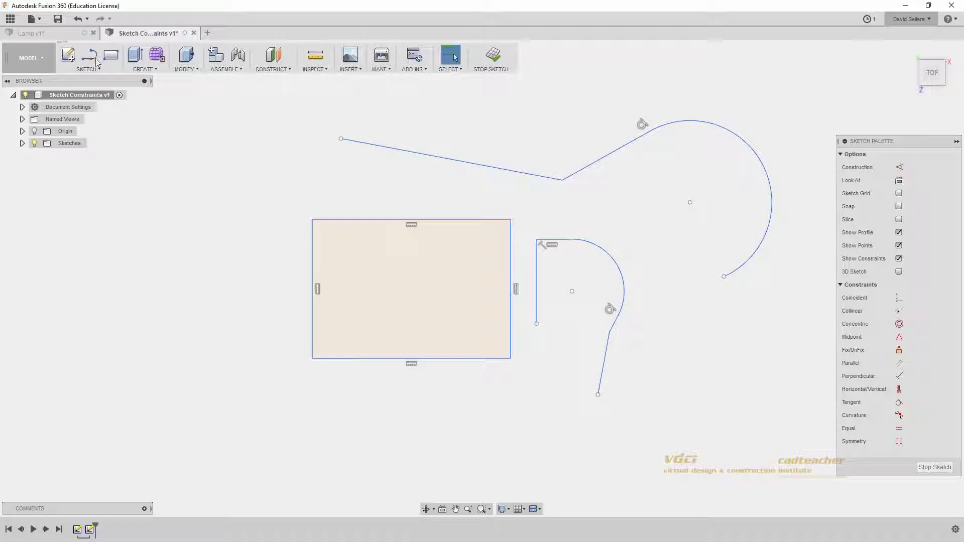
{"action": "left_click", "coordinate": [97, 61]}
{"action": "left_click", "coordinate": [156, 320]}
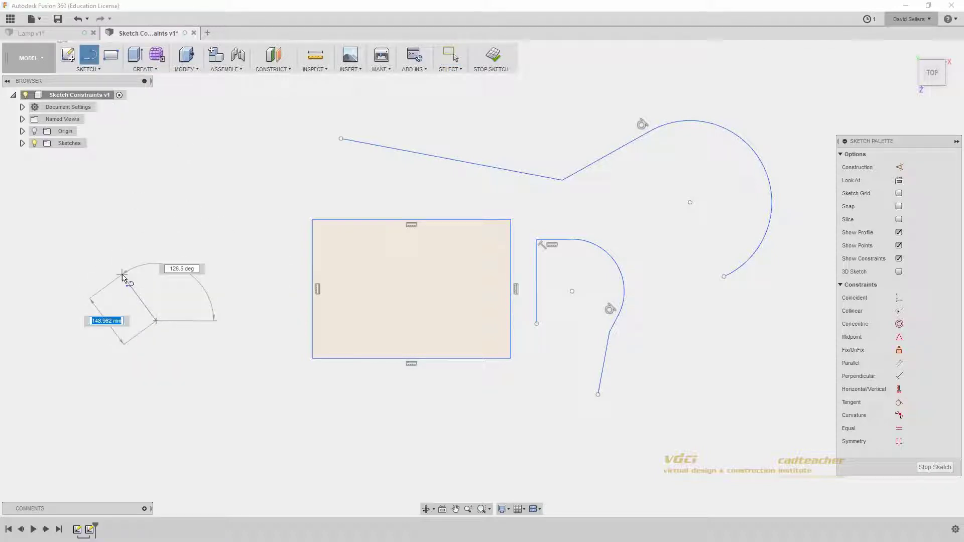
{"action": "key", "text": "Escape"}
Step: Window-select all the sketch geometry and delete it
{"action": "left_click", "coordinate": [91, 69]}
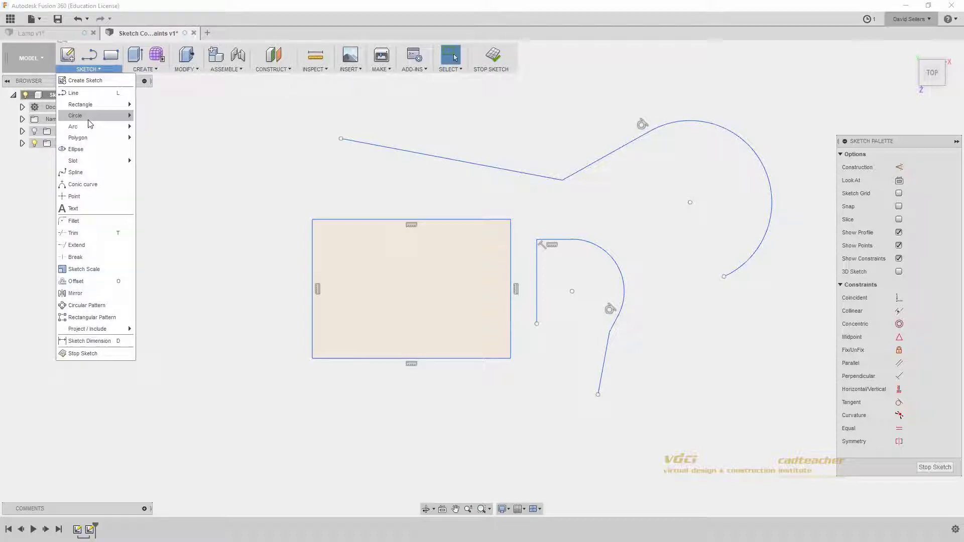
{"action": "mouse_move", "coordinate": [89, 128]}
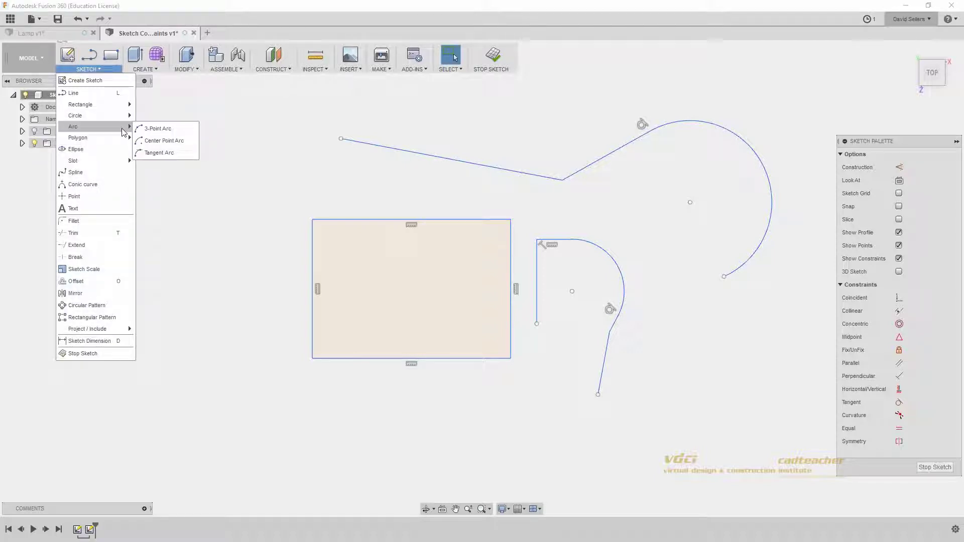
{"action": "left_click", "coordinate": [266, 178]}
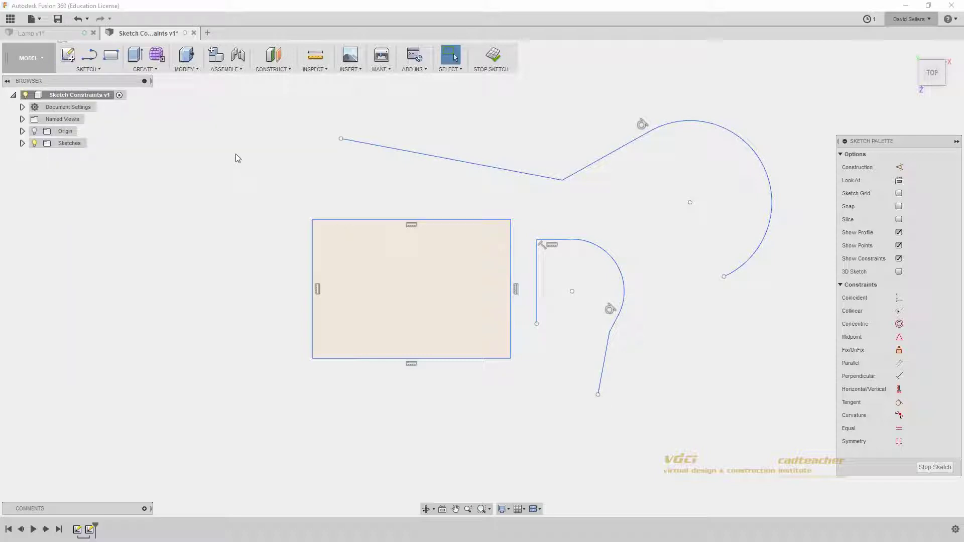
{"action": "mouse_move", "coordinate": [796, 431]}
{"action": "left_mouse_down"}
{"action": "mouse_move", "coordinate": [329, 194]}
{"action": "mouse_move", "coordinate": [245, 131]}
{"action": "mouse_move", "coordinate": [240, 116]}
{"action": "left_mouse_up"}
{"action": "key", "text": "Delete"}
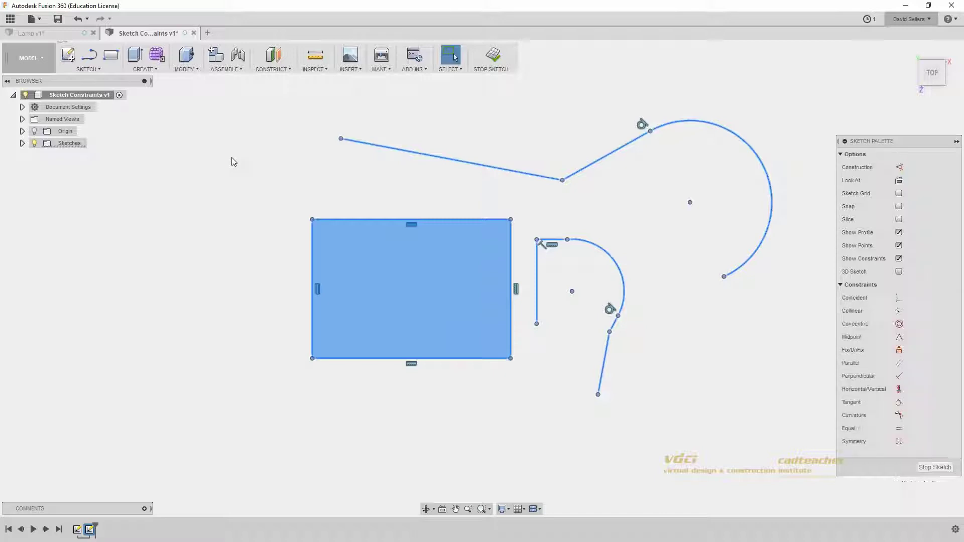
Step: Draw a new two-corner rectangle near the middle of the sketch
{"action": "left_click", "coordinate": [110, 55]}
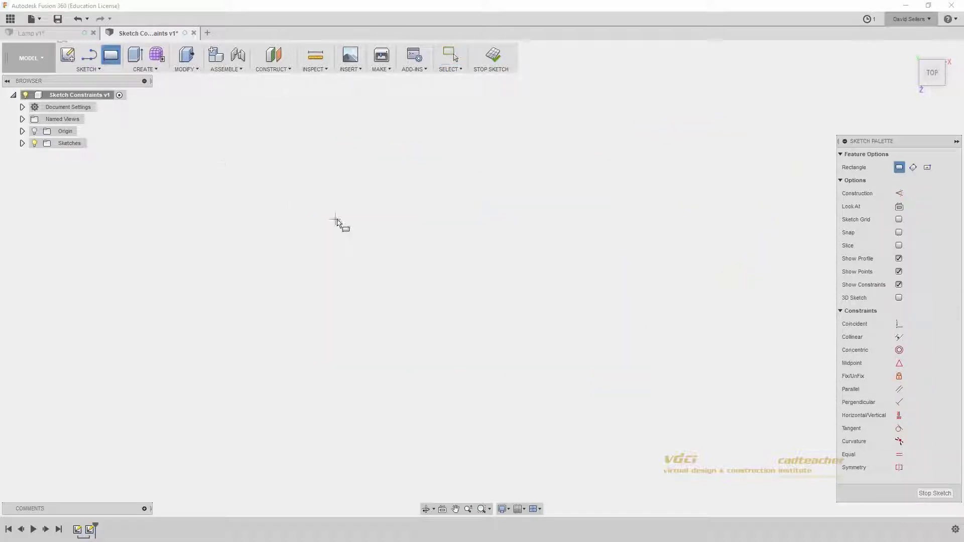
{"action": "left_click", "coordinate": [331, 215]}
{"action": "left_click", "coordinate": [509, 352]}
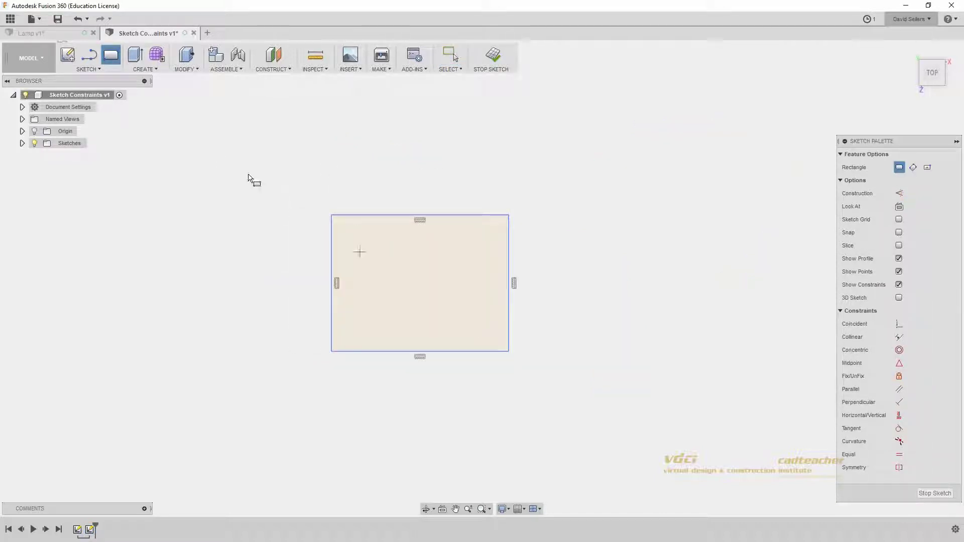
{"action": "key", "text": "Escape"}
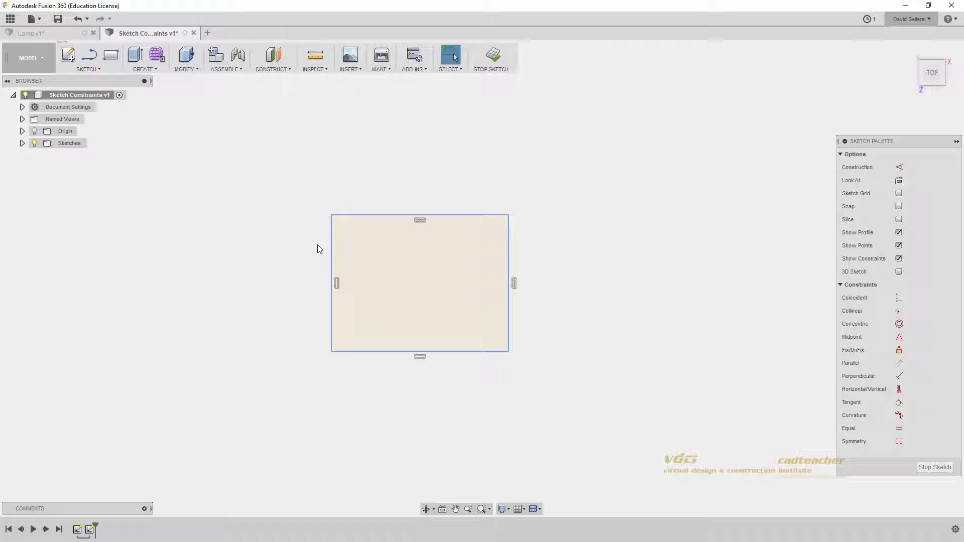
Step: Drag the rectangle's left and top edges to make it slightly narrower and shorter
{"action": "right_click", "coordinate": [333, 242]}
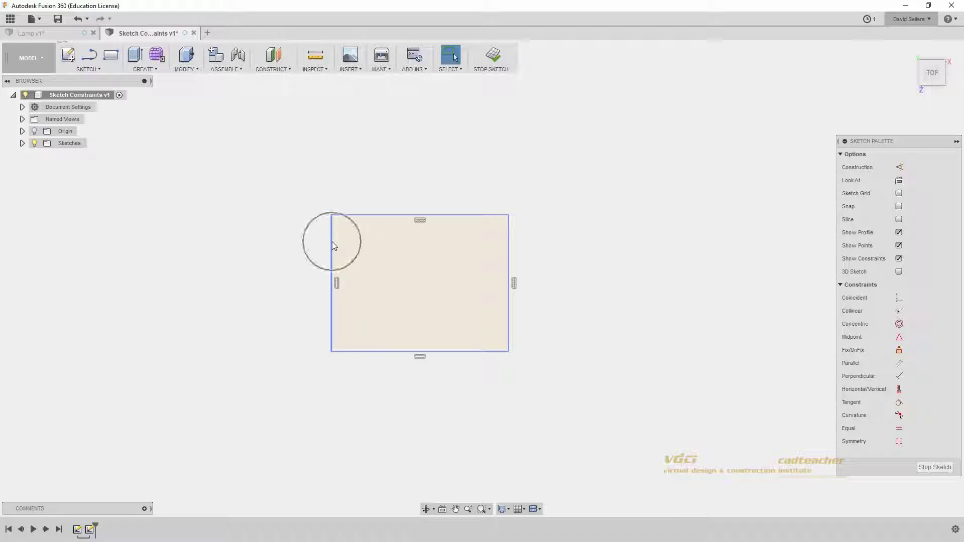
{"action": "mouse_move", "coordinate": [331, 242]}
{"action": "left_mouse_down"}
{"action": "mouse_move", "coordinate": [165, 252]}
{"action": "mouse_move", "coordinate": [340, 256]}
{"action": "left_mouse_up"}
{"action": "mouse_move", "coordinate": [378, 220]}
{"action": "left_mouse_down"}
{"action": "mouse_move", "coordinate": [381, 192]}
{"action": "mouse_move", "coordinate": [376, 221]}
{"action": "left_mouse_up"}
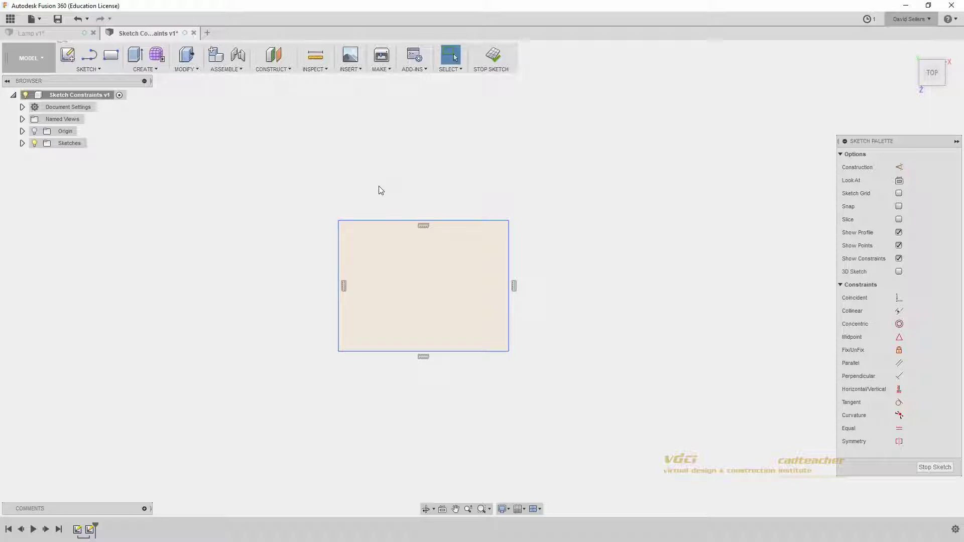
{"action": "left_click", "coordinate": [96, 69]}
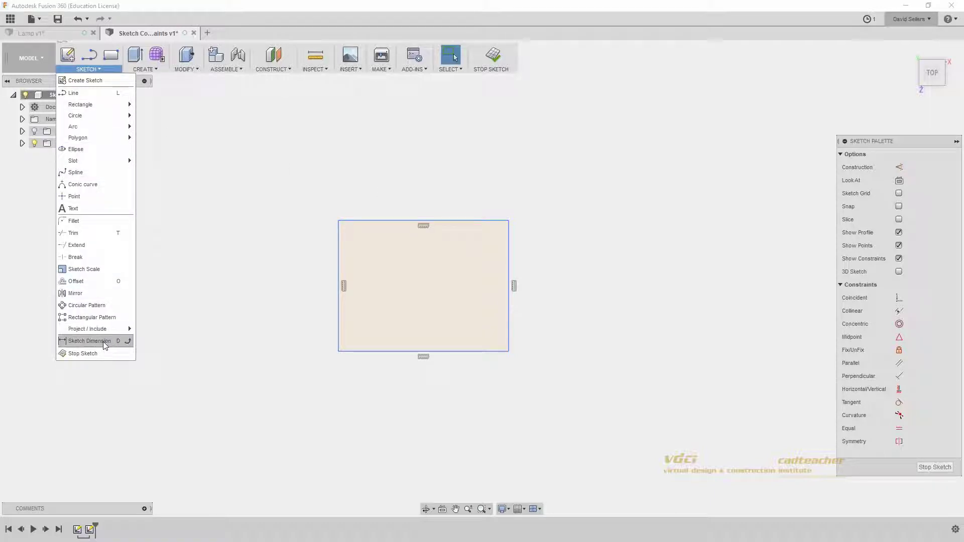
Step: Dimension the rectangle's top edge to 450 and its right edge to 325
{"action": "left_click", "coordinate": [89, 341]}
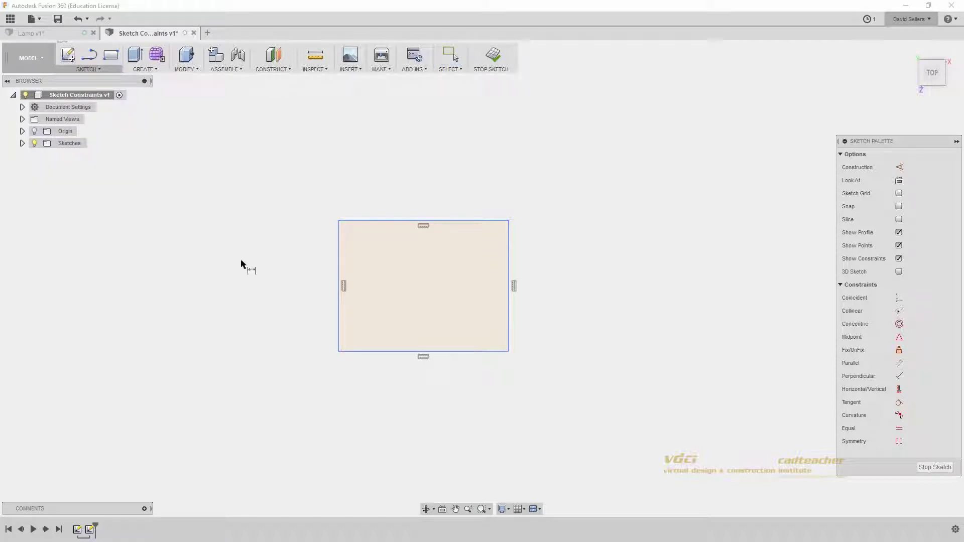
{"action": "left_click", "coordinate": [383, 221]}
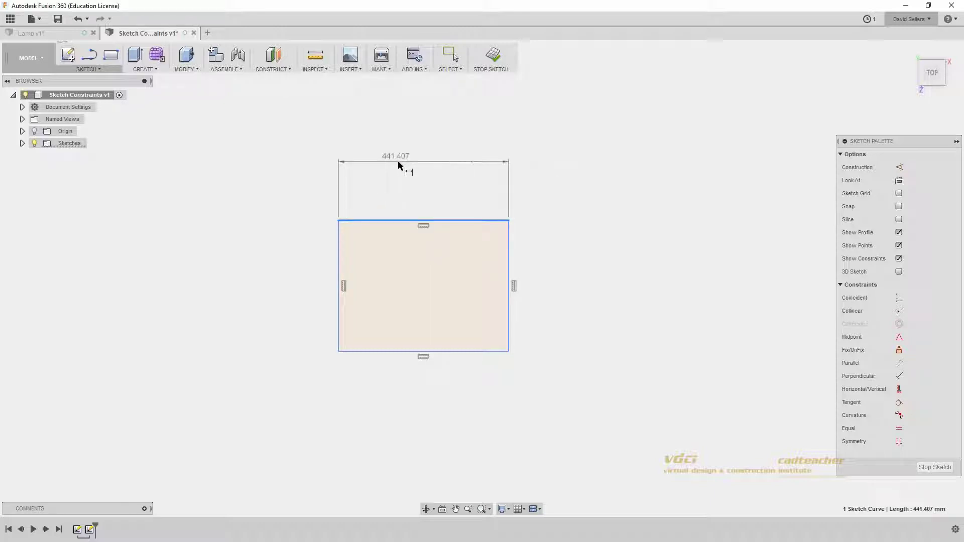
{"action": "left_click", "coordinate": [400, 161]}
{"action": "type", "text": "4"}
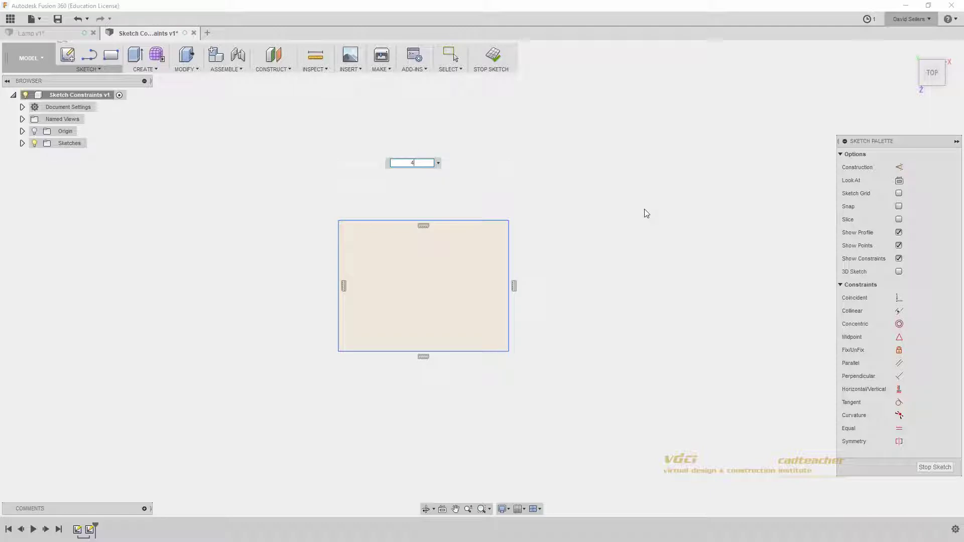
{"action": "type", "text": "50"}
{"action": "key", "text": "Return"}
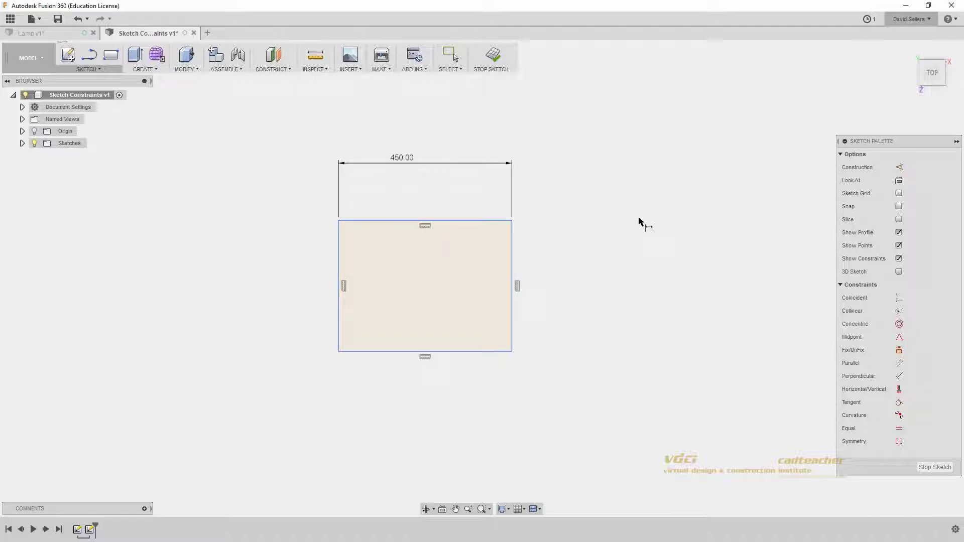
{"action": "left_click", "coordinate": [512, 244]}
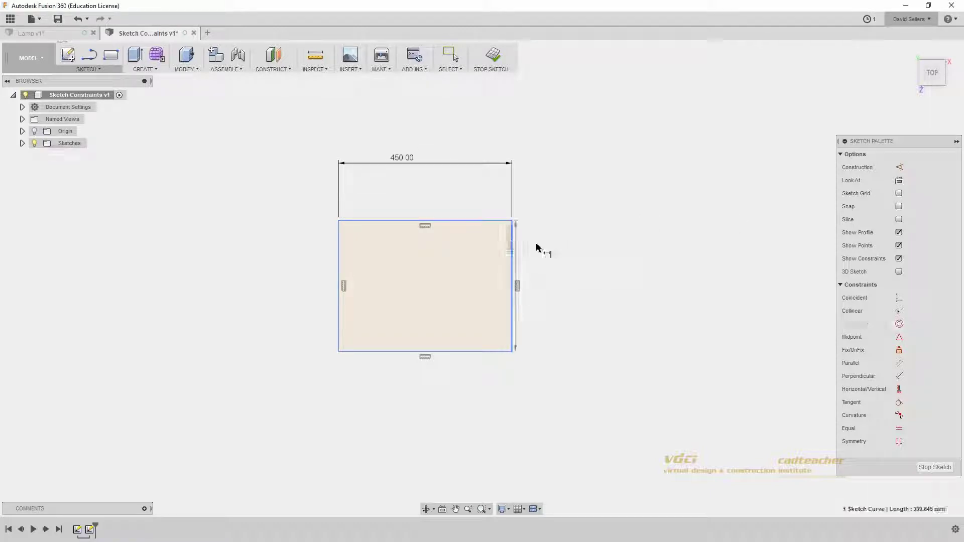
{"action": "left_click", "coordinate": [577, 256]}
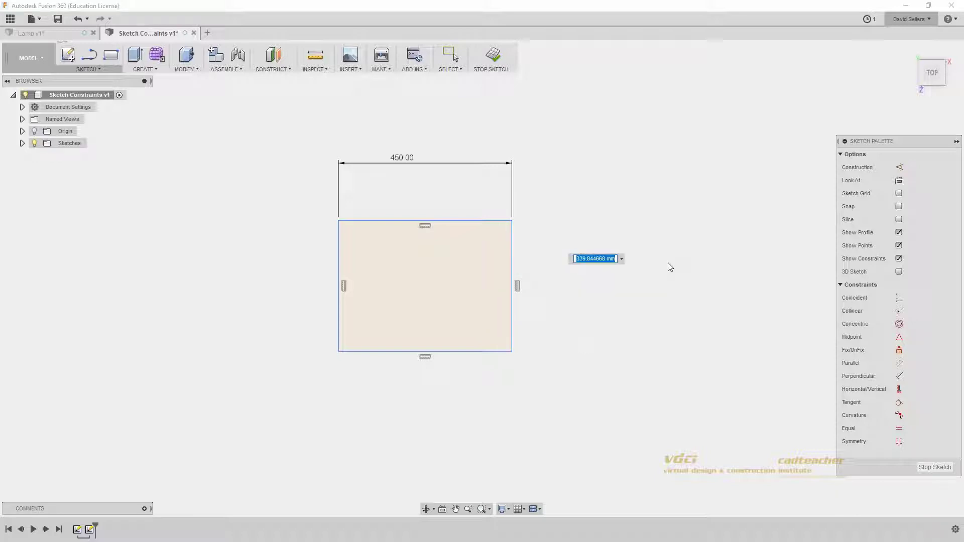
{"action": "type", "text": "325"}
{"action": "key", "text": "Return"}
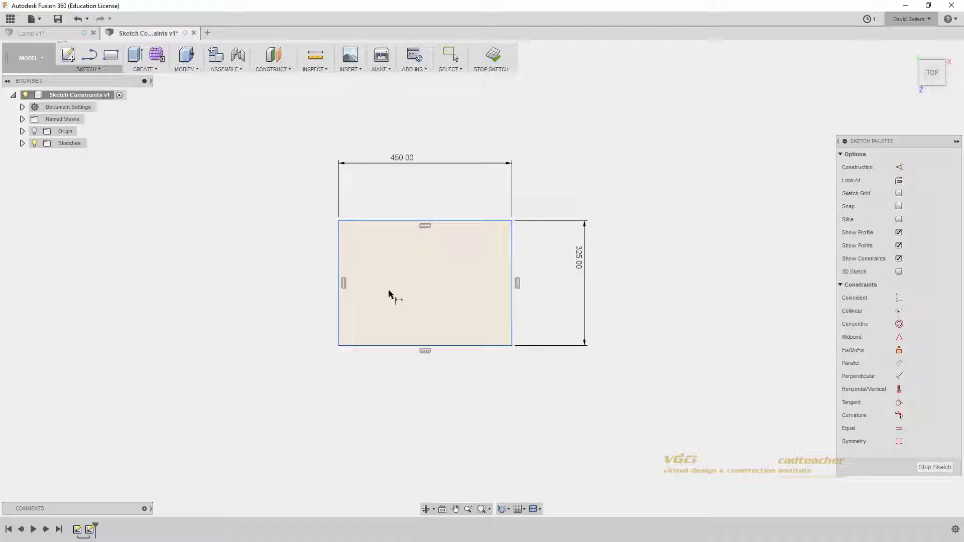
{"action": "key", "text": "Escape"}
Step: Drag the dimensioned rectangle to a new spot on the canvas near the sketch origin
{"action": "left_click", "coordinate": [461, 308]}
{"action": "scroll", "coordinate": [424, 294], "scroll_direction": "up", "scroll_amount": 1}
{"action": "middle_click_drag", "start_coordinate": [424, 294], "coordinate": [469, 305]}
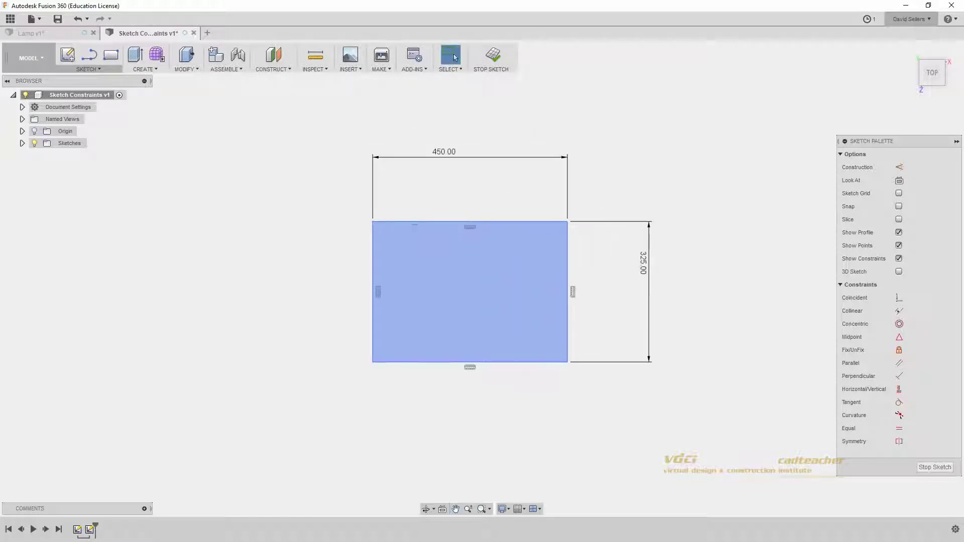
{"action": "left_click_drag", "start_coordinate": [432, 222], "coordinate": [526, 272]}
{"action": "mouse_move", "coordinate": [469, 314]}
{"action": "left_mouse_down"}
{"action": "mouse_move", "coordinate": [330, 183]}
{"action": "mouse_move", "coordinate": [514, 183]}
{"action": "mouse_move", "coordinate": [504, 299]}
{"action": "mouse_move", "coordinate": [418, 155]}
{"action": "mouse_move", "coordinate": [379, 198]}
{"action": "left_mouse_up"}
{"action": "left_click", "coordinate": [269, 261]}
{"action": "scroll", "coordinate": [308, 266], "scroll_direction": "up", "scroll_amount": 2}
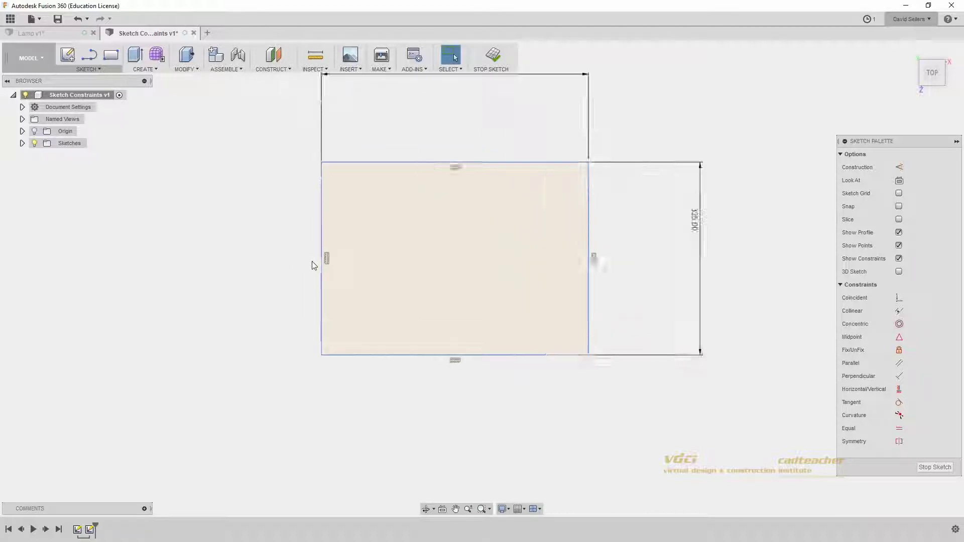
{"action": "scroll", "coordinate": [309, 266], "scroll_direction": "down", "scroll_amount": 5}
{"action": "middle_click_drag", "start_coordinate": [337, 288], "coordinate": [493, 378]}
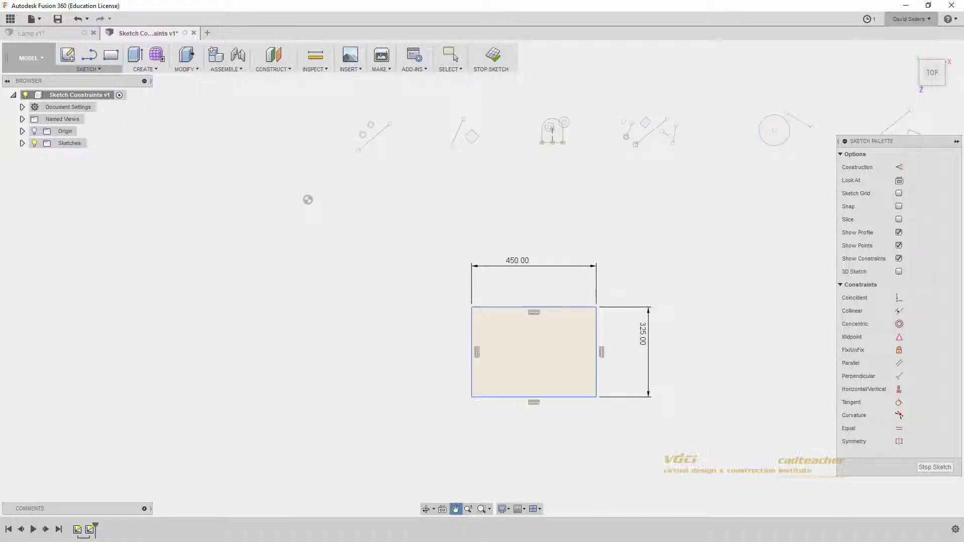
Step: Add origin-to-corner distances of 388.318 vertically and 591.063 horizontally
{"action": "left_click", "coordinate": [308, 199]}
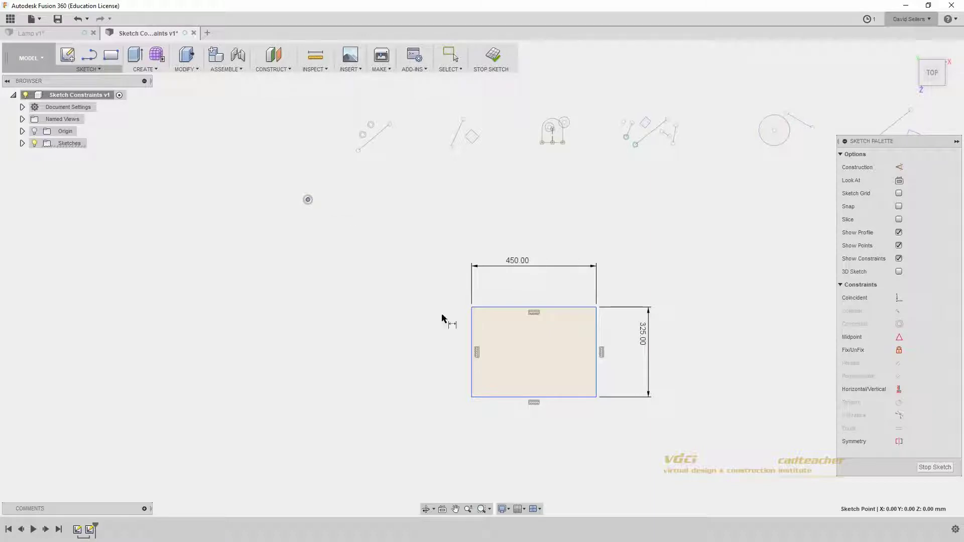
{"action": "left_click", "coordinate": [471, 308]}
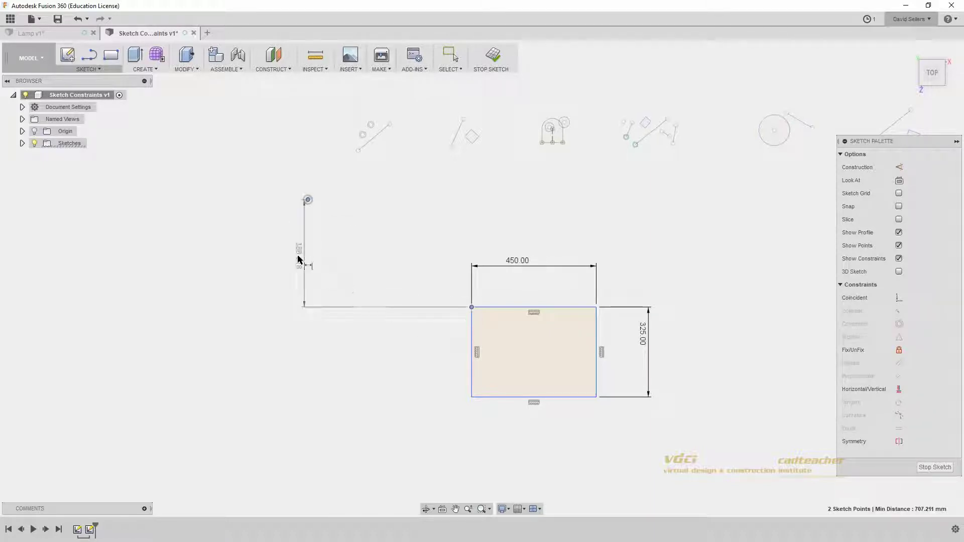
{"action": "left_click", "coordinate": [271, 254]}
{"action": "key", "text": "Return"}
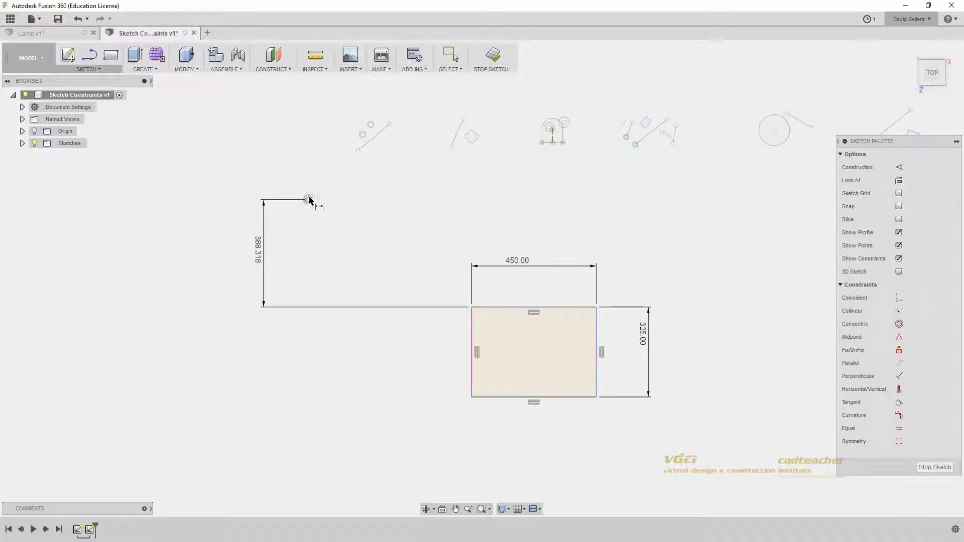
{"action": "left_click", "coordinate": [473, 307]}
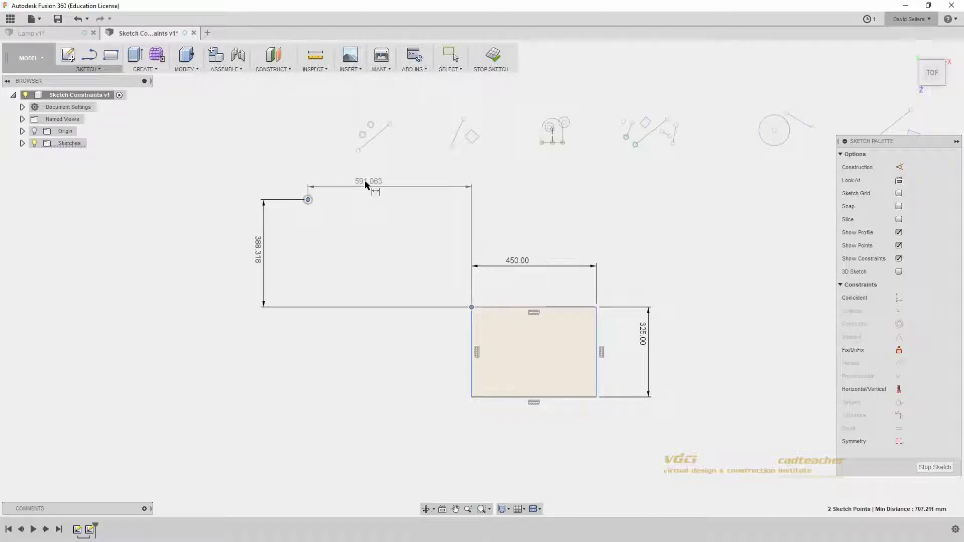
{"action": "left_click", "coordinate": [378, 187]}
{"action": "key", "text": "Return"}
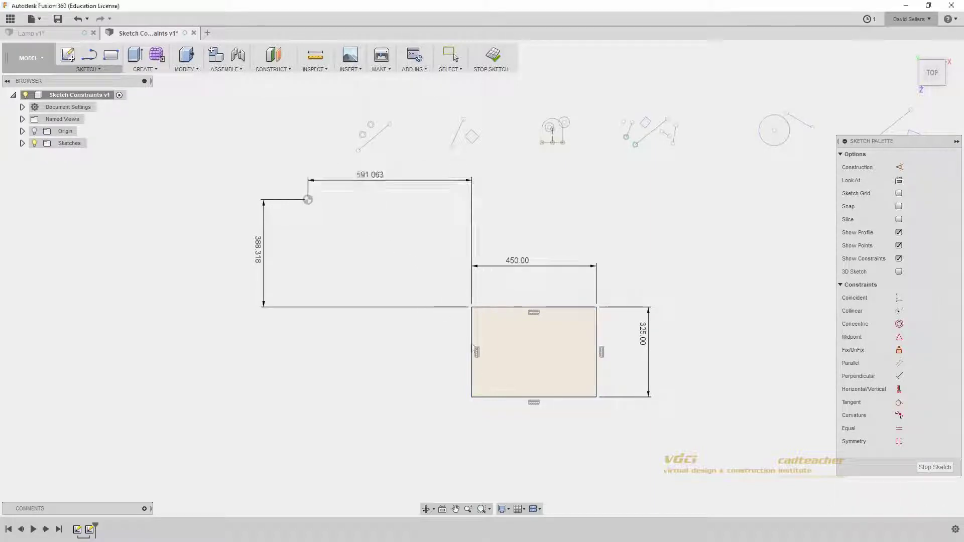
{"action": "mouse_move", "coordinate": [524, 364]}
{"action": "middle_mouse_down"}
{"action": "mouse_move", "coordinate": [385, 330]}
{"action": "mouse_move", "coordinate": [427, 317]}
{"action": "middle_mouse_up"}
{"action": "scroll", "coordinate": [384, 330], "scroll_direction": "up", "scroll_amount": 2}
{"action": "scroll", "coordinate": [392, 330], "scroll_direction": "up", "scroll_amount": 2}
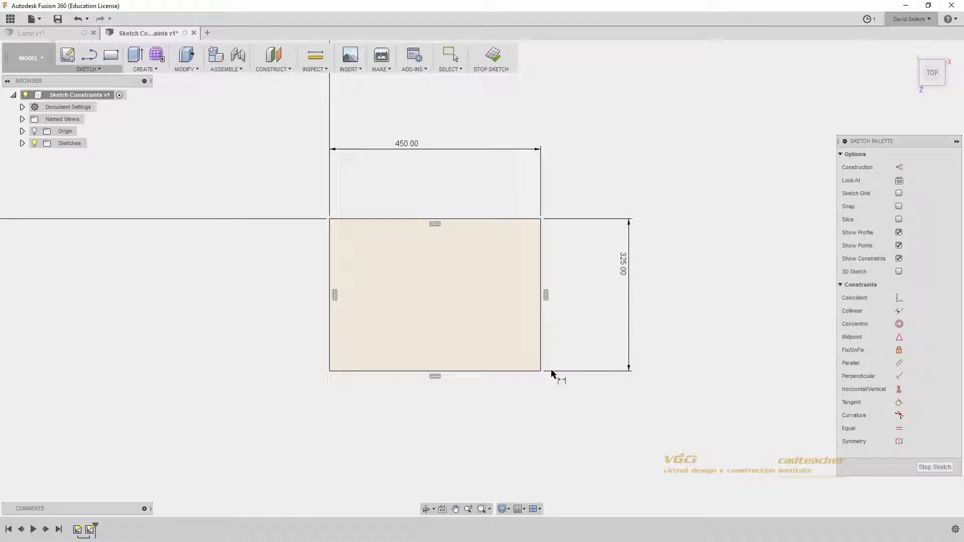
{"action": "key", "text": "Escape"}
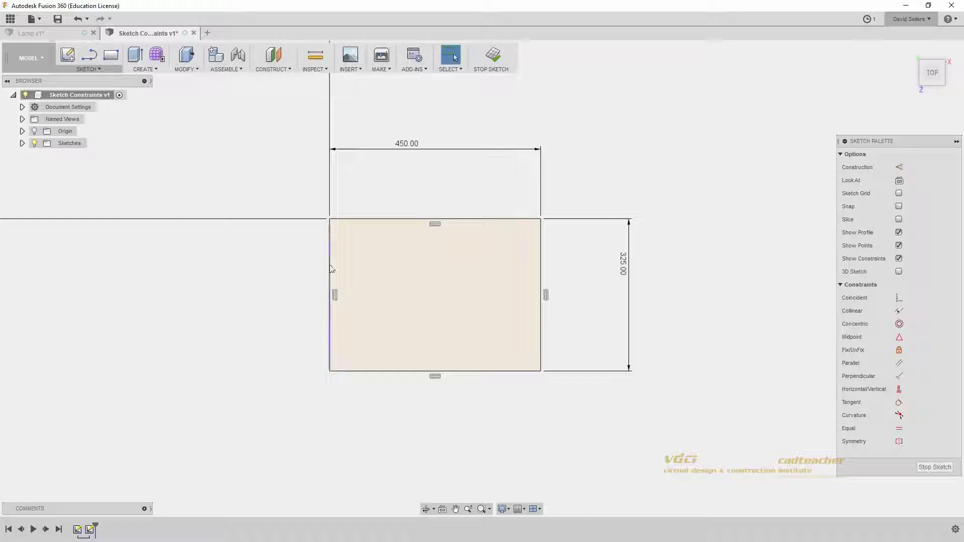
Step: Delete the leftover origin-distance lines, move the rectangle, and window-select it with its dimensions
{"action": "left_click", "coordinate": [330, 281]}
{"action": "left_click", "coordinate": [282, 267]}
{"action": "left_click_drag", "start_coordinate": [355, 112], "coordinate": [262, 247]}
{"action": "key", "text": "Delete"}
{"action": "key", "text": "Delete"}
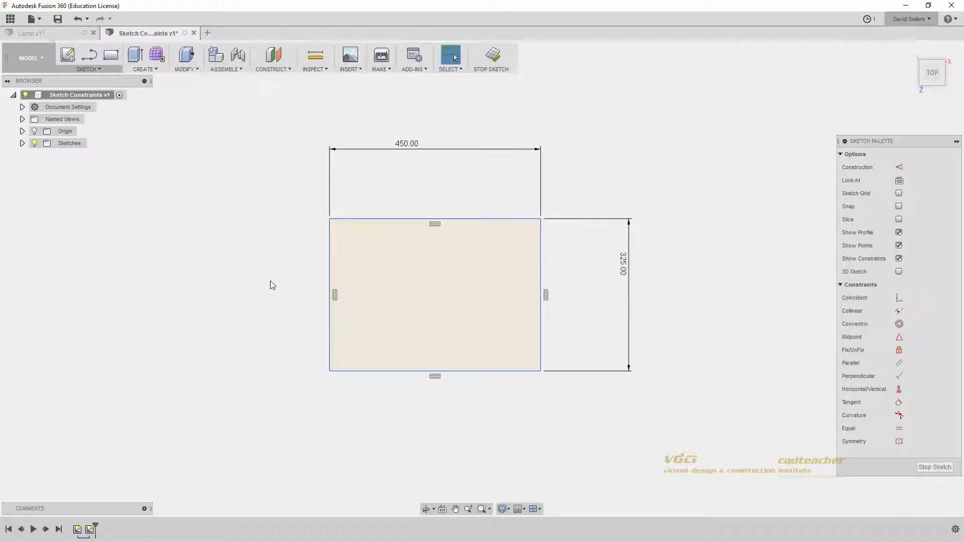
{"action": "left_click_drag", "start_coordinate": [371, 219], "coordinate": [459, 276]}
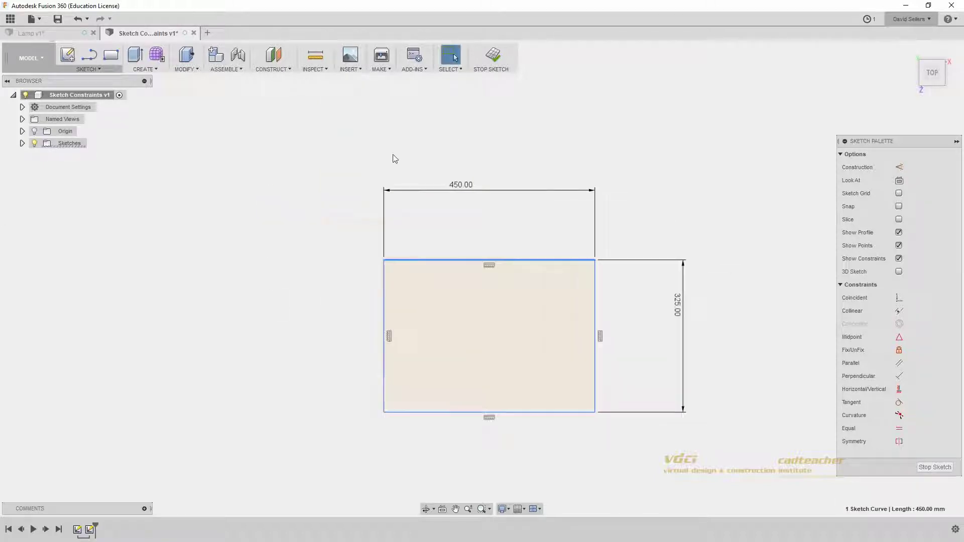
{"action": "left_click_drag", "start_coordinate": [384, 327], "coordinate": [318, 293]}
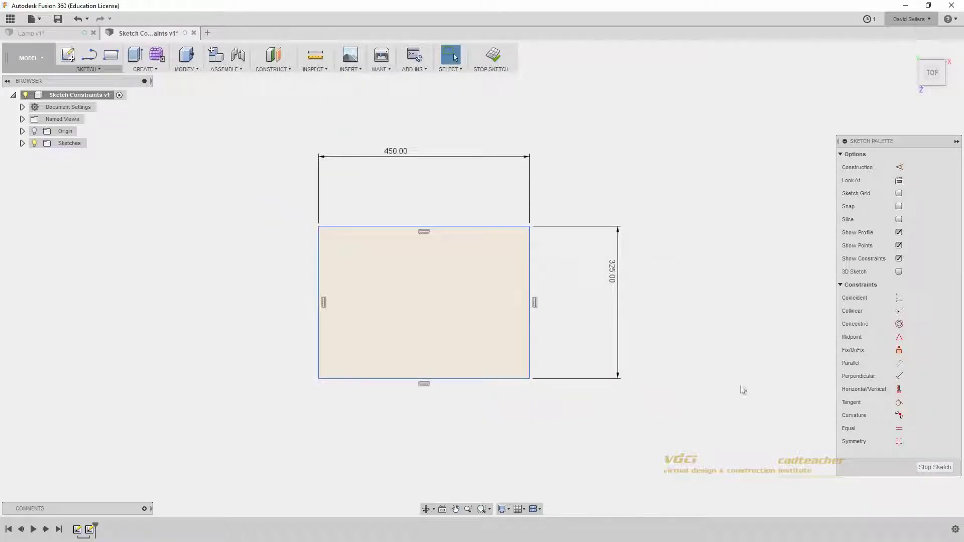
{"action": "key", "text": "ctrl"}
{"action": "key", "text": "ctrl"}
{"action": "left_click_drag", "start_coordinate": [723, 395], "coordinate": [208, 209]}
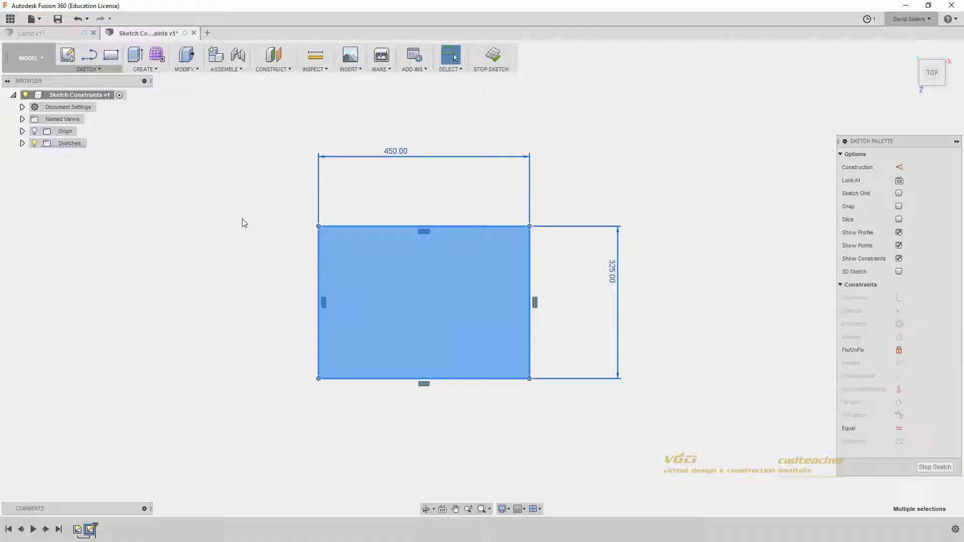
Step: Fix the rectangle geometry in place, reselect it, then unfix it so it can move
{"action": "left_click", "coordinate": [900, 351]}
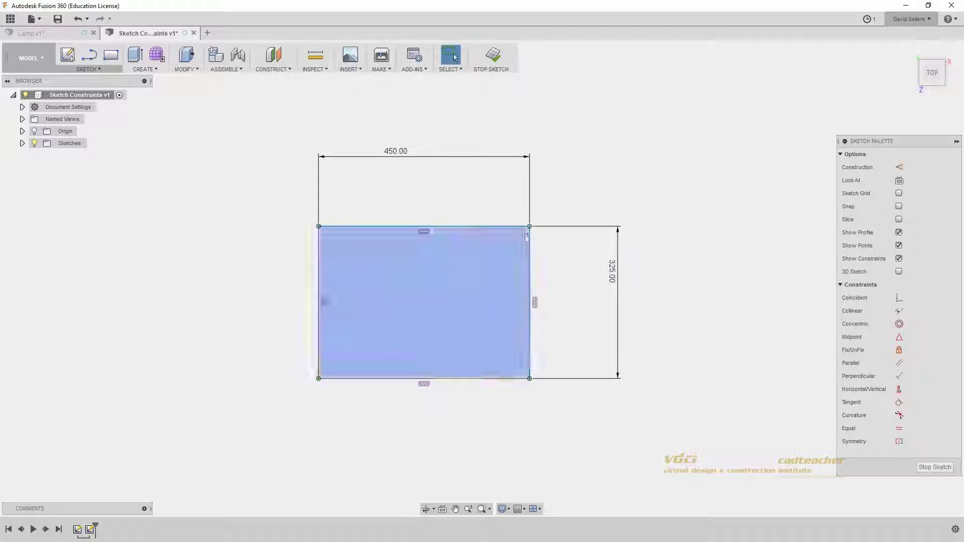
{"action": "left_click_drag", "start_coordinate": [274, 192], "coordinate": [719, 427]}
{"action": "left_click", "coordinate": [899, 350]}
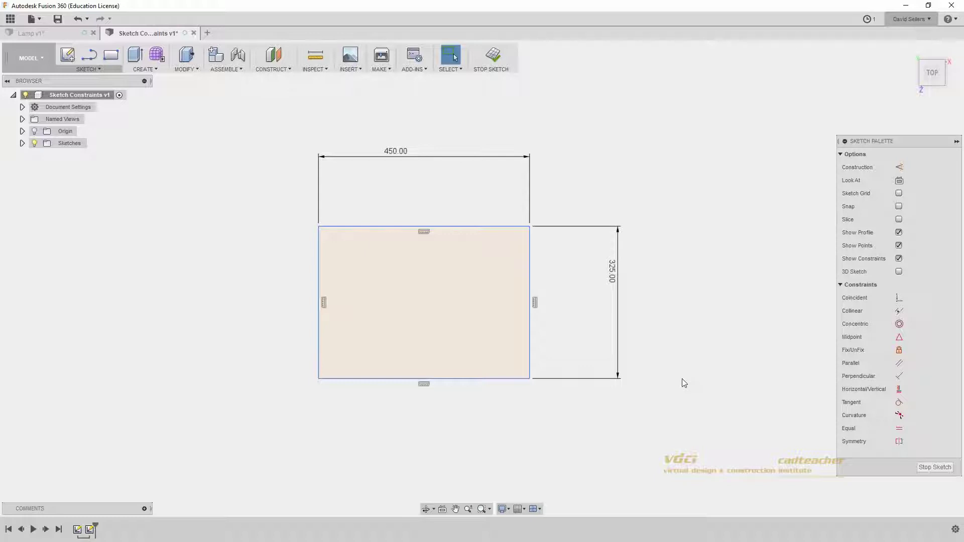
Step: Finish the rectangle sketch, list the Sketches in the Browser, and fit all sketches in view
{"action": "left_click", "coordinate": [491, 54]}
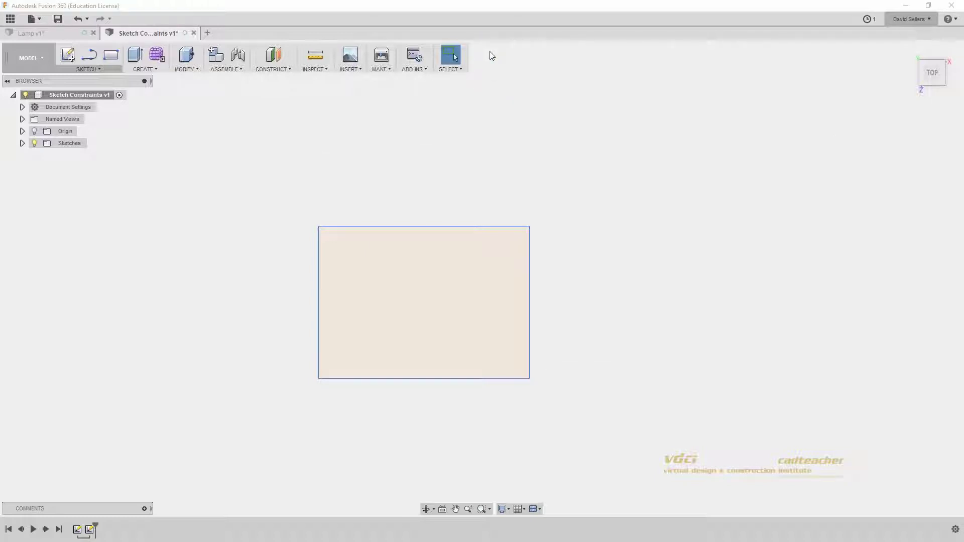
{"action": "left_click", "coordinate": [23, 143]}
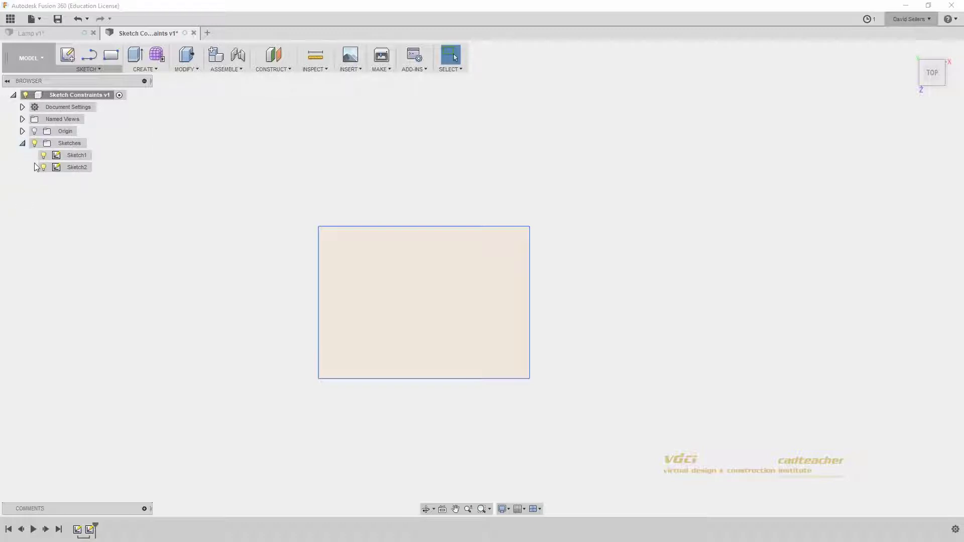
{"action": "middle_click", "coordinate": [163, 345]}
{"action": "middle_click", "coordinate": [163, 345]}
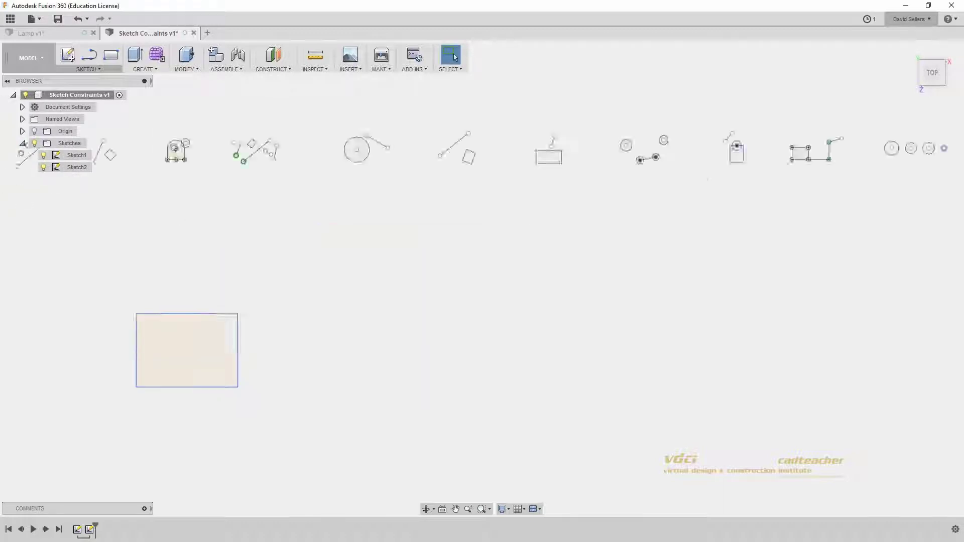
{"action": "middle_click", "coordinate": [165, 351]}
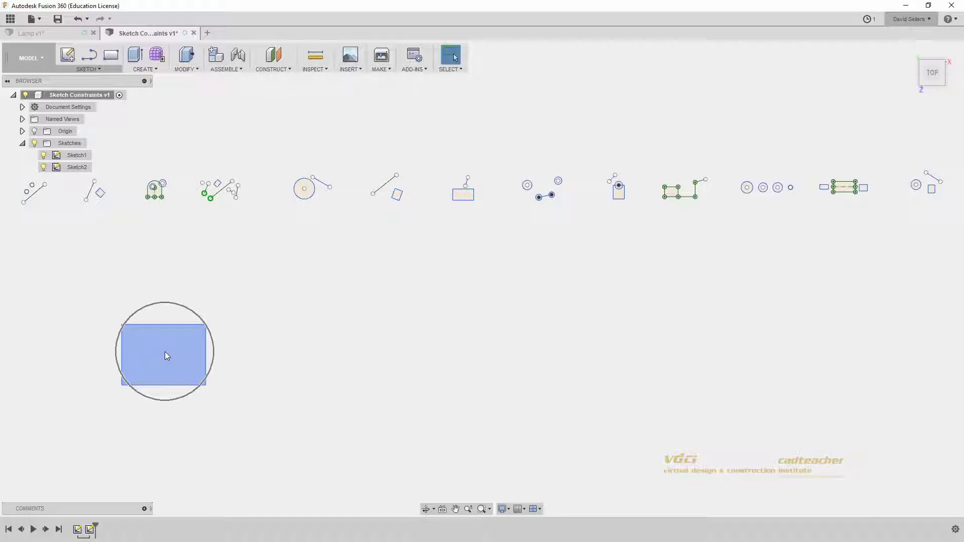
Step: Highlight Sketch2 and then Sketch1, and pan the sketches down and right
{"action": "left_click", "coordinate": [65, 169]}
{"action": "left_click", "coordinate": [84, 235]}
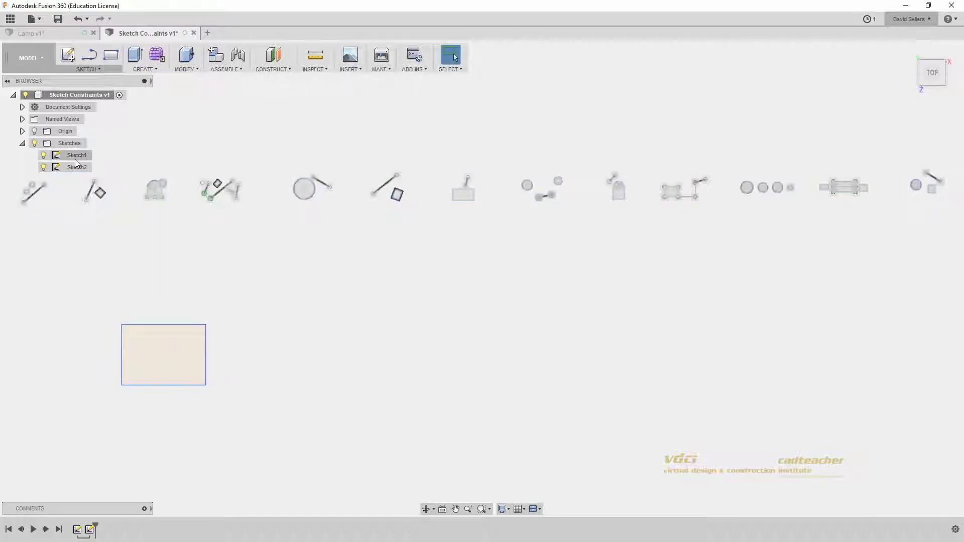
{"action": "key", "text": "ctrl"}
{"action": "left_click", "coordinate": [75, 158]}
{"action": "left_click", "coordinate": [156, 252]}
{"action": "middle_click_drag", "start_coordinate": [155, 253], "coordinate": [231, 282]}
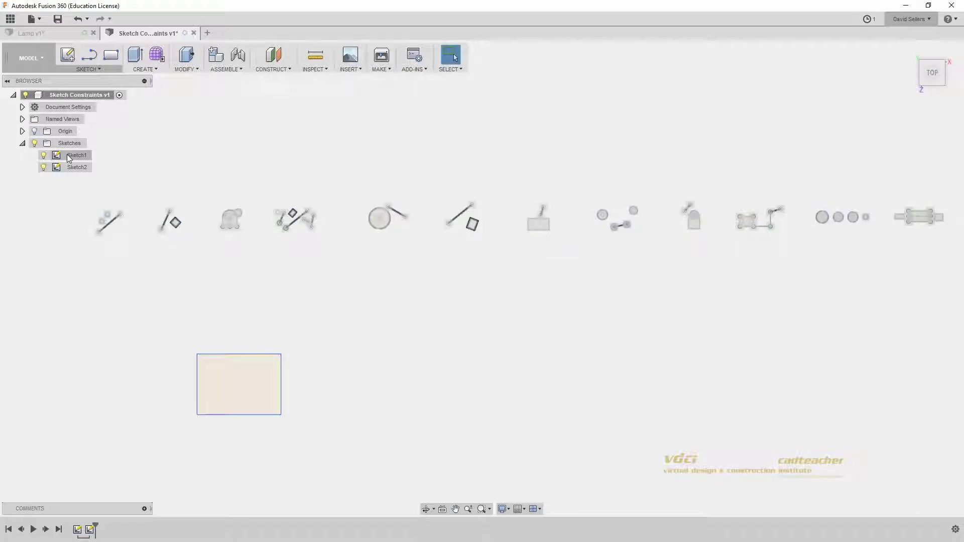
{"action": "key", "text": "ctrl"}
Step: Open Sketch1 for editing from the timeline, then minimize the Chrome project-videos page
{"action": "double_click", "coordinate": [78, 530]}
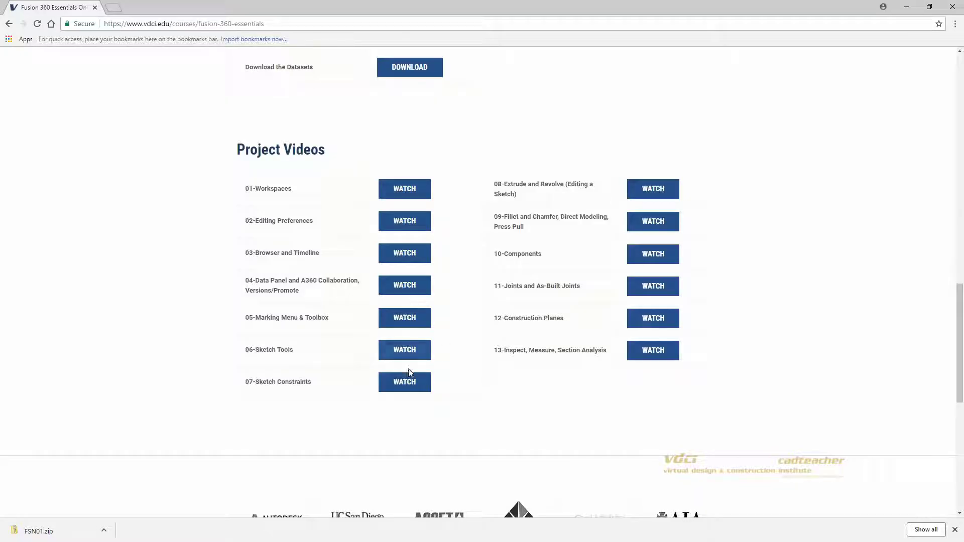
{"action": "left_click", "coordinate": [411, 387]}
{"action": "key", "text": "ctrl"}
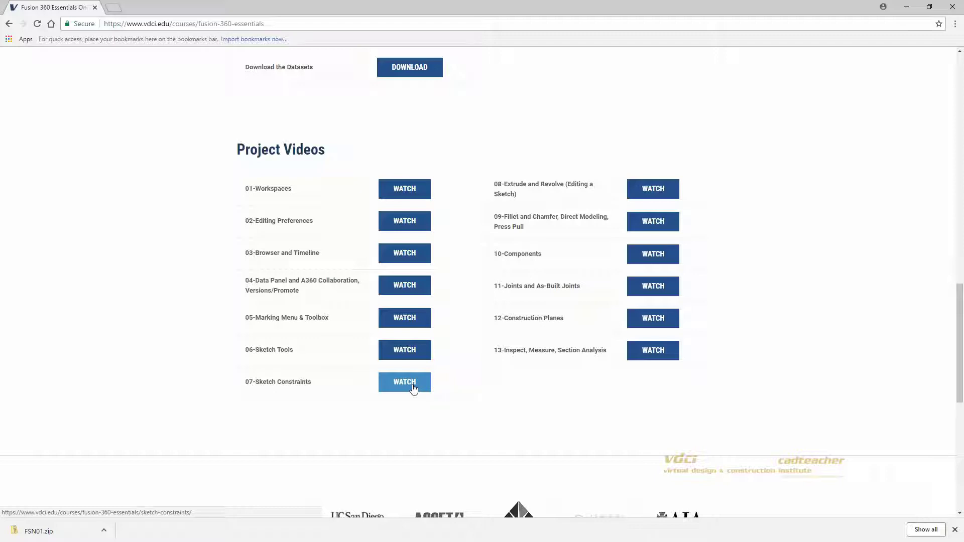
{"action": "left_click", "coordinate": [907, 5]}
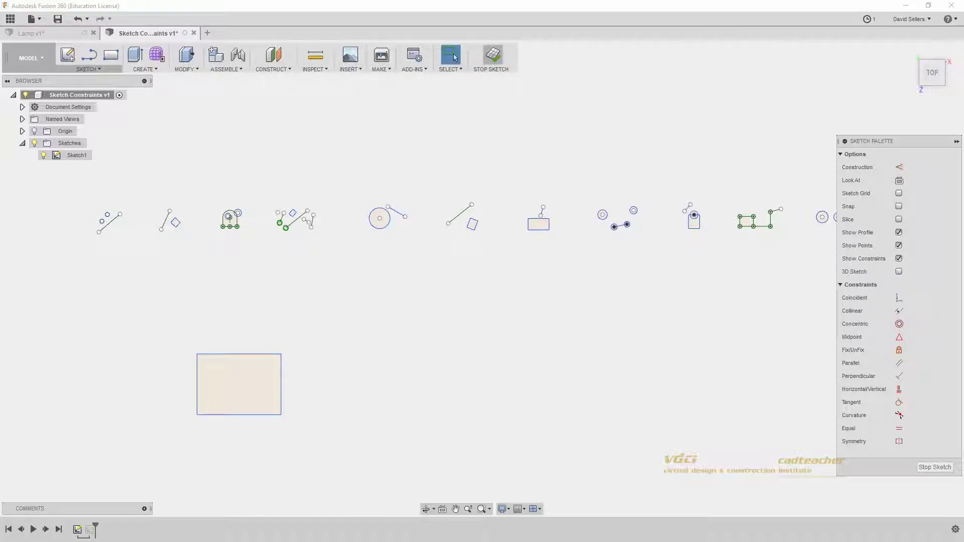
Step: Finish Sketch1, open Lamp - Assemble from the Data Panel, and close the panel
{"action": "left_click", "coordinate": [491, 56]}
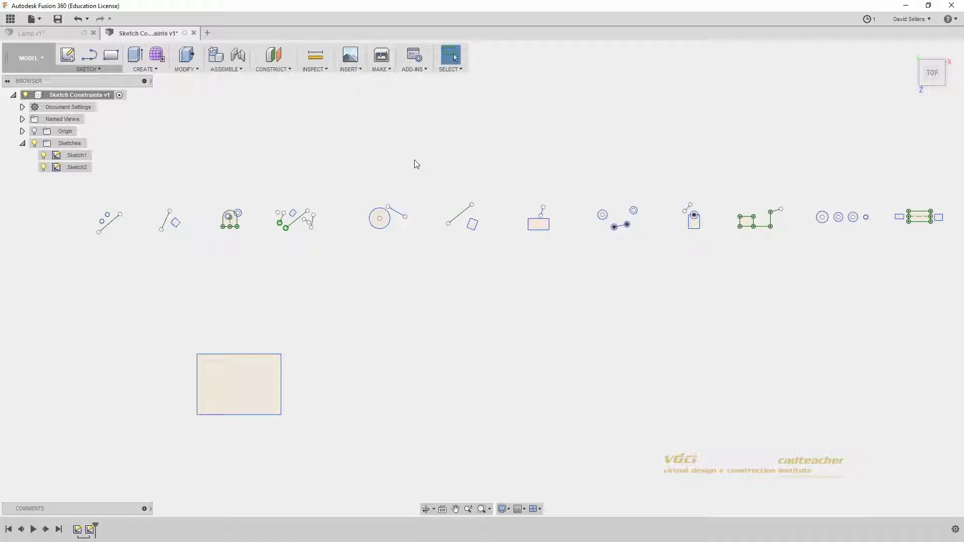
{"action": "key", "text": "ctrl"}
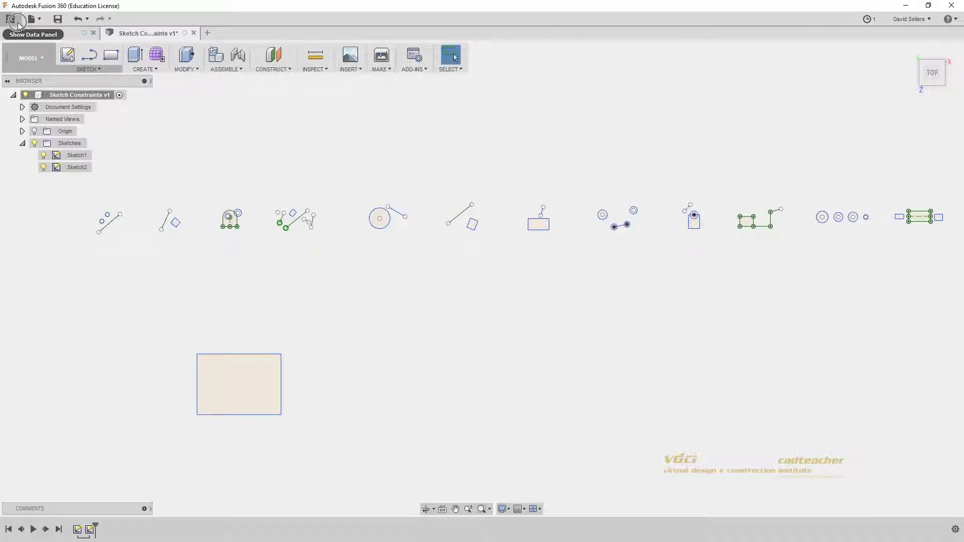
{"action": "left_click", "coordinate": [16, 23]}
{"action": "key", "text": "ctrl"}
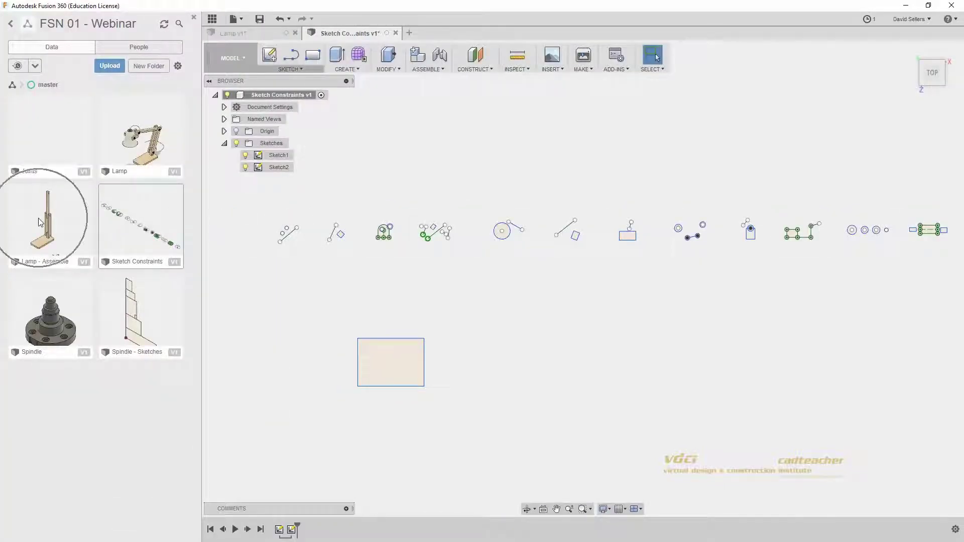
{"action": "double_click", "coordinate": [40, 223]}
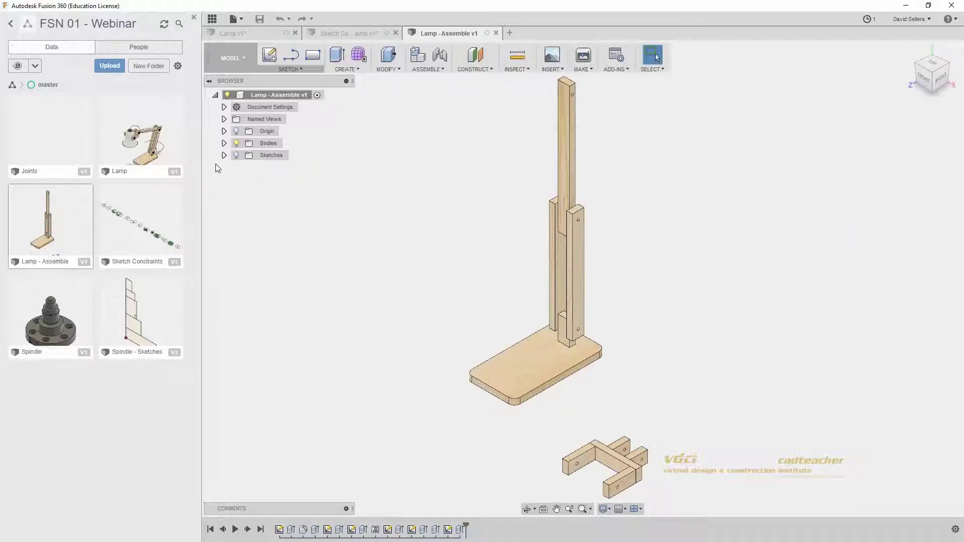
{"action": "left_click", "coordinate": [194, 18]}
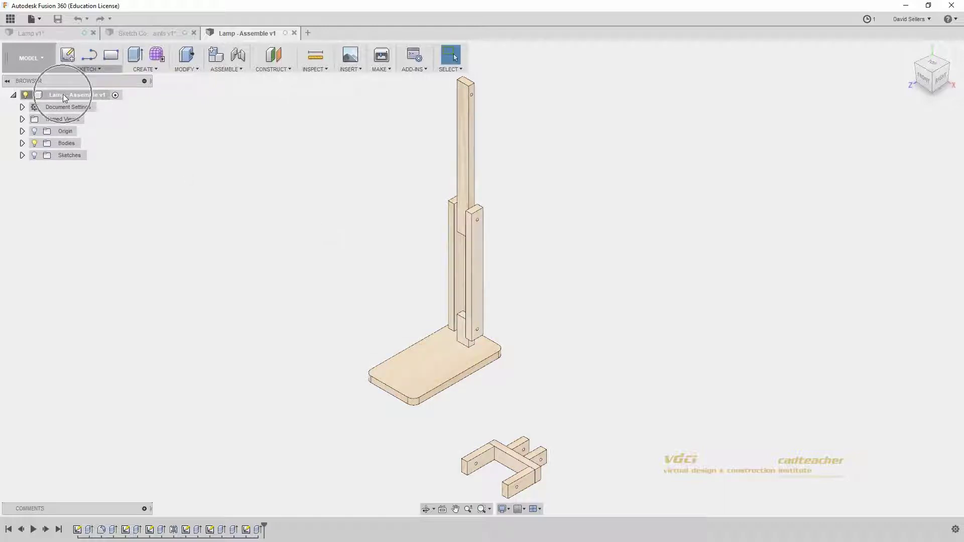
Step: Expand the Bodies folder and select Body1 and Body2 in the Browser
{"action": "left_click", "coordinate": [22, 143]}
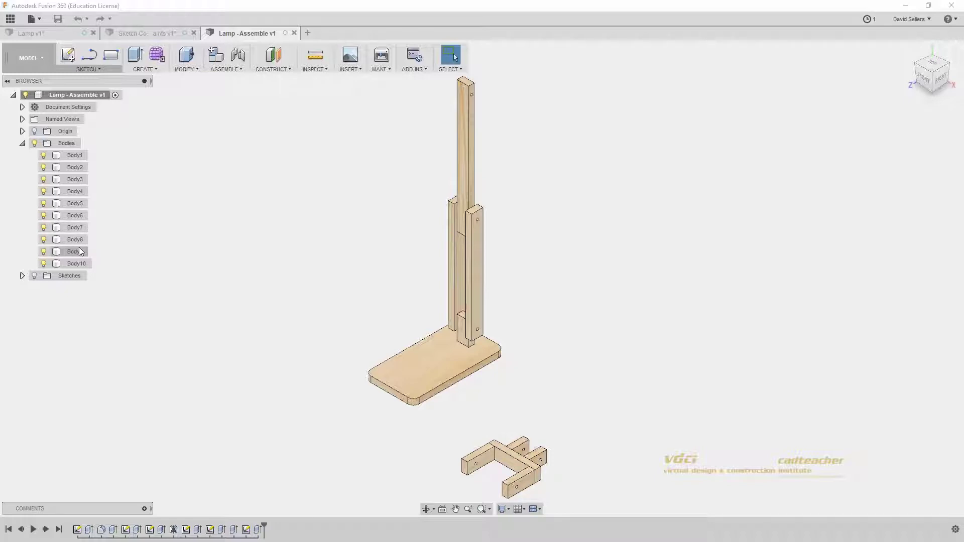
{"action": "left_click", "coordinate": [75, 155]}
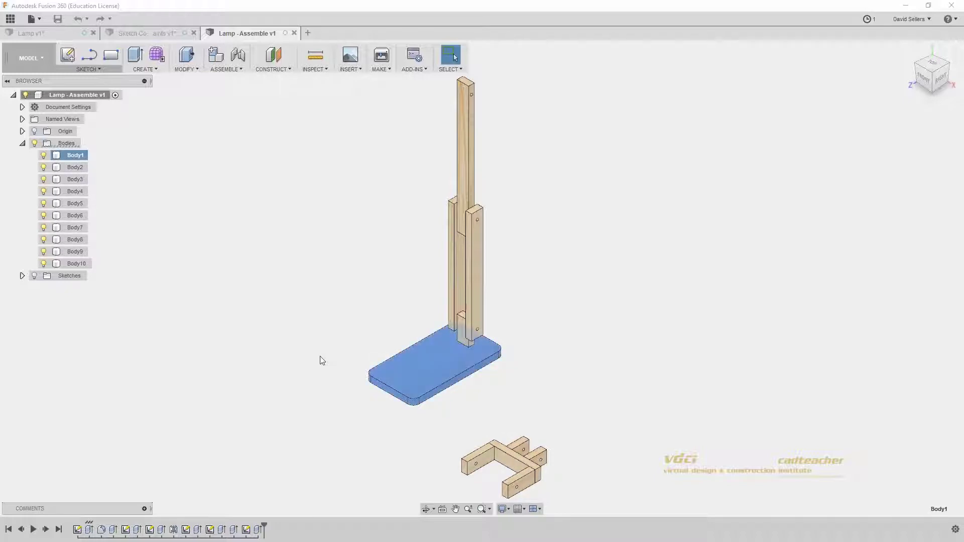
{"action": "scroll", "coordinate": [399, 381], "scroll_direction": "up", "scroll_amount": 3}
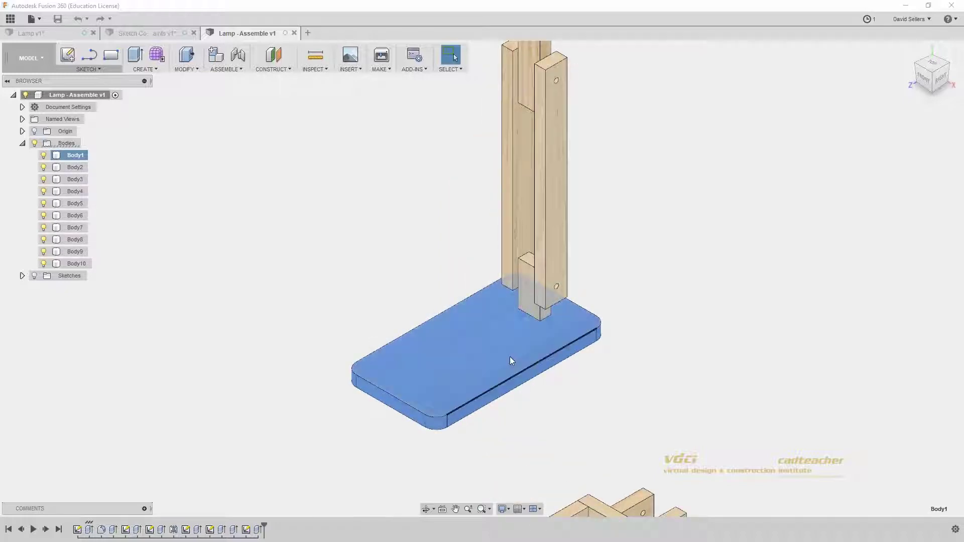
{"action": "left_click", "coordinate": [75, 167]}
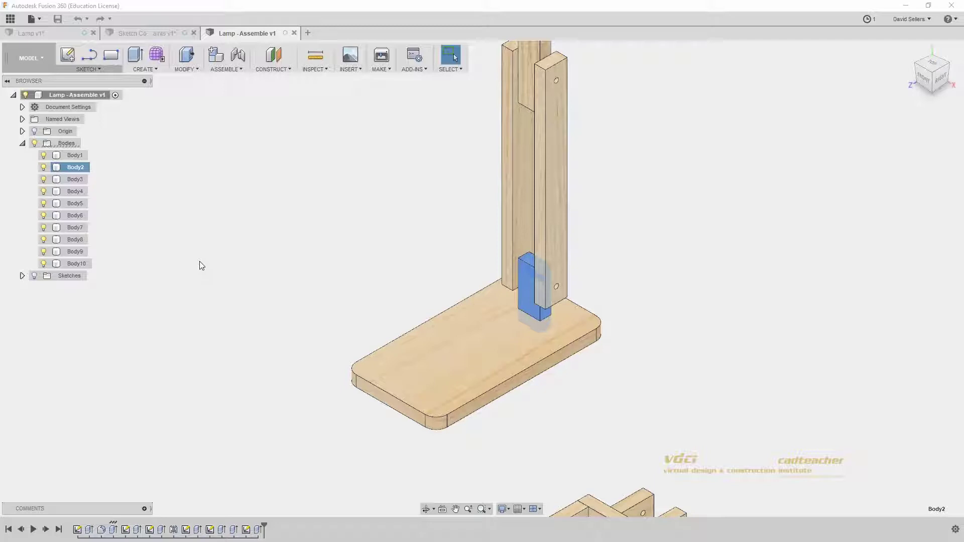
{"action": "left_click", "coordinate": [75, 155], "text": "ctrl"}
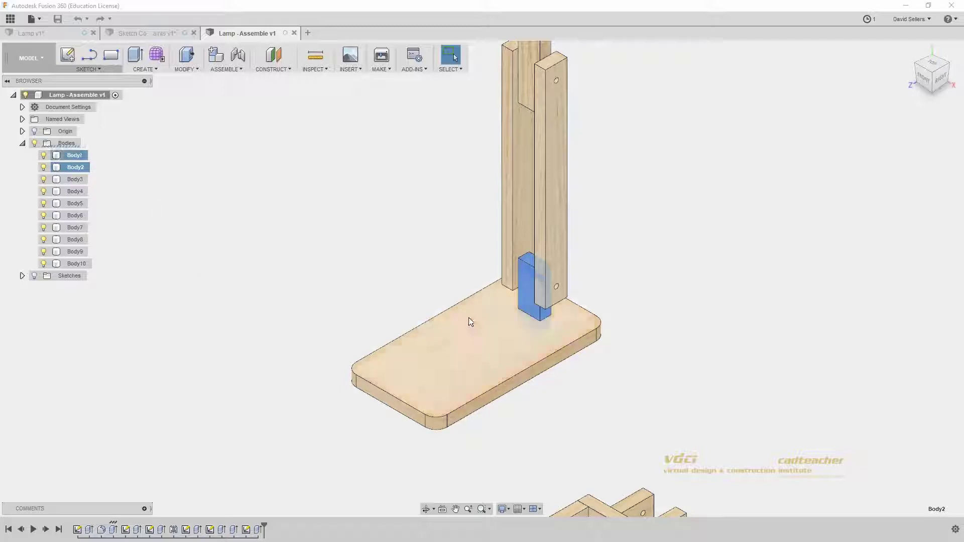
Step: Trial-move the base plate with Move (M), undo it with Ctrl+Z, and select the front upright
{"action": "left_click", "coordinate": [463, 339]}
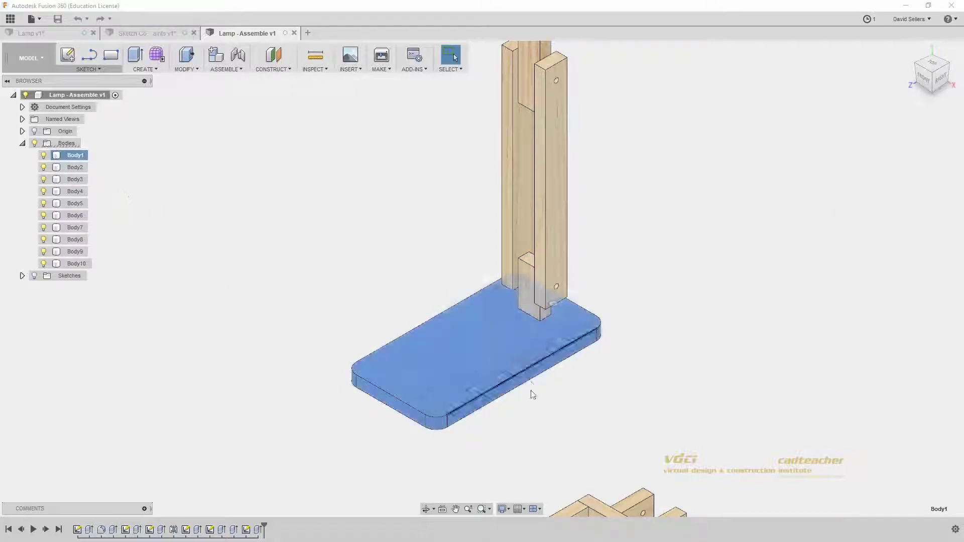
{"action": "key", "text": "m"}
{"action": "left_click_drag", "start_coordinate": [516, 259], "coordinate": [516, 319]}
{"action": "key", "text": "Return"}
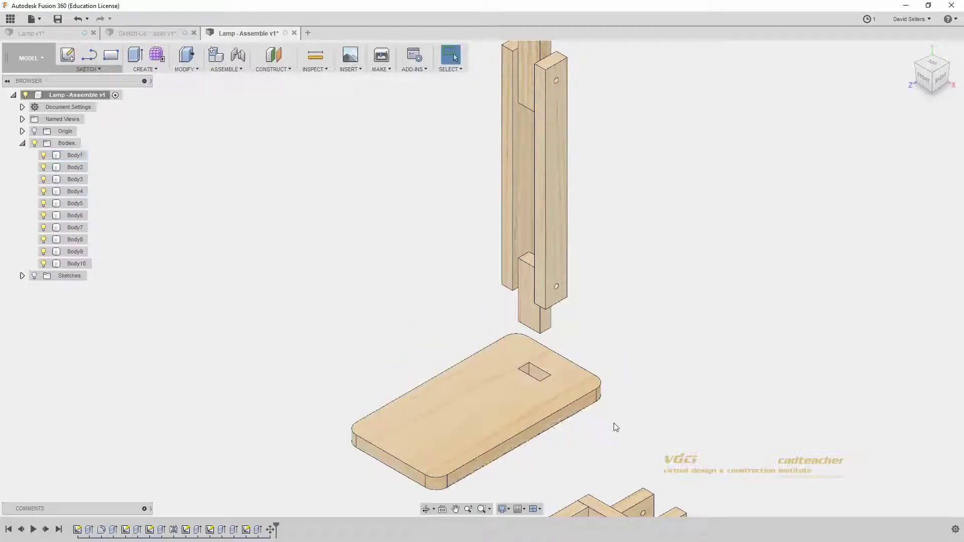
{"action": "key", "text": "ctrl+z"}
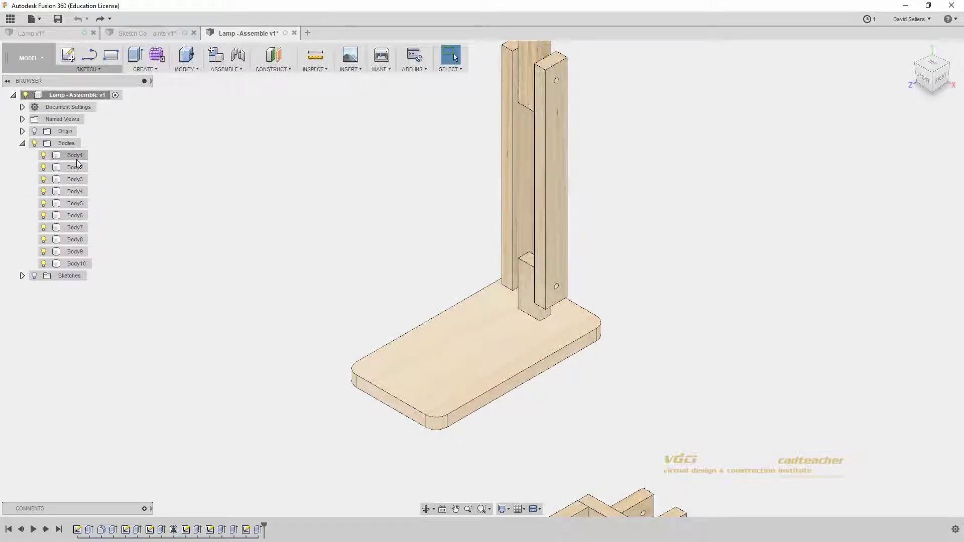
{"action": "left_click_drag", "start_coordinate": [223, 184], "coordinate": [334, 249]}
{"action": "scroll", "coordinate": [388, 379], "scroll_direction": "down", "scroll_amount": 5}
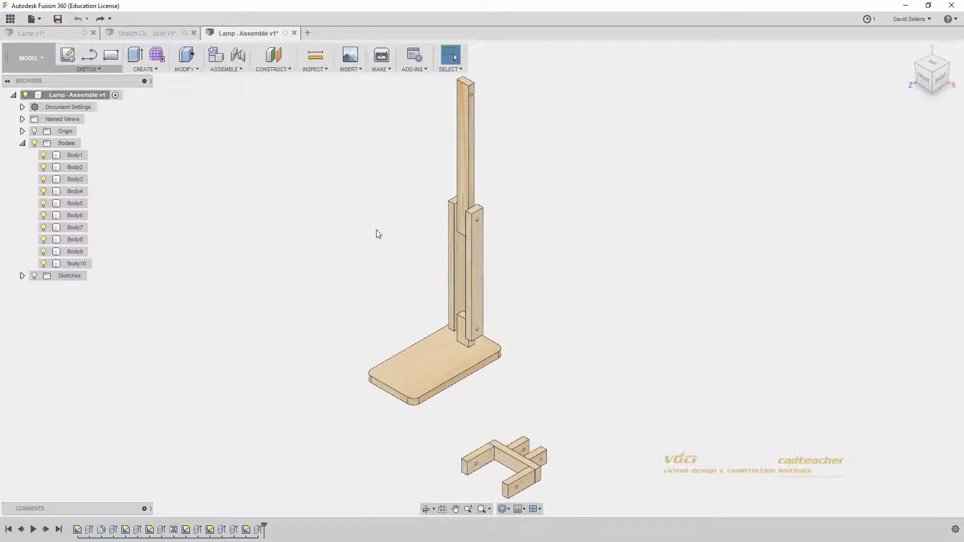
{"action": "left_click", "coordinate": [485, 334]}
{"action": "left_click", "coordinate": [477, 223]}
{"action": "left_click", "coordinate": [231, 70]}
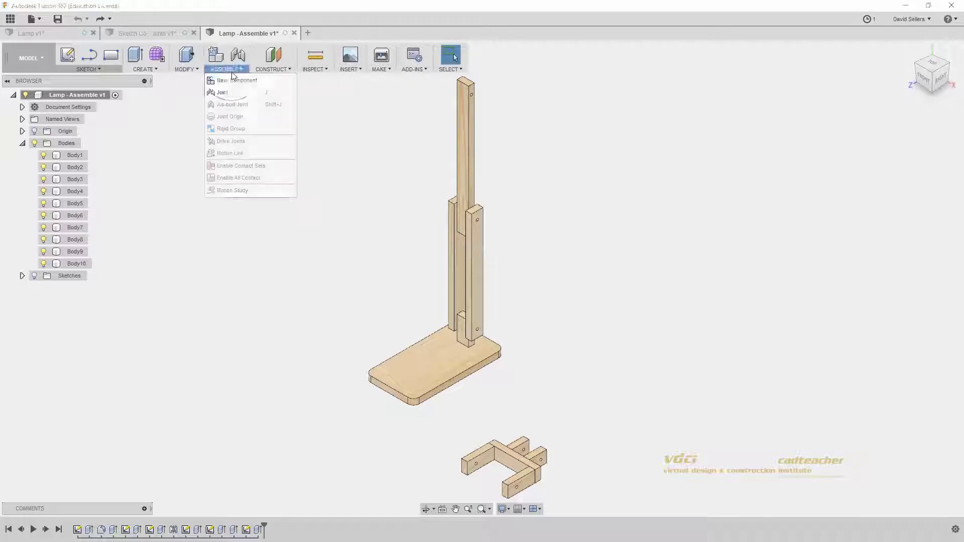
{"action": "left_click", "coordinate": [224, 94]}
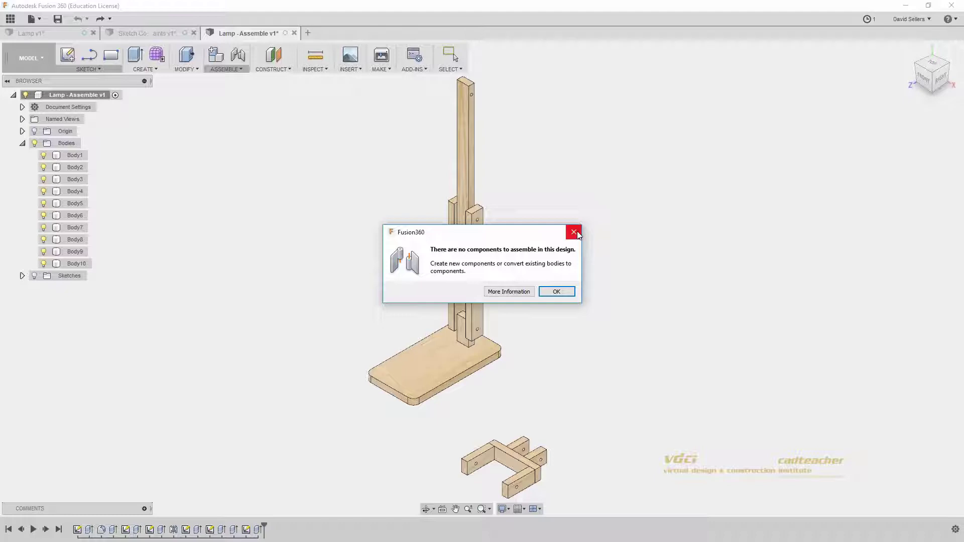
{"action": "left_click", "coordinate": [574, 232]}
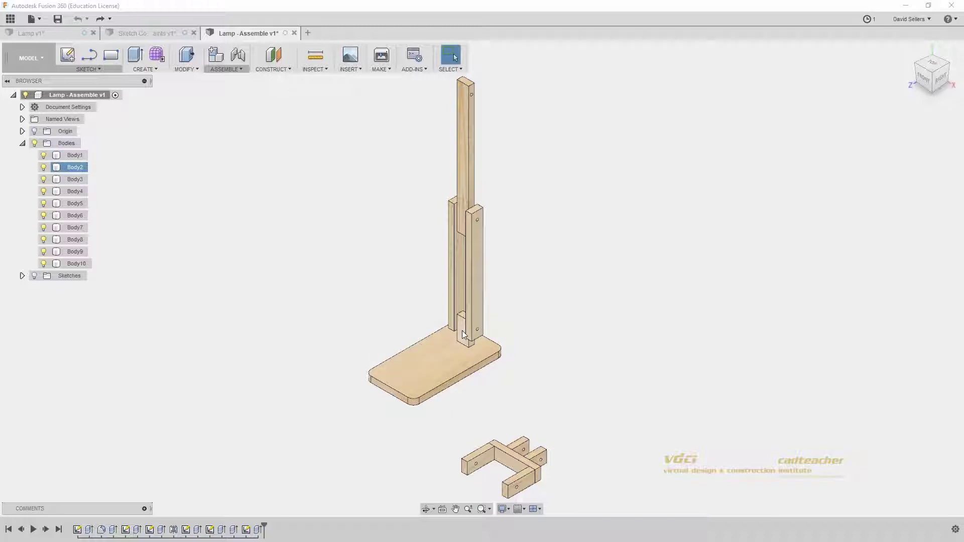
{"action": "left_click", "coordinate": [71, 157]}
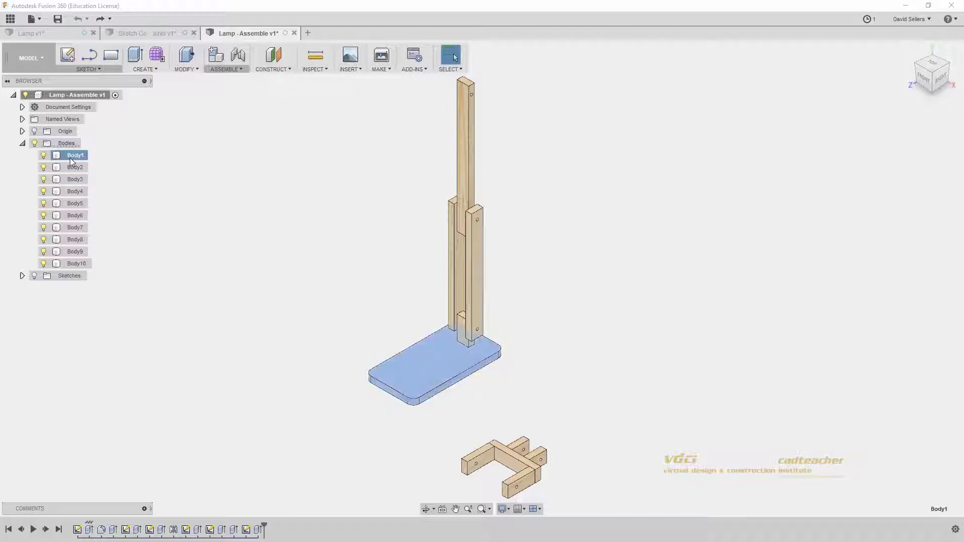
{"action": "left_click", "coordinate": [71, 170]}
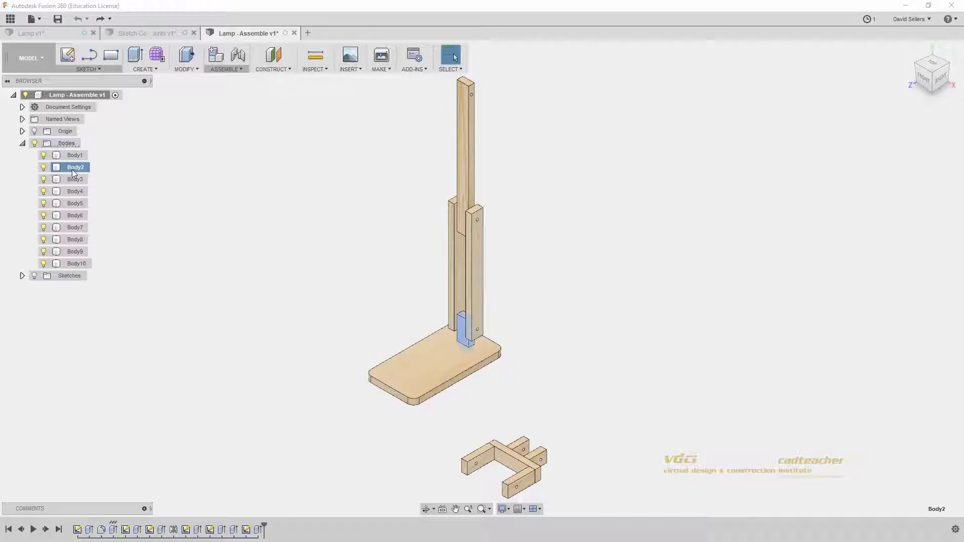
{"action": "left_click", "coordinate": [73, 158]}
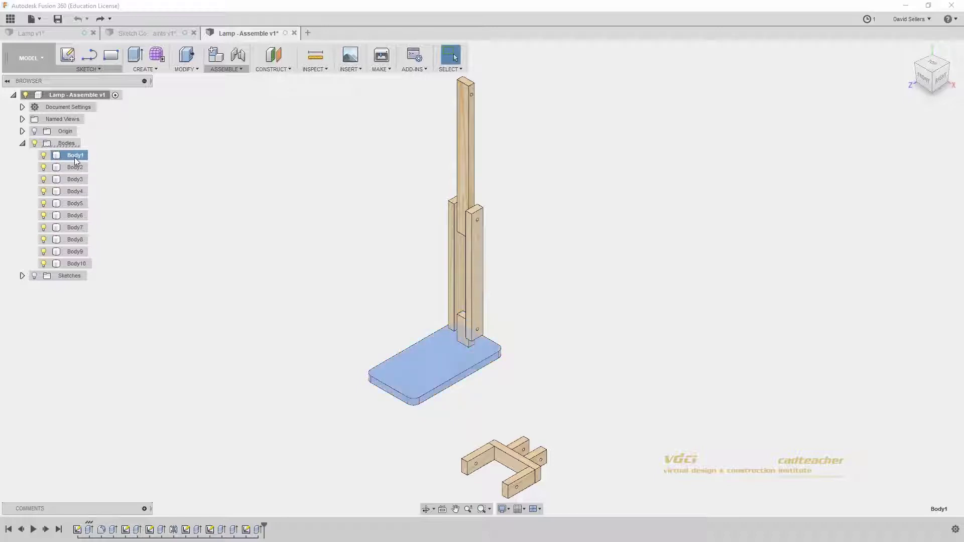
Step: Convert Body1 into its own component with Create Components from Bodies
{"action": "right_click", "coordinate": [75, 158]}
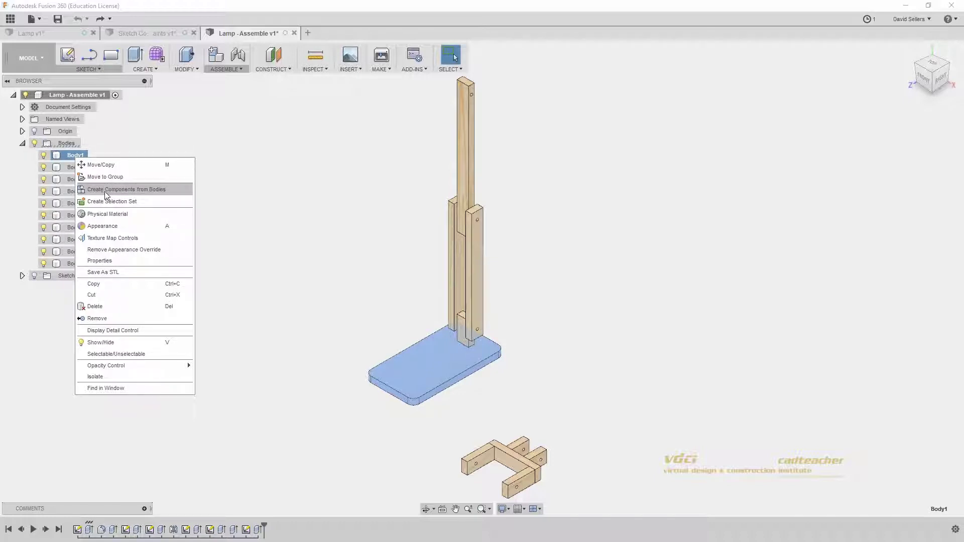
{"action": "left_click", "coordinate": [148, 191]}
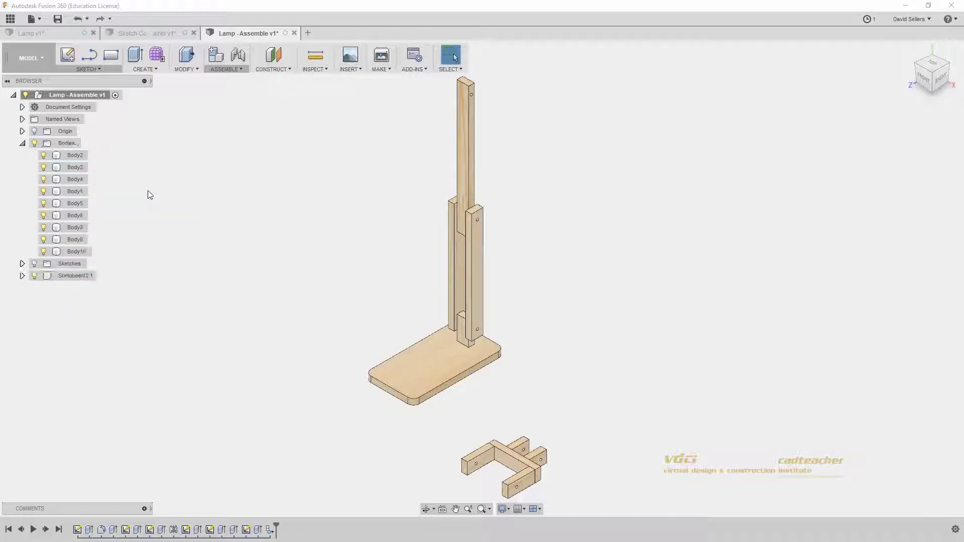
Step: Rename Component2:1 to 'Base' and expand Base:1 to show Body1 in its Bodies folder
{"action": "left_click", "coordinate": [71, 277]}
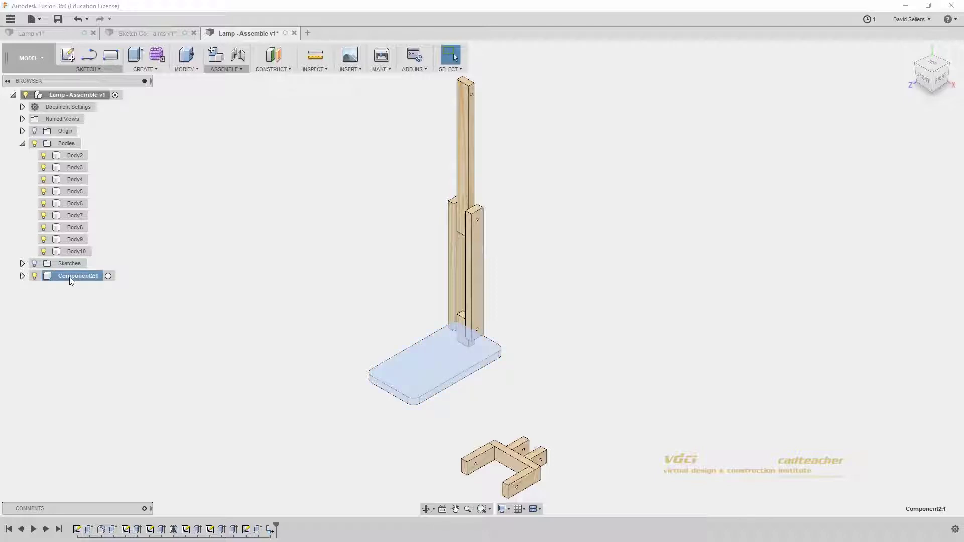
{"action": "double_click", "coordinate": [70, 277]}
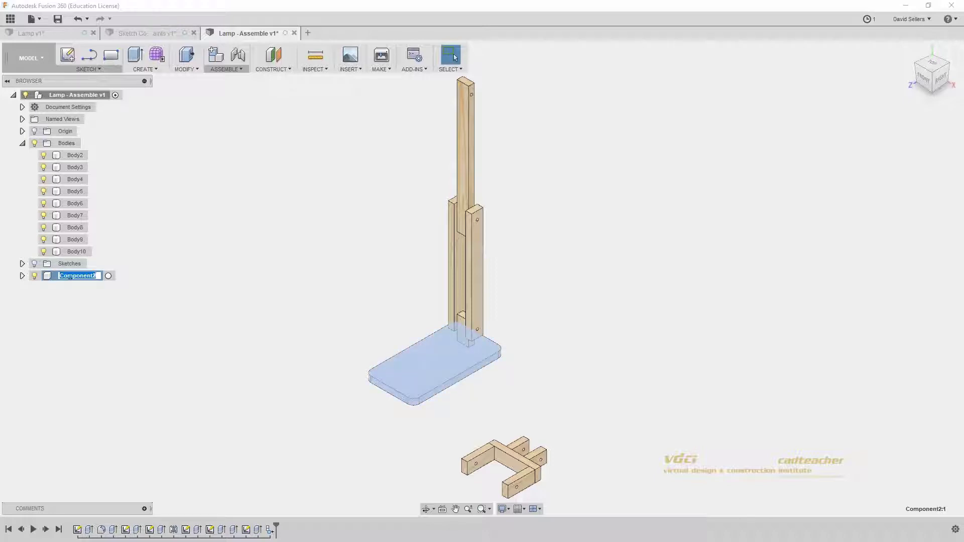
{"action": "type", "text": "Base"}
{"action": "key", "text": "Return"}
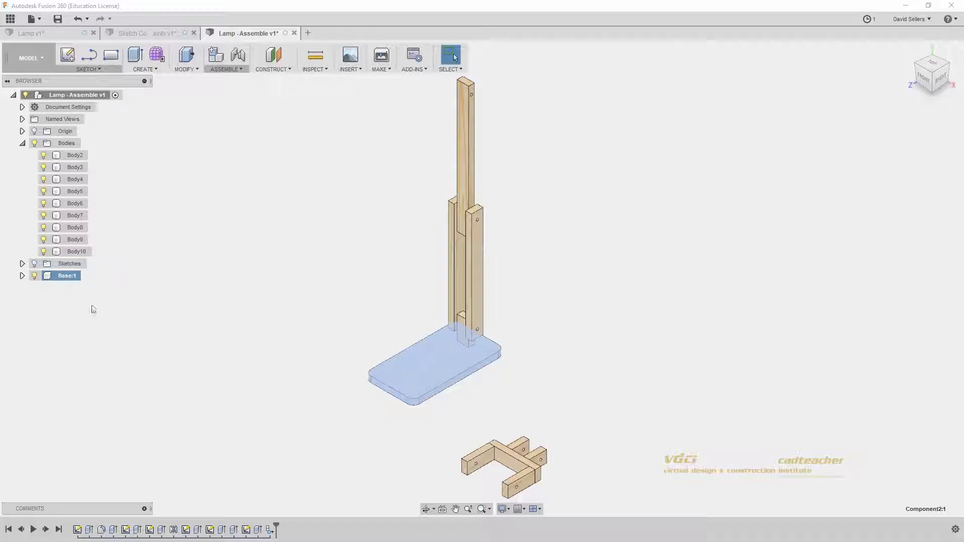
{"action": "left_click", "coordinate": [22, 276]}
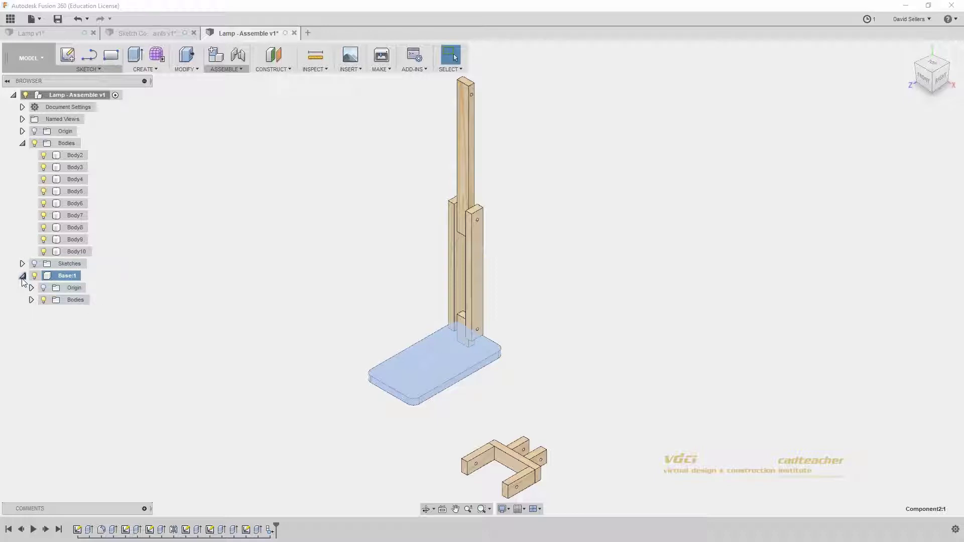
{"action": "left_click", "coordinate": [31, 300]}
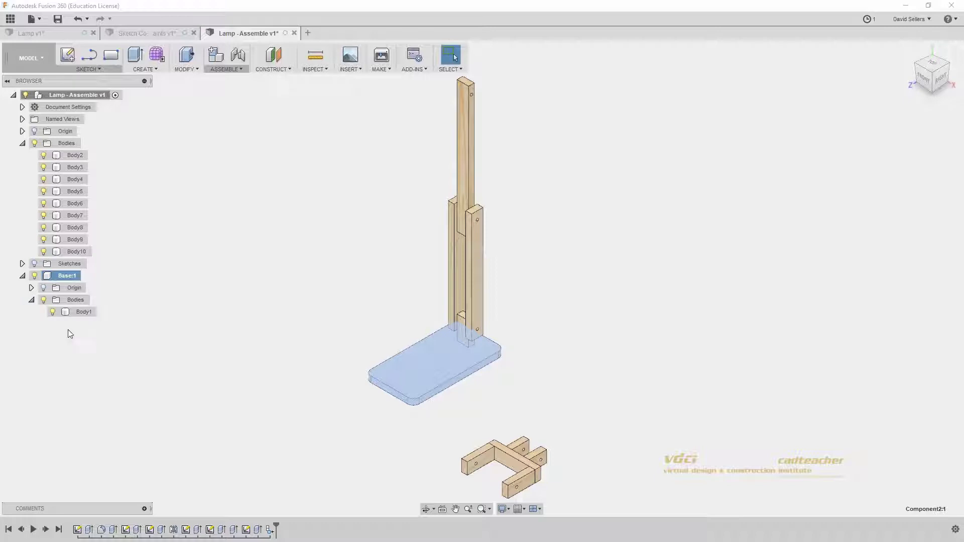
{"action": "left_click", "coordinate": [90, 315]}
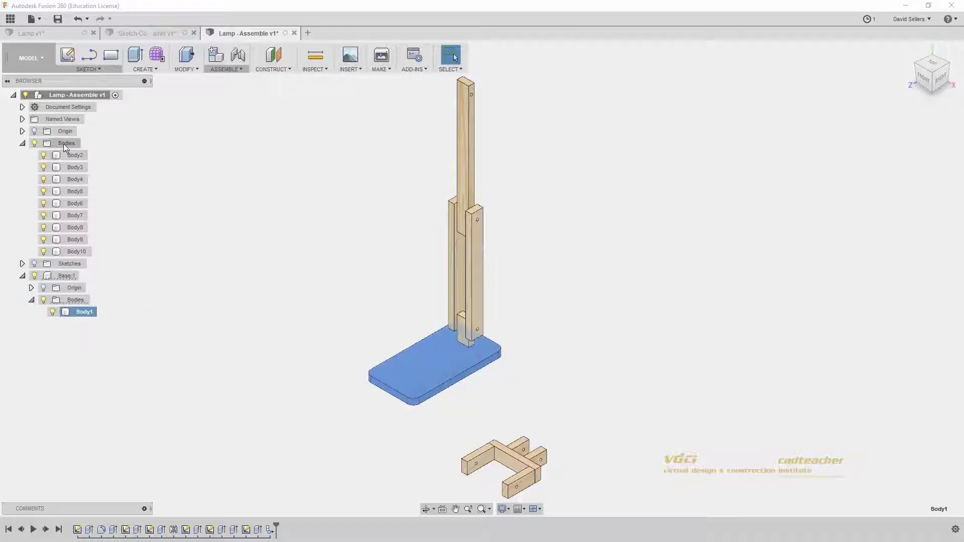
{"action": "left_click", "coordinate": [67, 276]}
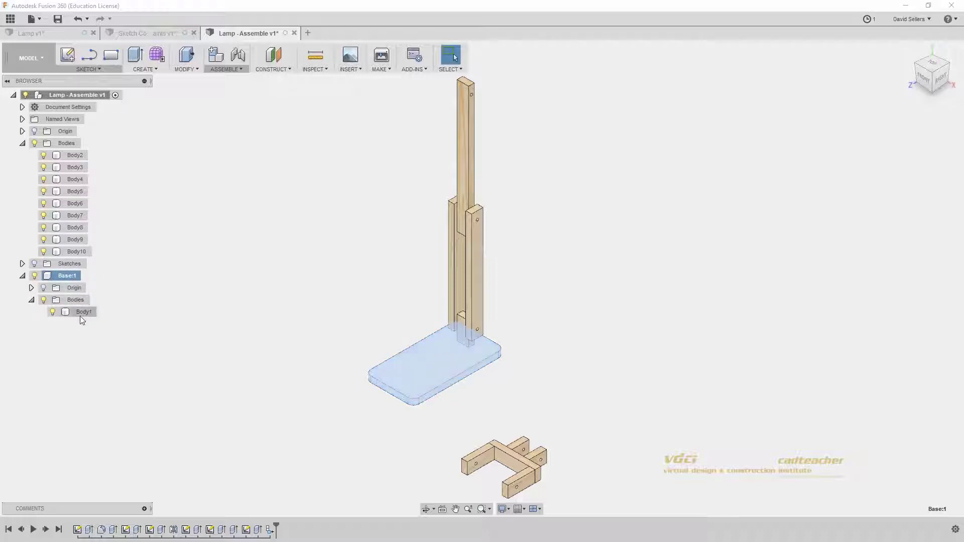
{"action": "key", "text": "ctrl+z"}
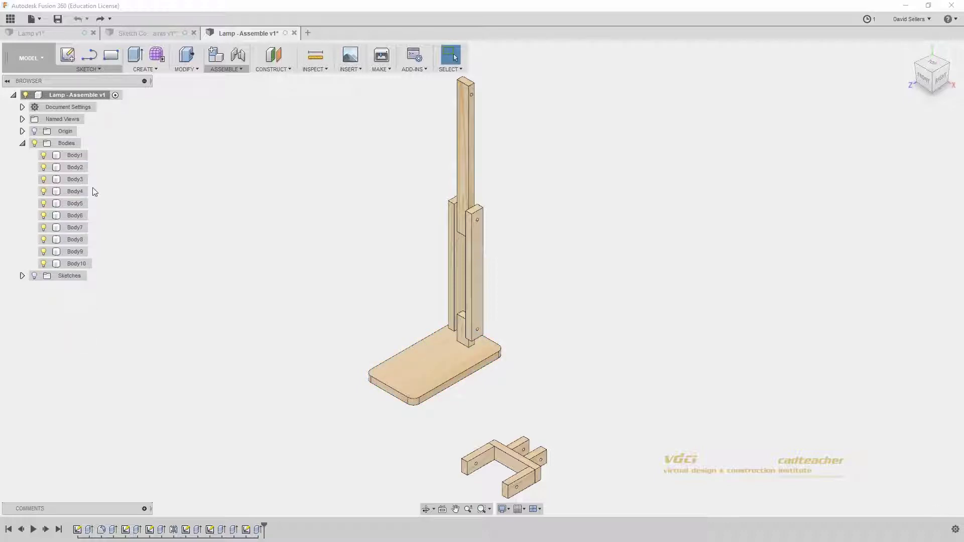
{"action": "left_click", "coordinate": [78, 156]}
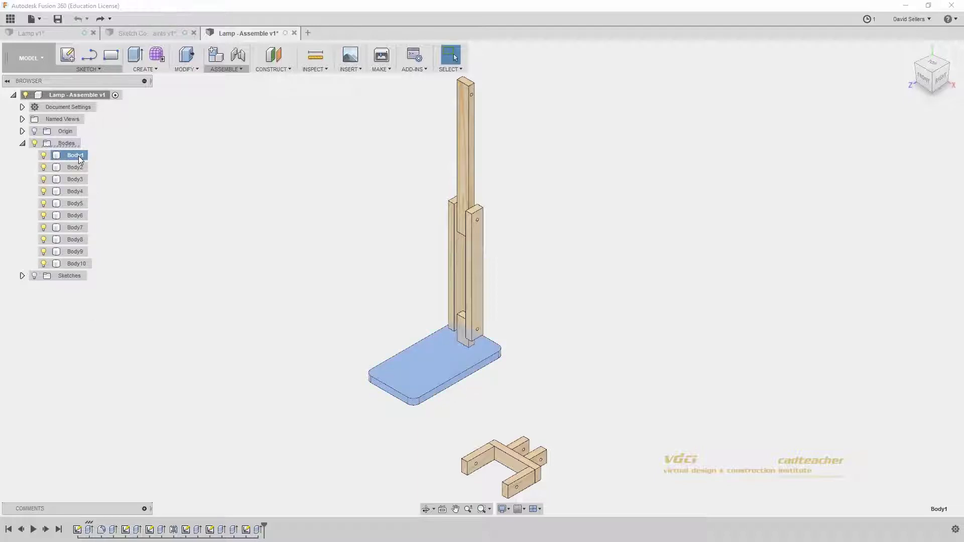
{"action": "right_click", "coordinate": [79, 157]}
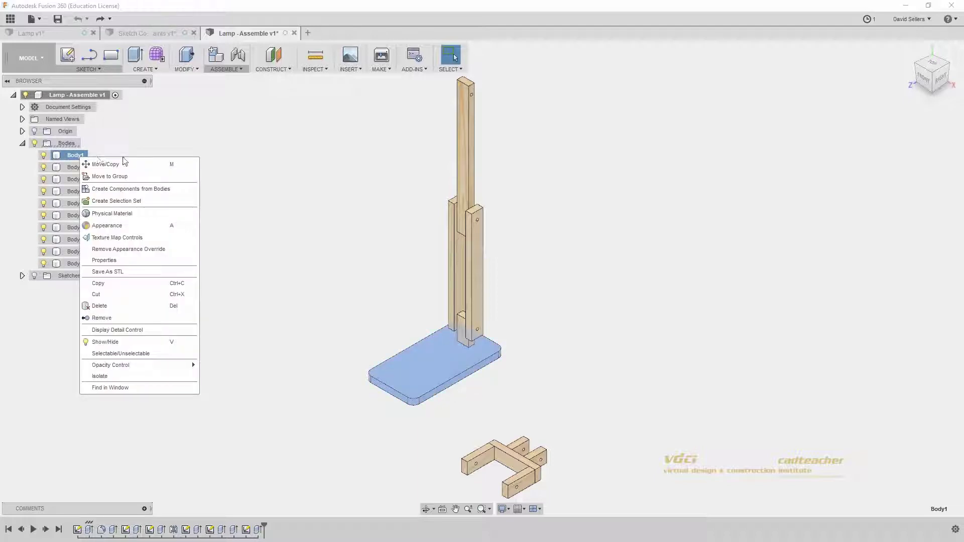
{"action": "left_click", "coordinate": [129, 195]}
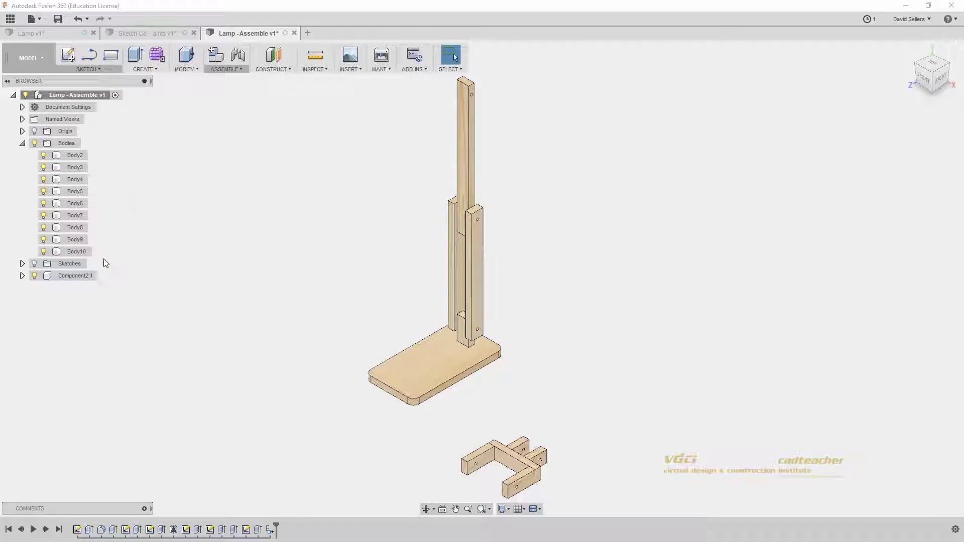
{"action": "left_click", "coordinate": [68, 278]}
{"action": "right_click", "coordinate": [69, 278]}
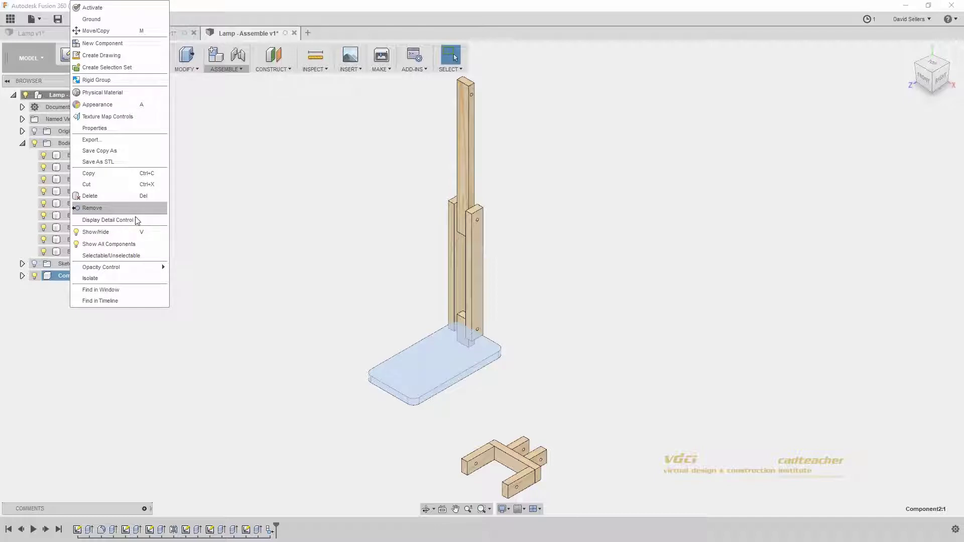
{"action": "key", "text": "Escape"}
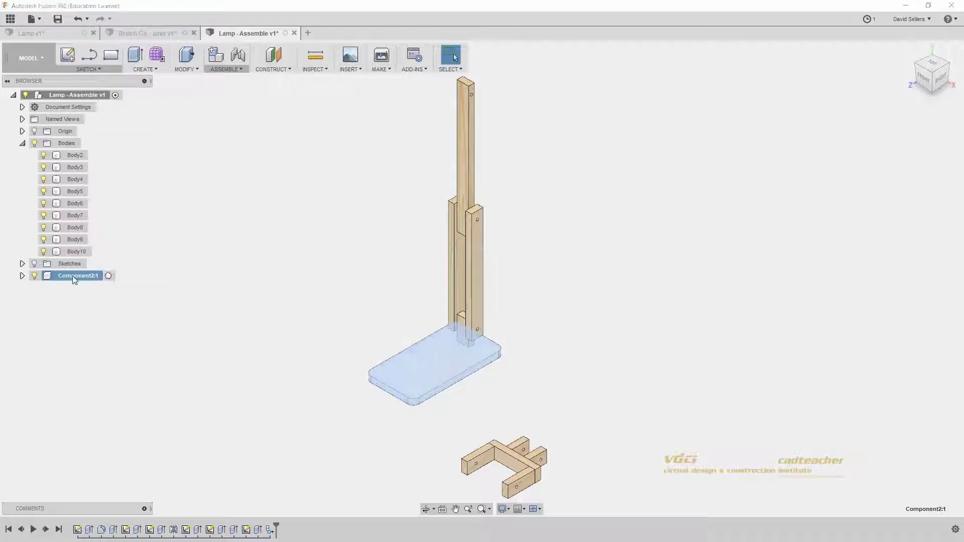
{"action": "double_click", "coordinate": [76, 275]}
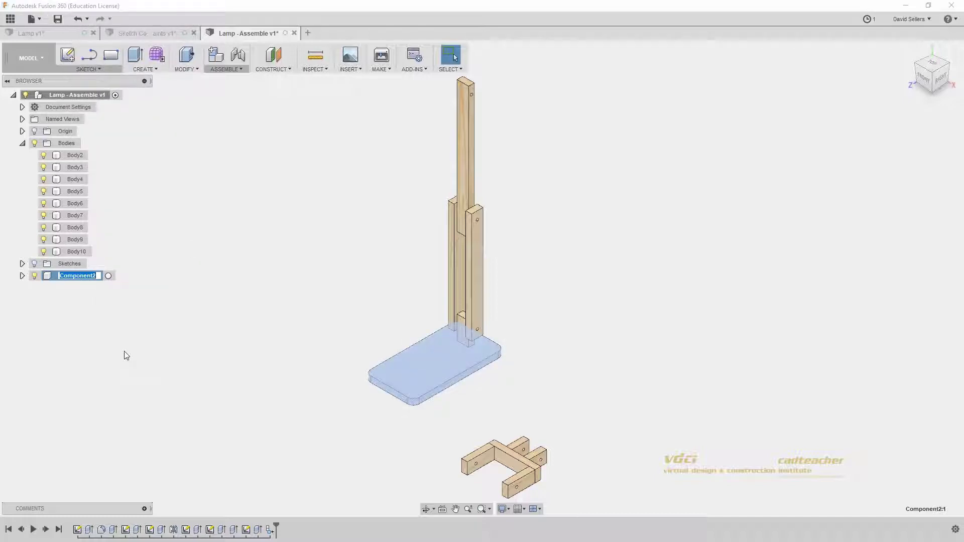
{"action": "type", "text": "Base"}
{"action": "key", "text": "Return"}
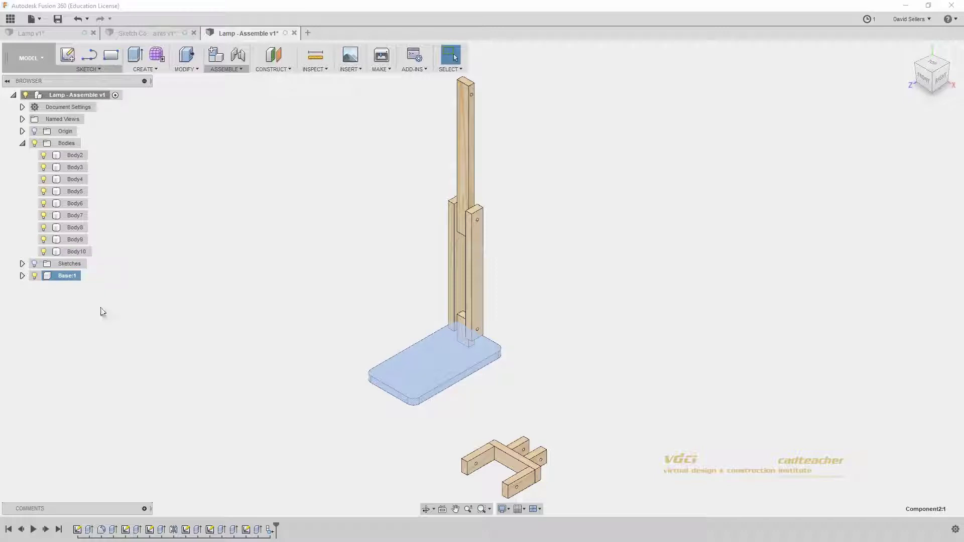
{"action": "left_click", "coordinate": [102, 312]}
{"action": "left_click", "coordinate": [22, 276]}
{"action": "left_click", "coordinate": [32, 300]}
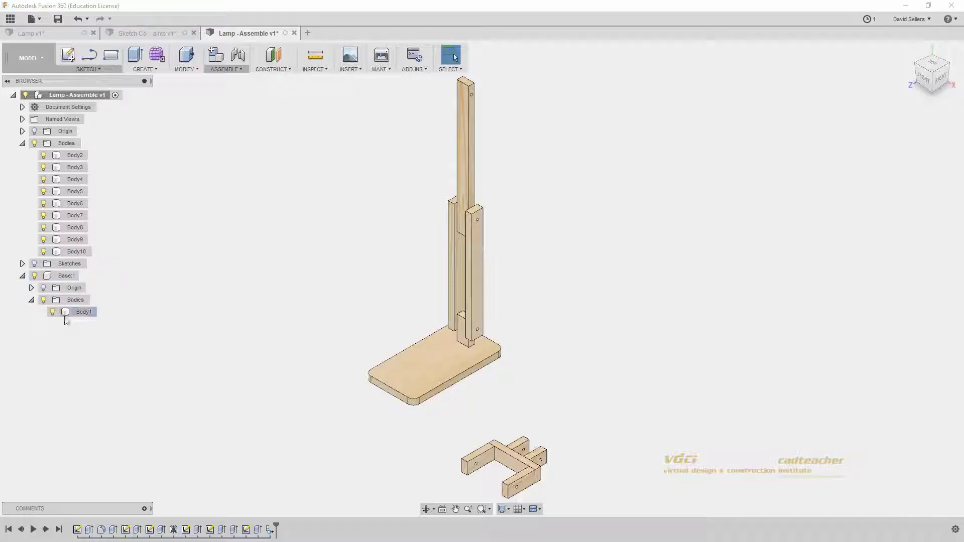
{"action": "left_click", "coordinate": [81, 311]}
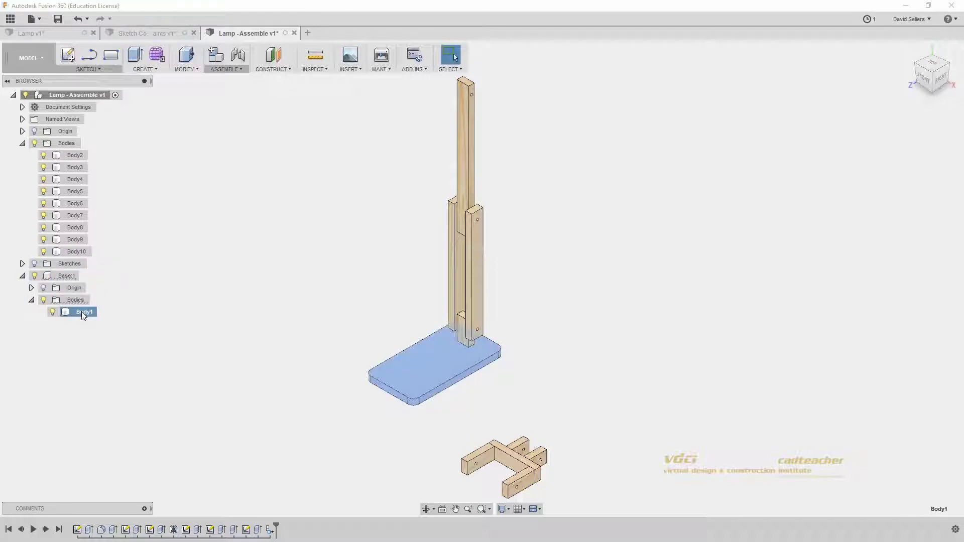
Step: Drag Body2 into the Base:1 component in the Browser and collapse its folders
{"action": "left_click", "coordinate": [464, 329]}
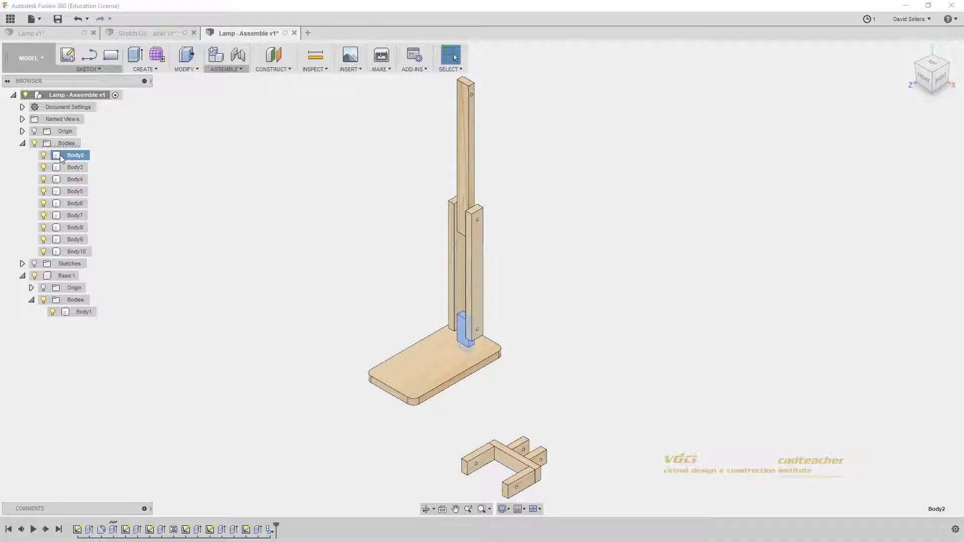
{"action": "left_click_drag", "start_coordinate": [67, 159], "coordinate": [63, 278]}
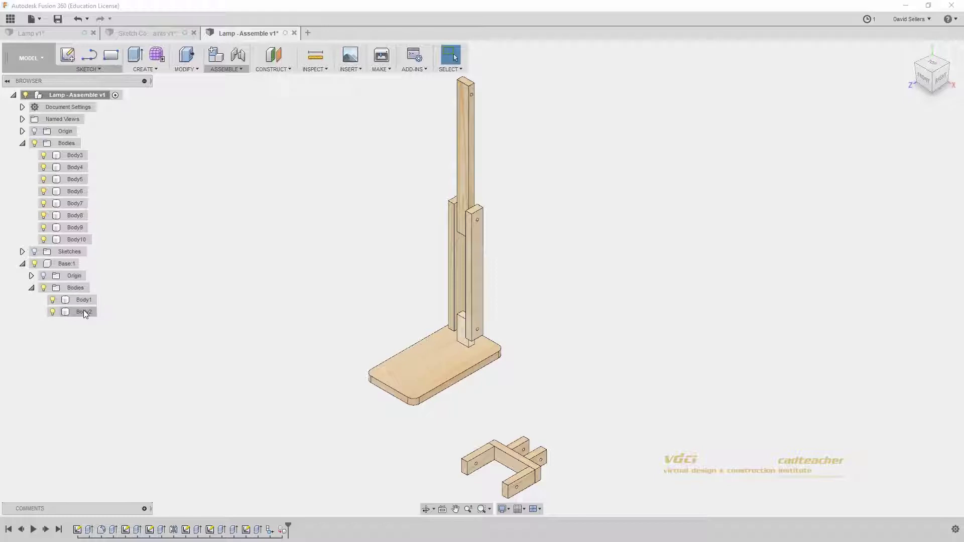
{"action": "left_click", "coordinate": [31, 288]}
{"action": "left_click", "coordinate": [22, 264]}
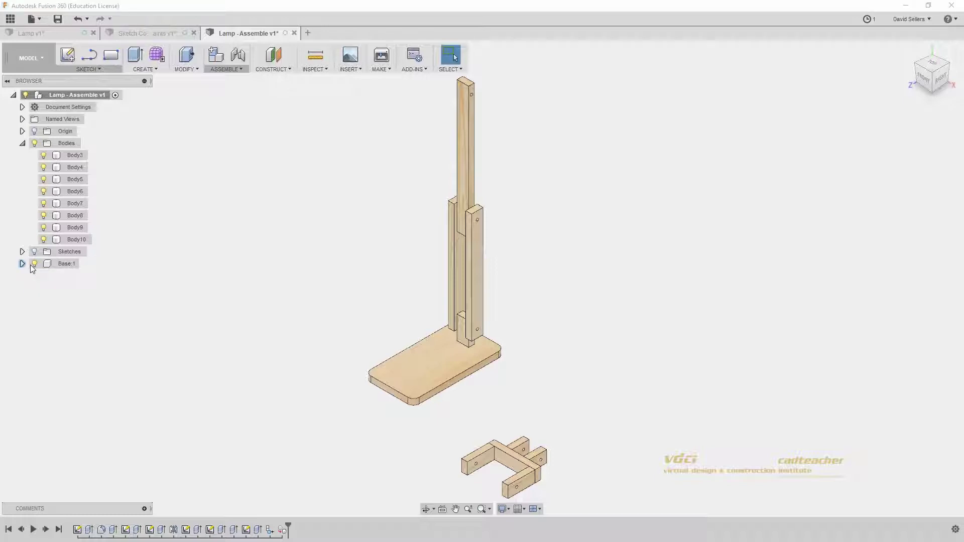
Step: Toggle Base:1's visibility off and on twice to check the base plate
{"action": "left_click", "coordinate": [60, 266]}
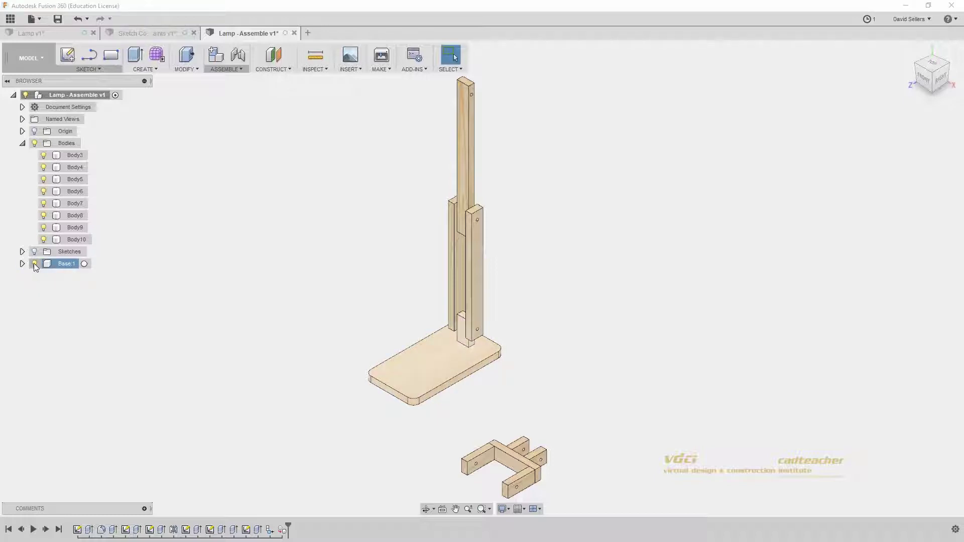
{"action": "left_click", "coordinate": [35, 264]}
{"action": "left_click", "coordinate": [35, 264]}
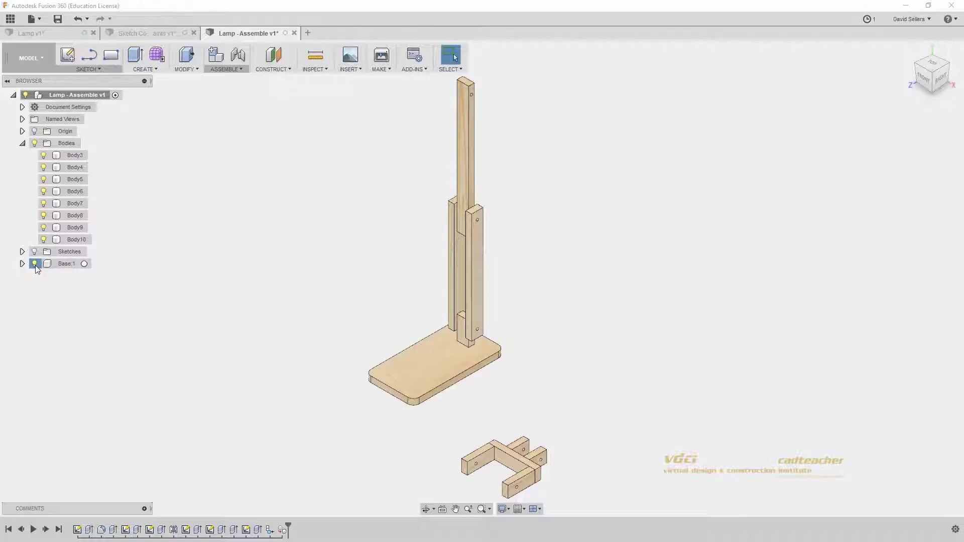
{"action": "left_click", "coordinate": [35, 264]}
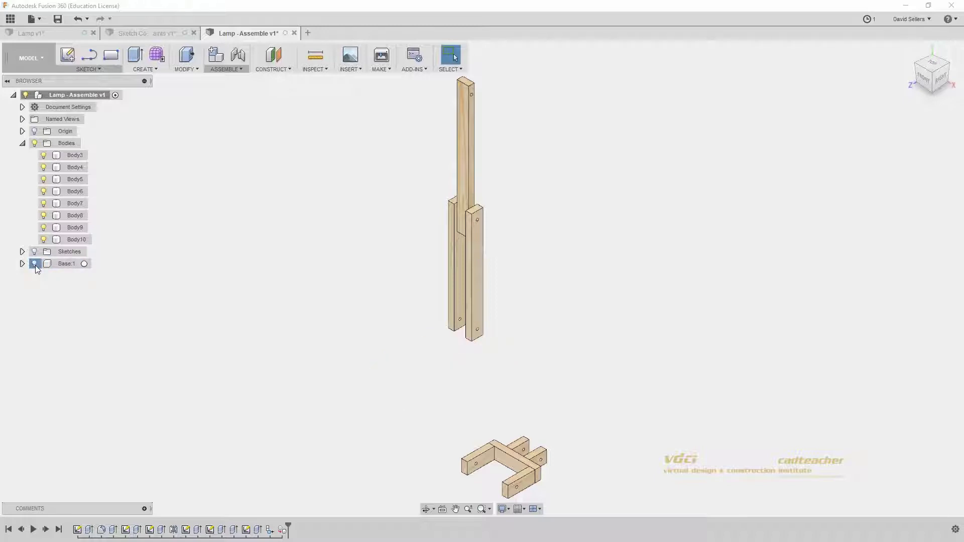
{"action": "left_click", "coordinate": [34, 265]}
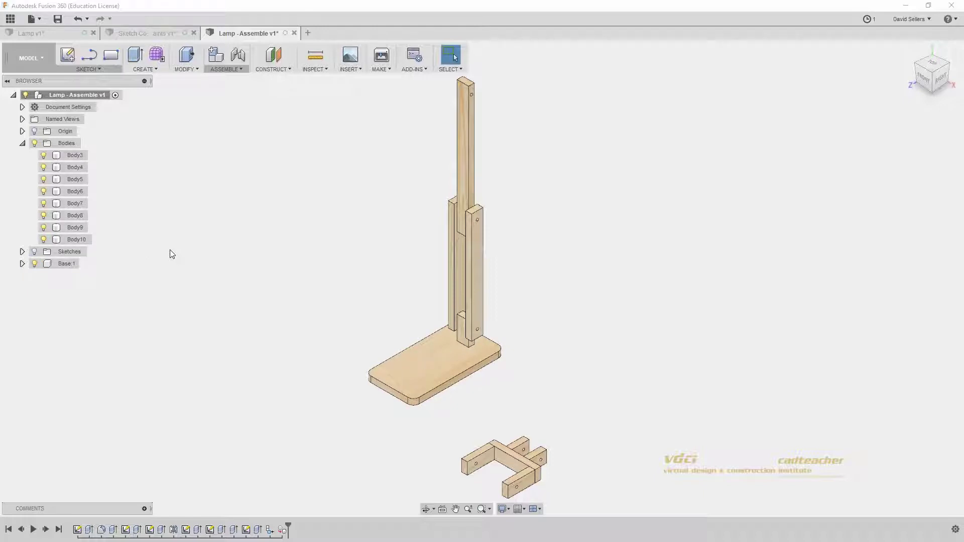
Step: Turn Body3, Body4 and Body5 each into their own components
{"action": "left_click", "coordinate": [76, 156]}
{"action": "right_click", "coordinate": [77, 158]}
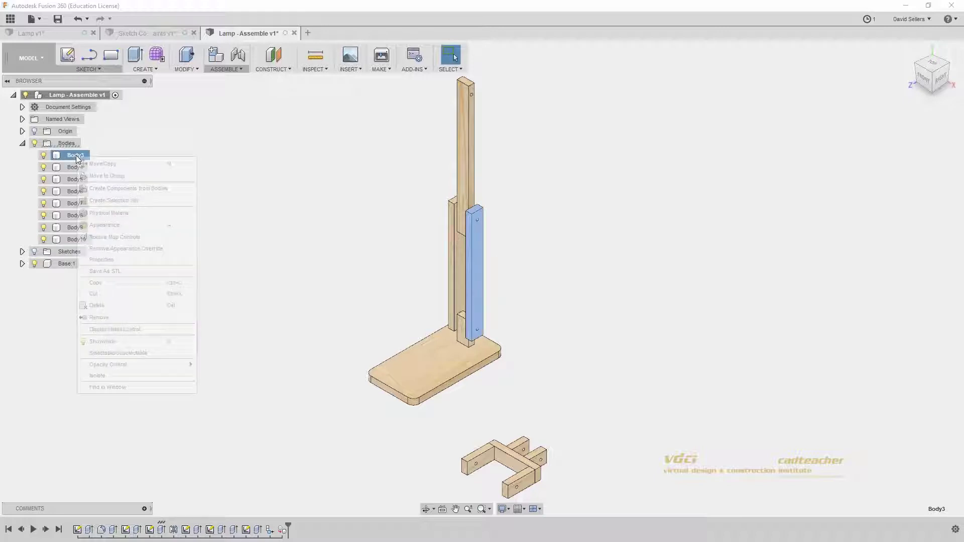
{"action": "left_click", "coordinate": [115, 189]}
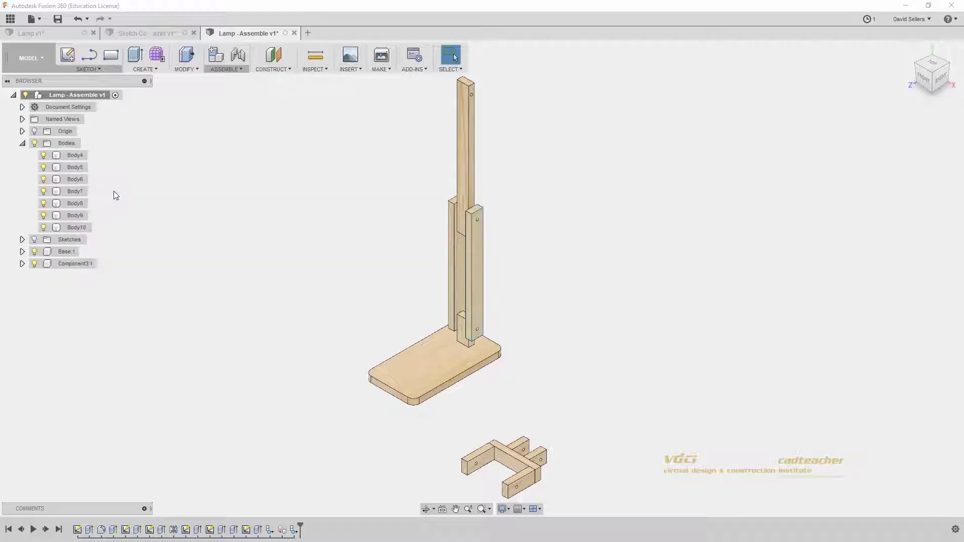
{"action": "left_click", "coordinate": [77, 156]}
{"action": "right_click", "coordinate": [77, 156]}
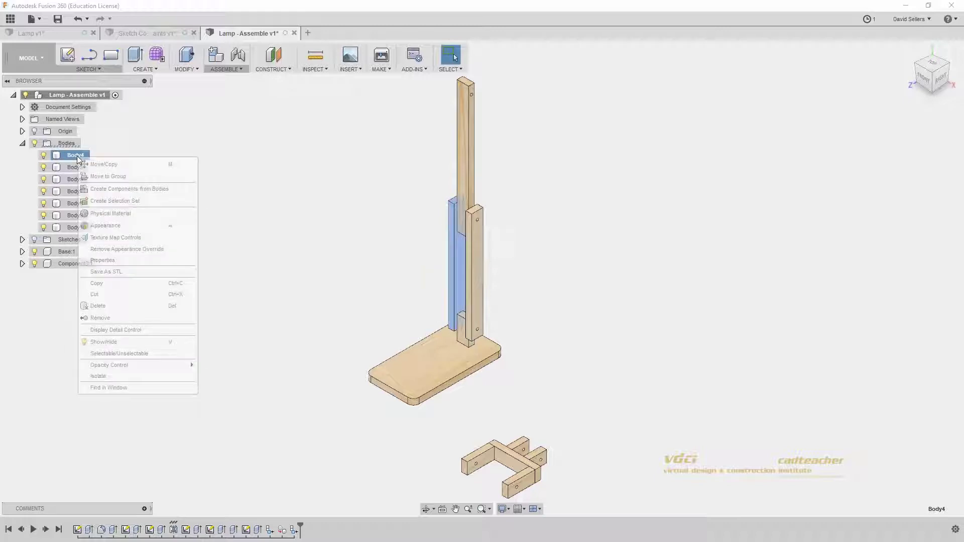
{"action": "left_click", "coordinate": [119, 188]}
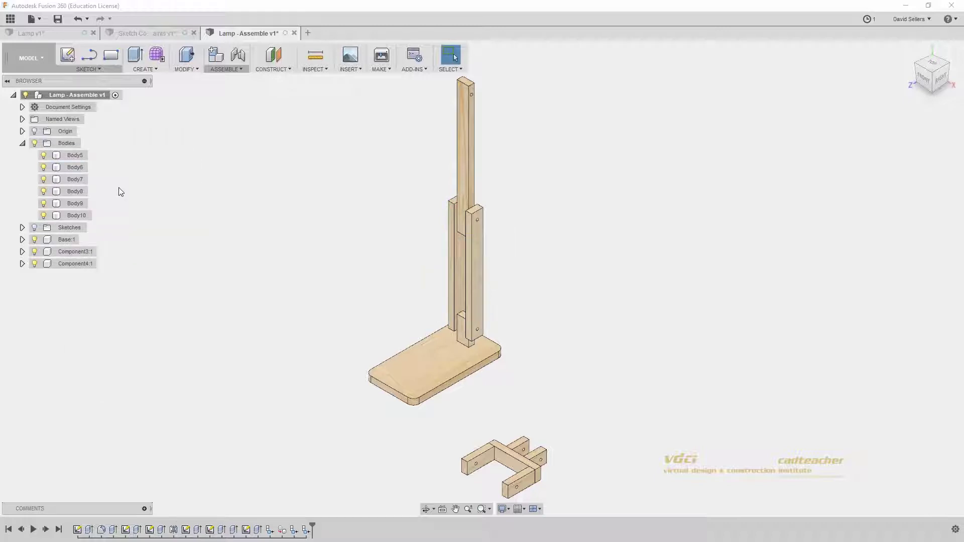
{"action": "left_click", "coordinate": [80, 157]}
{"action": "right_click", "coordinate": [80, 156]}
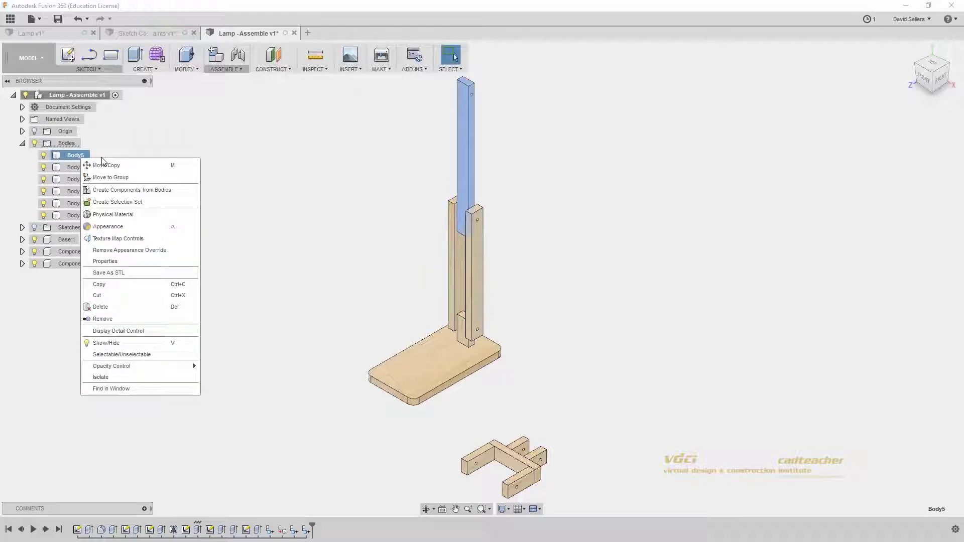
{"action": "left_click", "coordinate": [108, 190]}
Step: Turn Body6 into a component and rename it 'Lampshade Arm'
{"action": "left_click", "coordinate": [82, 158]}
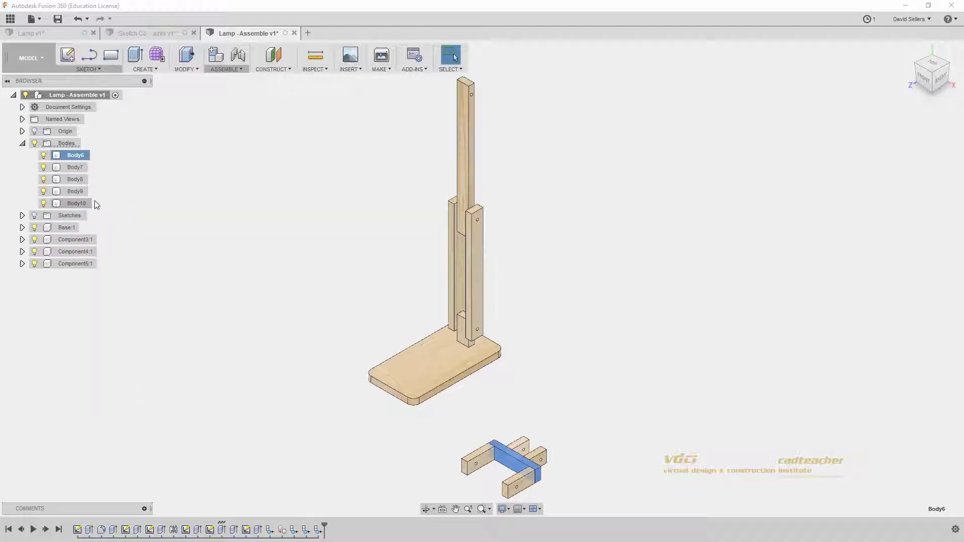
{"action": "left_click", "coordinate": [129, 203]}
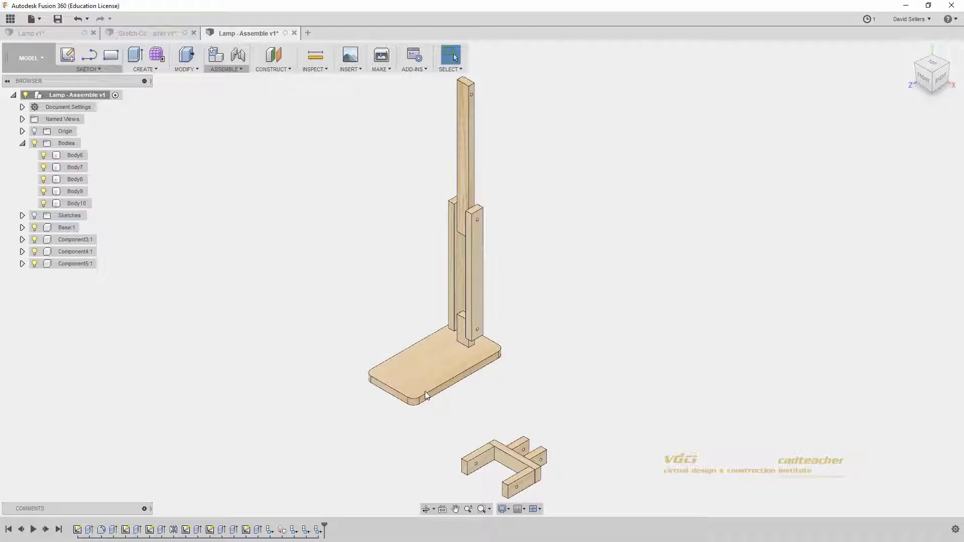
{"action": "right_click", "coordinate": [78, 155]}
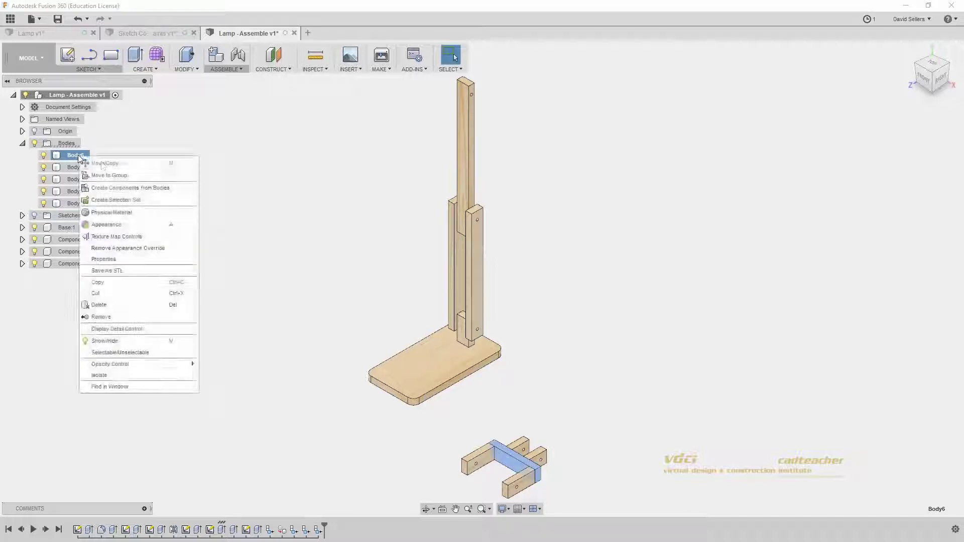
{"action": "left_click", "coordinate": [131, 188]}
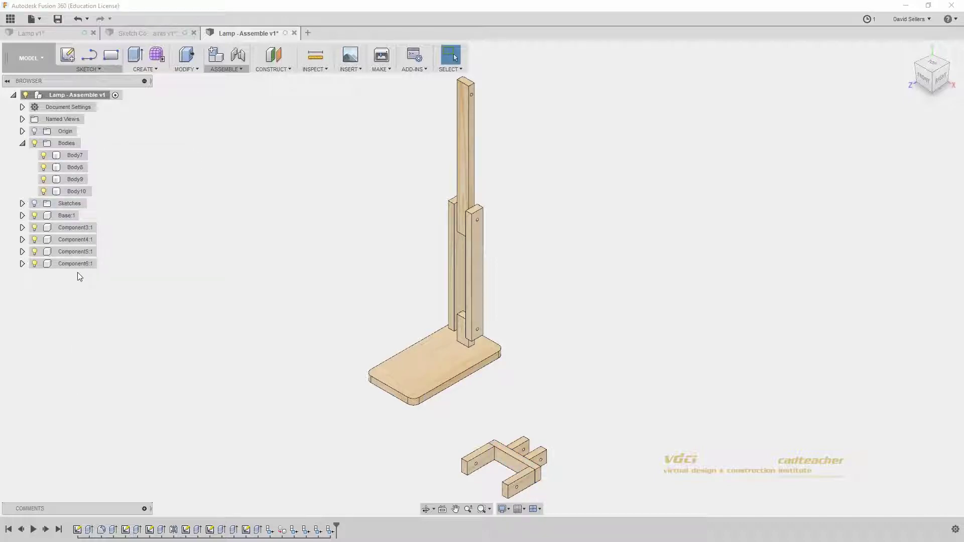
{"action": "double_click", "coordinate": [64, 264]}
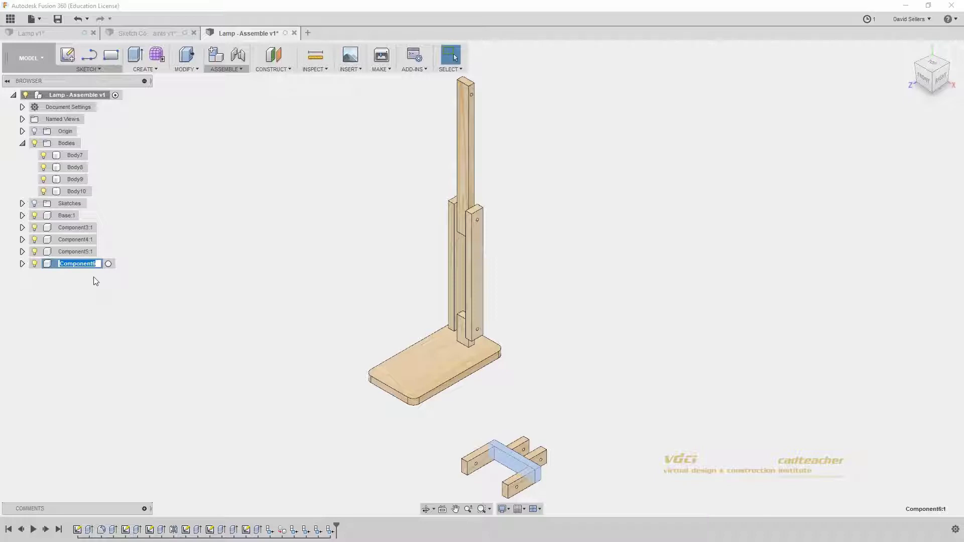
{"action": "type", "text": "Lampshade Arm"}
{"action": "key", "text": "Return"}
Step: Select Body7 through Body10 and drag them onto Lampshade Arm:1
{"action": "left_click", "coordinate": [78, 191]}
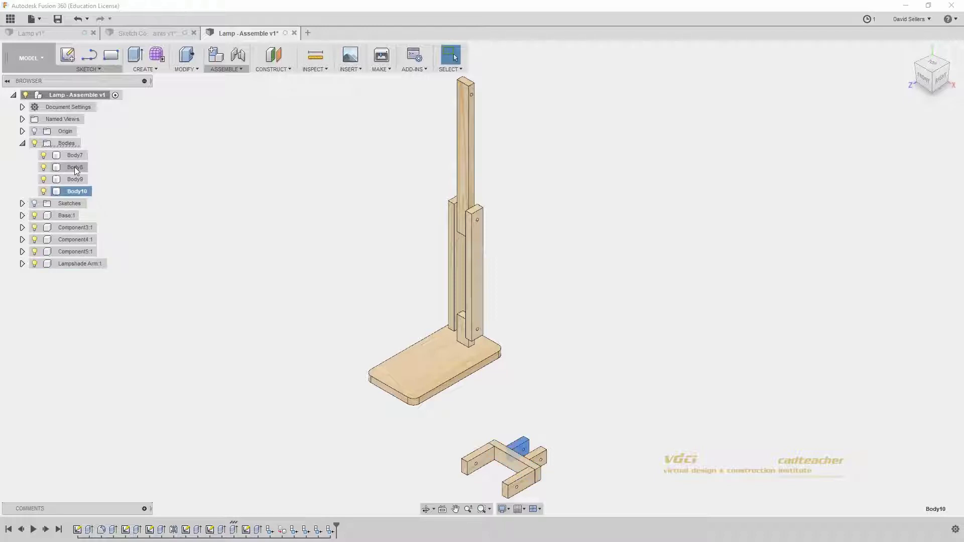
{"action": "left_click", "coordinate": [76, 158], "text": "shift"}
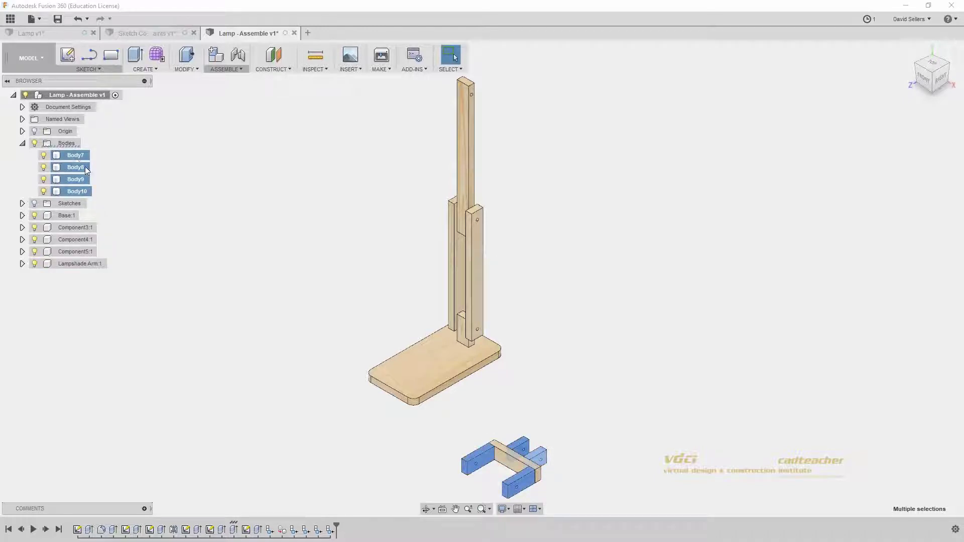
{"action": "left_click_drag", "start_coordinate": [86, 167], "coordinate": [87, 262]}
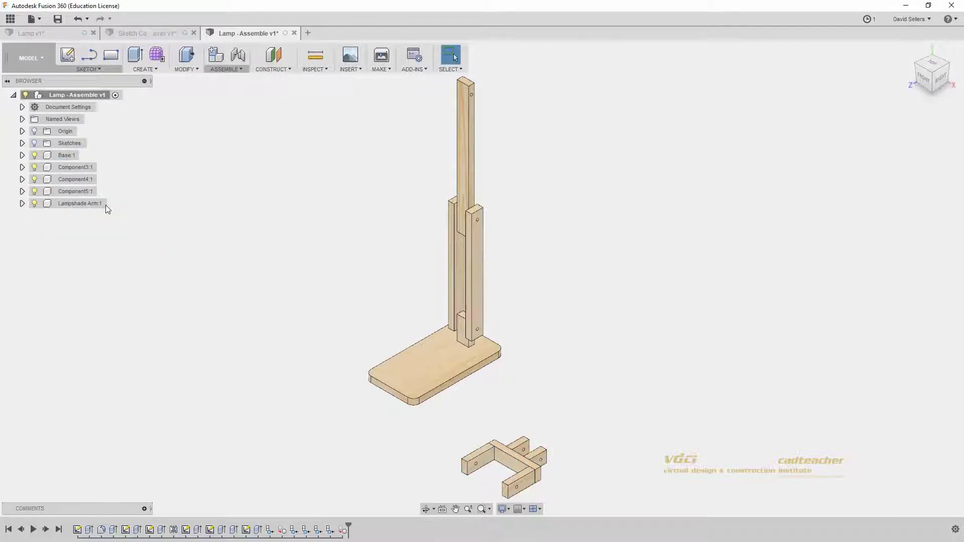
Step: Rename Component3:1 to 'Lower Arm 1' and Component4:1 to 'Lower Arm 2' in the browser
{"action": "left_click", "coordinate": [83, 168]}
{"action": "double_click", "coordinate": [83, 168]}
{"action": "type", "text": "L"}
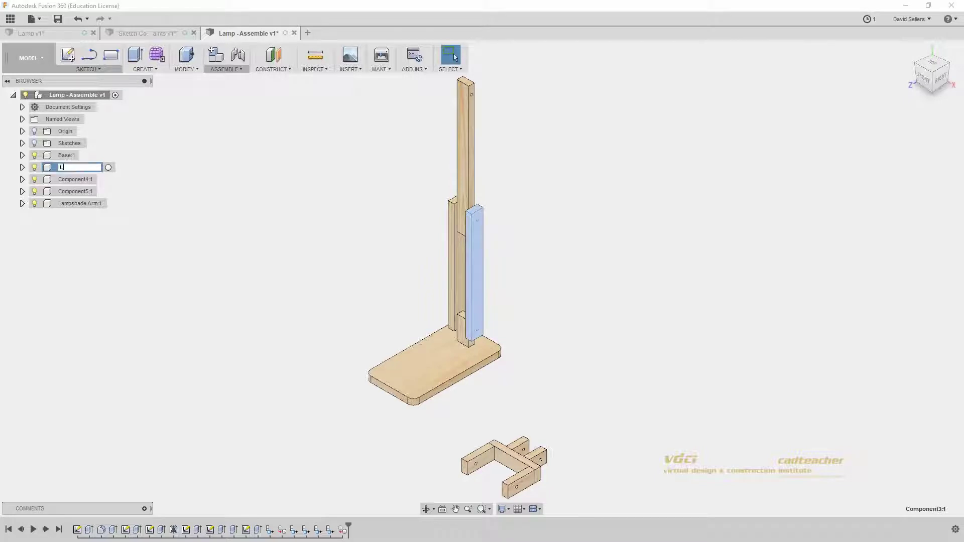
{"action": "type", "text": "ower Arm 1"}
{"action": "key", "text": "Return"}
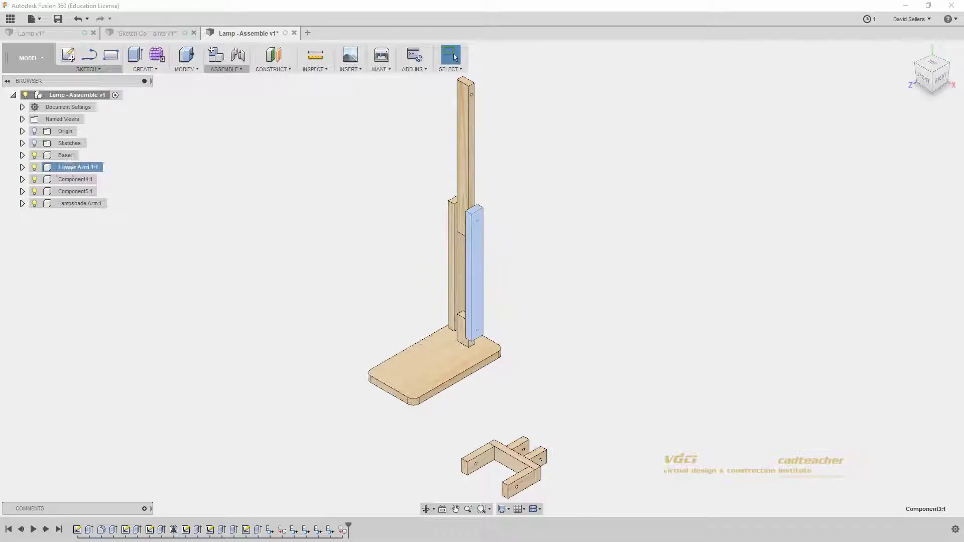
{"action": "left_click", "coordinate": [71, 181]}
{"action": "double_click", "coordinate": [67, 179]}
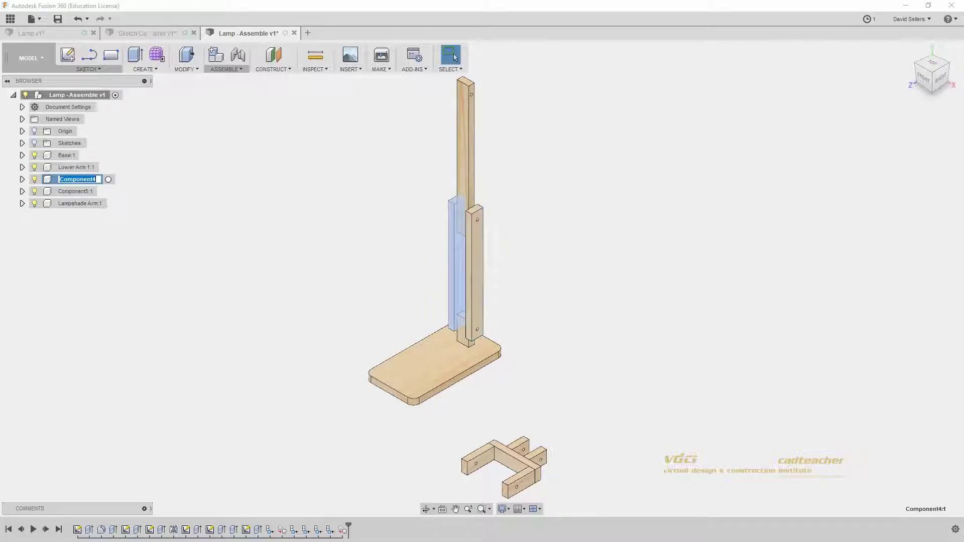
{"action": "type", "text": "Lower Arm 2"}
{"action": "key", "text": "Return"}
Step: Rename Component5:1 to 'Upper Arm' and clear the selection
{"action": "left_click", "coordinate": [77, 193]}
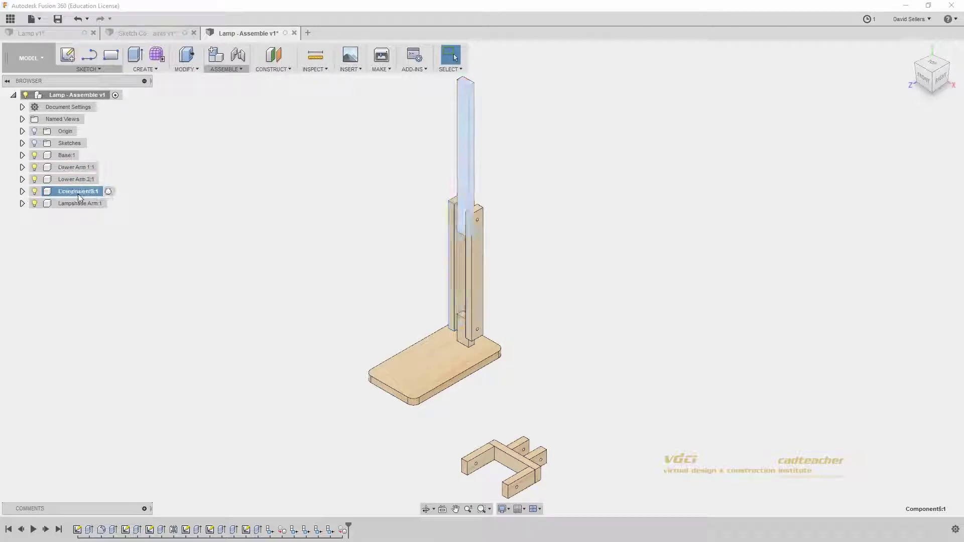
{"action": "double_click", "coordinate": [78, 194]}
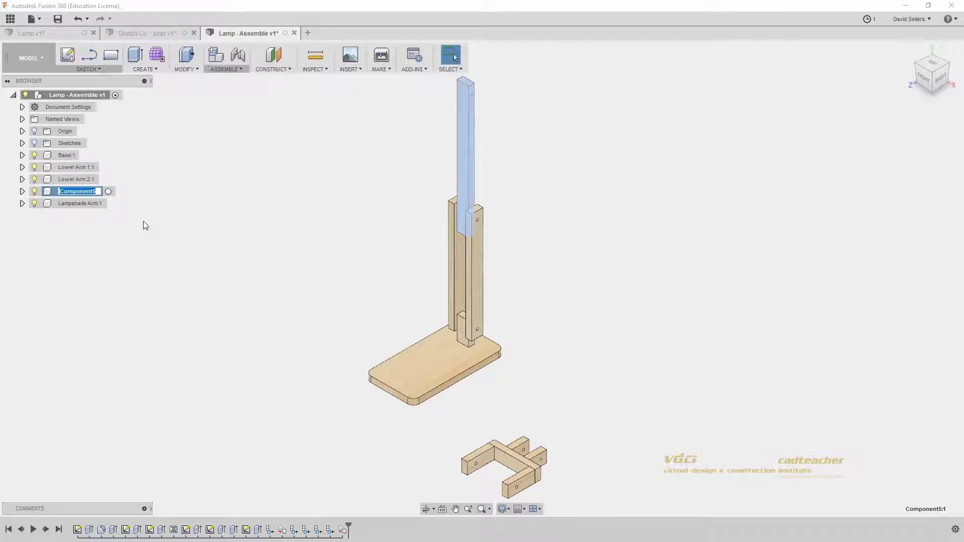
{"action": "type", "text": "Upper Arm"}
{"action": "key", "text": "Return"}
{"action": "left_click", "coordinate": [168, 221]}
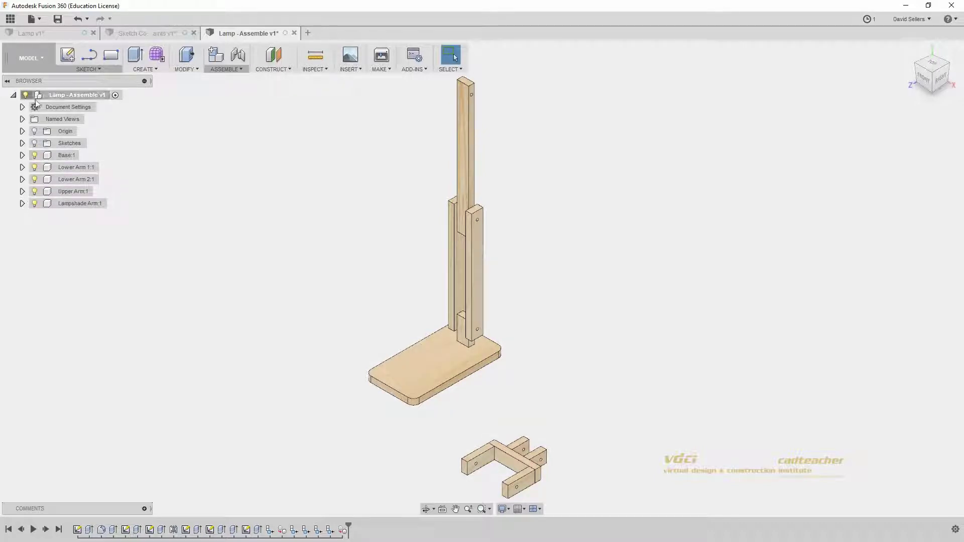
{"action": "key", "text": "ctrl"}
{"action": "key", "text": "ctrl"}
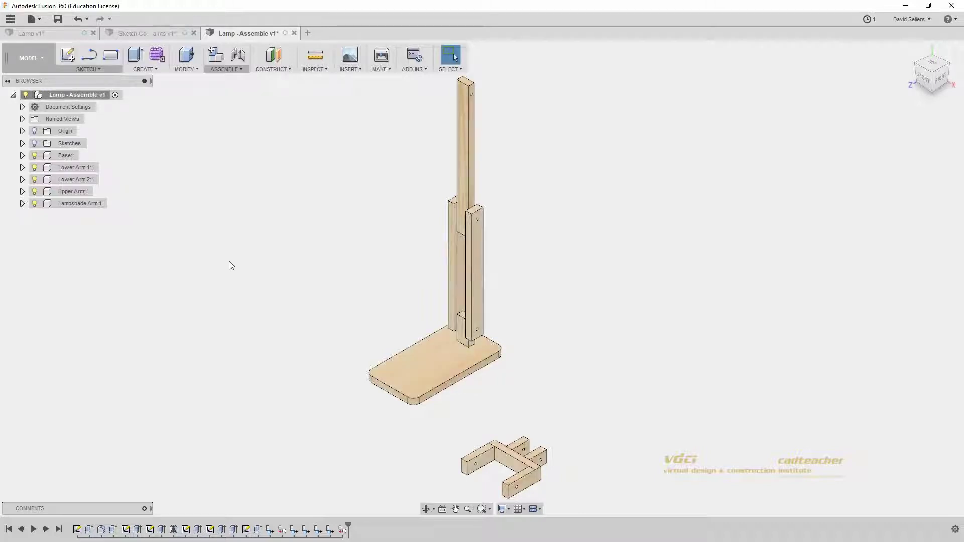
{"action": "left_click_drag", "start_coordinate": [450, 382], "coordinate": [693, 246]}
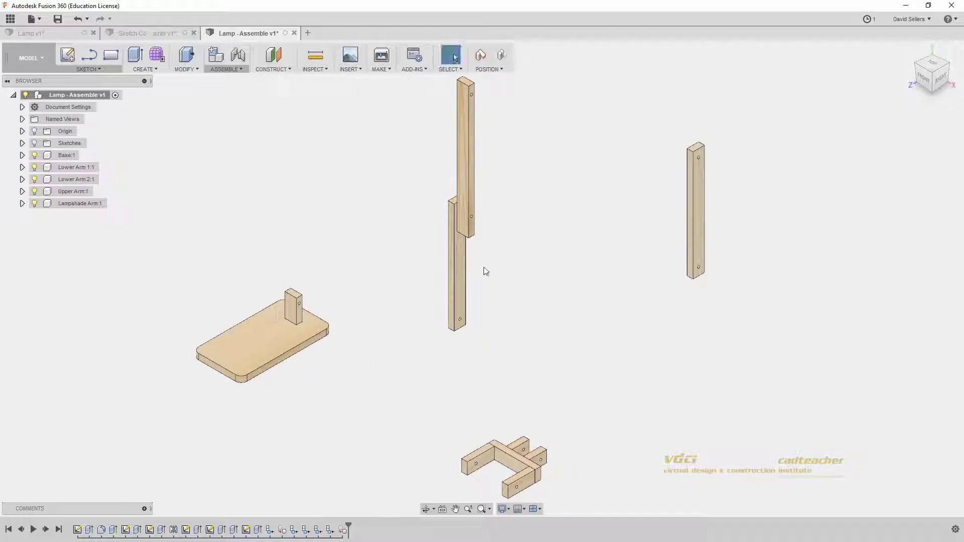
{"action": "left_click_drag", "start_coordinate": [458, 265], "coordinate": [361, 212]}
{"action": "left_click_drag", "start_coordinate": [464, 204], "coordinate": [530, 242]}
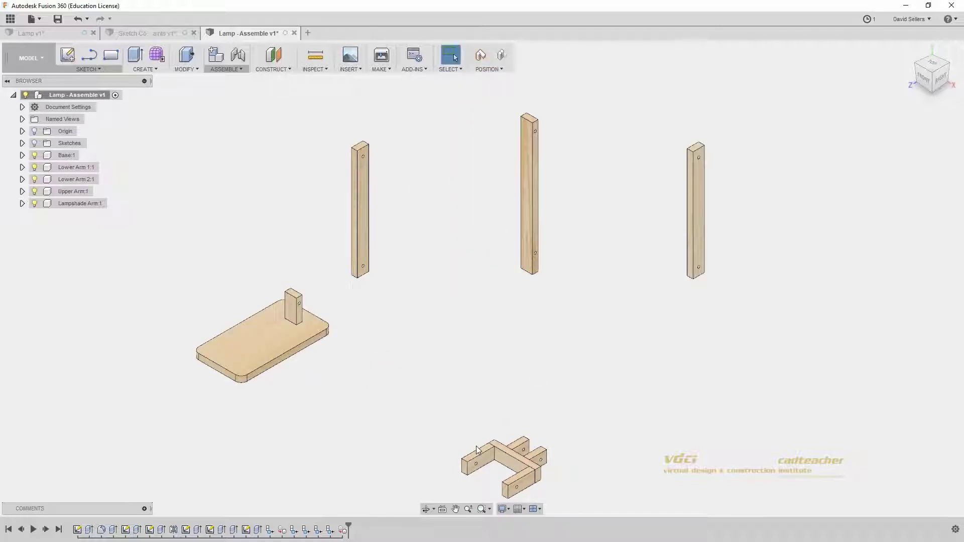
{"action": "left_click_drag", "start_coordinate": [496, 473], "coordinate": [431, 398]}
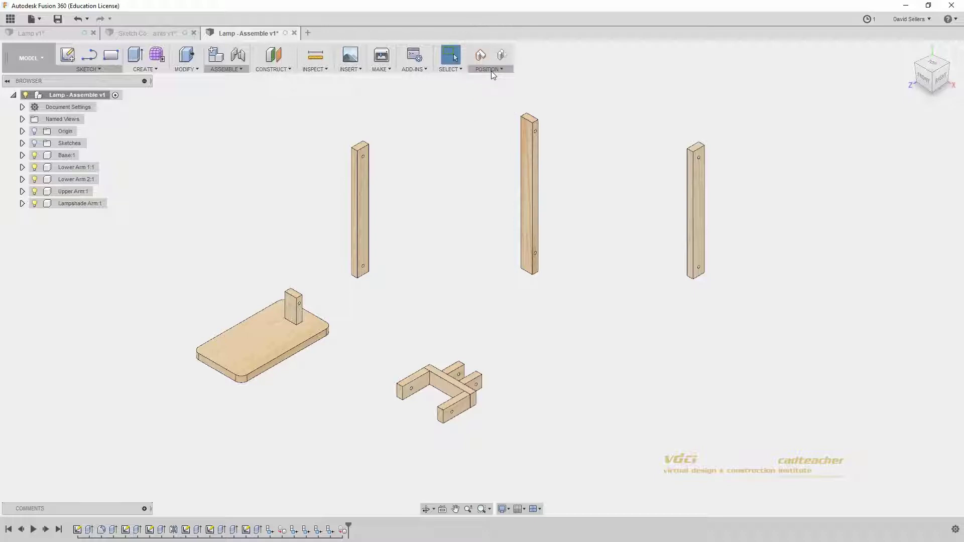
{"action": "left_click", "coordinate": [491, 70]}
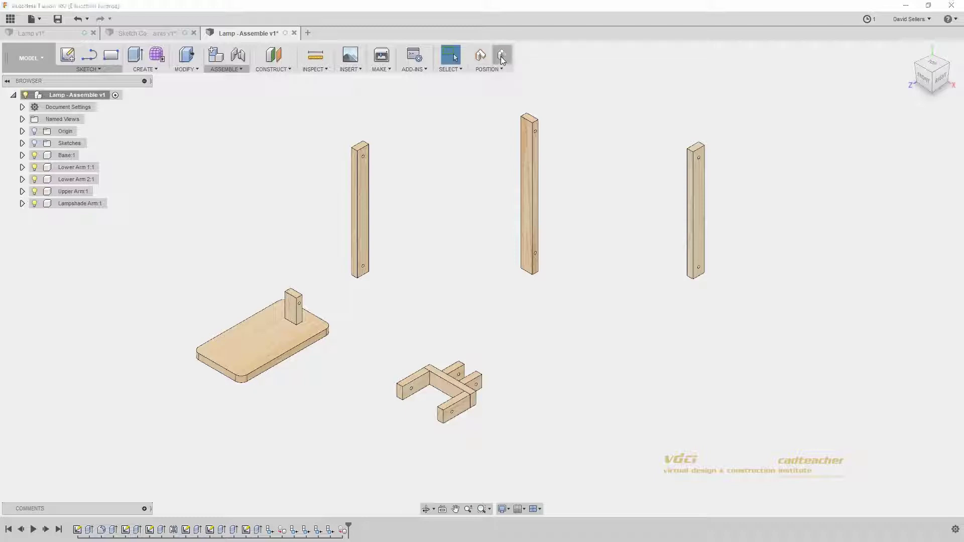
{"action": "left_click", "coordinate": [501, 56]}
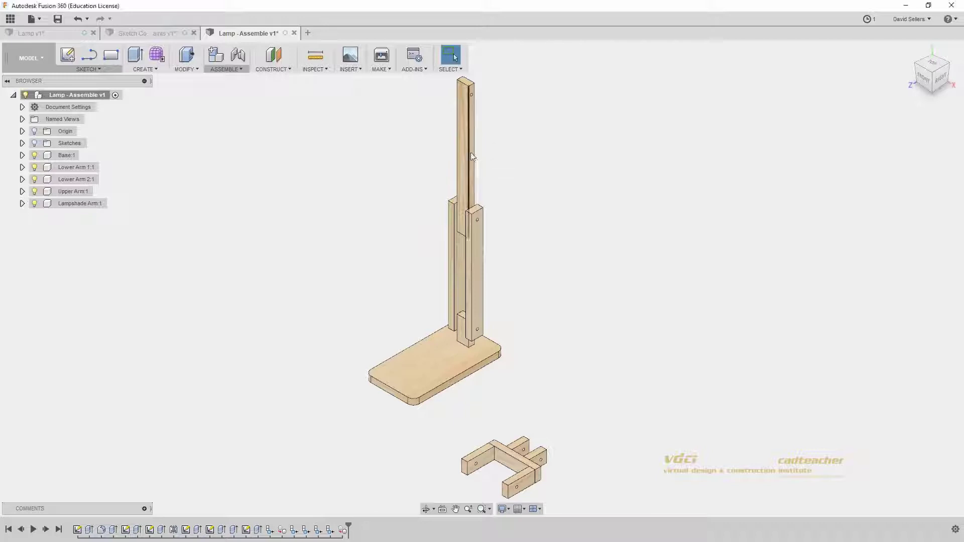
{"action": "left_click_drag", "start_coordinate": [470, 157], "coordinate": [388, 155]}
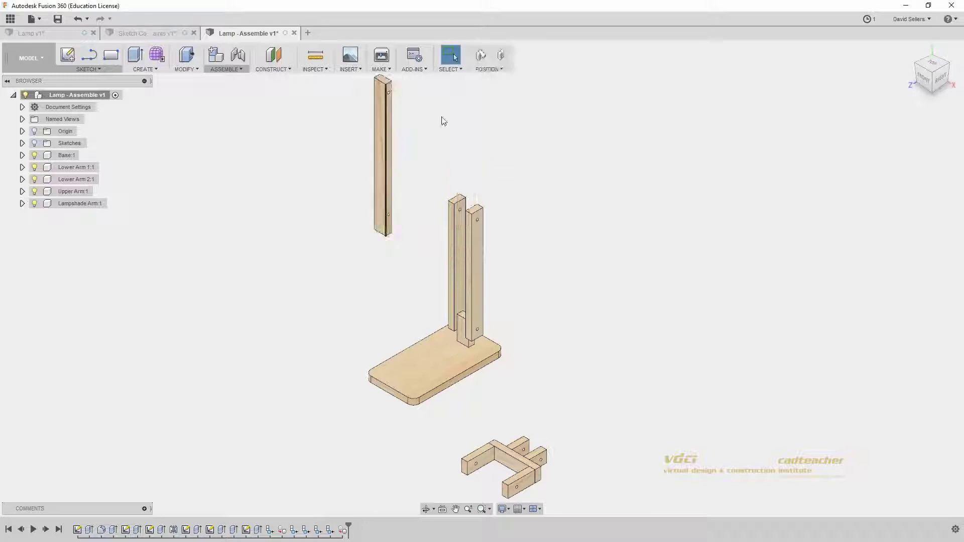
{"action": "left_click", "coordinate": [502, 56]}
{"action": "left_click_drag", "start_coordinate": [506, 105], "coordinate": [556, 200]}
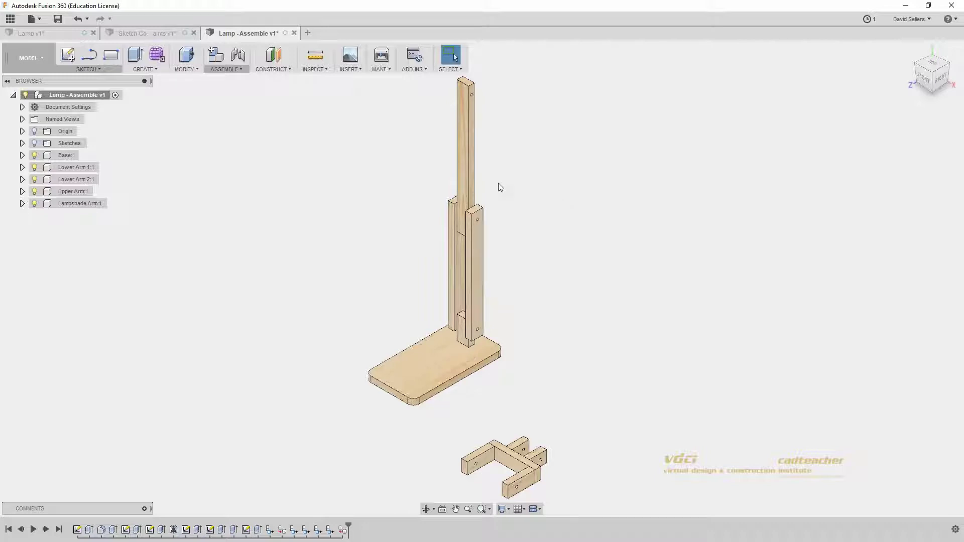
Step: Ground Base:1 from its browser context menu, then zoom in on the base and post
{"action": "left_click", "coordinate": [65, 156]}
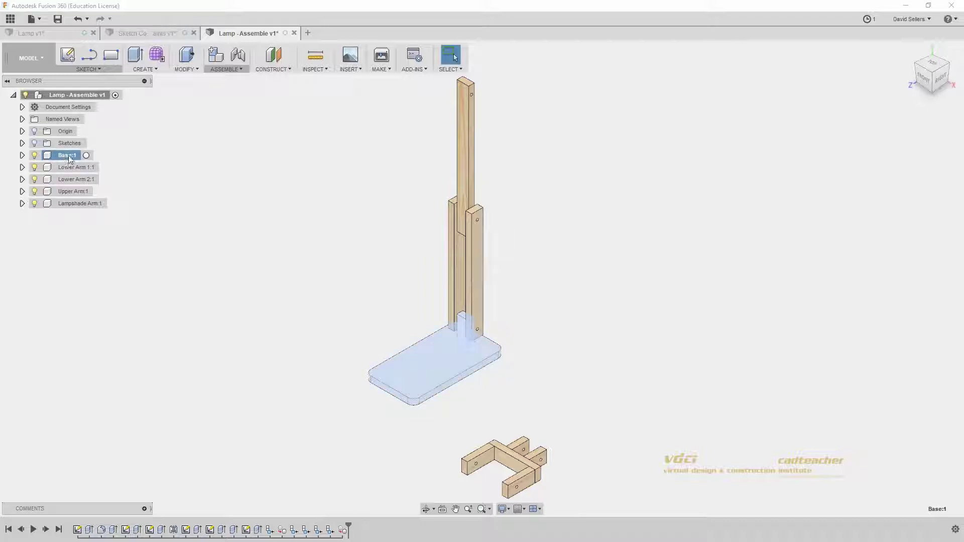
{"action": "right_click", "coordinate": [68, 157]}
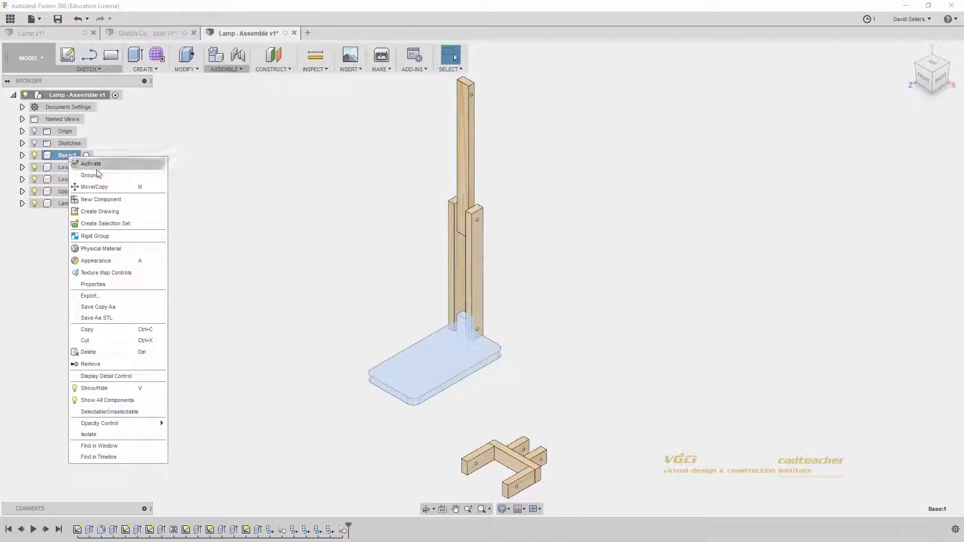
{"action": "left_click", "coordinate": [98, 174]}
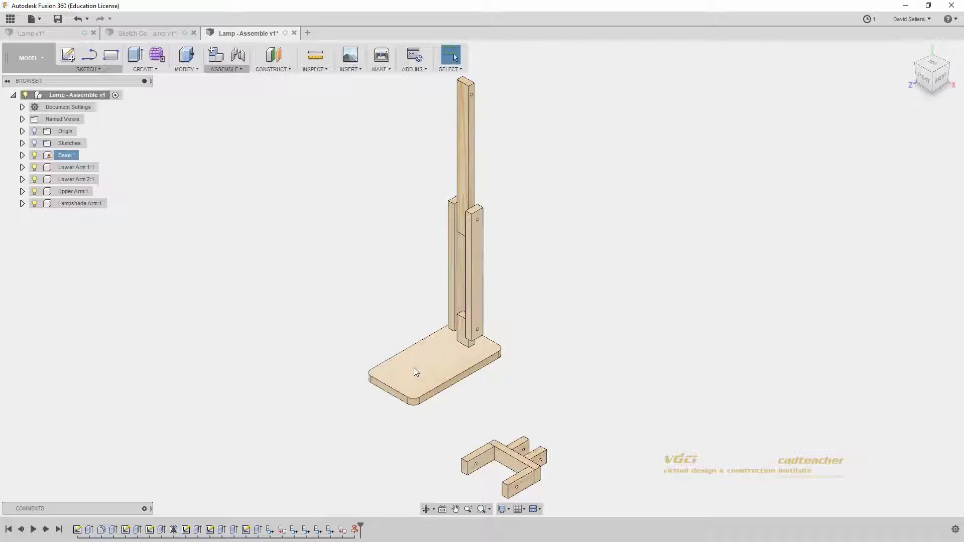
{"action": "scroll", "coordinate": [530, 345], "scroll_direction": "up", "scroll_amount": 5}
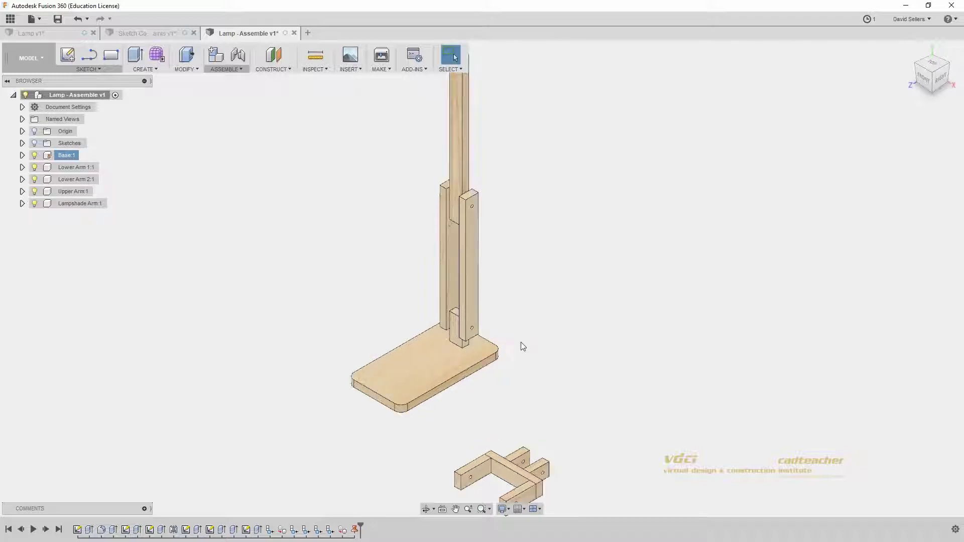
{"action": "scroll", "coordinate": [509, 346], "scroll_direction": "up", "scroll_amount": 5}
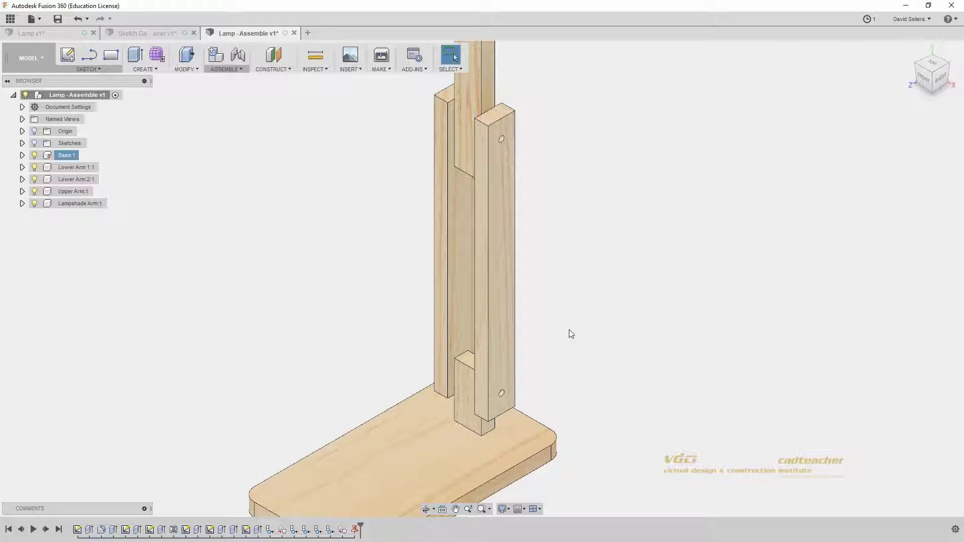
Step: Create a rigid as-built joint between Lower Arm 2 and the other lower arm, then test-drag them
{"action": "left_click", "coordinate": [232, 70]}
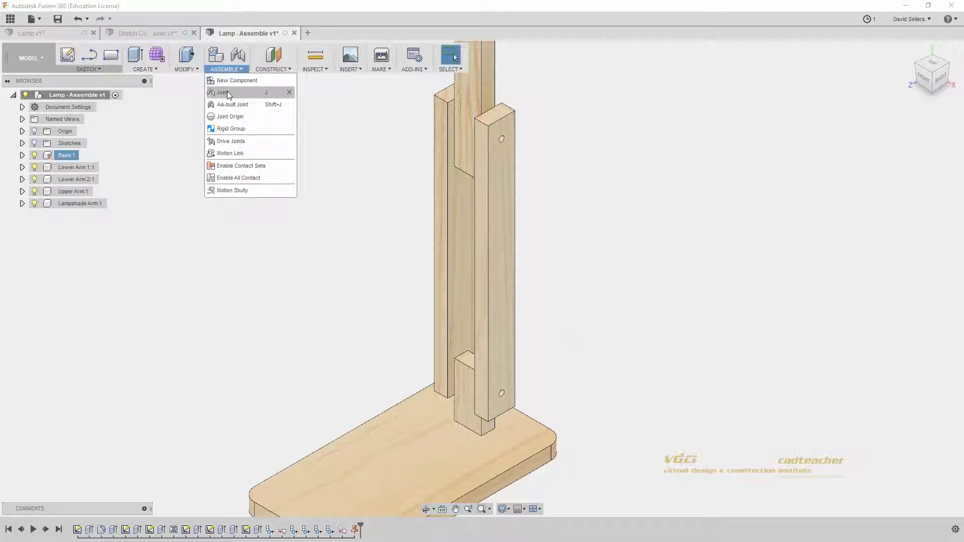
{"action": "left_click", "coordinate": [225, 104]}
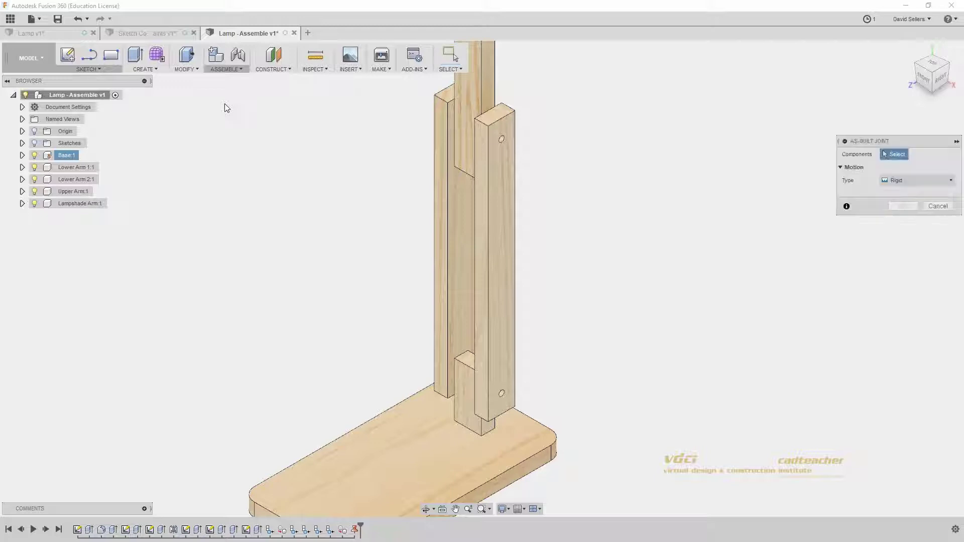
{"action": "left_click", "coordinate": [448, 241]}
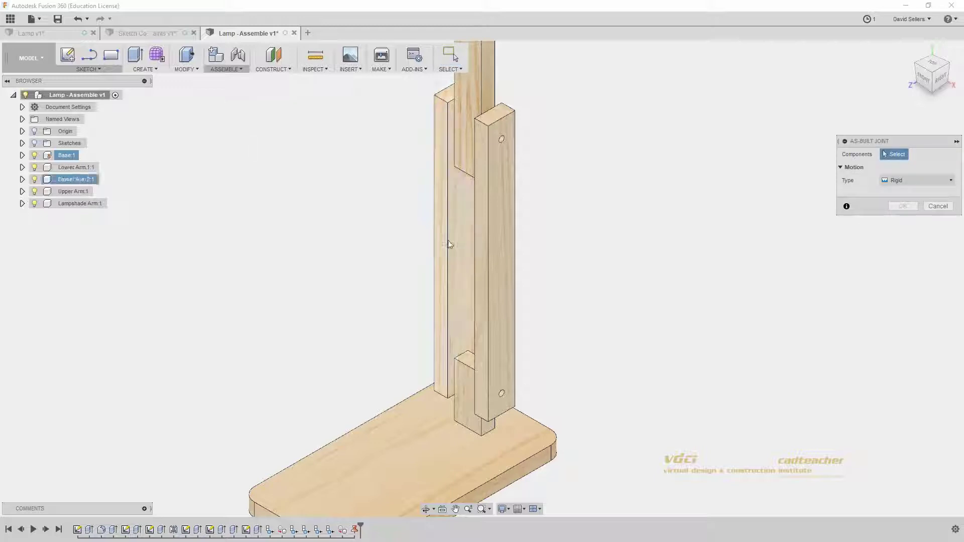
{"action": "left_click", "coordinate": [494, 262]}
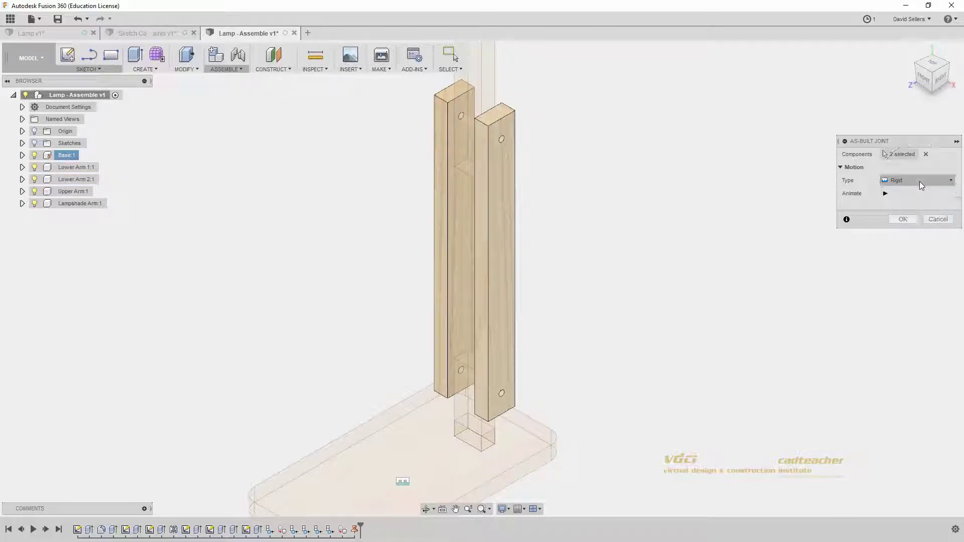
{"action": "left_click", "coordinate": [886, 194]}
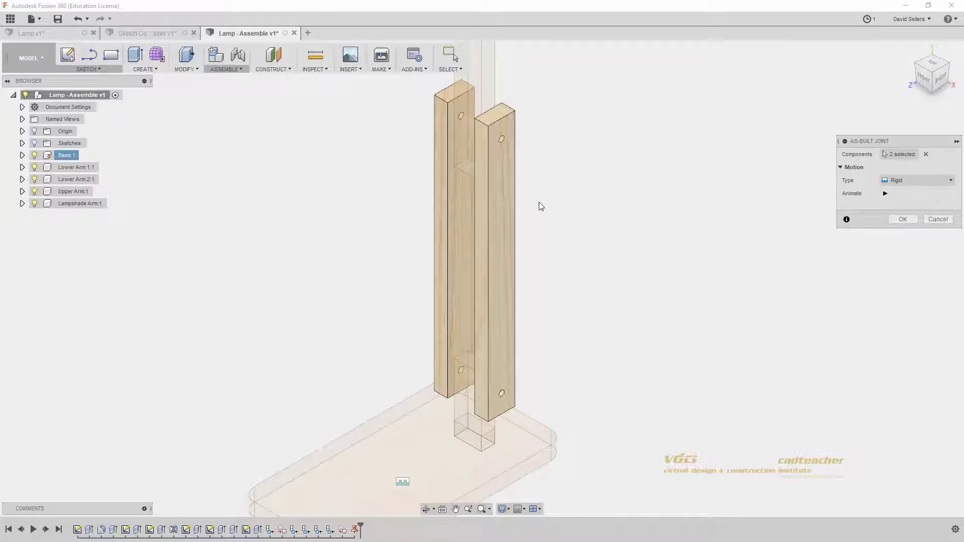
{"action": "left_click", "coordinate": [902, 219]}
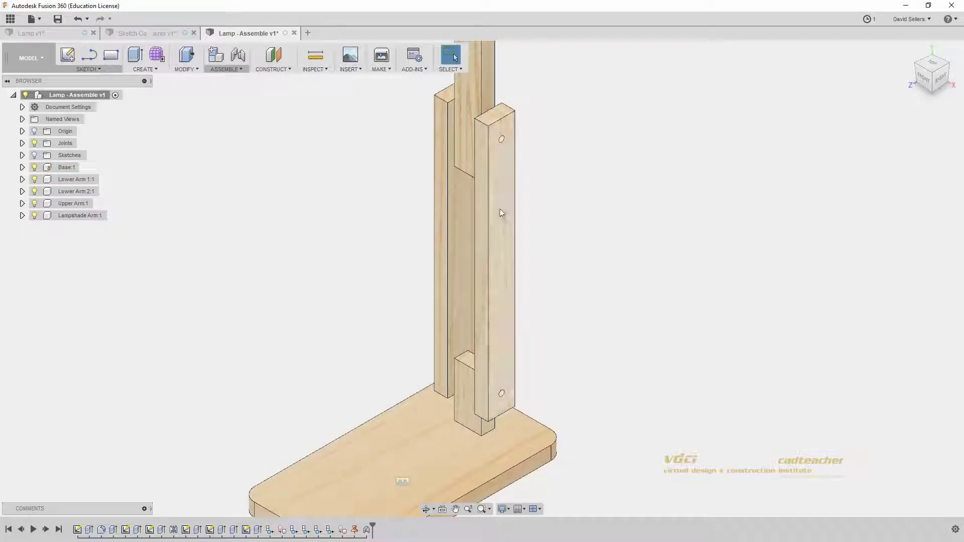
{"action": "left_click_drag", "start_coordinate": [499, 209], "coordinate": [370, 208]}
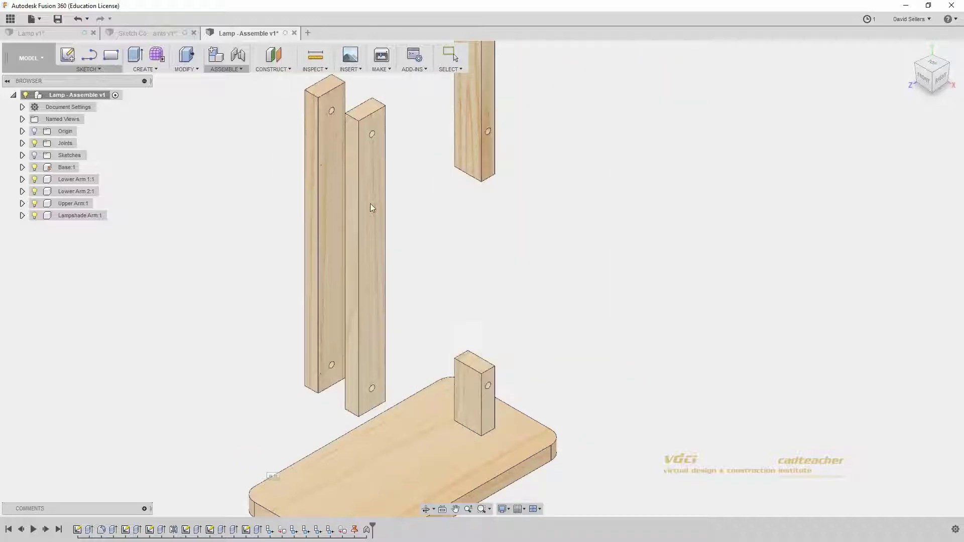
Step: Revert the moved arm positions and zoom in on the lamp base
{"action": "left_click", "coordinate": [503, 51]}
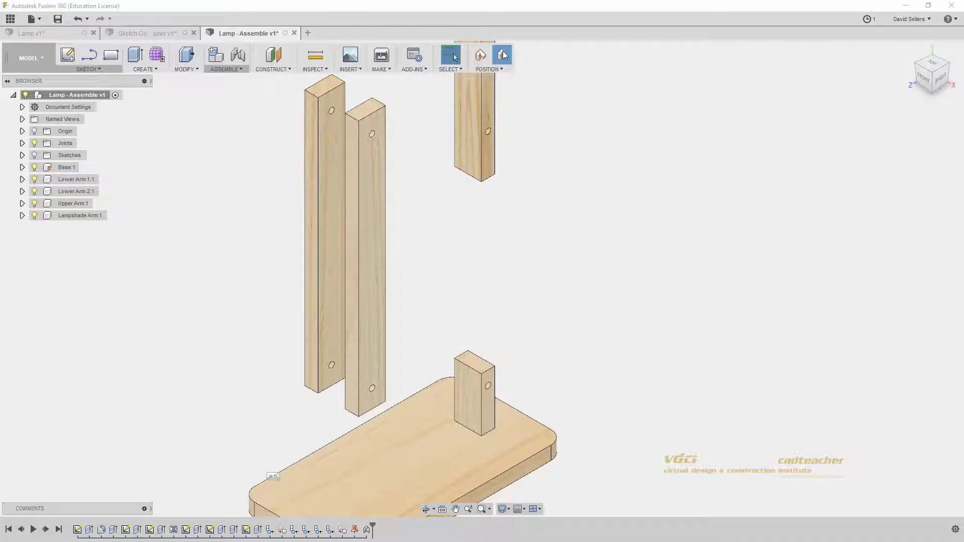
{"action": "middle_click_drag", "start_coordinate": [587, 381], "coordinate": [592, 280]}
{"action": "scroll", "coordinate": [577, 303], "scroll_direction": "up", "scroll_amount": 4}
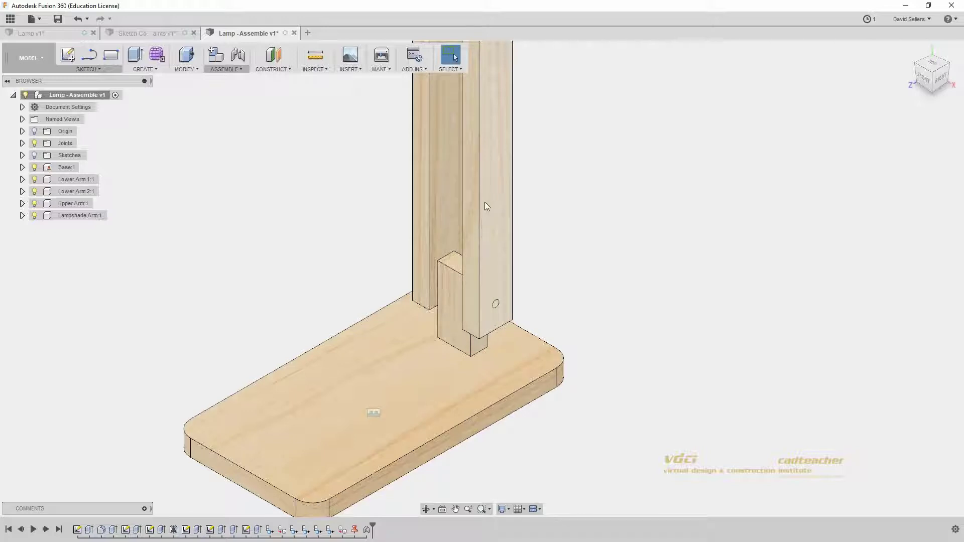
Step: Create a Revolute as-built joint between Lower Arm 1:1 and Base at the arm's lower hole centre
{"action": "left_click", "coordinate": [235, 71]}
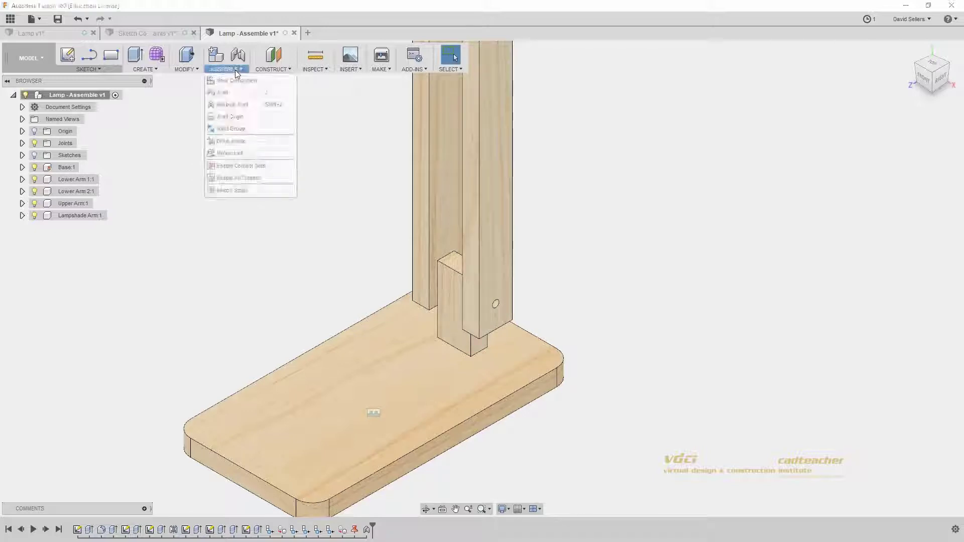
{"action": "left_click", "coordinate": [234, 105]}
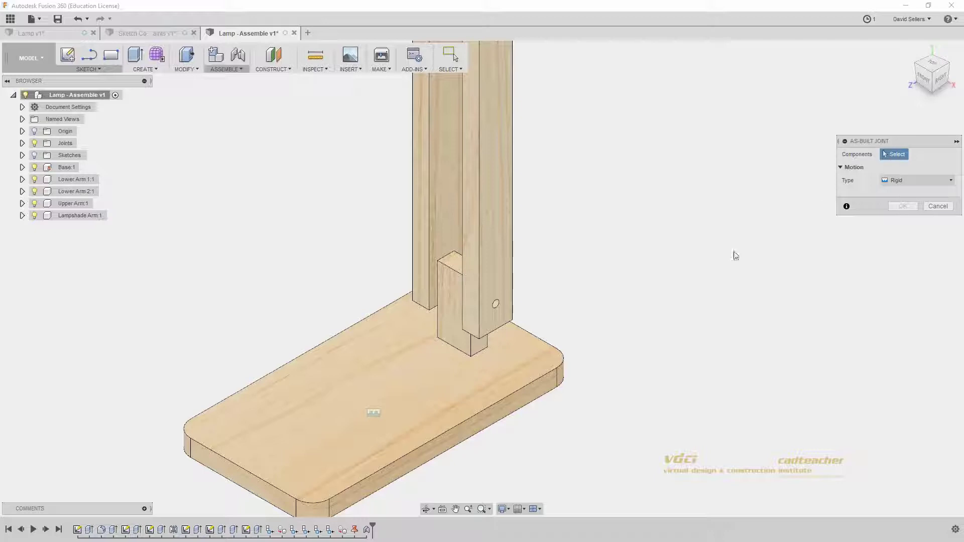
{"action": "left_click", "coordinate": [923, 183]}
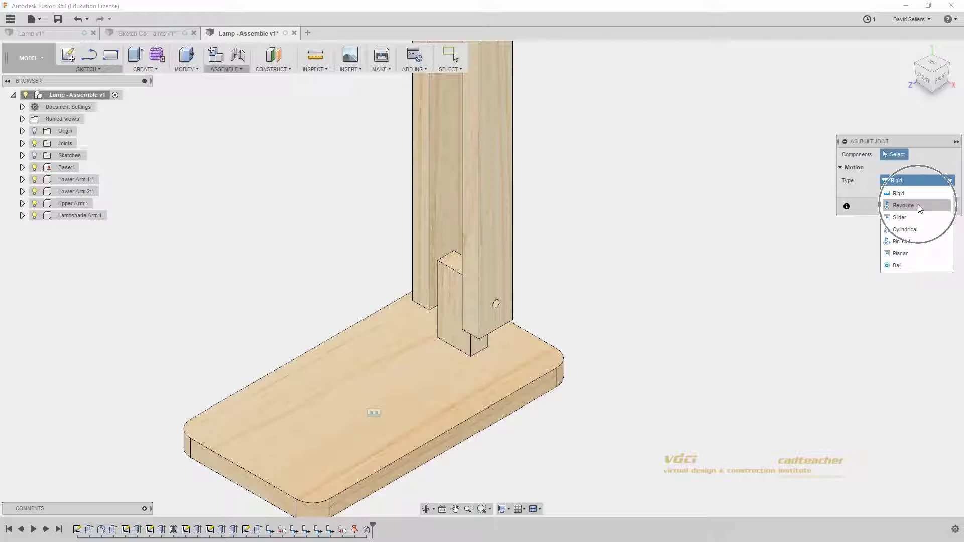
{"action": "left_click", "coordinate": [919, 205]}
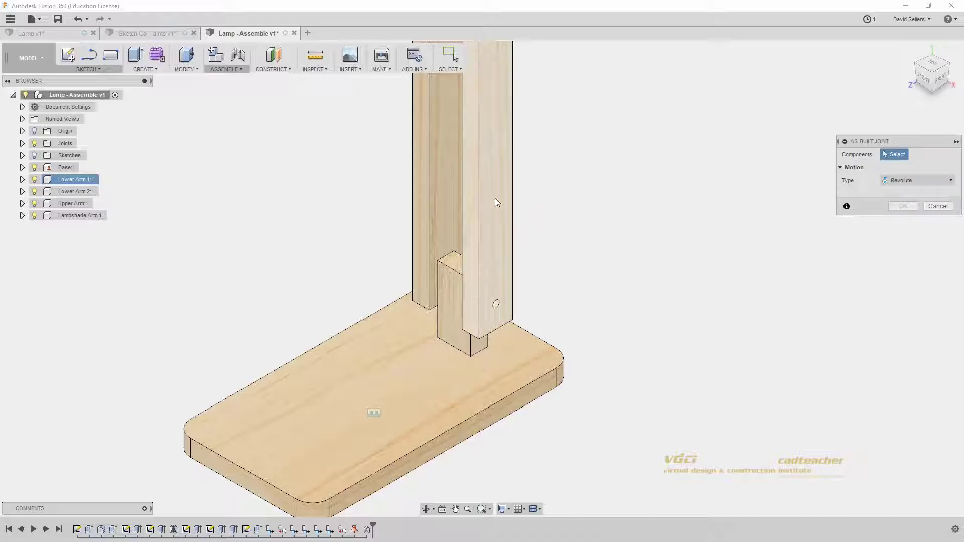
{"action": "left_click", "coordinate": [495, 213]}
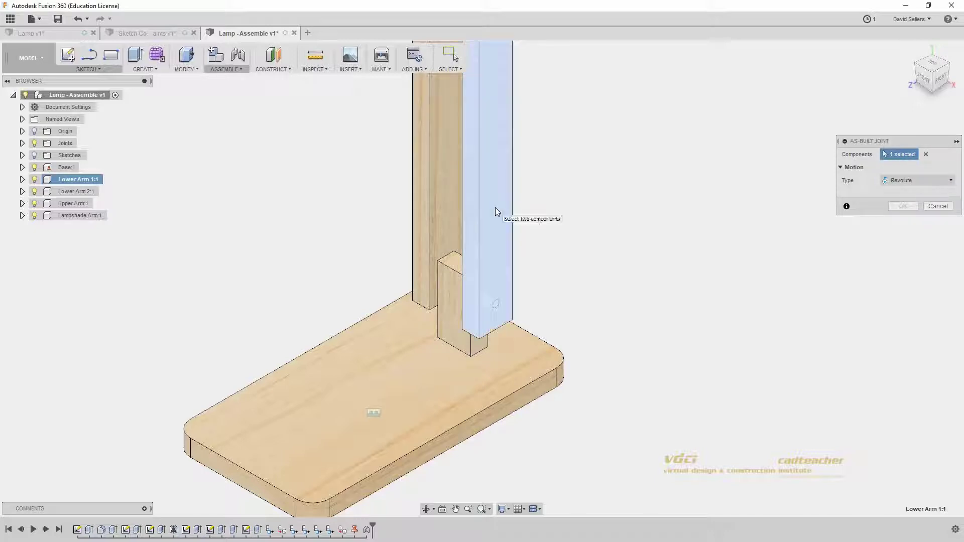
{"action": "left_click", "coordinate": [457, 389]}
{"action": "left_click", "coordinate": [901, 174]}
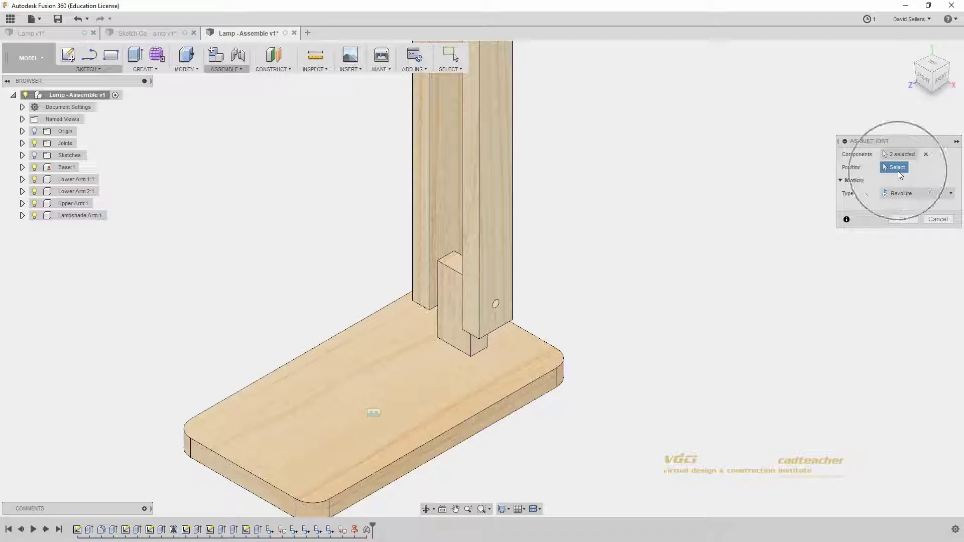
{"action": "scroll", "coordinate": [496, 303], "scroll_direction": "up", "scroll_amount": 3}
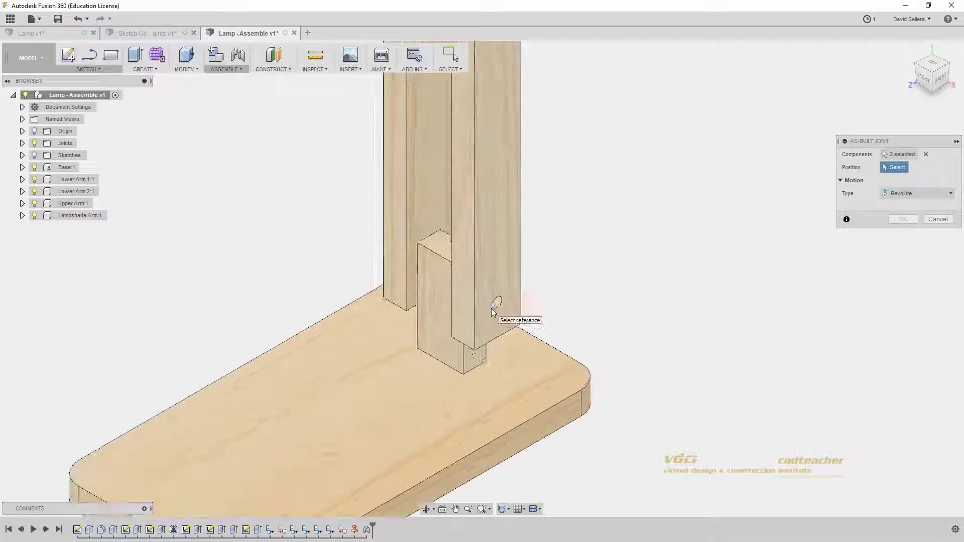
{"action": "left_click", "coordinate": [509, 281]}
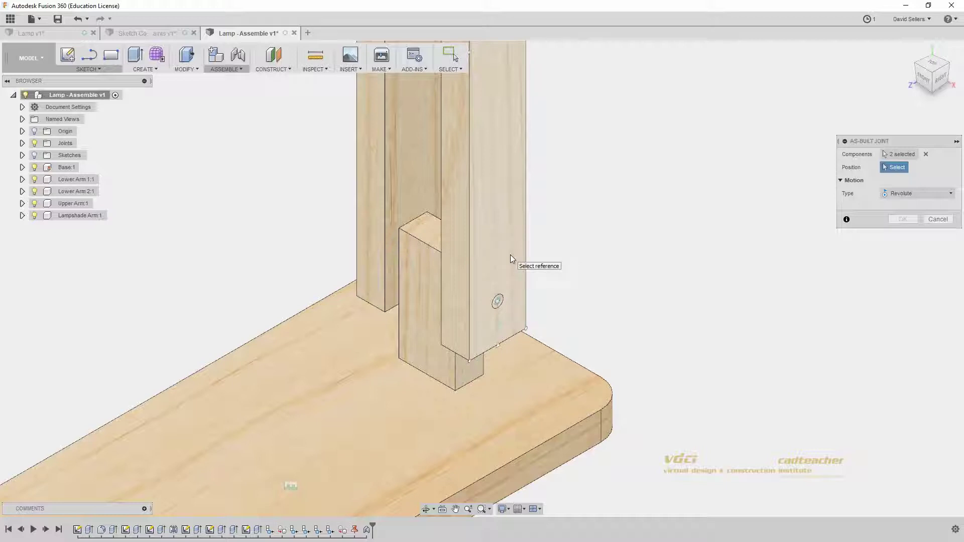
{"action": "left_click", "coordinate": [510, 256]}
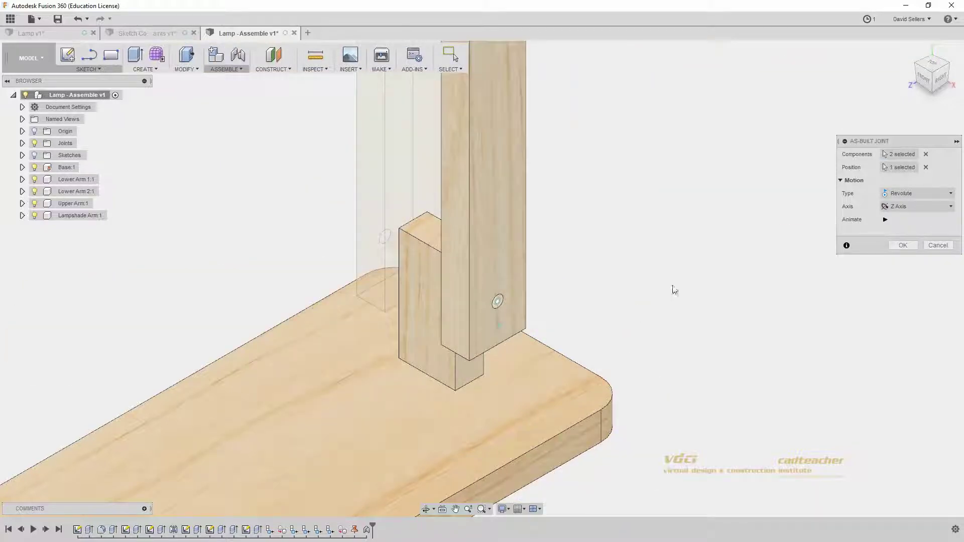
{"action": "left_click", "coordinate": [885, 220]}
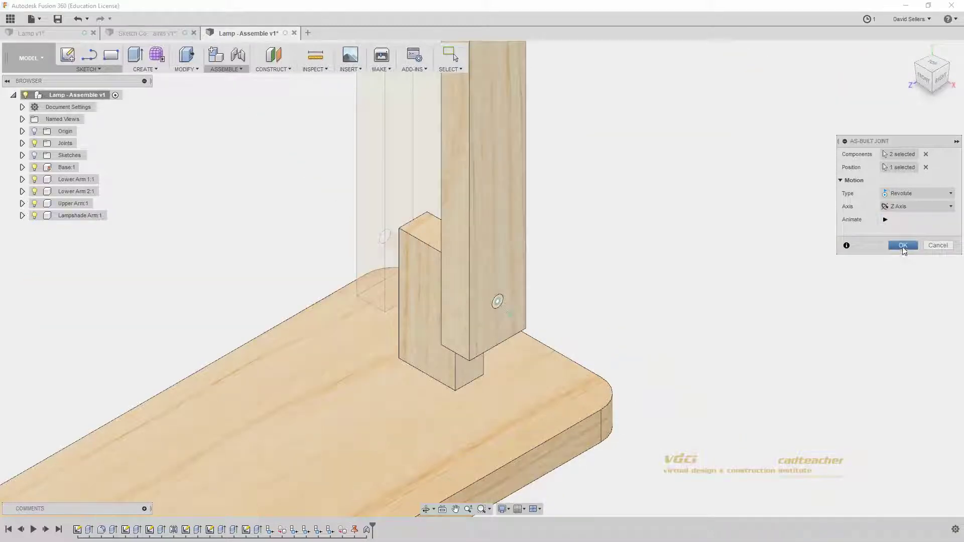
{"action": "left_click", "coordinate": [903, 246]}
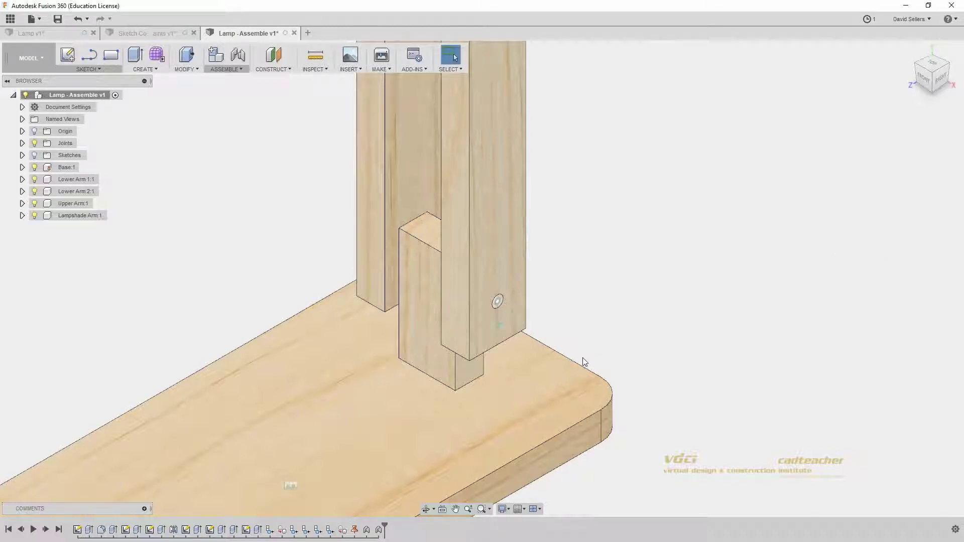
Step: Swing the lower arms to test the hinge, undo the swing, and fit the lamp in view
{"action": "scroll", "coordinate": [584, 361], "scroll_direction": "down", "scroll_amount": 10}
{"action": "middle_click_drag", "start_coordinate": [596, 359], "coordinate": [568, 335]}
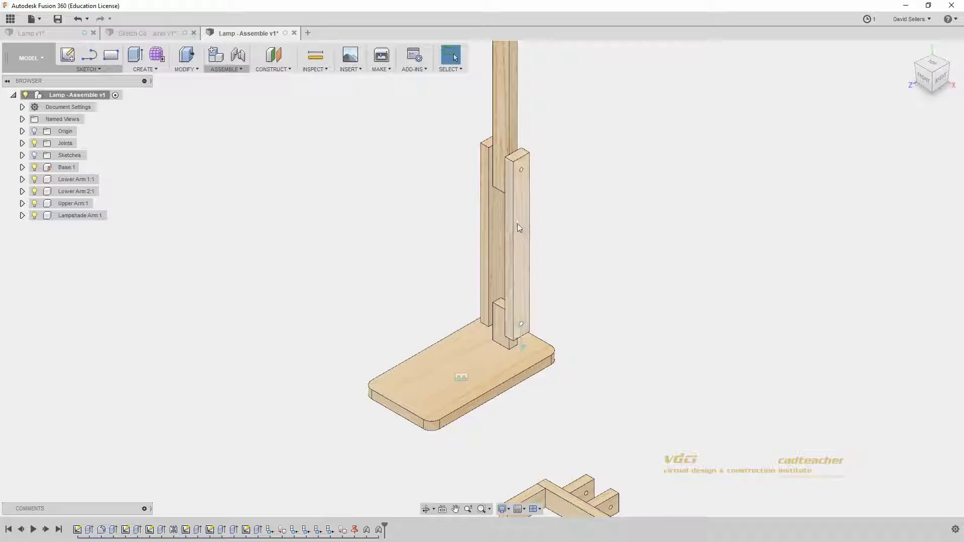
{"action": "left_click_drag", "start_coordinate": [518, 223], "coordinate": [581, 259]}
{"action": "key", "text": "ctrl+z"}
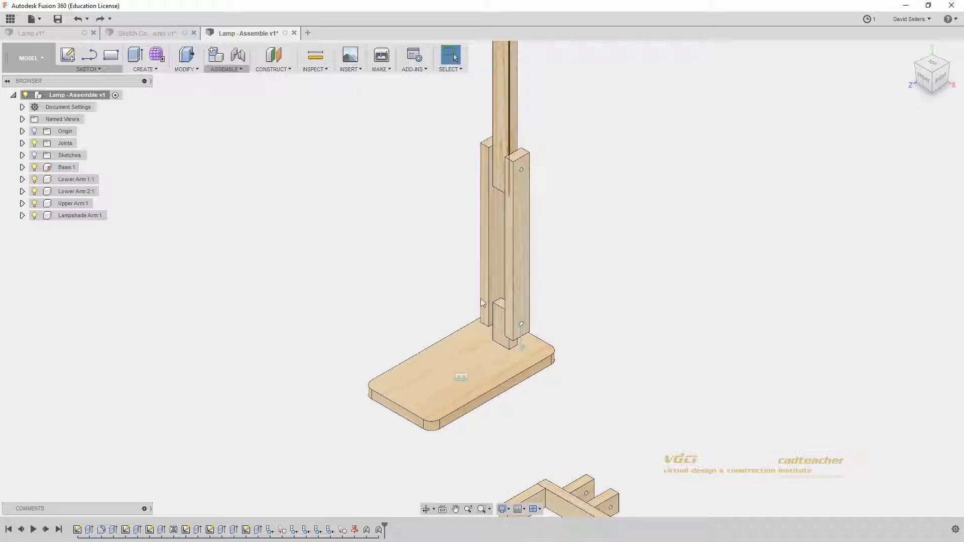
{"action": "key", "text": "F6"}
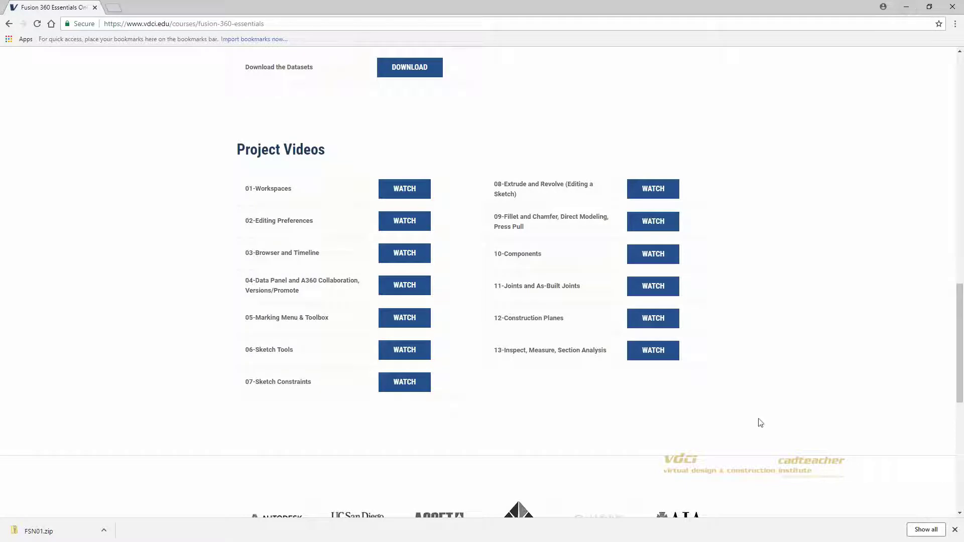
Step: Point out the 11-Joints lesson, then minimize Chrome to bring Fusion 360 back
{"action": "left_click", "coordinate": [653, 285]}
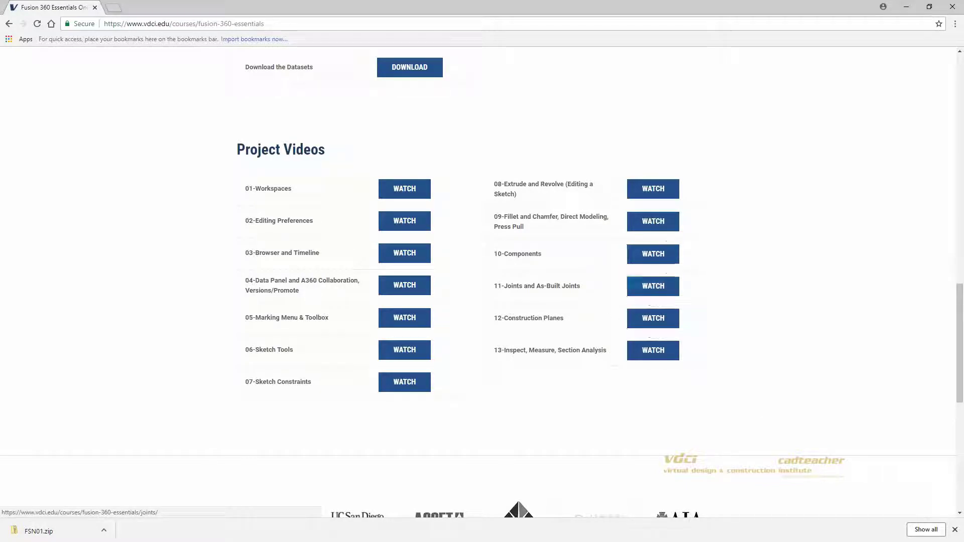
{"action": "left_click", "coordinate": [908, 7]}
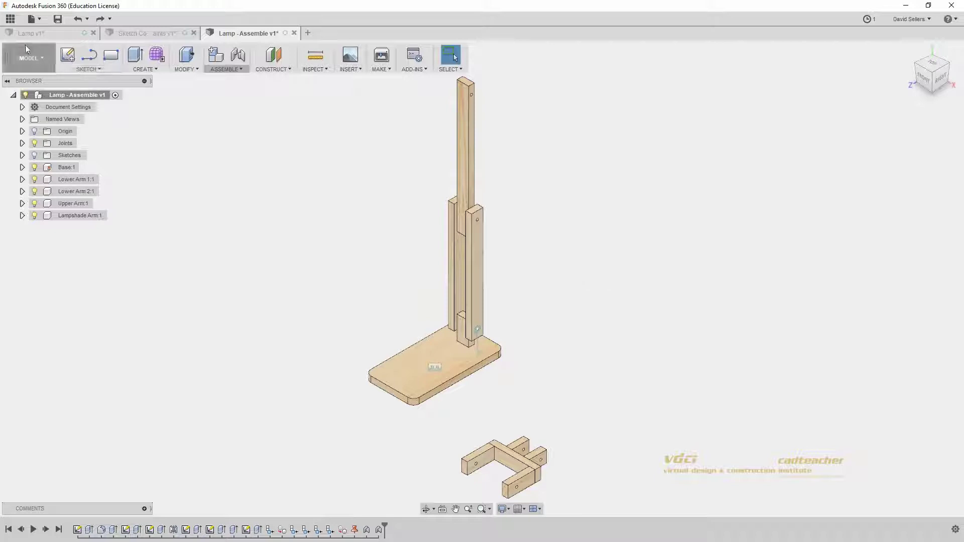
Step: Start a new sketch on the horizontal XZ ground plane and centre the view on empty space
{"action": "left_click", "coordinate": [67, 55]}
{"action": "left_click", "coordinate": [446, 386]}
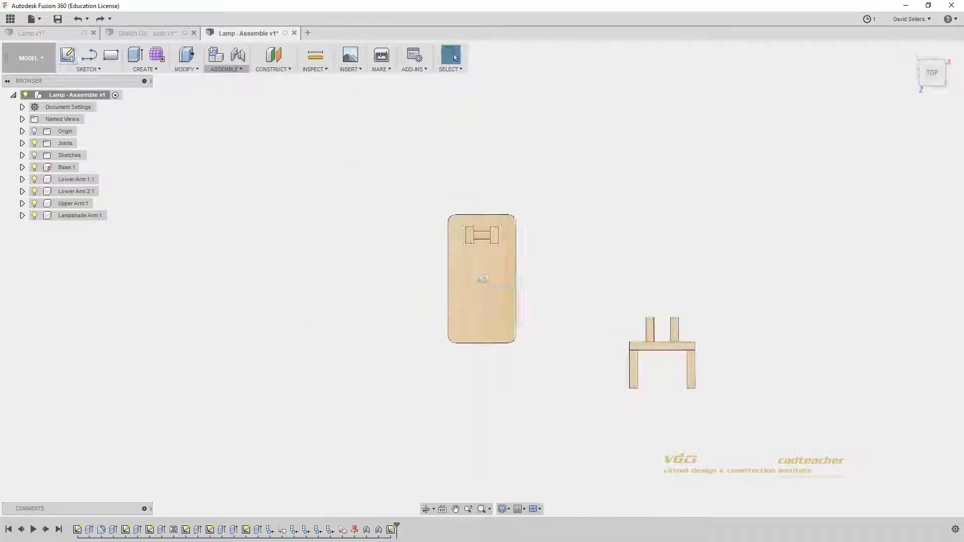
{"action": "mouse_move", "coordinate": [560, 312]}
{"action": "middle_mouse_down"}
{"action": "mouse_move", "coordinate": [310, 437]}
{"action": "mouse_move", "coordinate": [235, 460]}
{"action": "middle_mouse_up"}
{"action": "scroll", "coordinate": [423, 327], "scroll_direction": "up", "scroll_amount": 3}
{"action": "middle_click_drag", "start_coordinate": [423, 328], "coordinate": [281, 322]}
Step: Add the workshop contact e-mail address as 10 mm sketch text and centre it in view
{"action": "left_click", "coordinate": [90, 70]}
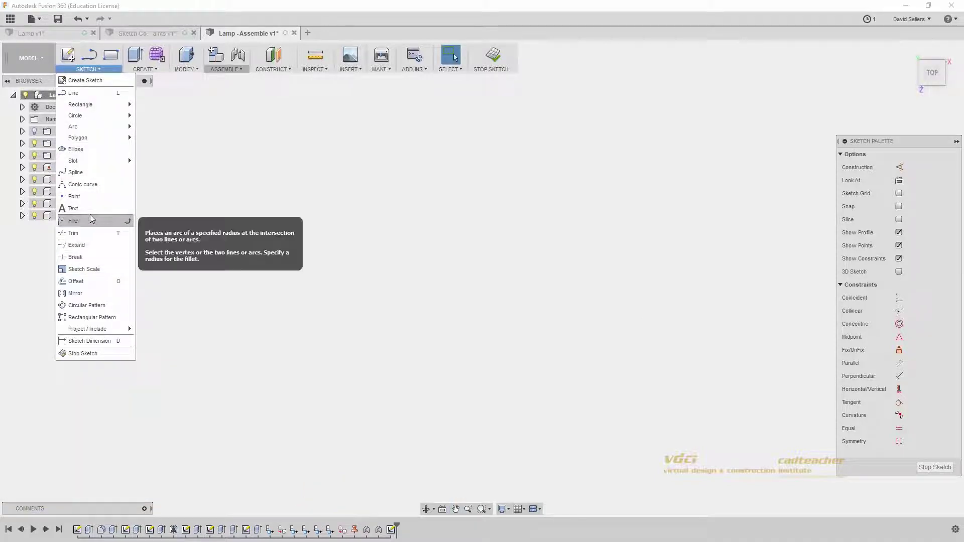
{"action": "left_click", "coordinate": [74, 208]}
{"action": "left_click", "coordinate": [351, 249]}
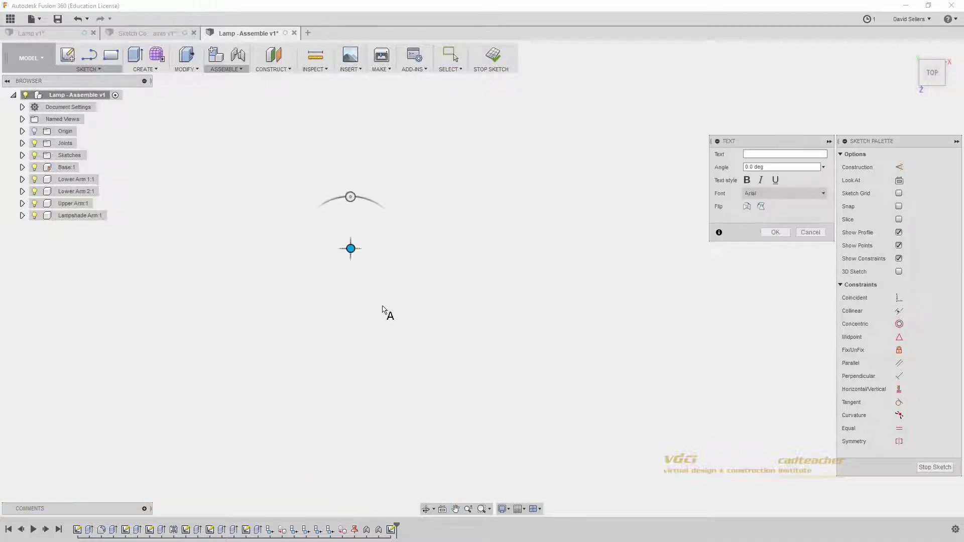
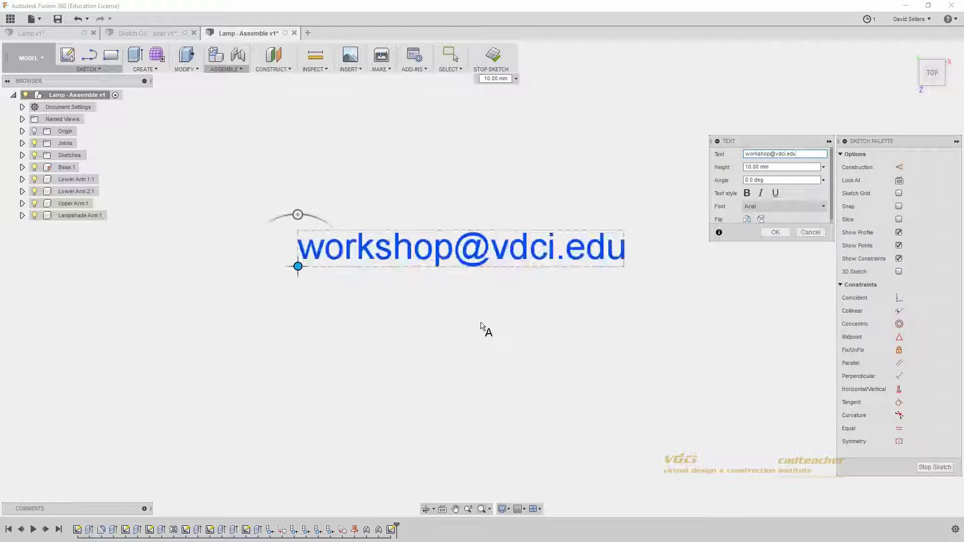
{"action": "scroll", "coordinate": [603, 282], "scroll_direction": "up", "scroll_amount": 2}
{"action": "left_click", "coordinate": [776, 232]}
{"action": "middle_click_drag", "start_coordinate": [538, 343], "coordinate": [571, 338]}
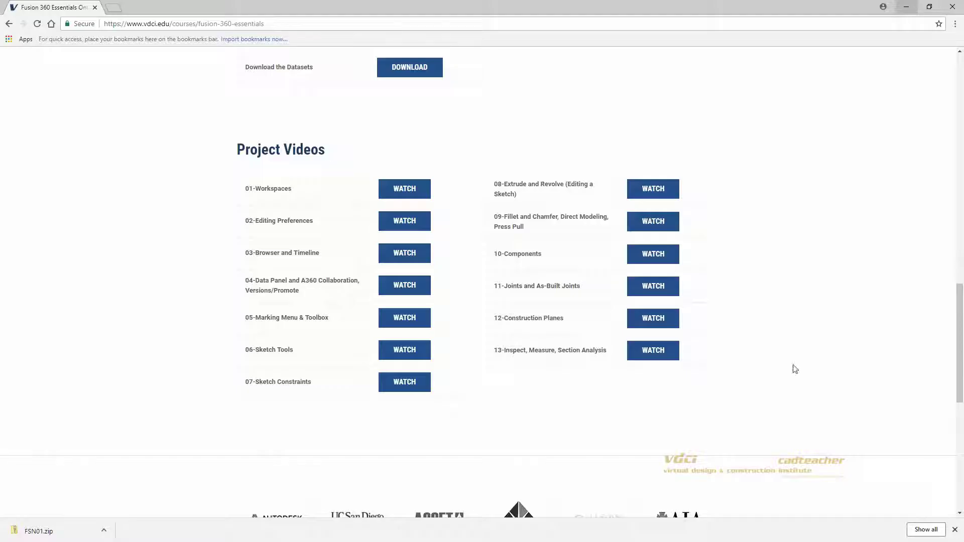
Step: Go to vdci.edu and scroll down the home page
{"action": "left_click", "coordinate": [233, 24]}
{"action": "type", "text": "vdci.edu"}
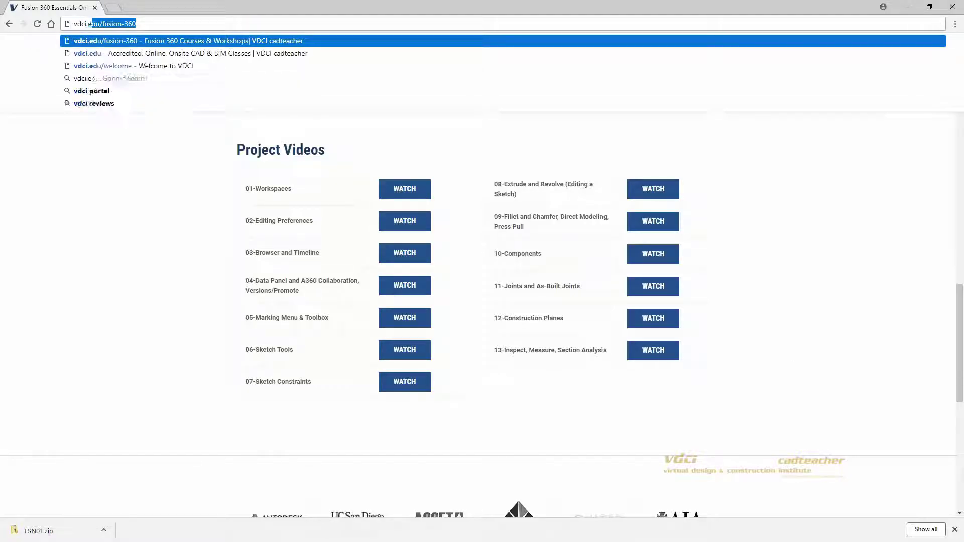
{"action": "key", "text": "Return"}
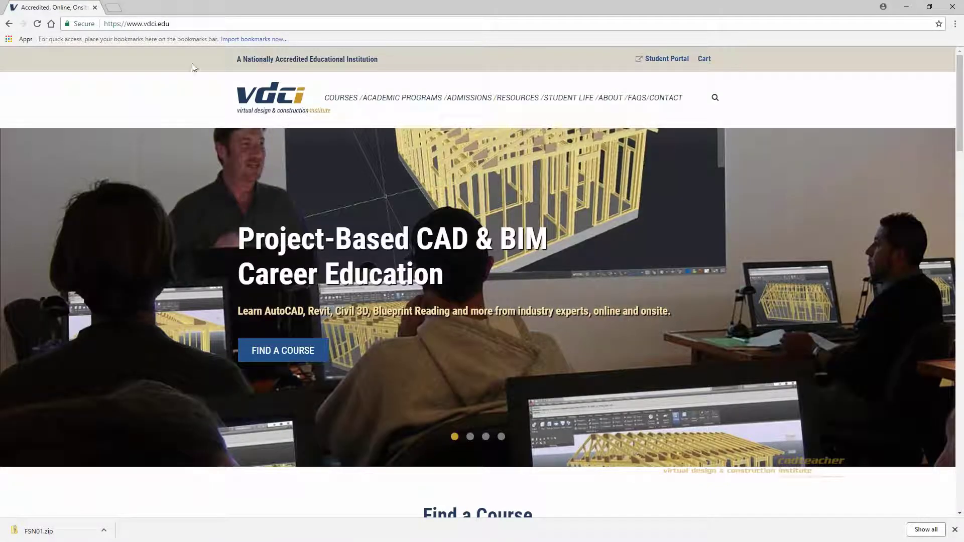
{"action": "scroll", "coordinate": [390, 243], "scroll_direction": "down", "scroll_amount": 1}
{"action": "scroll", "coordinate": [465, 271], "scroll_direction": "down", "scroll_amount": 10}
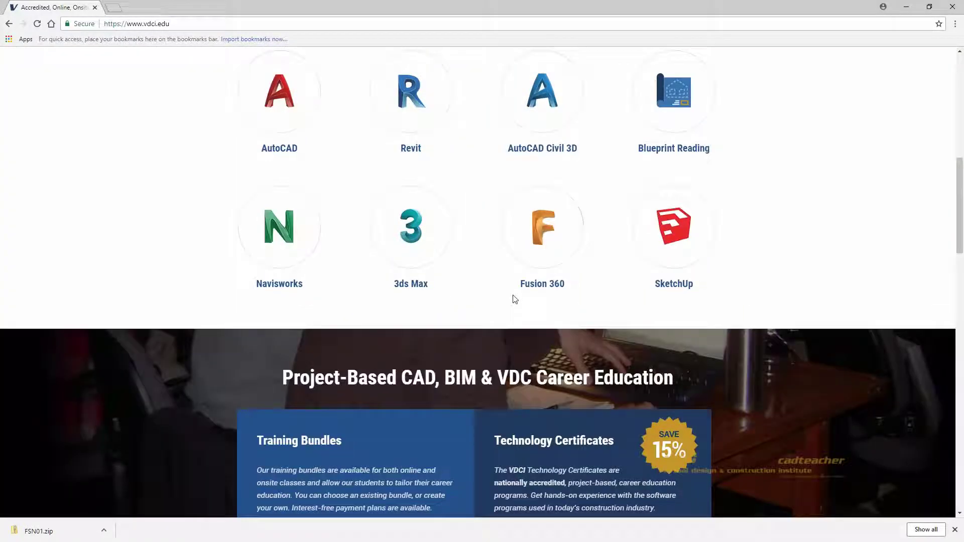
Step: Open the free Fusion 360 workshops page, enter an e-mail address, and join the workshops
{"action": "left_click", "coordinate": [542, 227]}
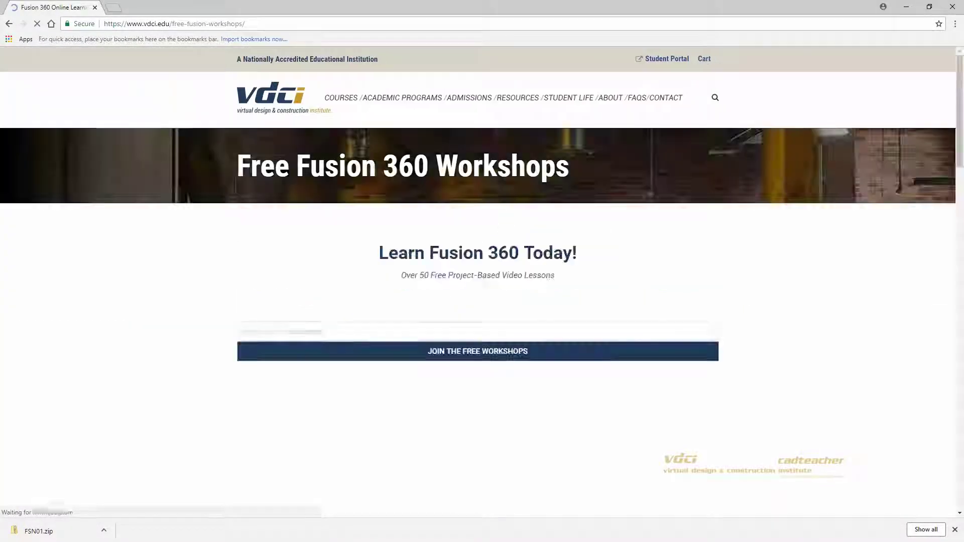
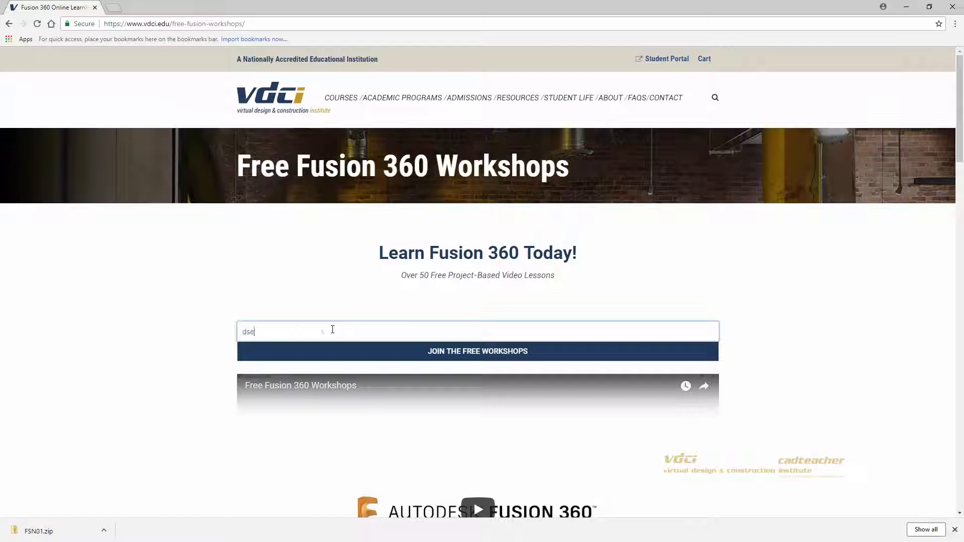
{"action": "left_click", "coordinate": [373, 355]}
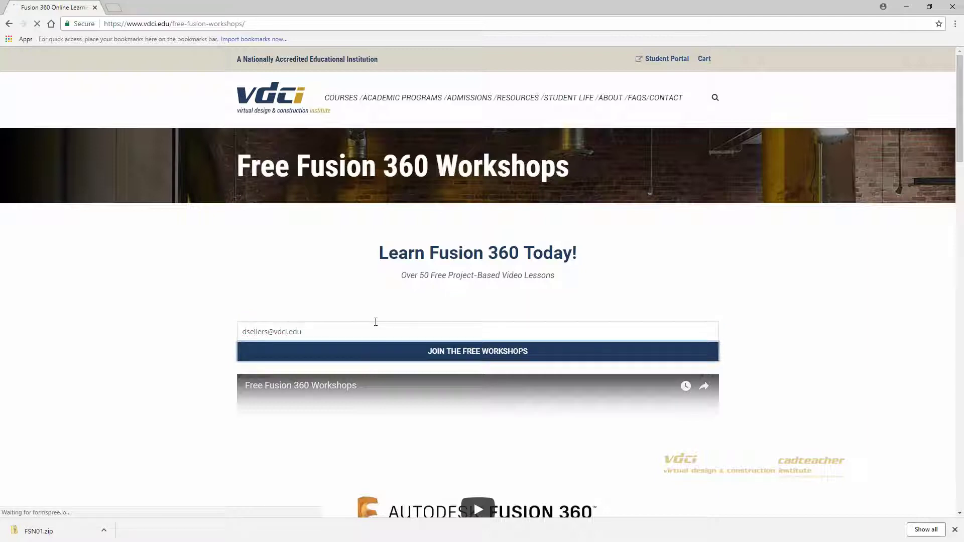
{"action": "scroll", "coordinate": [377, 313], "scroll_direction": "down", "scroll_amount": 4}
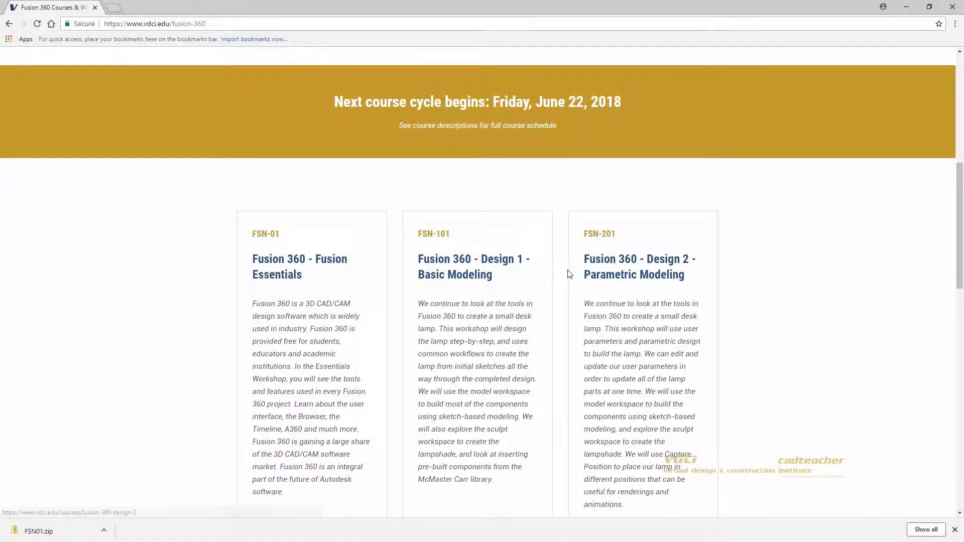
Step: Open the Fusion 360 Essentials course's 01-Workspaces lesson and play its video
{"action": "left_click", "coordinate": [313, 265]}
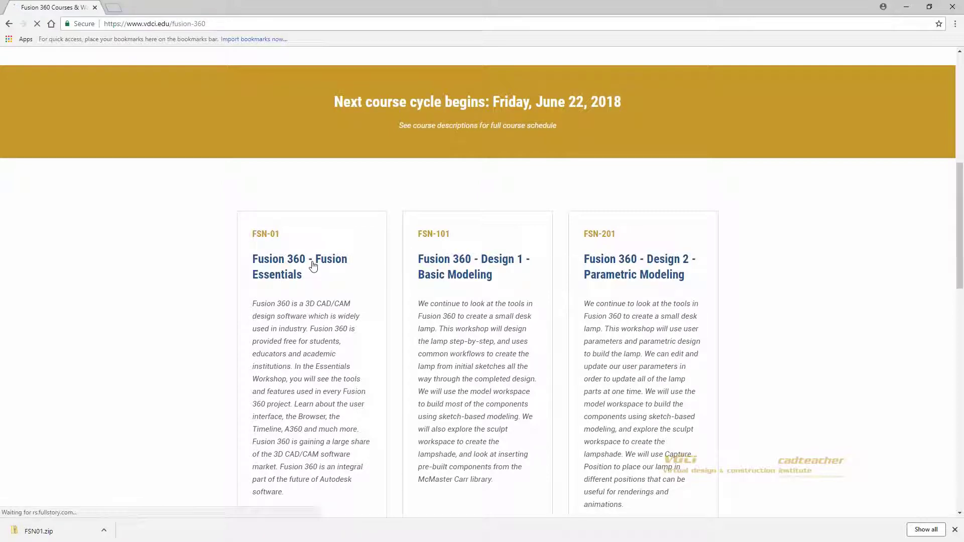
{"action": "scroll", "coordinate": [313, 266], "scroll_direction": "down", "scroll_amount": 7}
{"action": "scroll", "coordinate": [319, 310], "scroll_direction": "down", "scroll_amount": 9}
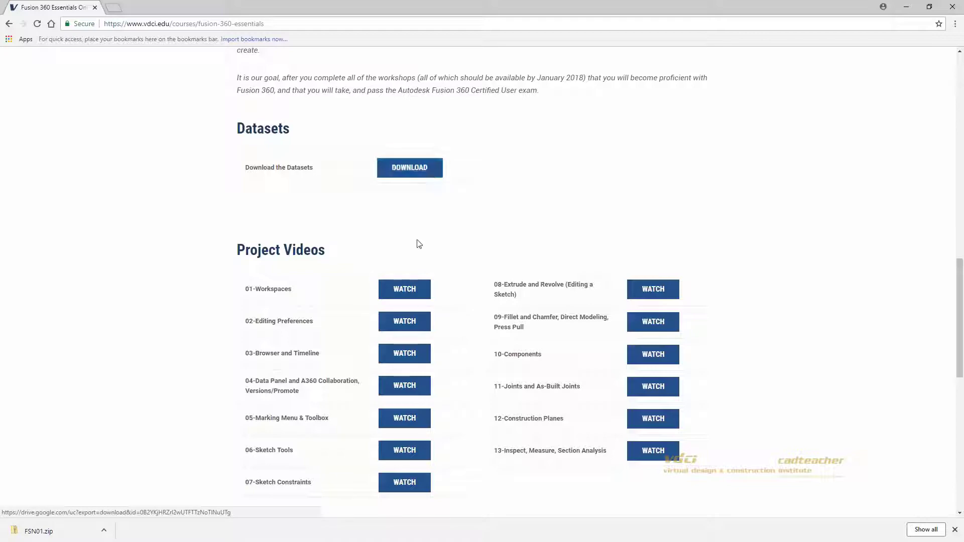
{"action": "left_click", "coordinate": [405, 289]}
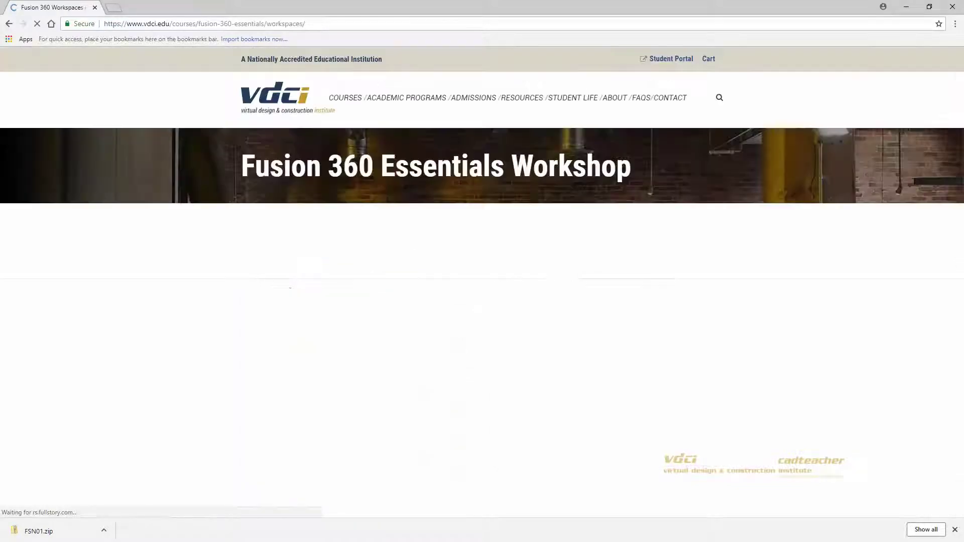
{"action": "scroll", "coordinate": [211, 295], "scroll_direction": "down", "scroll_amount": 3}
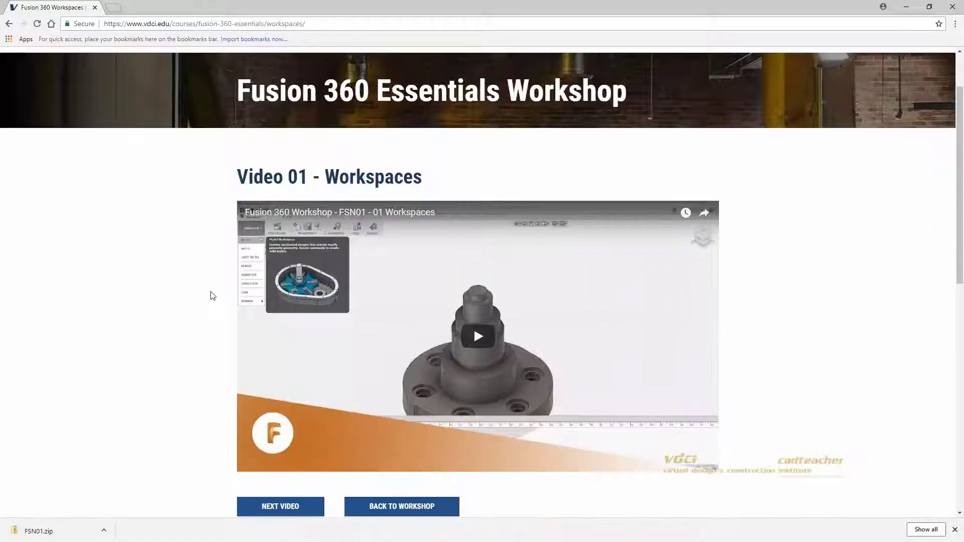
{"action": "left_click", "coordinate": [478, 281]}
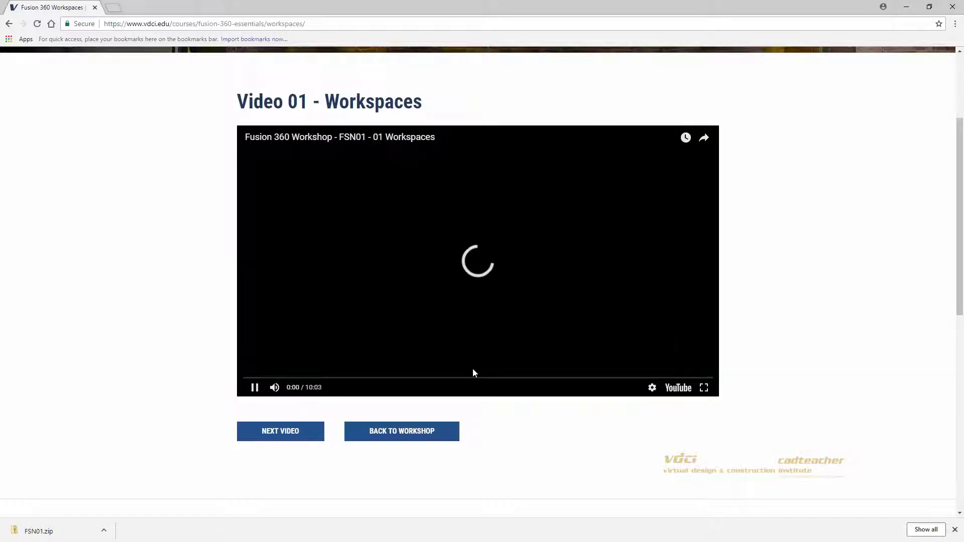
Step: Open the video on YouTube, pause it, and view the VDCI cadteacher channel's playlists
{"action": "left_click", "coordinate": [679, 388]}
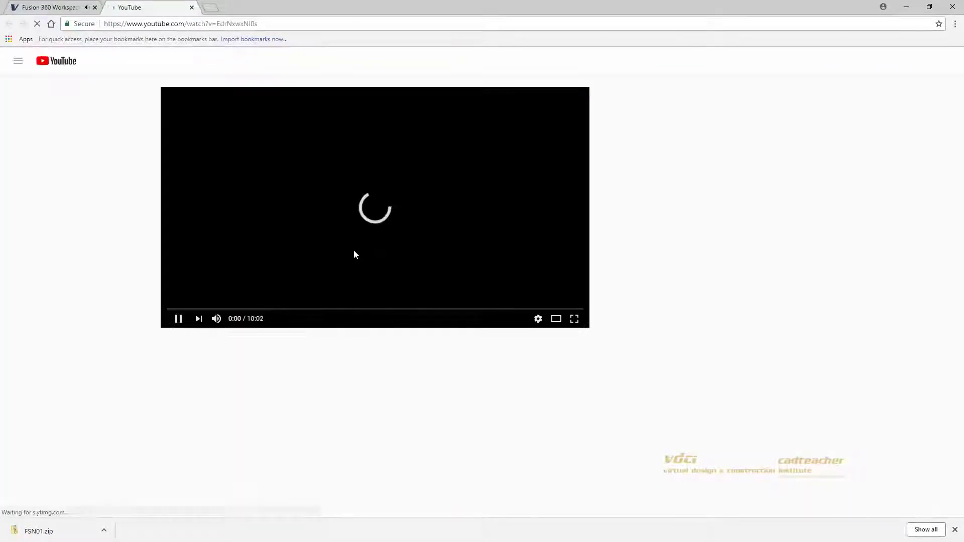
{"action": "left_click", "coordinate": [174, 319]}
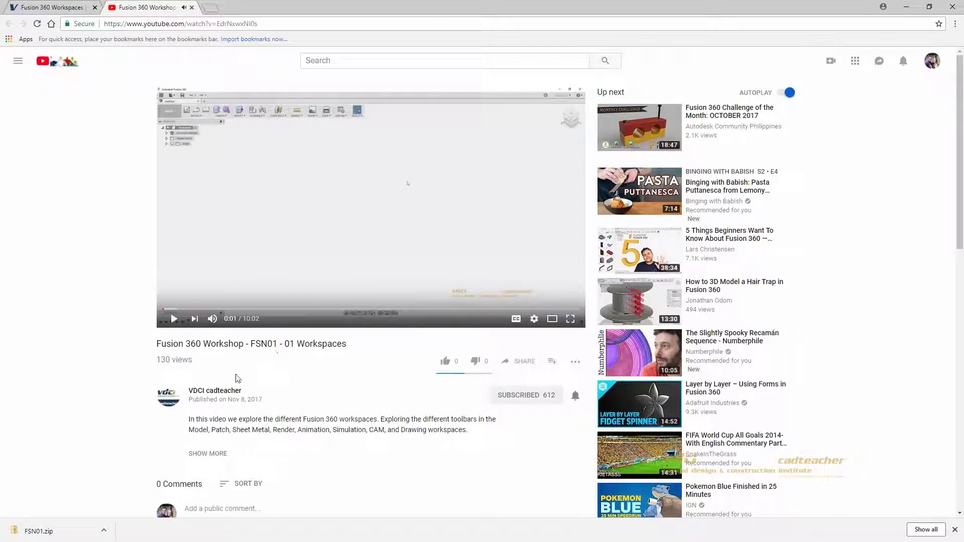
{"action": "left_click", "coordinate": [224, 392]}
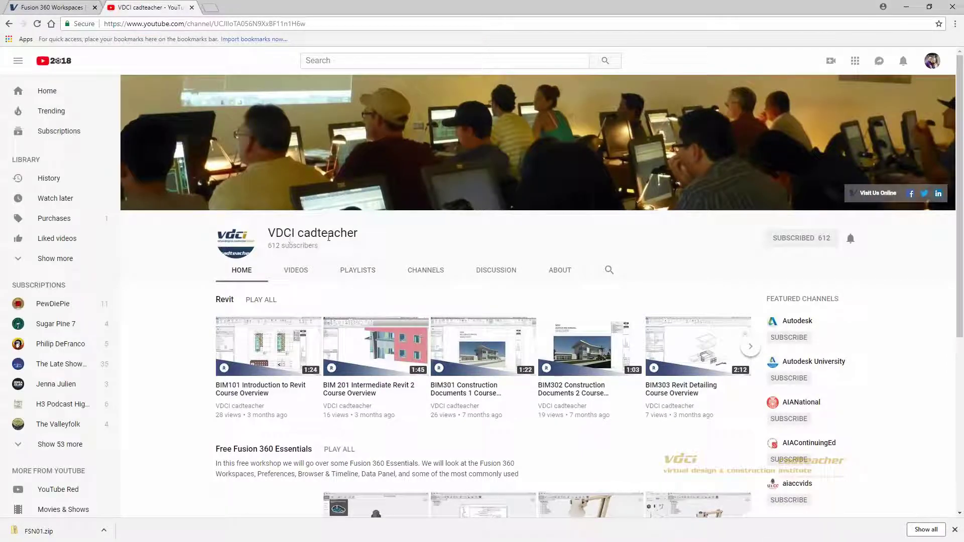
{"action": "left_click", "coordinate": [356, 271]}
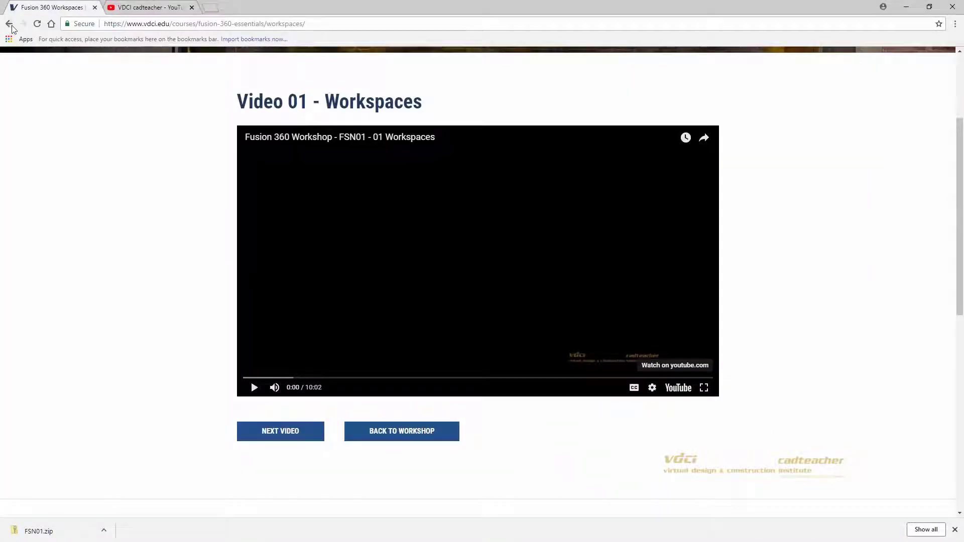
Step: Go back twice to vdci.edu/fusion-360 and scroll down to the FSN course cards
{"action": "left_click", "coordinate": [10, 24]}
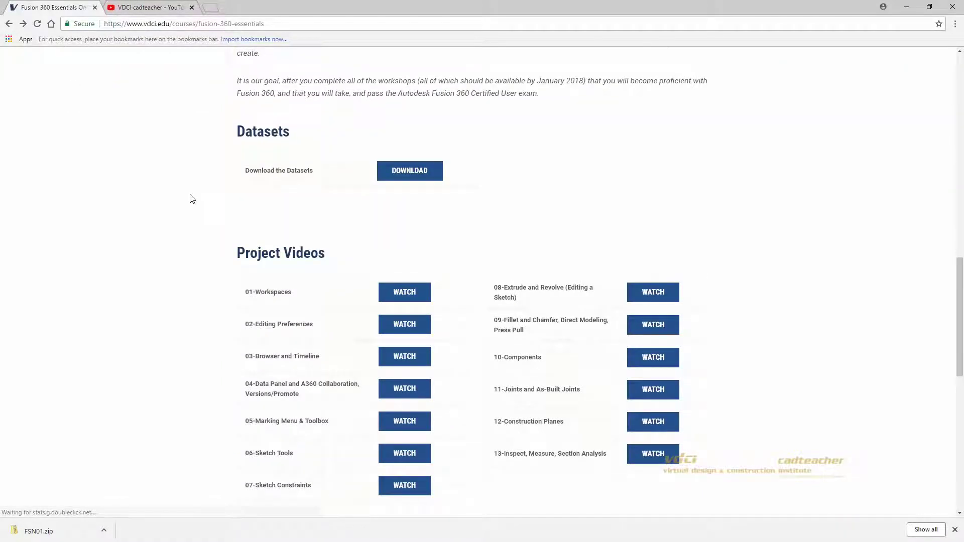
{"action": "left_click", "coordinate": [10, 24]}
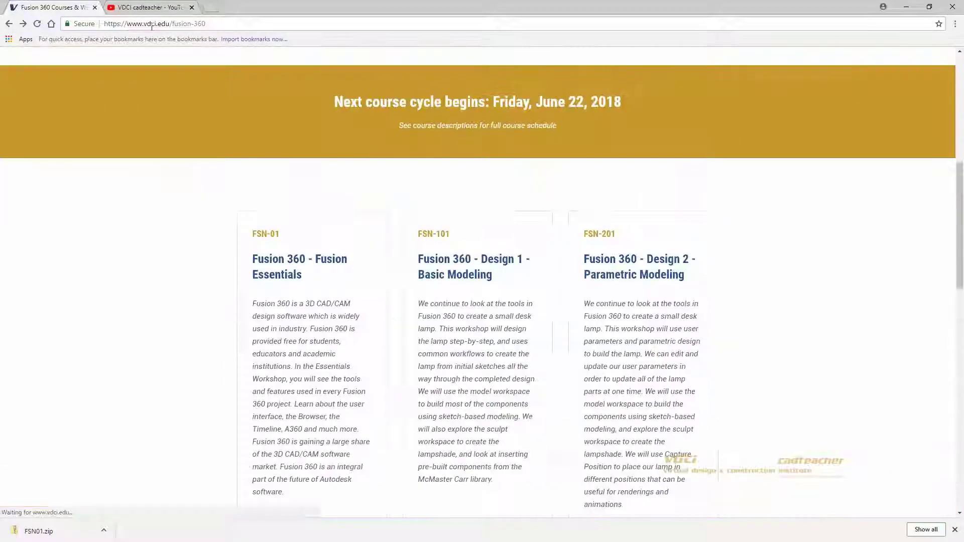
{"action": "left_click_drag", "start_coordinate": [171, 24], "coordinate": [229, 24]}
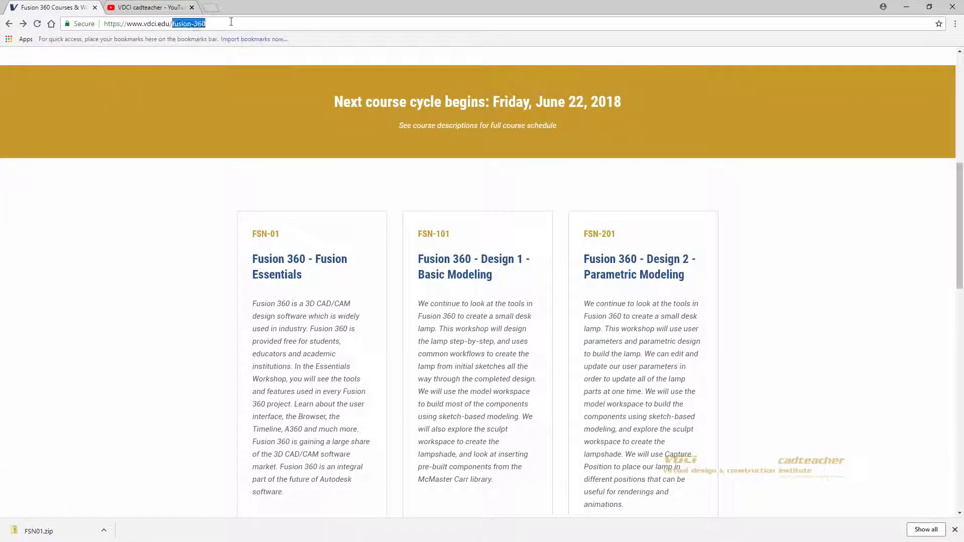
{"action": "left_click", "coordinate": [176, 236]}
{"action": "scroll", "coordinate": [179, 208], "scroll_direction": "down", "scroll_amount": 2}
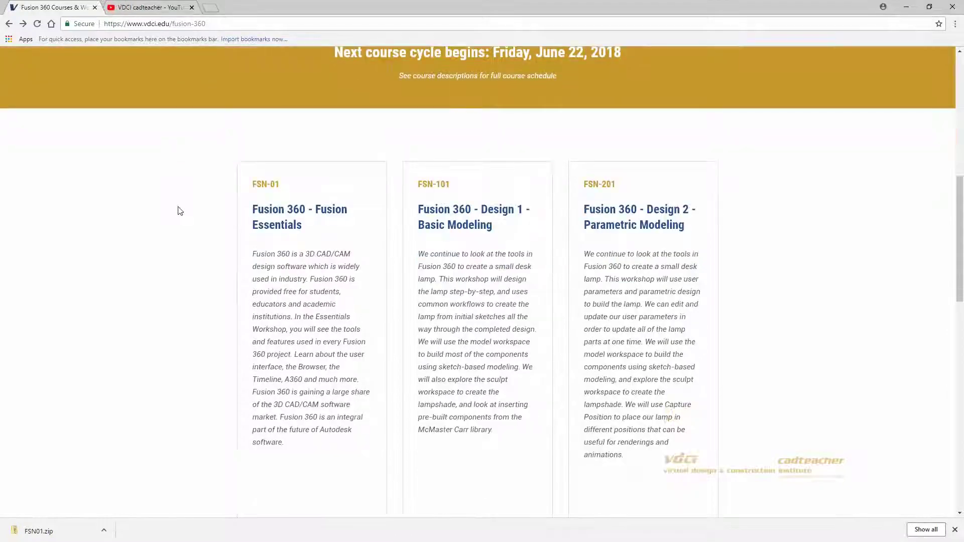
{"action": "left_click", "coordinate": [280, 176]}
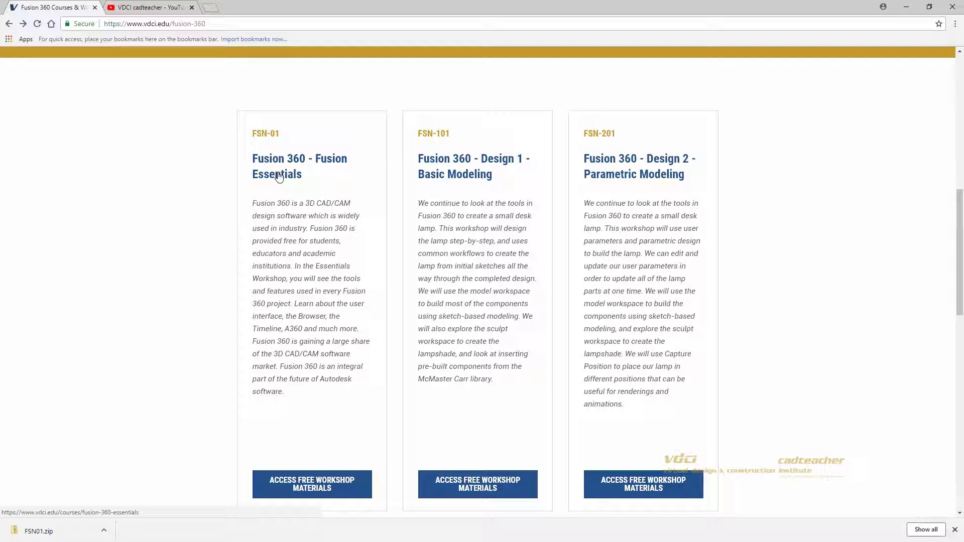
Step: Review the FSN-01, FSN-101 and FSN-201 cards, then open the 'Fusion 360 - Fusion Essentials' link
{"action": "left_click", "coordinate": [453, 172]}
{"action": "left_click", "coordinate": [443, 144]}
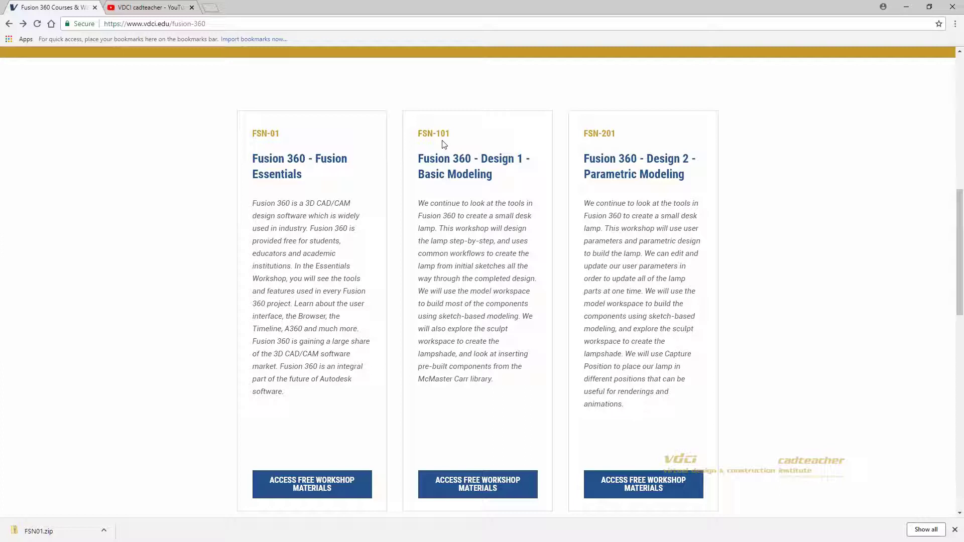
{"action": "key", "text": "ctrl"}
{"action": "key", "text": "ctrl"}
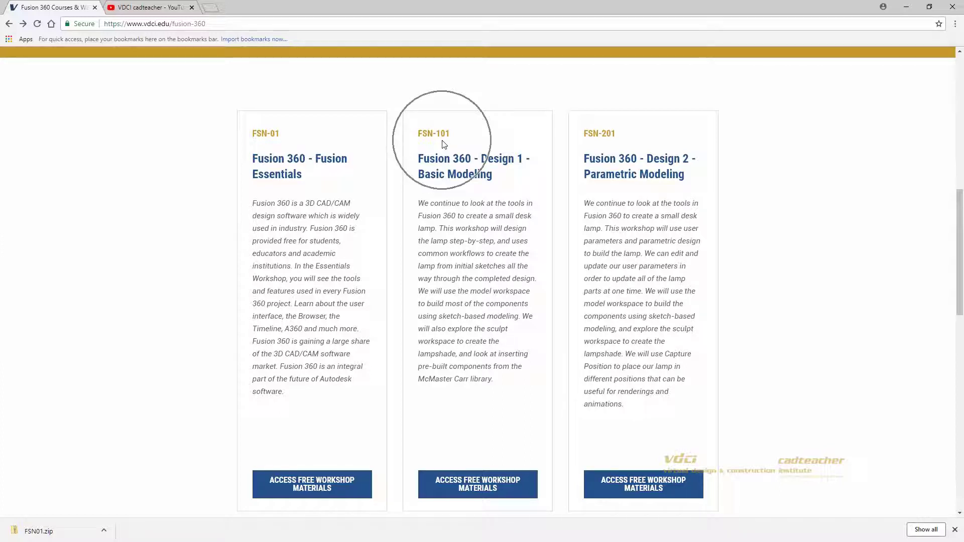
{"action": "key", "text": "ctrl"}
{"action": "key", "text": "ctrl"}
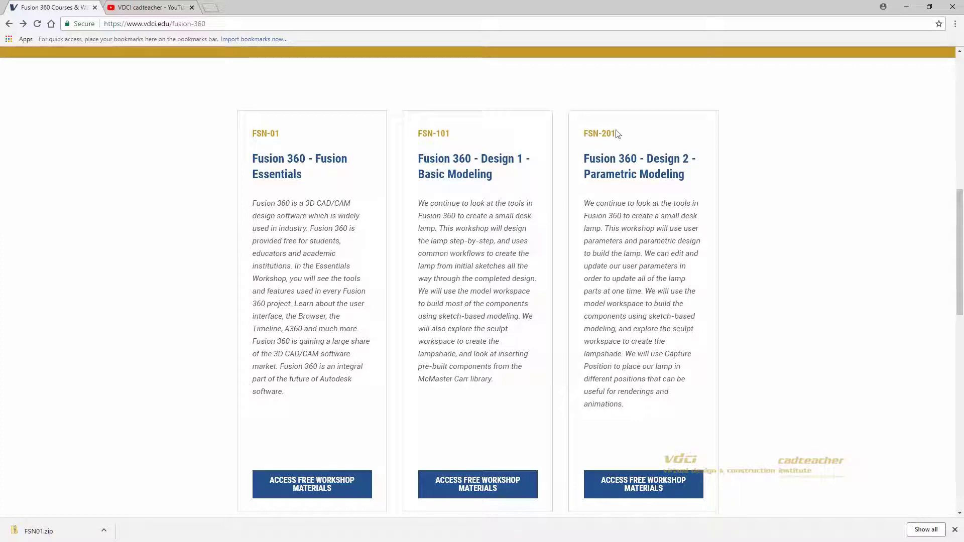
{"action": "key", "text": "ctrl"}
{"action": "left_click", "coordinate": [303, 164]}
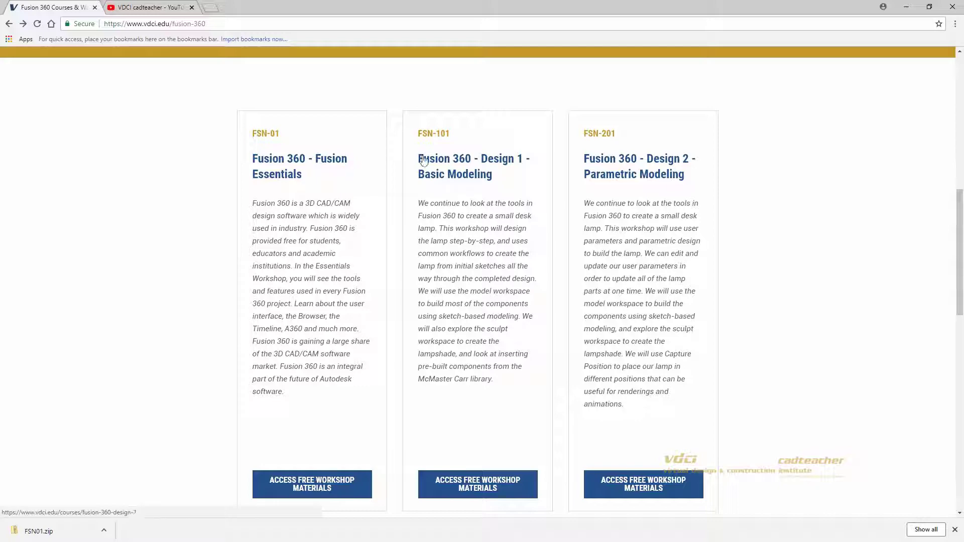
{"action": "left_click", "coordinate": [302, 161]}
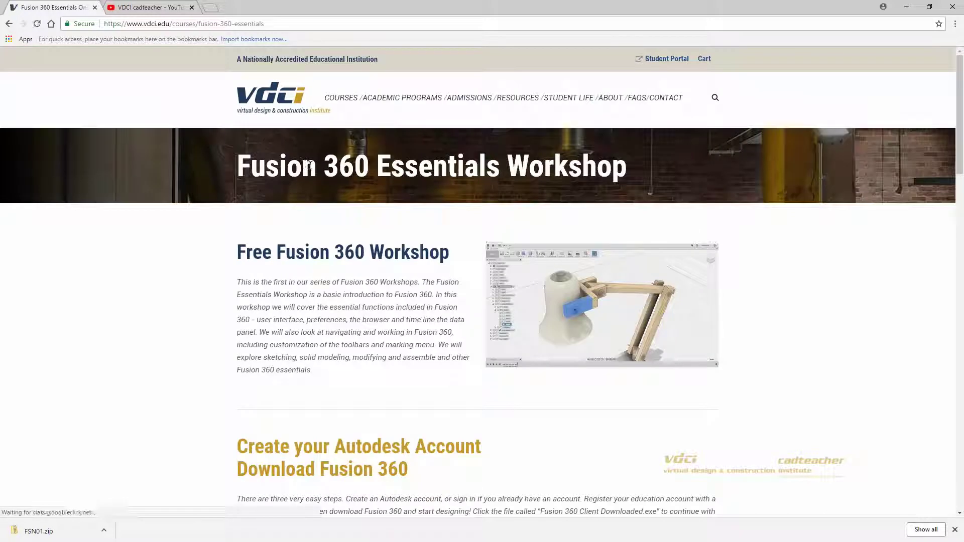
Step: Scroll the VDCI page down to the 'Create your Autodesk Account' instructions
{"action": "scroll", "coordinate": [312, 134], "scroll_direction": "down", "scroll_amount": 3}
{"action": "scroll", "coordinate": [311, 135], "scroll_direction": "down", "scroll_amount": 4}
{"action": "left_click_drag", "start_coordinate": [237, 140], "coordinate": [474, 263]}
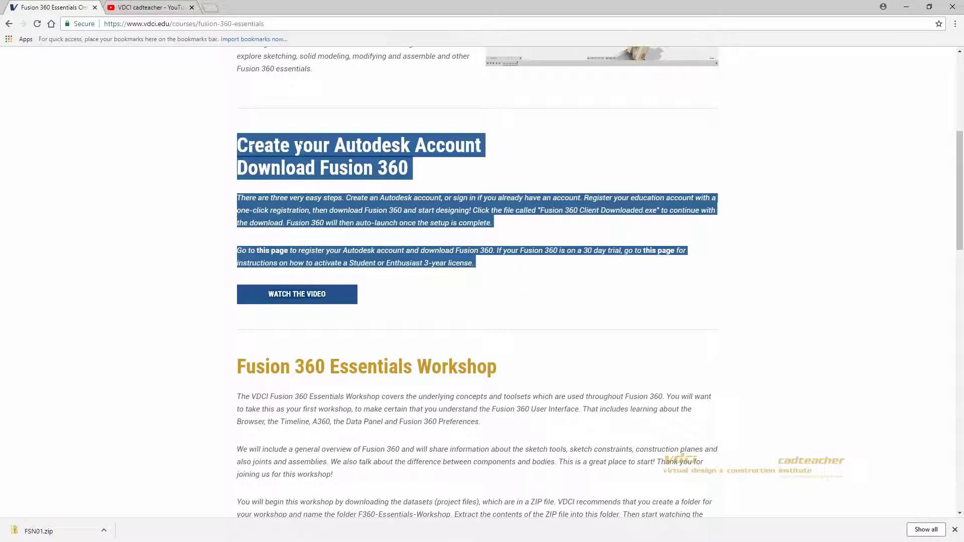
{"action": "left_click", "coordinate": [478, 153]}
{"action": "left_click", "coordinate": [430, 183]}
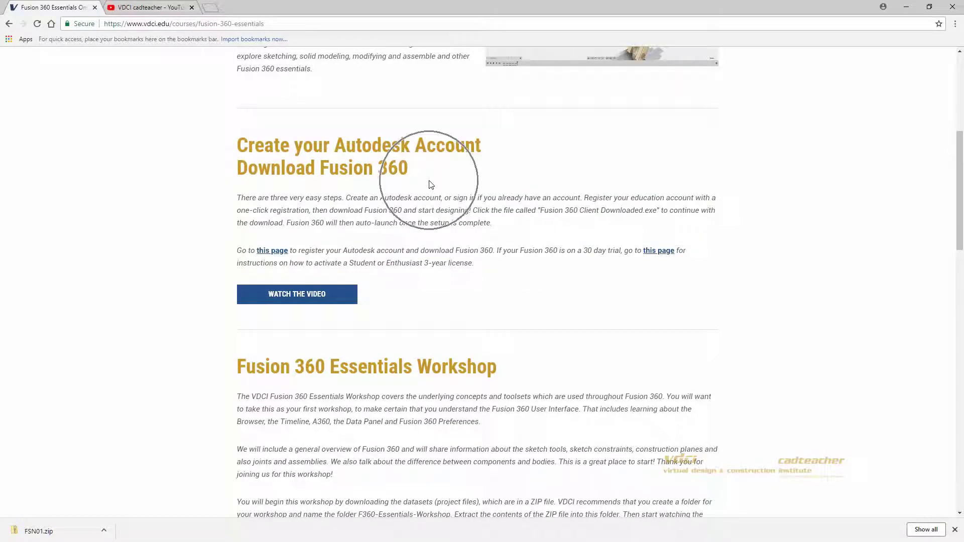
{"action": "left_click", "coordinate": [219, 253]}
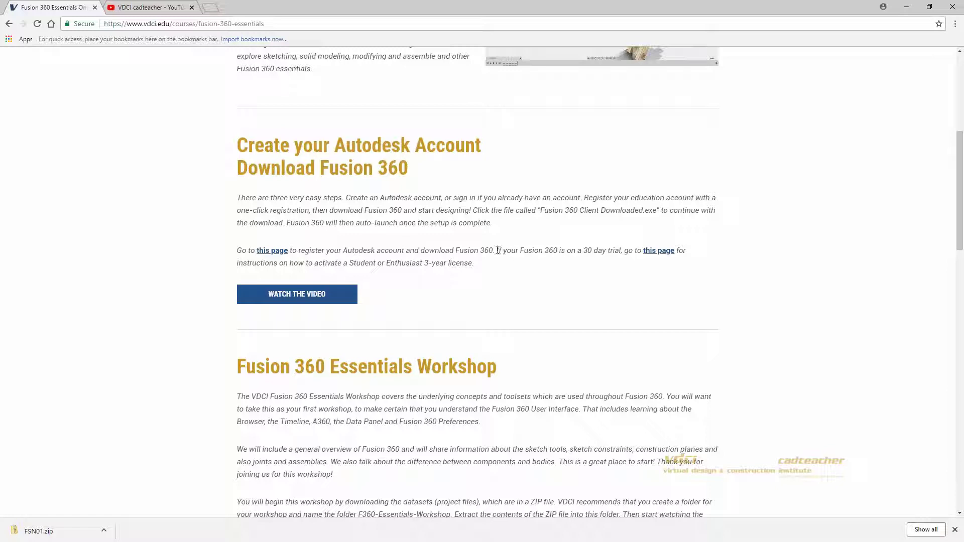
Step: Open the second 'this page' link's Autodesk licensing article in a new tab and switch to it
{"action": "left_click_drag", "start_coordinate": [495, 250], "coordinate": [626, 251]}
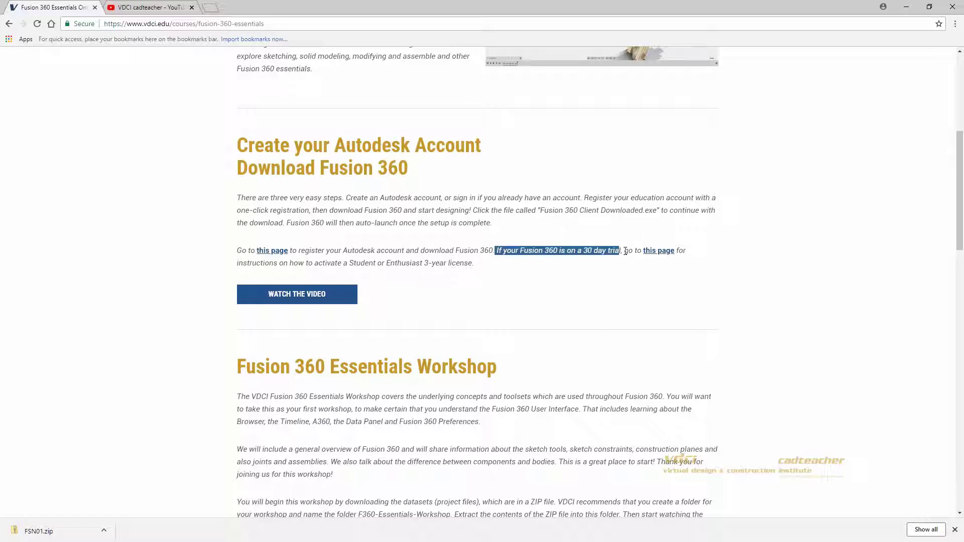
{"action": "left_click", "coordinate": [657, 254]}
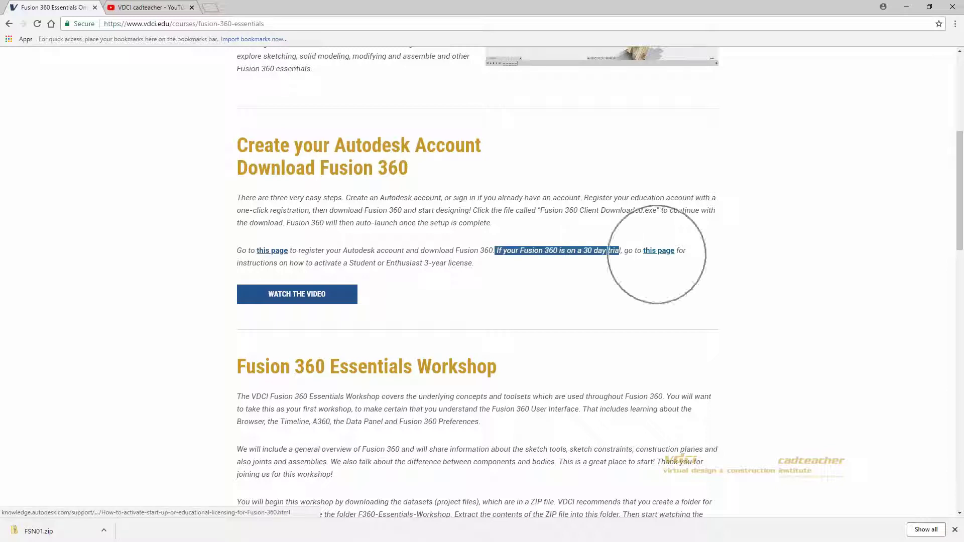
{"action": "left_click", "coordinate": [657, 254], "text": "ctrl"}
{"action": "left_click", "coordinate": [258, 7]}
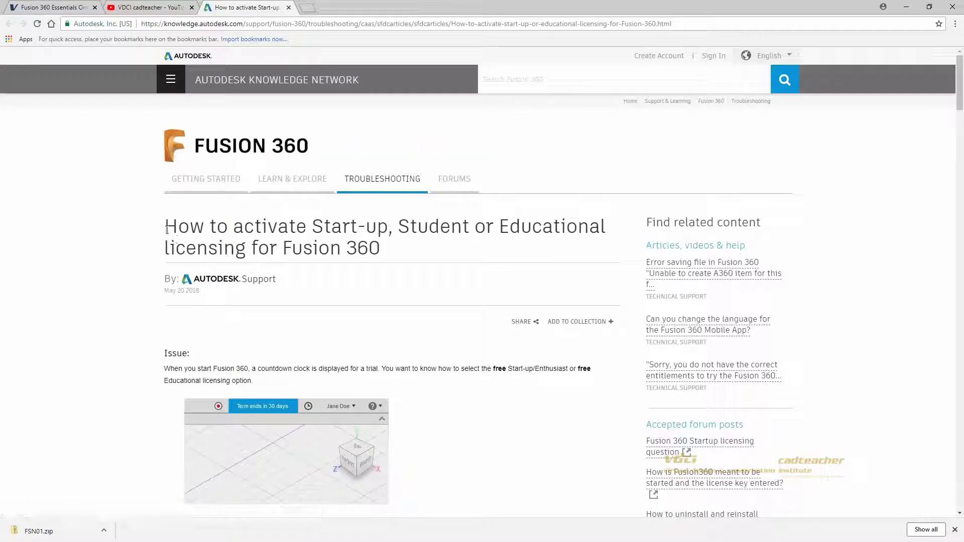
Step: Read the licensing article title, then return to the Fusion 360 Essentials tab
{"action": "left_click_drag", "start_coordinate": [166, 227], "coordinate": [386, 255]}
{"action": "left_click", "coordinate": [386, 255]}
{"action": "left_click", "coordinate": [65, 6]}
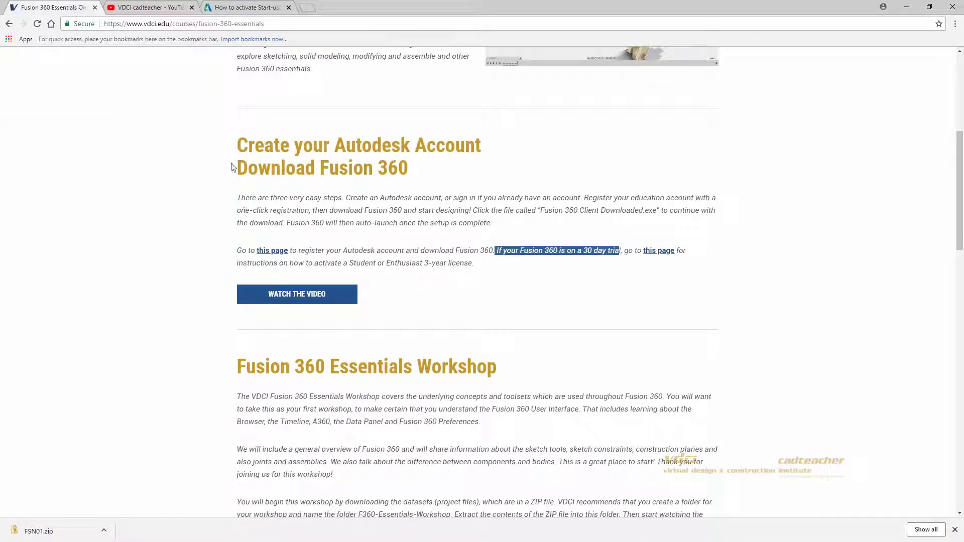
Step: Highlight and deselect the 'Create your Autodesk Account' heading
{"action": "left_click_drag", "start_coordinate": [231, 144], "coordinate": [401, 173]}
{"action": "left_click", "coordinate": [400, 174]}
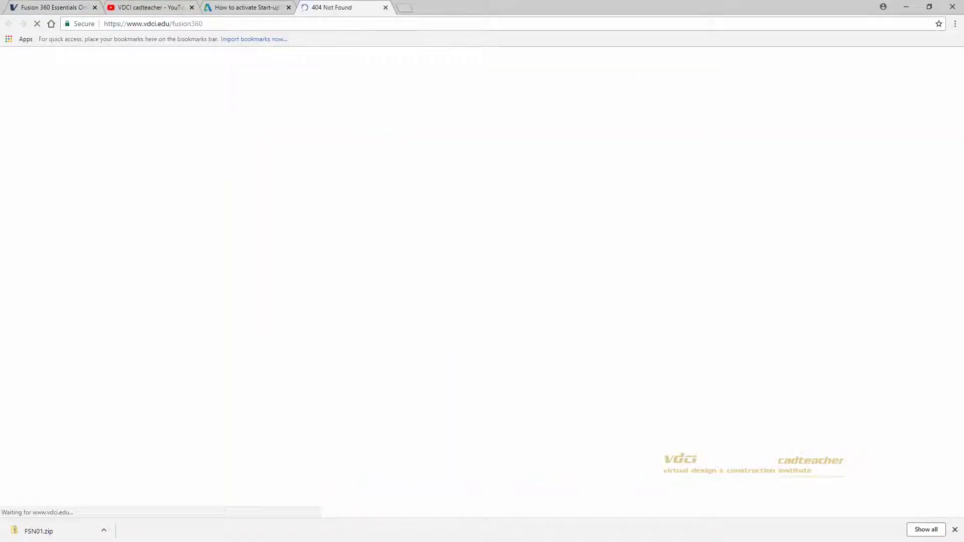
Step: Correct the address to vdci.edu/fusion-360, load it, and copy the URL
{"action": "left_click", "coordinate": [191, 24]}
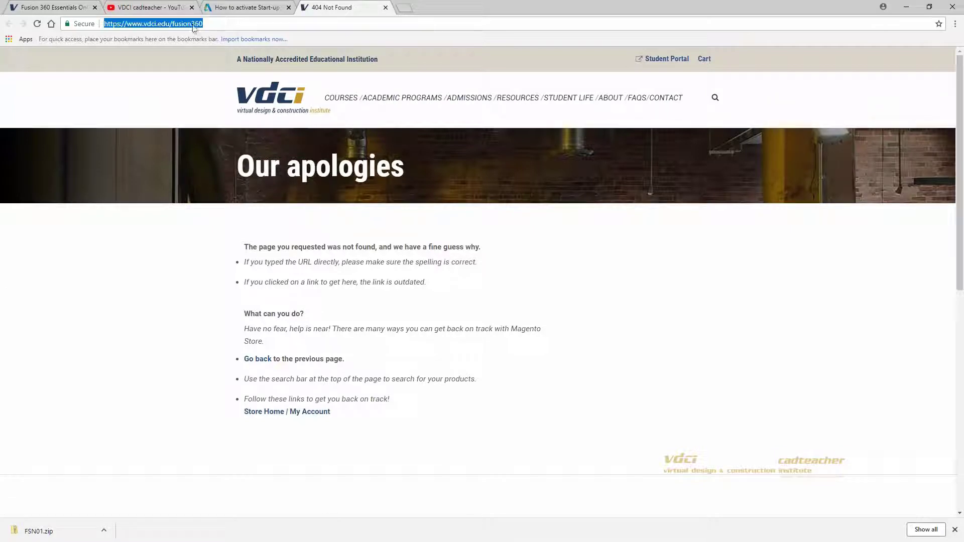
{"action": "left_click", "coordinate": [190, 24]}
{"action": "type", "text": "-"}
{"action": "key", "text": "Return"}
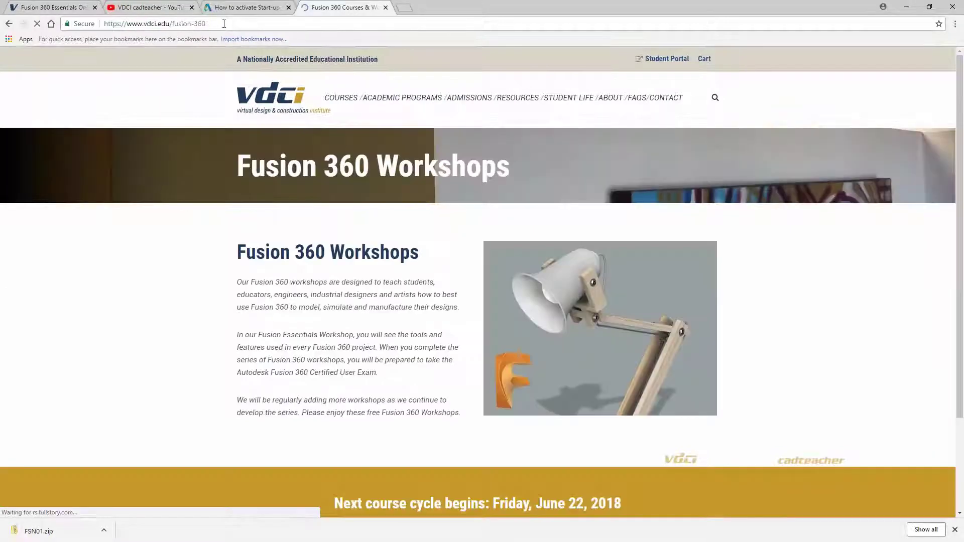
{"action": "left_click", "coordinate": [144, 27]}
{"action": "right_click", "coordinate": [143, 28]}
{"action": "left_click", "coordinate": [163, 66]}
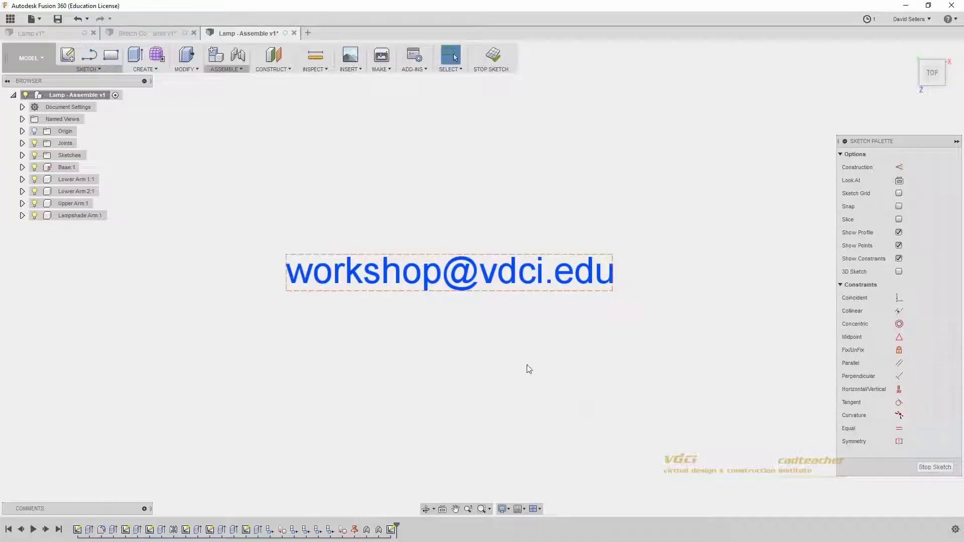
Step: Pan the view slightly to frame the sketched e-mail address text
{"action": "middle_click_drag", "start_coordinate": [528, 370], "coordinate": [528, 367]}
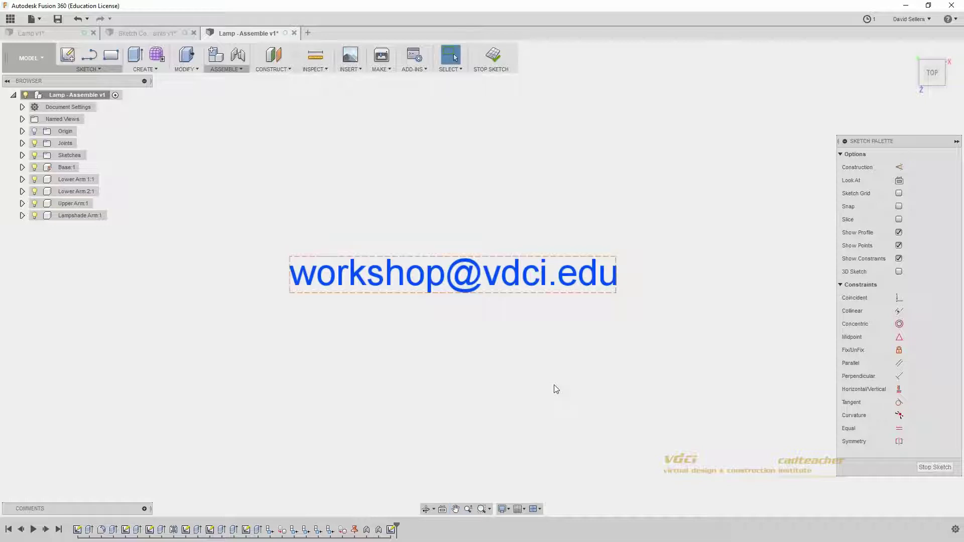